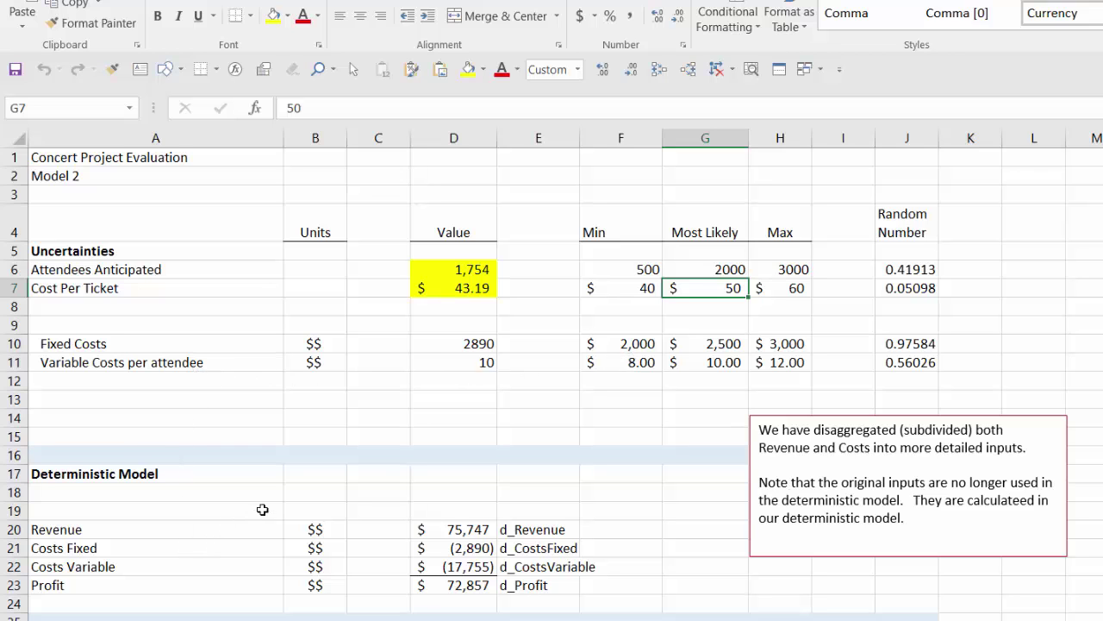
Step: Review the Model sheet's uncertainties, deterministic model, probabilistic results and output histograms
scroll(262, 510, down, 3)
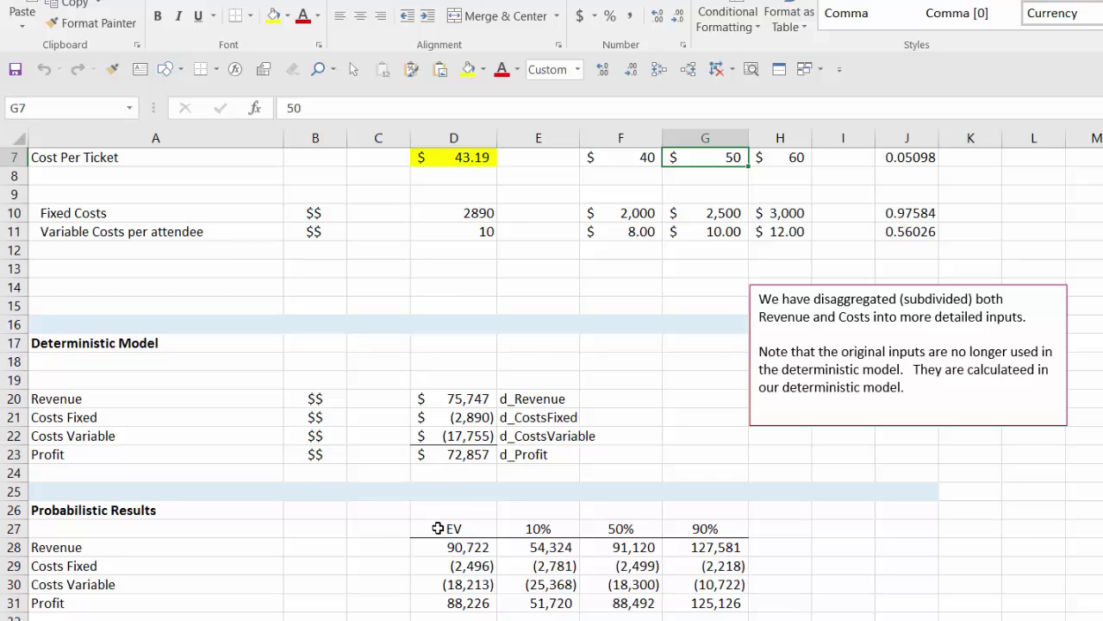
scroll(438, 528, down, 2)
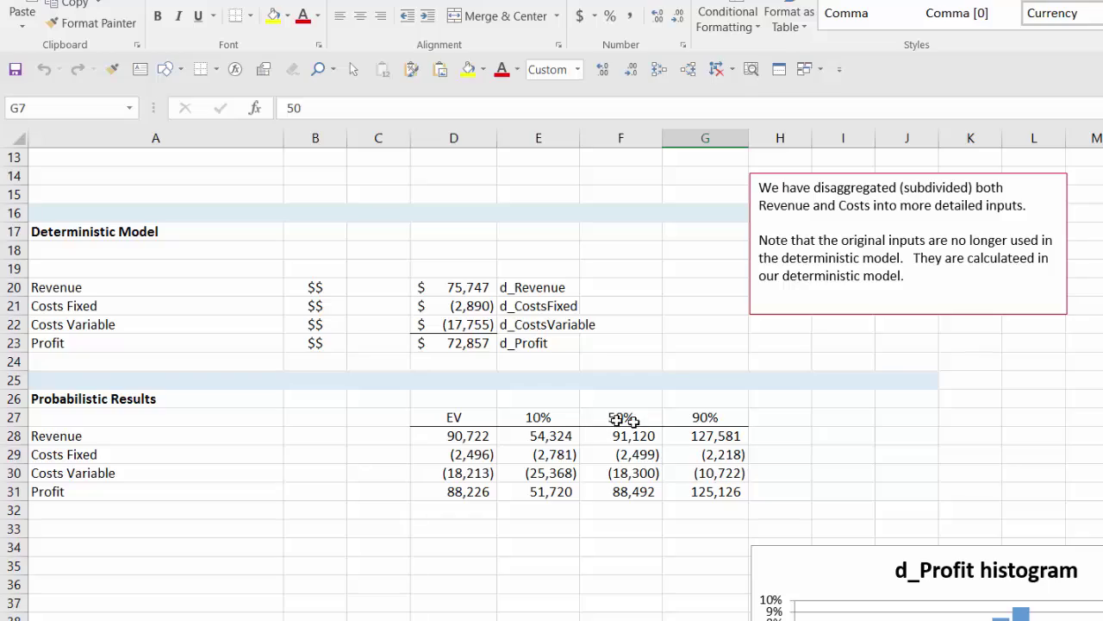
scroll(788, 426, down, 4)
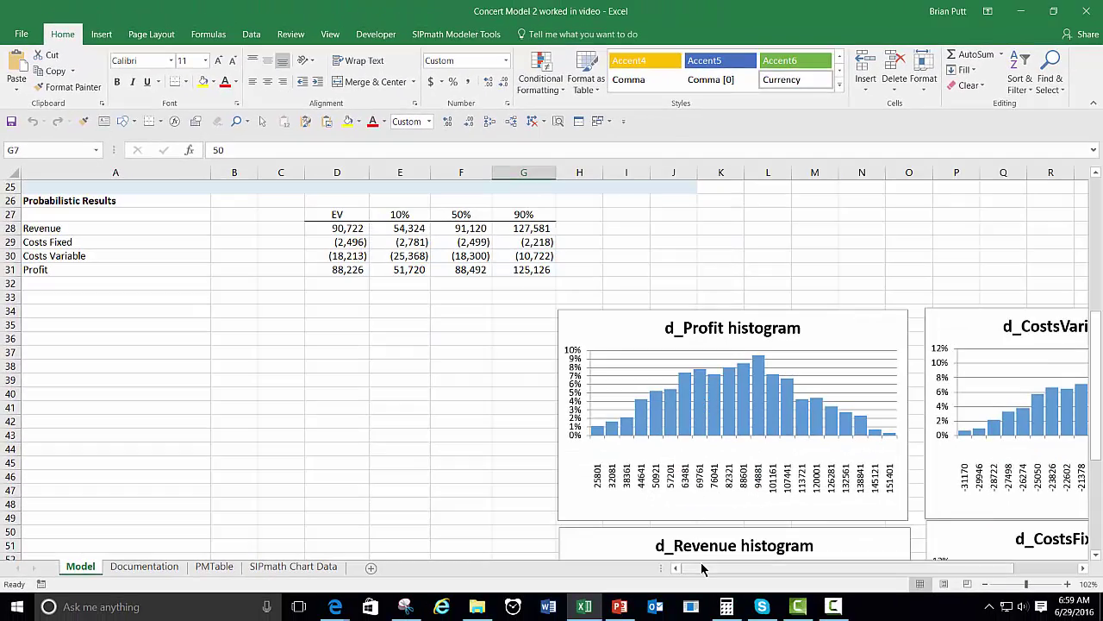
drag(702, 565, 738, 572)
scroll(552, 362, down, 3)
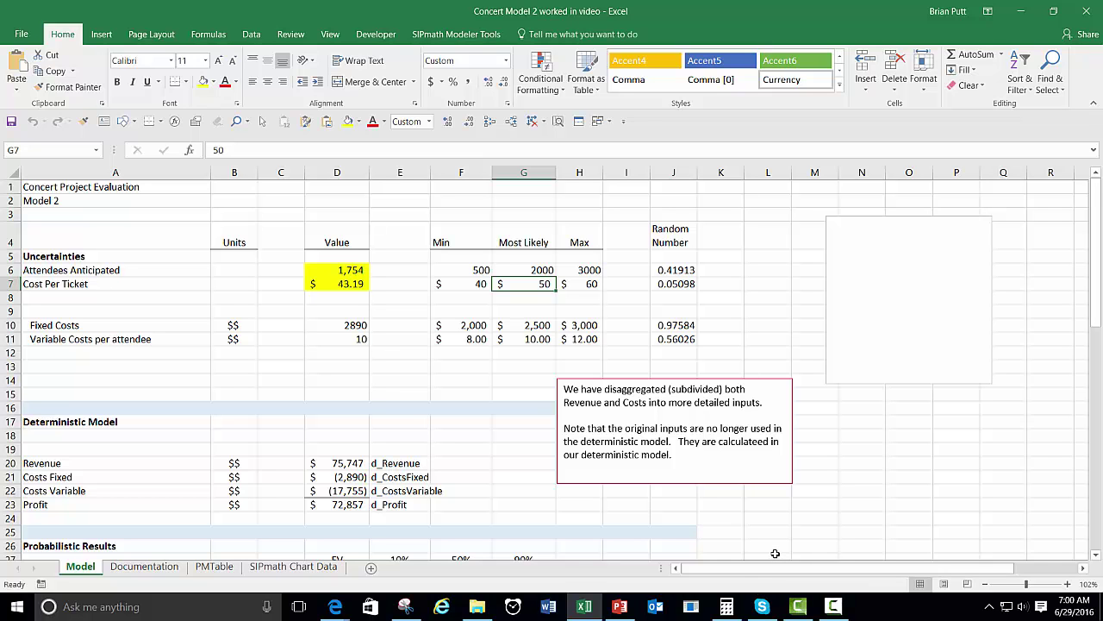
scroll(775, 554, down, 3)
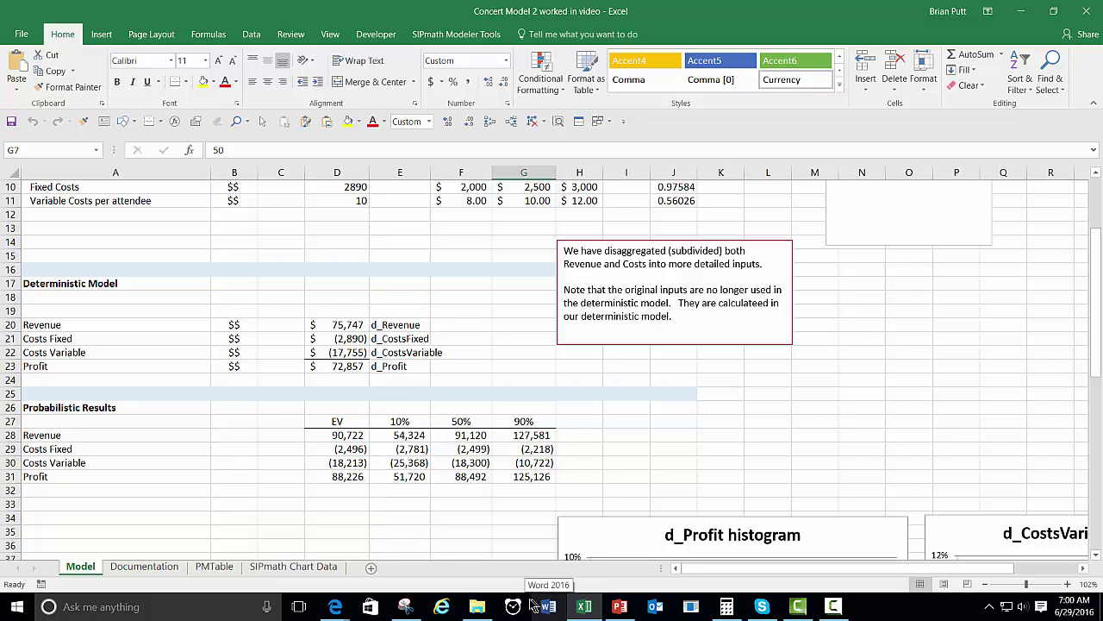
Step: Add a new worksheet after the Model sheet and name it CumProb
click(371, 569)
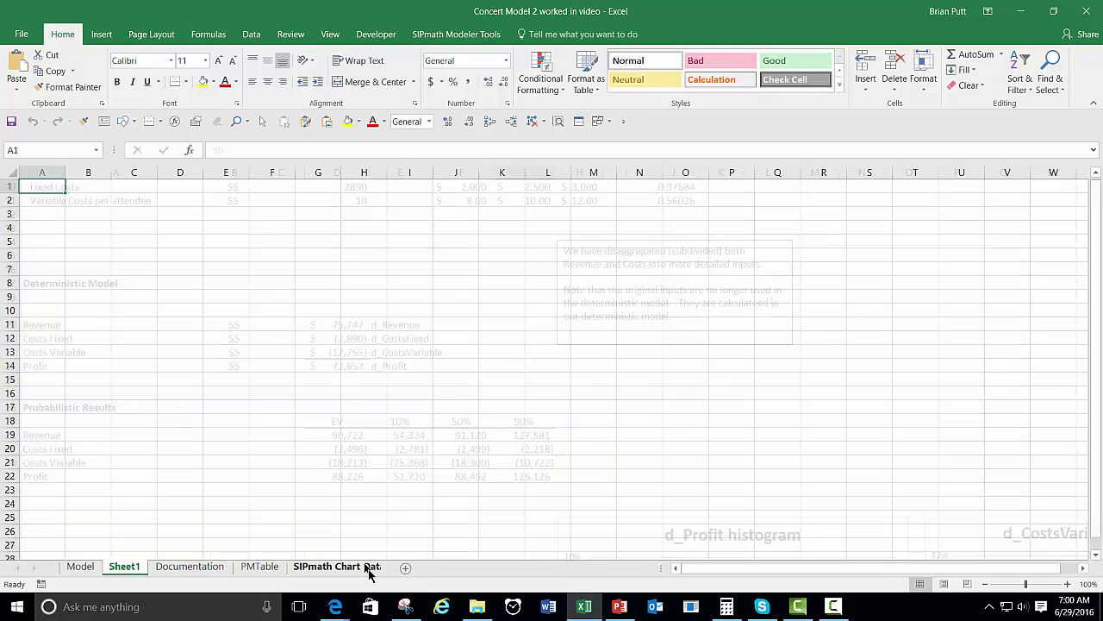
double_click(127, 565)
text(CumProb)
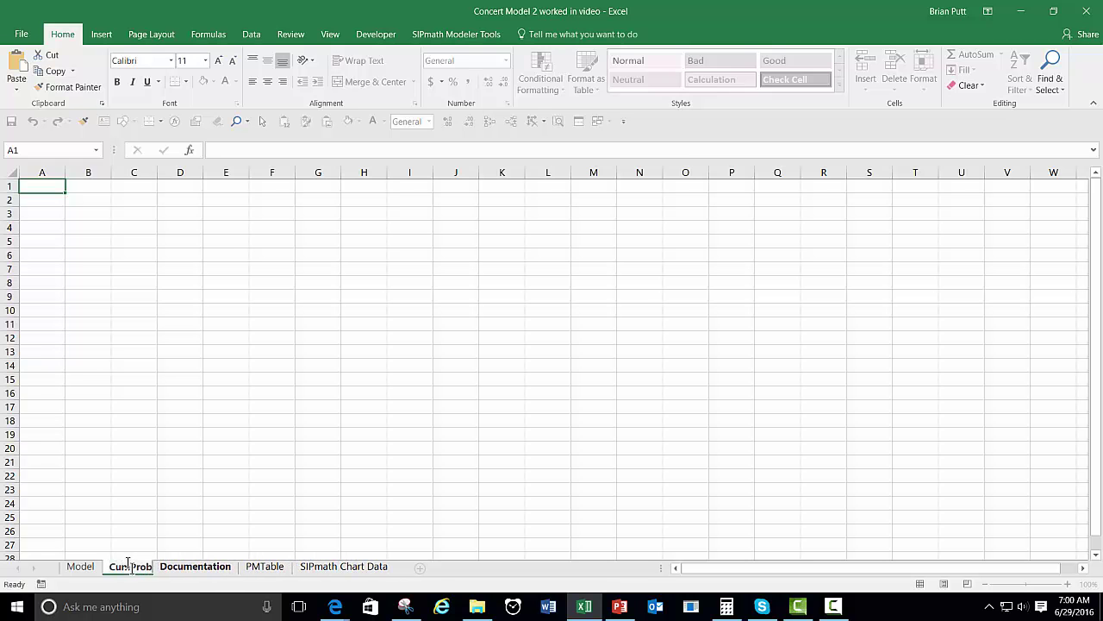
key(Return)
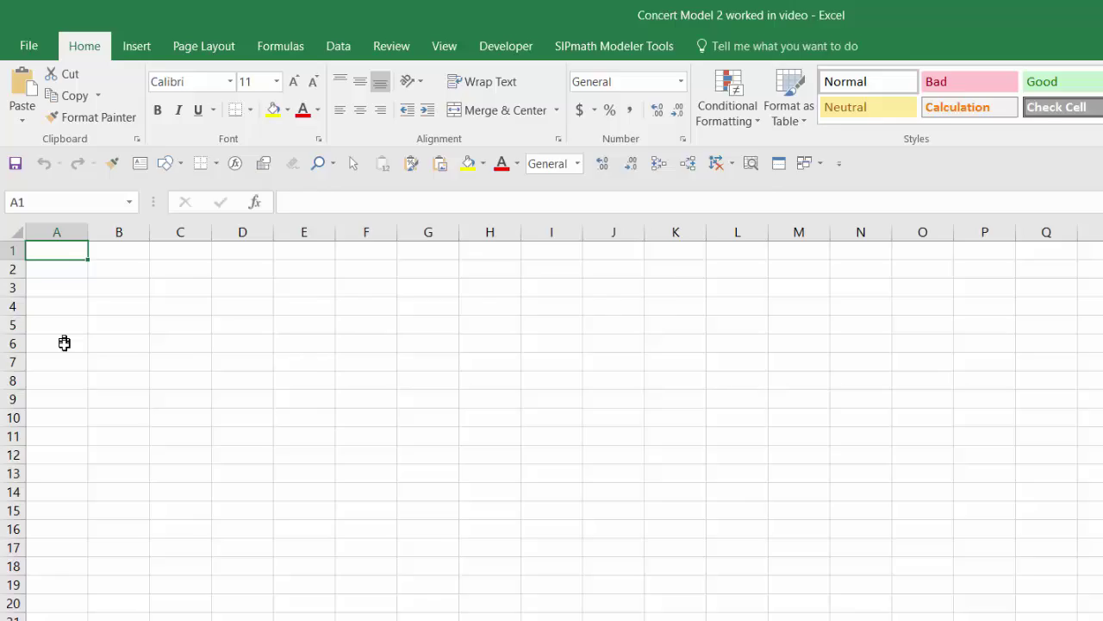
Step: Enter the starting percentile values 0.002, 0.01 and 0.02 in cells A6 to A8
click(64, 343)
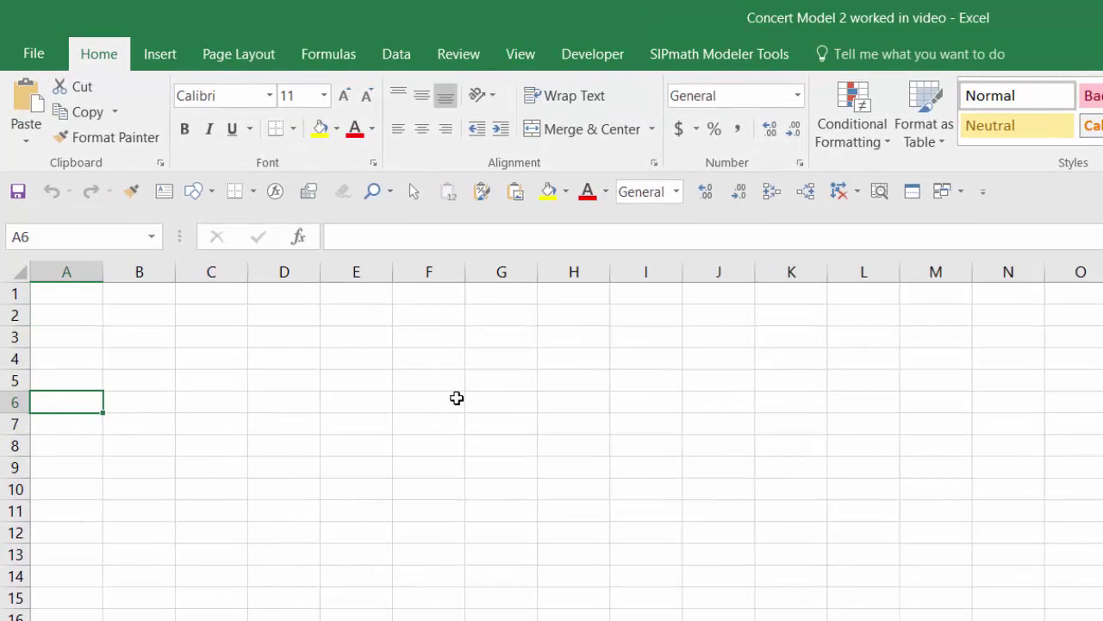
text(.002)
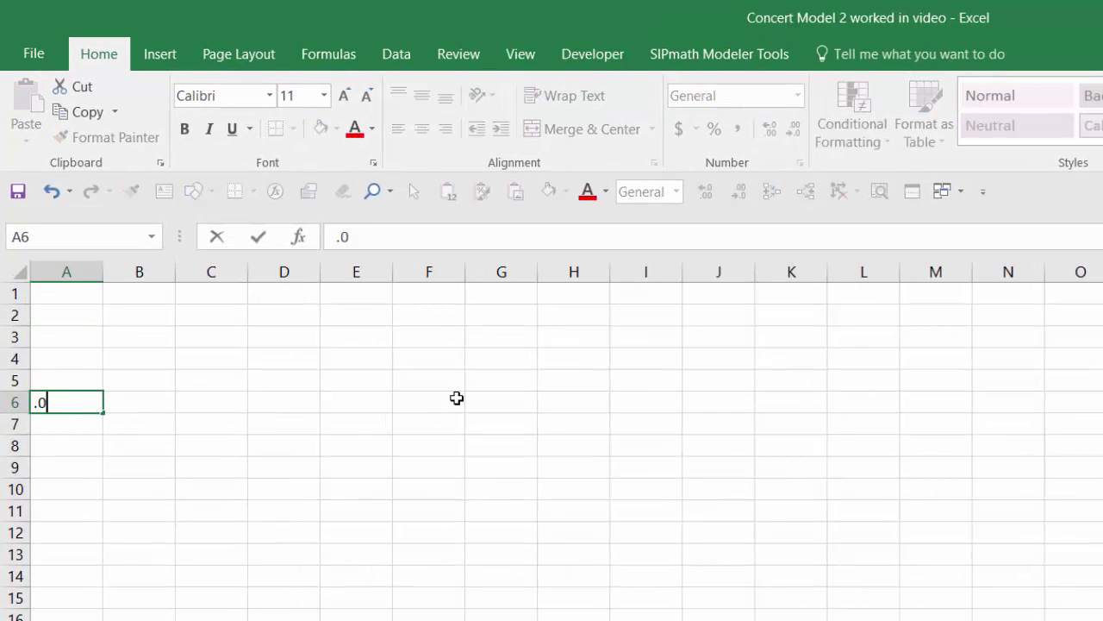
key(ctrl+Return)
key(Down)
text(.01)
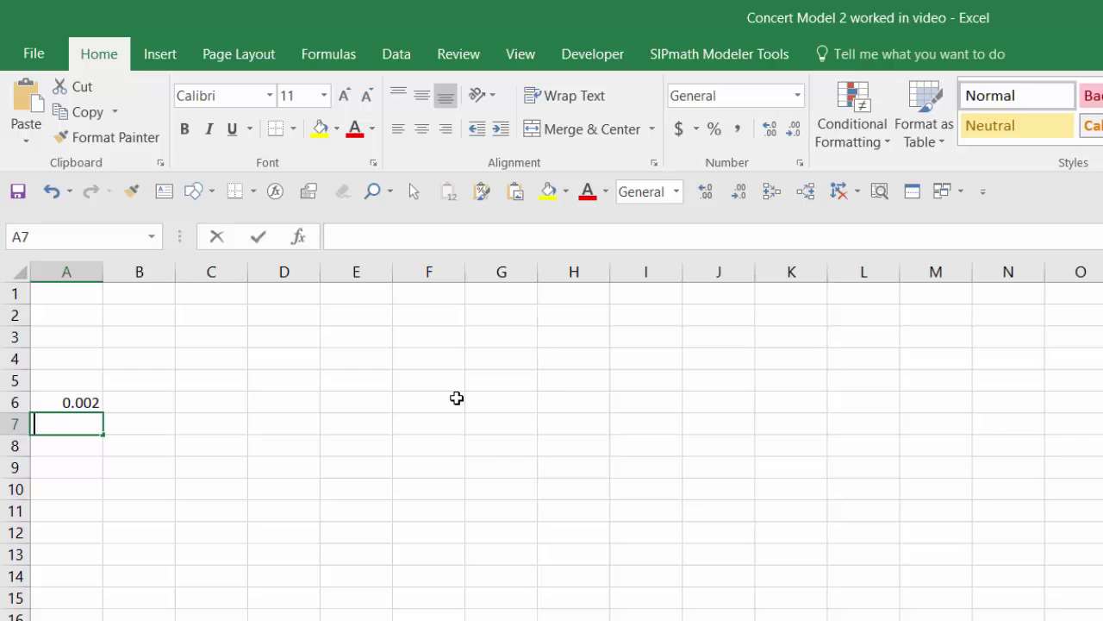
key(Return)
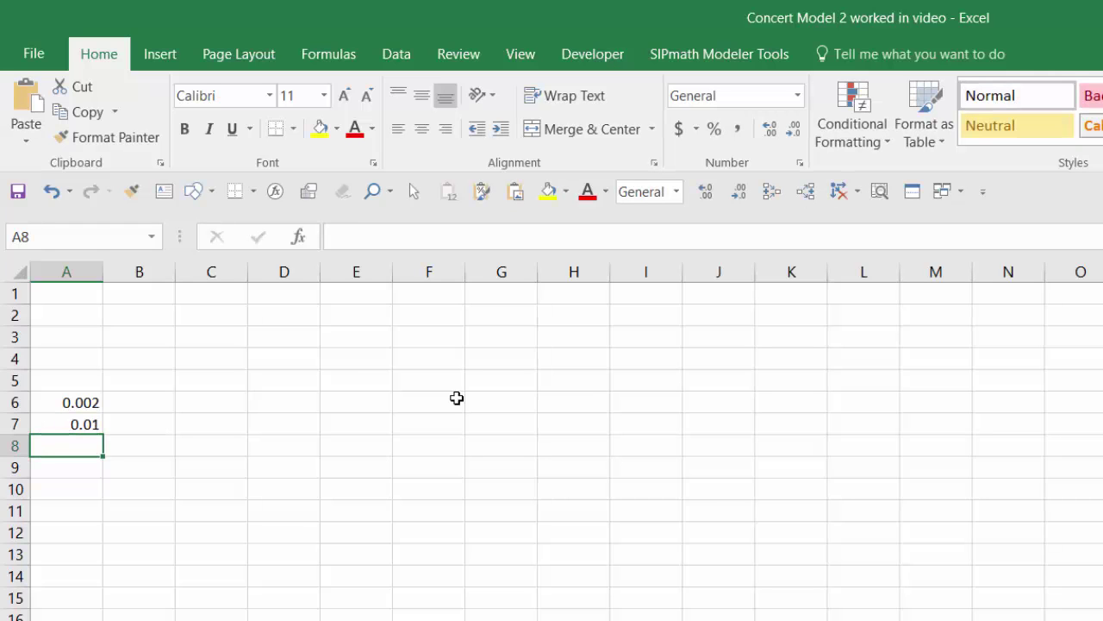
text(.02)
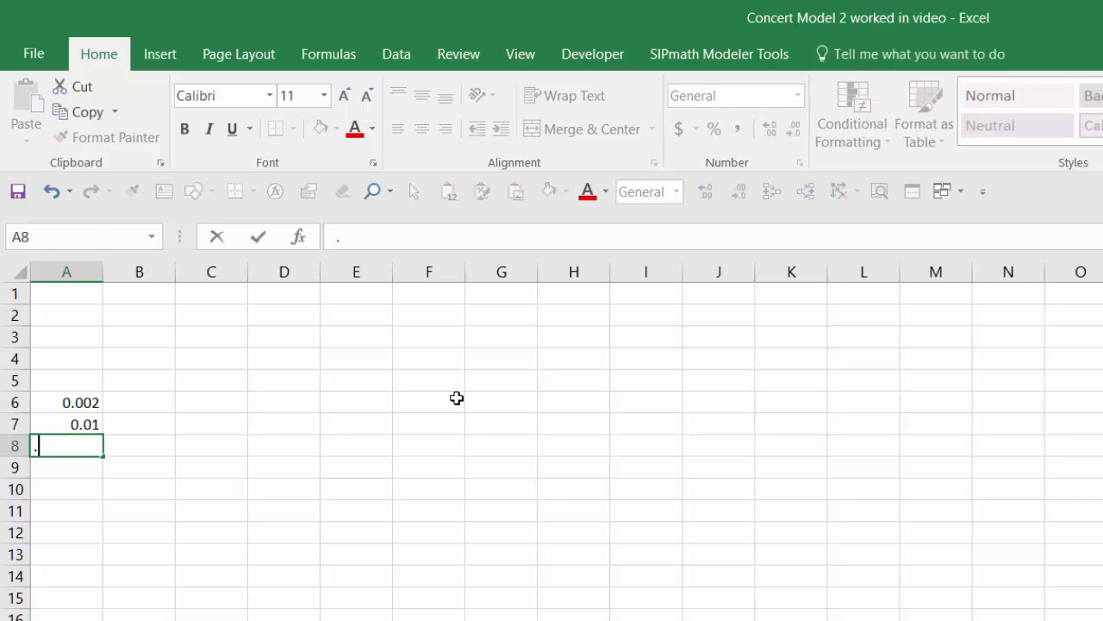
key(ctrl+Return)
Step: Extend the series from A7:A8 down column A in steps of 0.01 and clear every value beyond 0.99
key(Up)
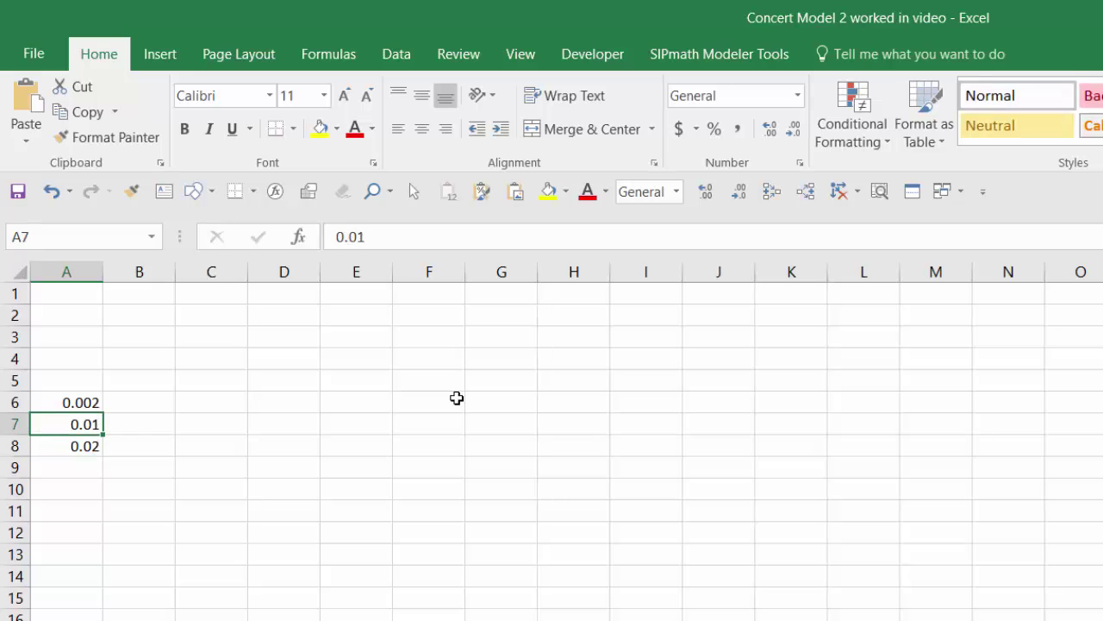
key(shift+Down)
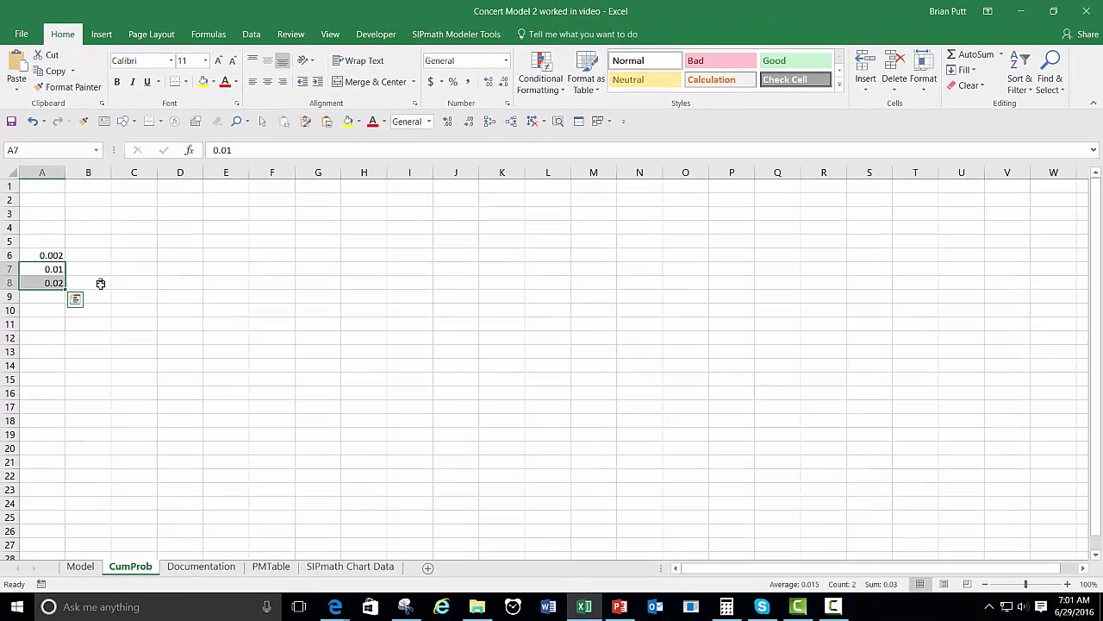
drag(65, 290, 66, 568)
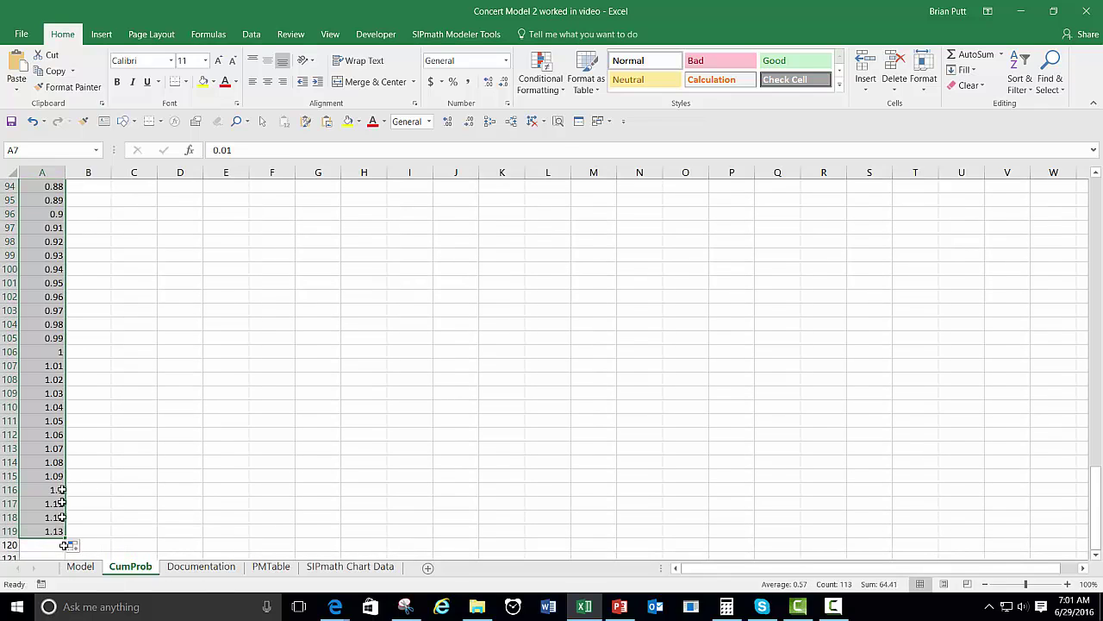
drag(33, 352, 31, 528)
key(Delete)
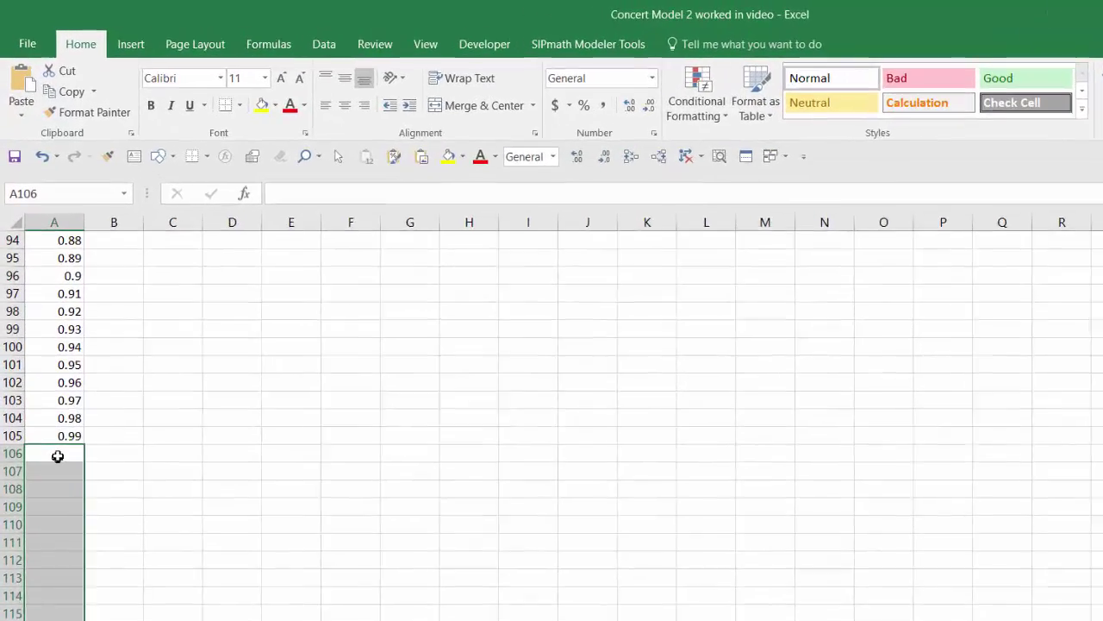
Step: Enter 0.998 in cell A106 as the last percentile value
click(42, 357)
text(.)
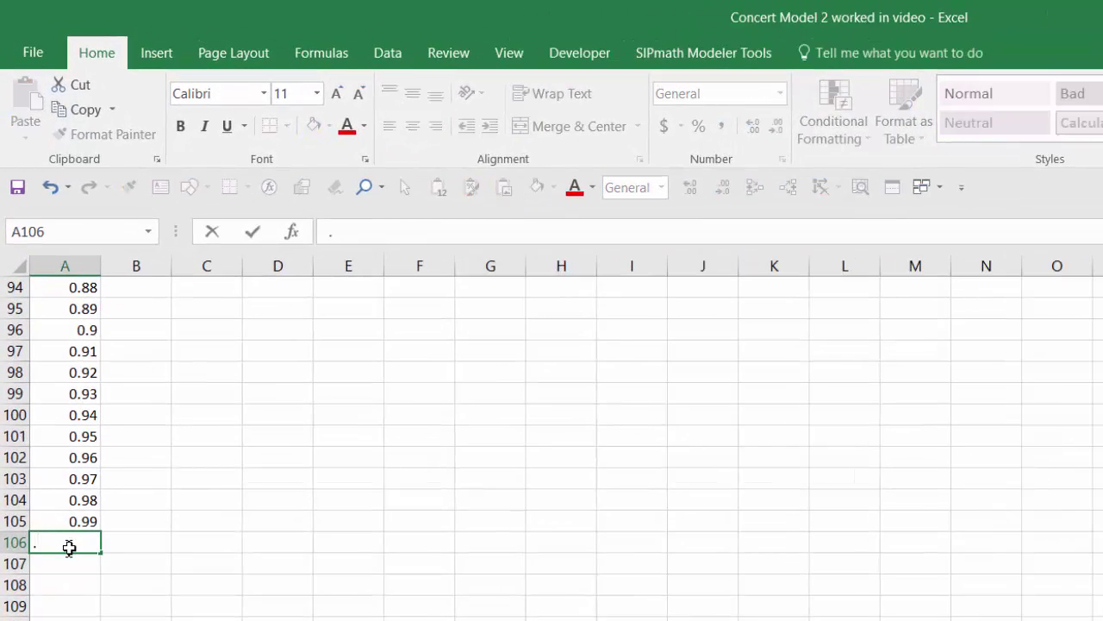
text(998)
key(ctrl+Return)
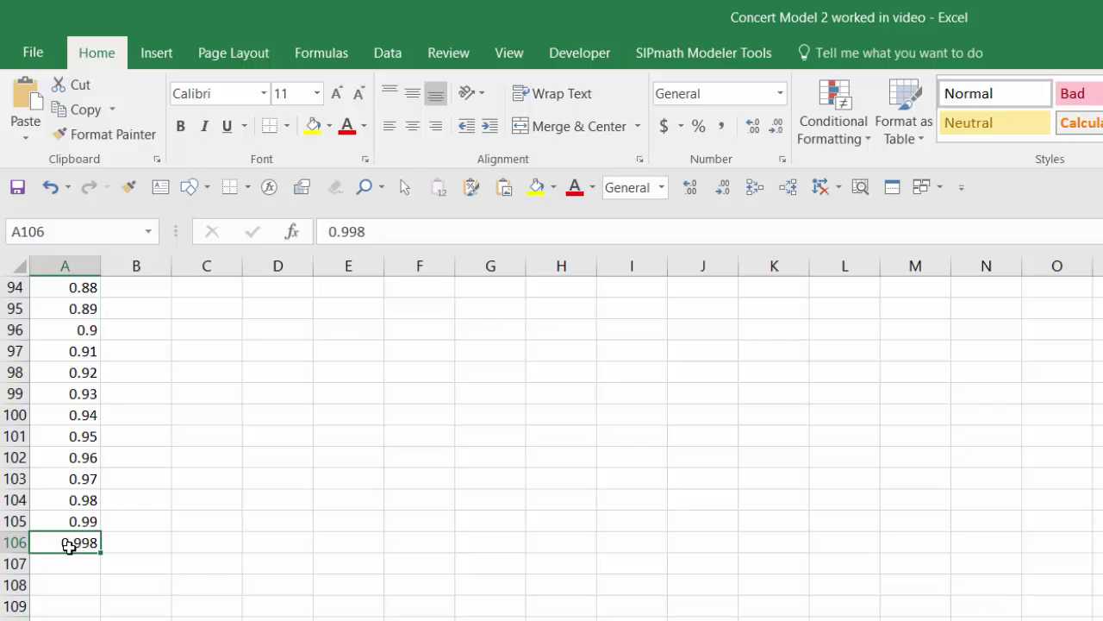
Step: Label the column of values in column A with the heading Percentiles in cell A5
key(ctrl+Up)
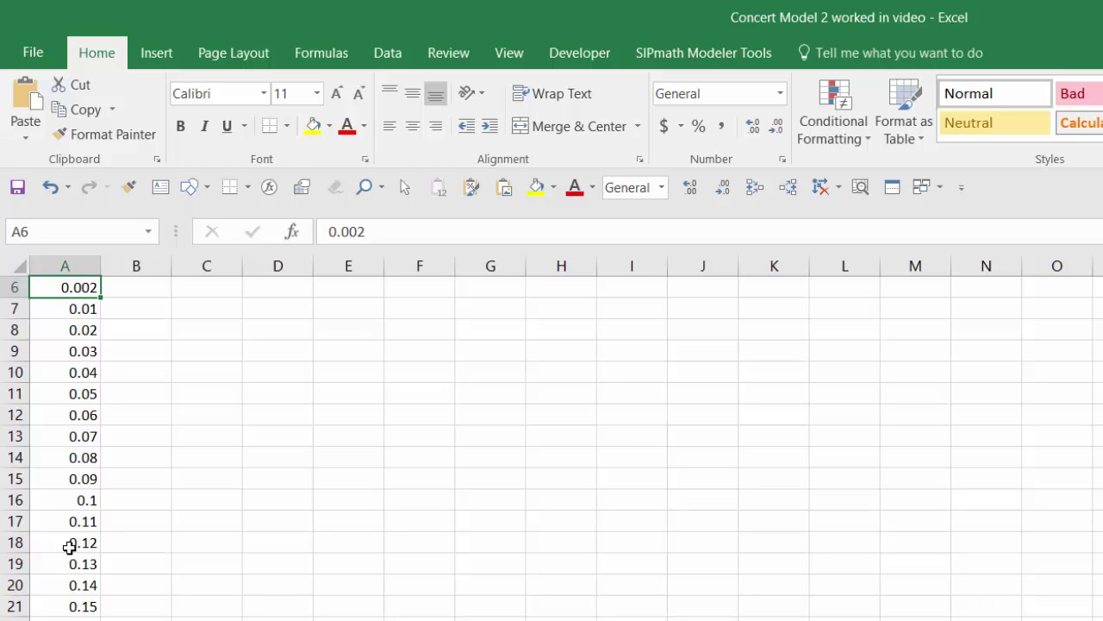
key(Up)
key(Up)
key(Up)
key(Up)
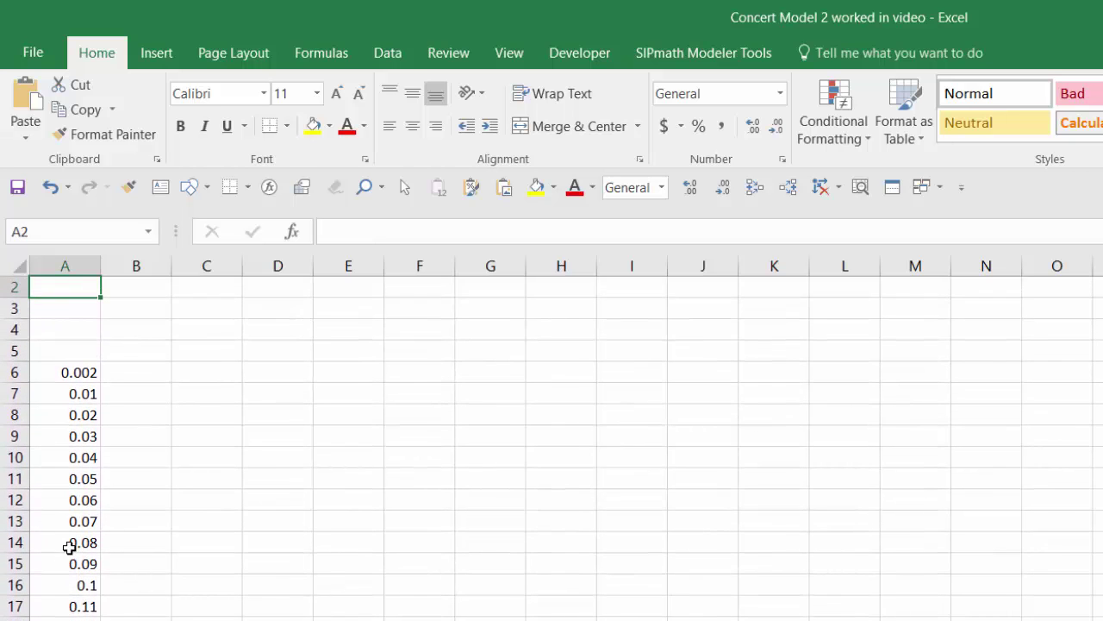
key(Down)
key(Down)
key(Down)
key(Down)
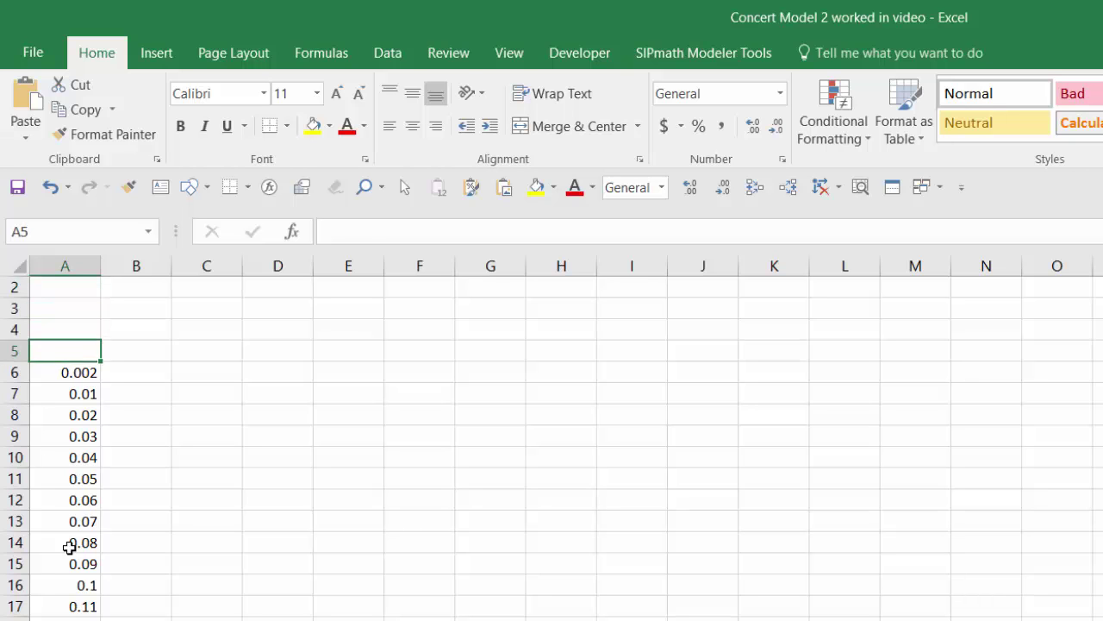
key(Up)
text(Percentile)
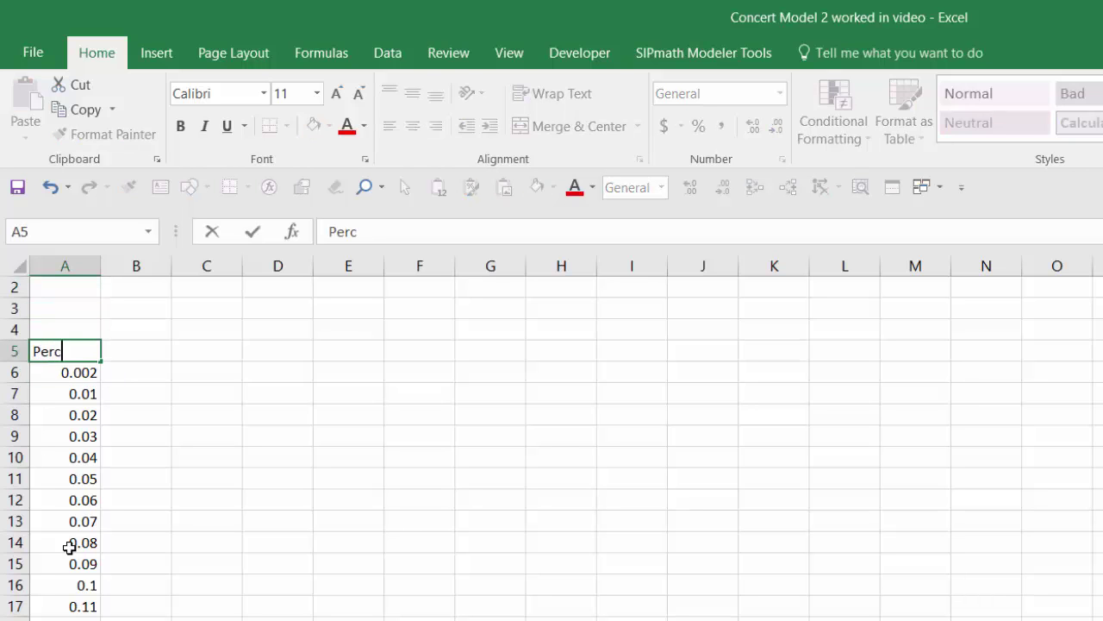
text(s)
key(Tab)
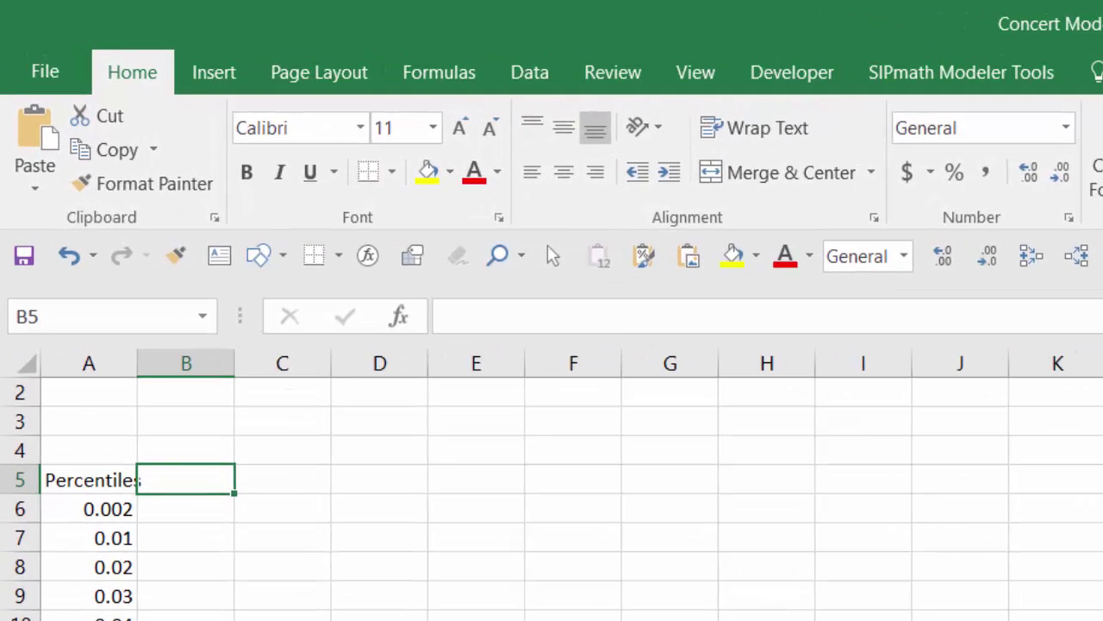
Step: Link cell B4 to the d_Revenue heading in cell C2 of the PMTable sheet
click(186, 449)
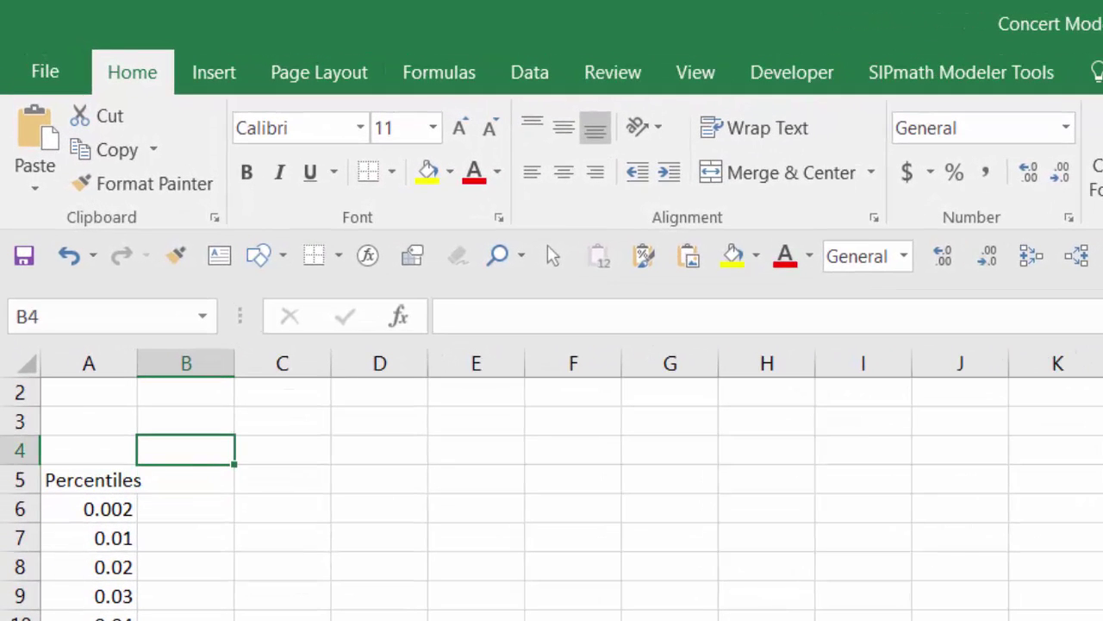
text(=)
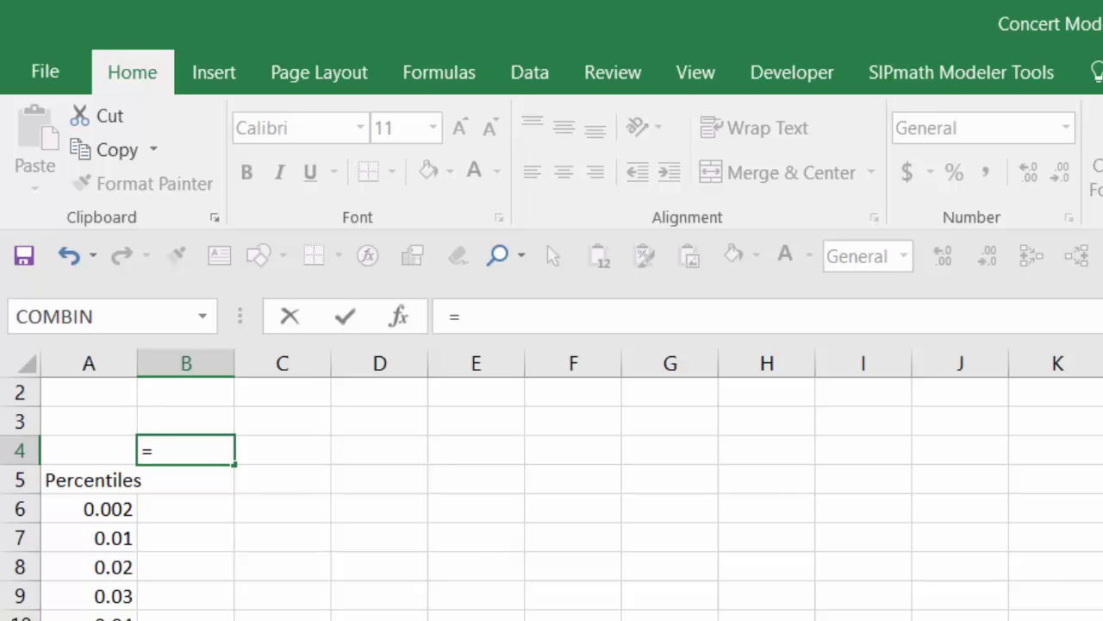
key(ctrl+Page_Down)
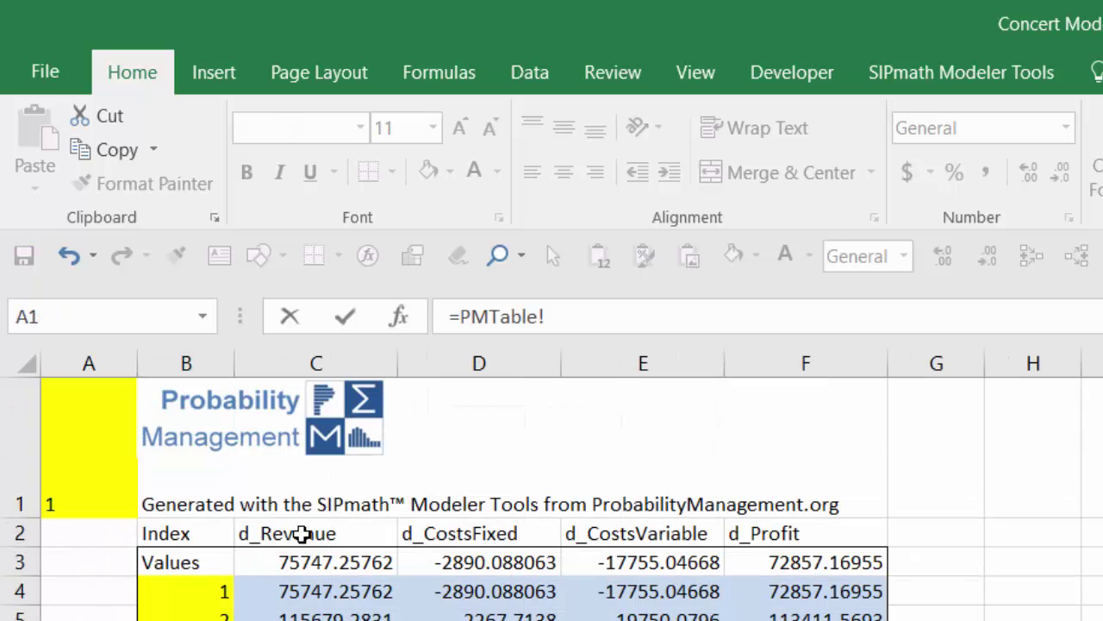
click(301, 534)
key(Return)
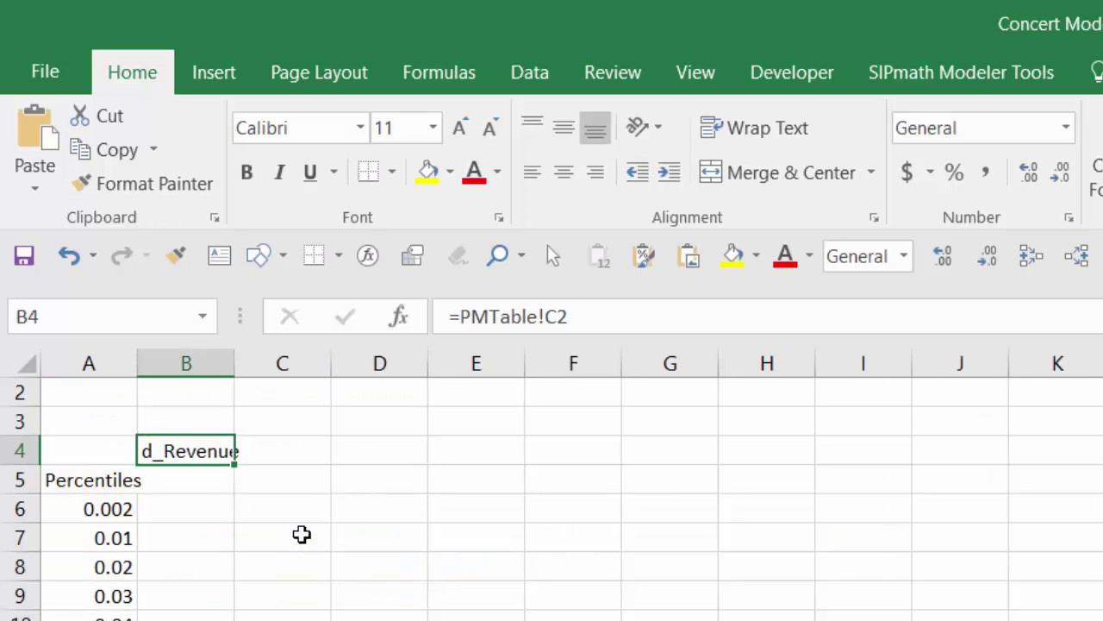
Step: Copy the linked heading in B4 across to E4 and widen columns B to E
key(Down)
key(Down)
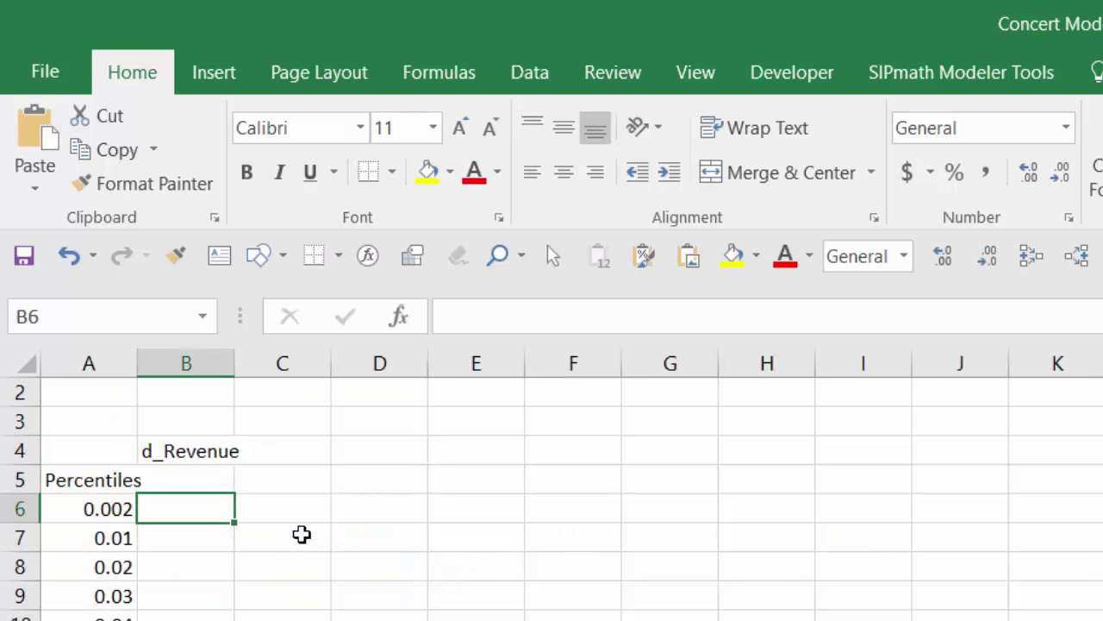
key(Up)
key(Up)
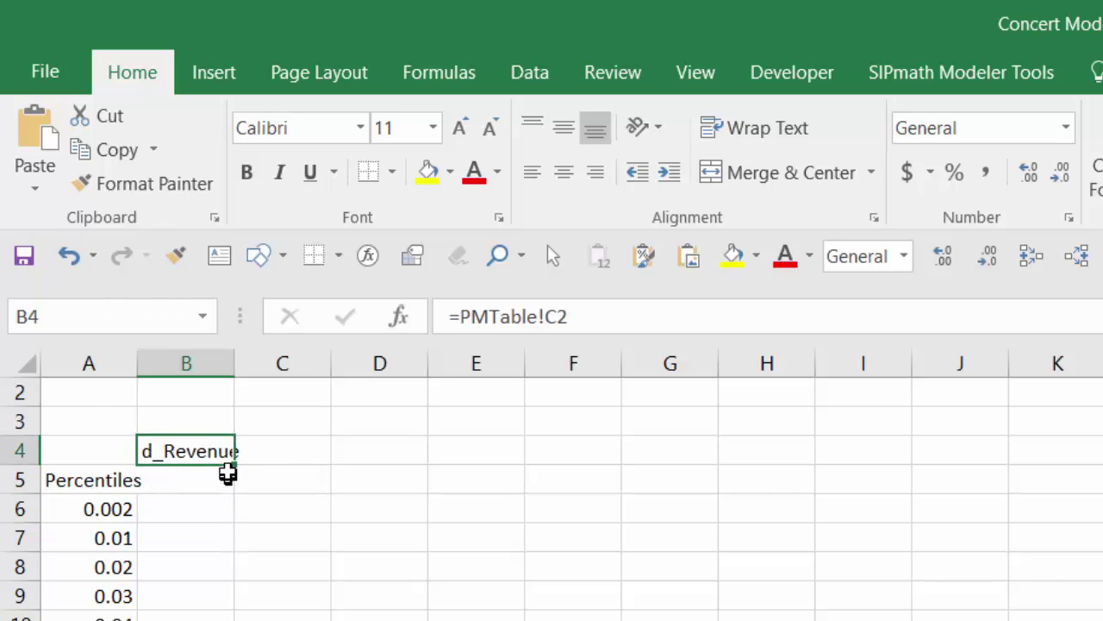
drag(234, 464, 547, 480)
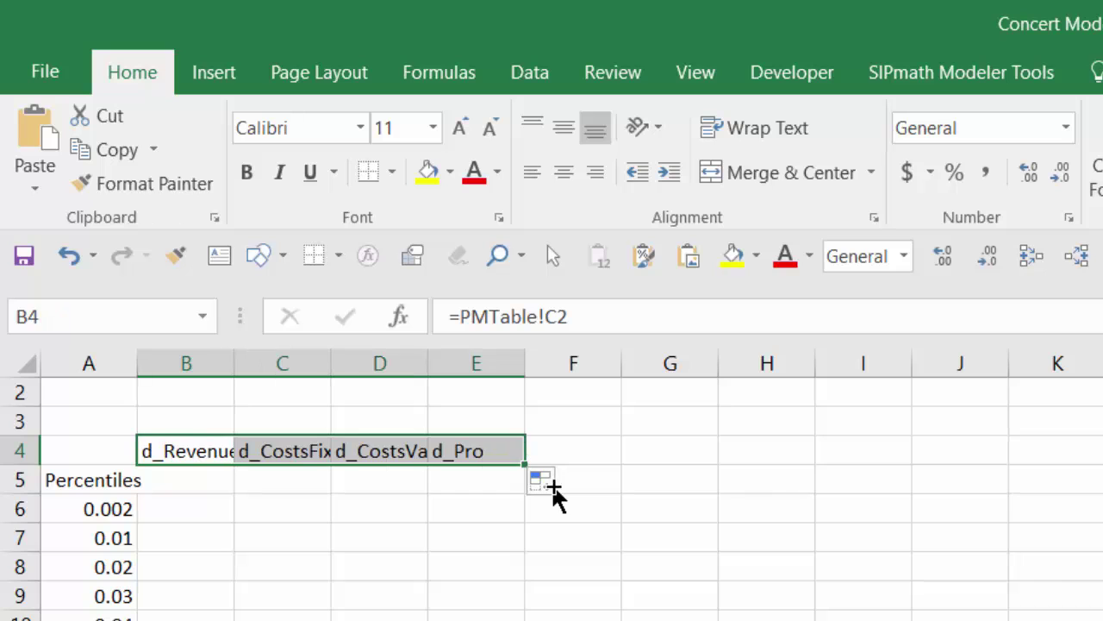
drag(224, 365, 466, 362)
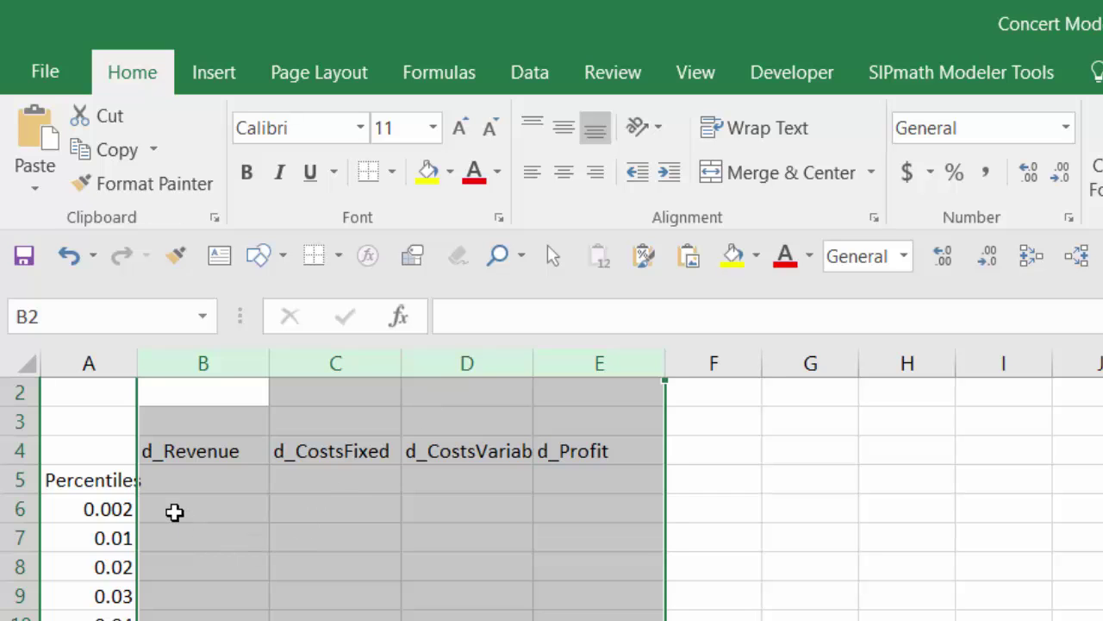
Step: Enter =PERCENTILE.EXC(PMTable!C3:C1003,CumProb!A6) in cell B6 as the first d_Revenue percentile
click(175, 509)
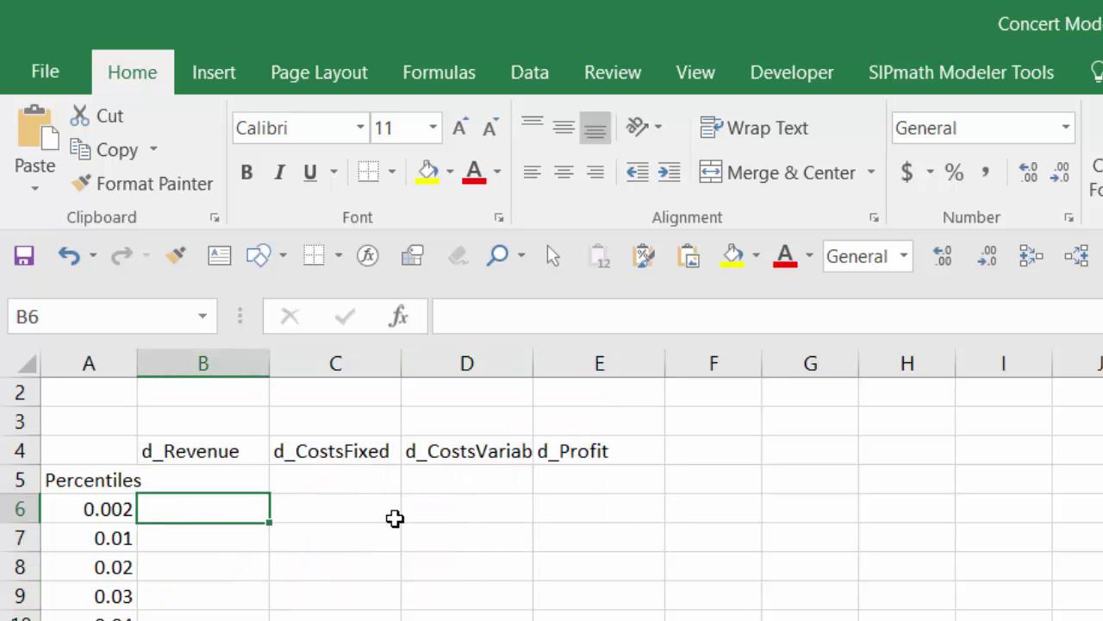
text(=)
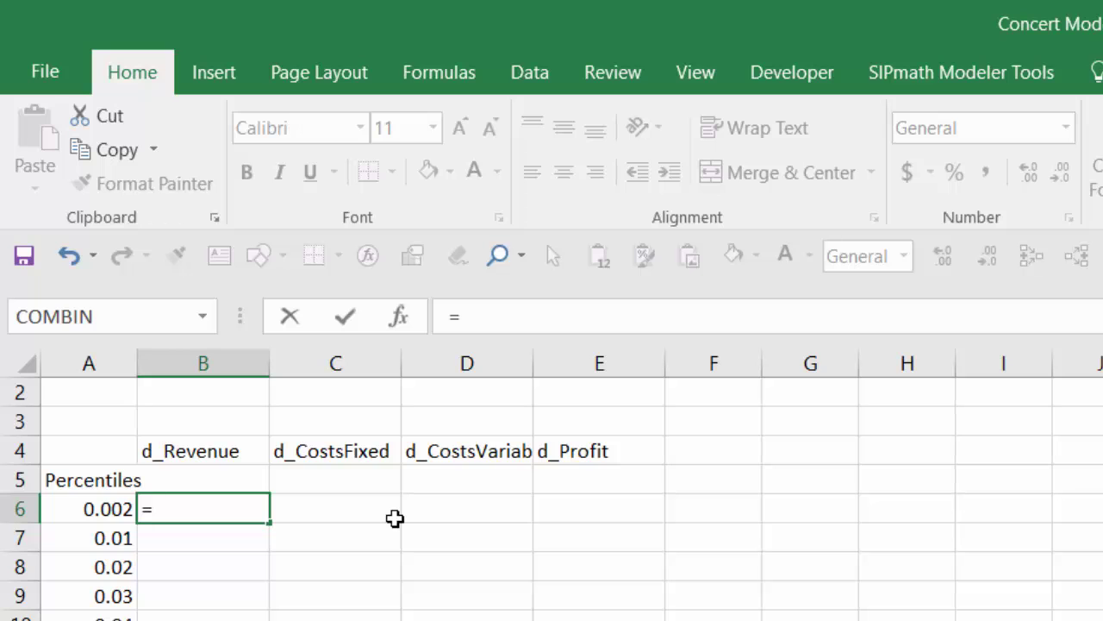
text(percentile)
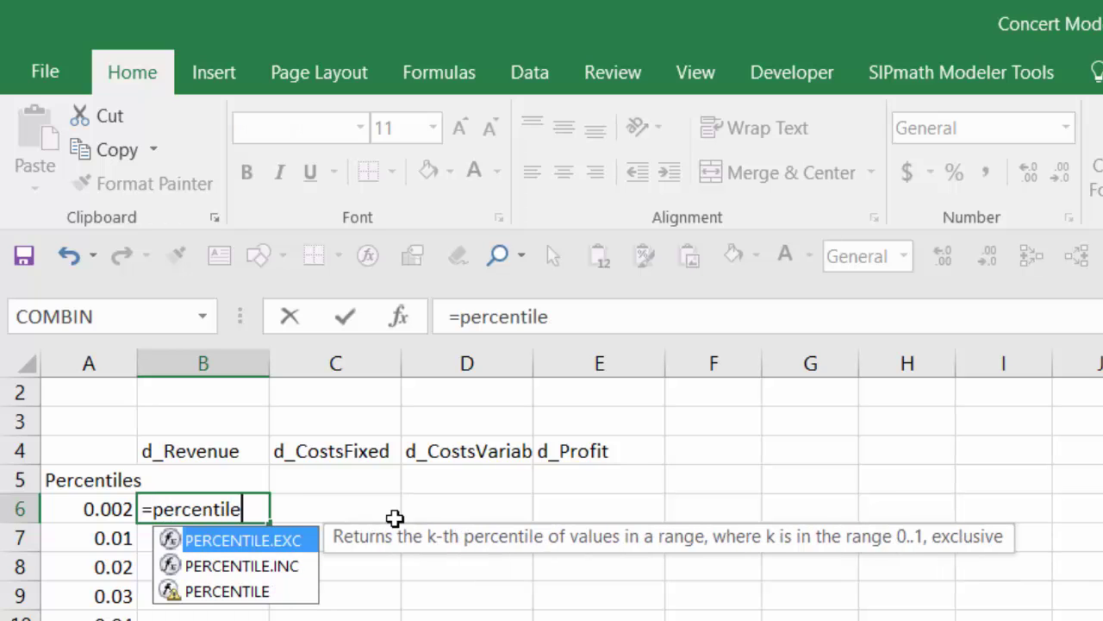
double_click(171, 540)
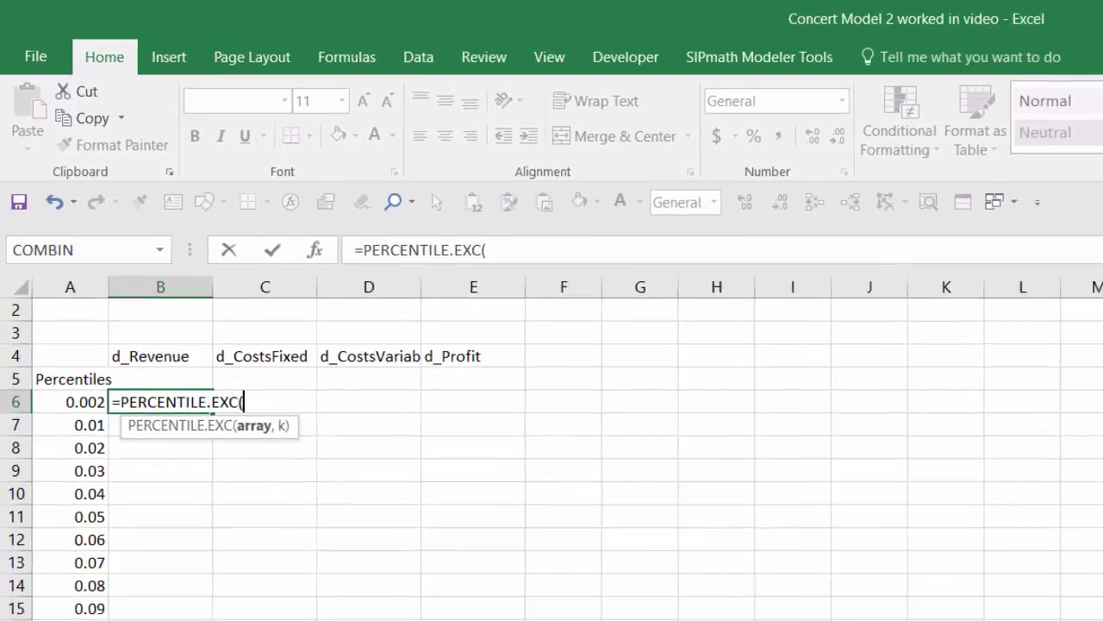
click(271, 566)
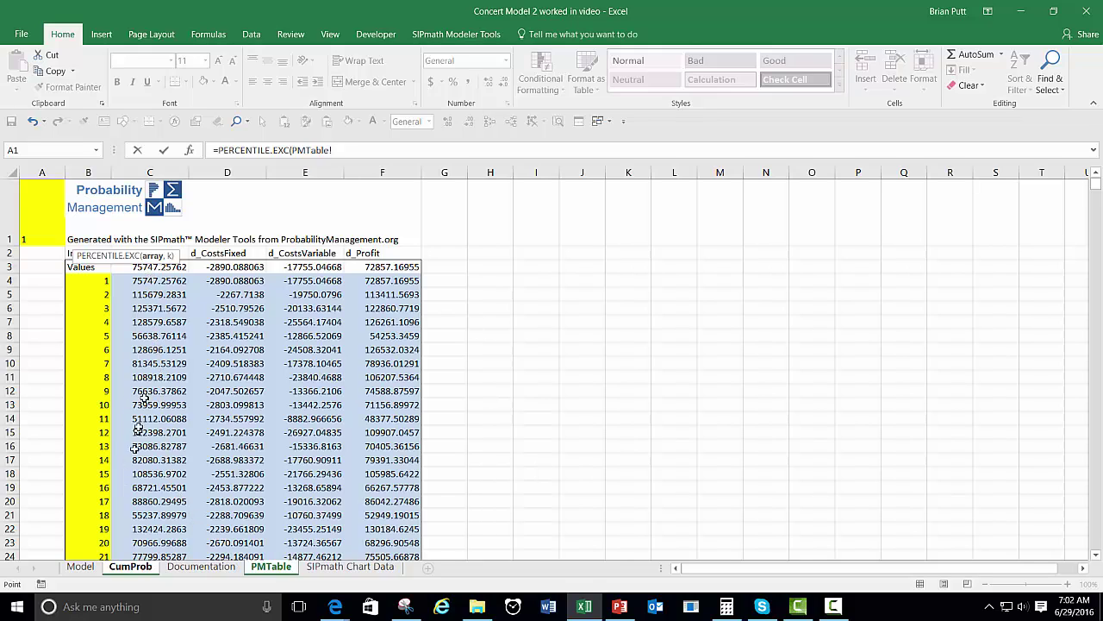
click(133, 267)
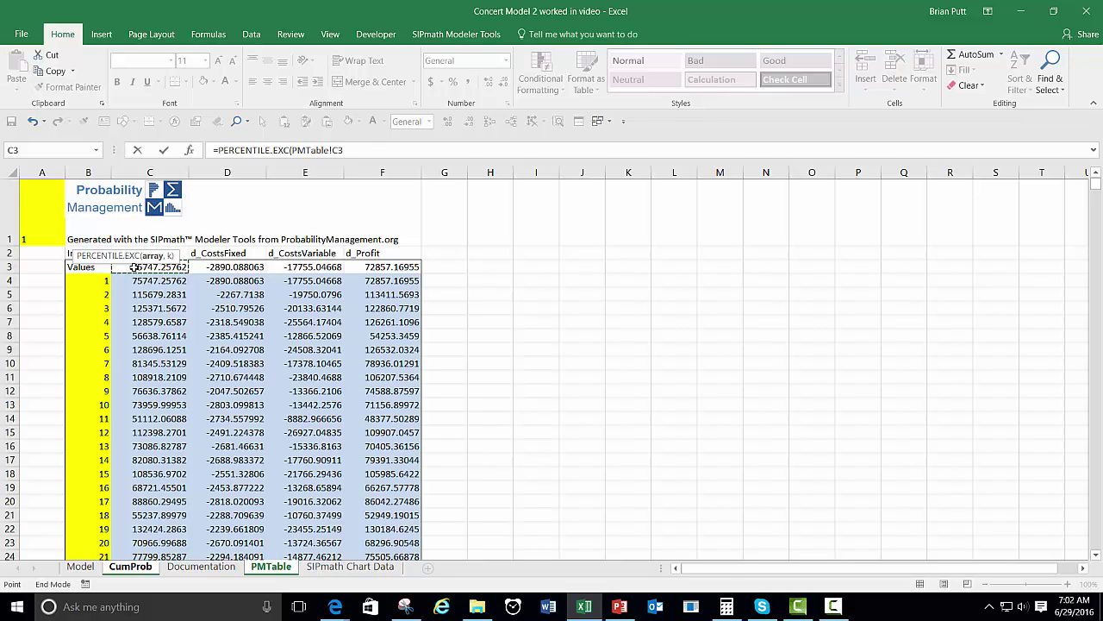
key(ctrl+shift+Down)
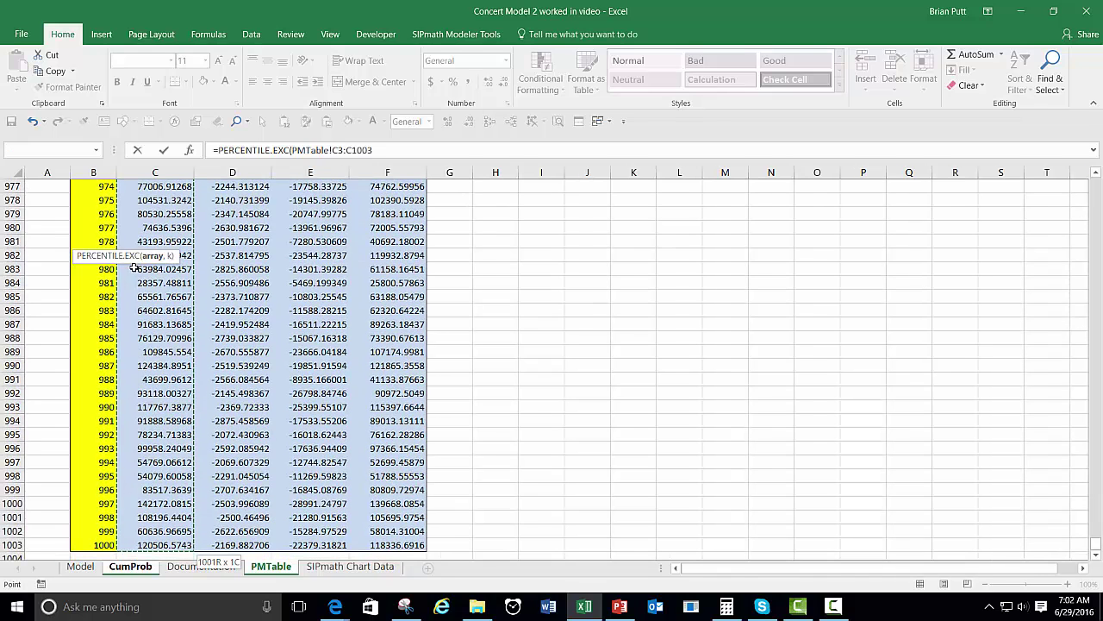
text(,)
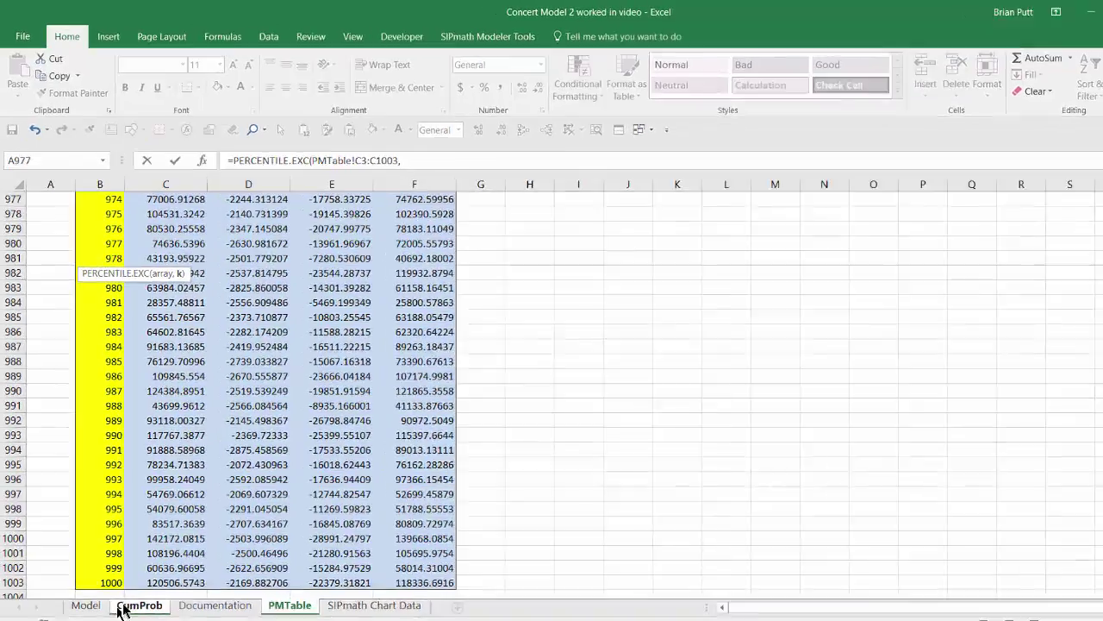
click(130, 566)
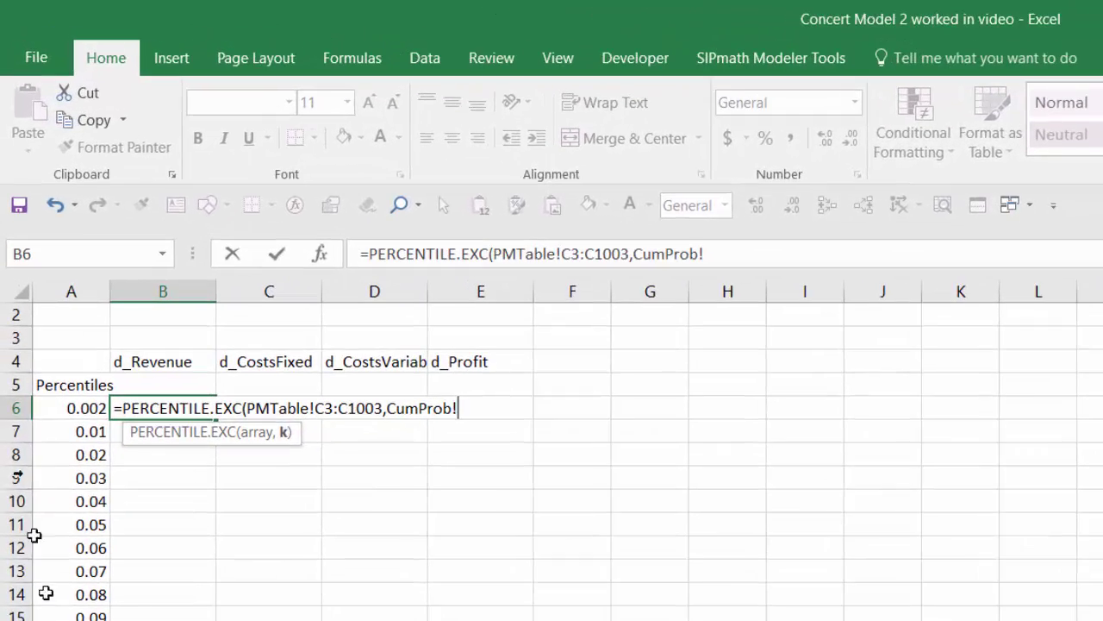
click(55, 403)
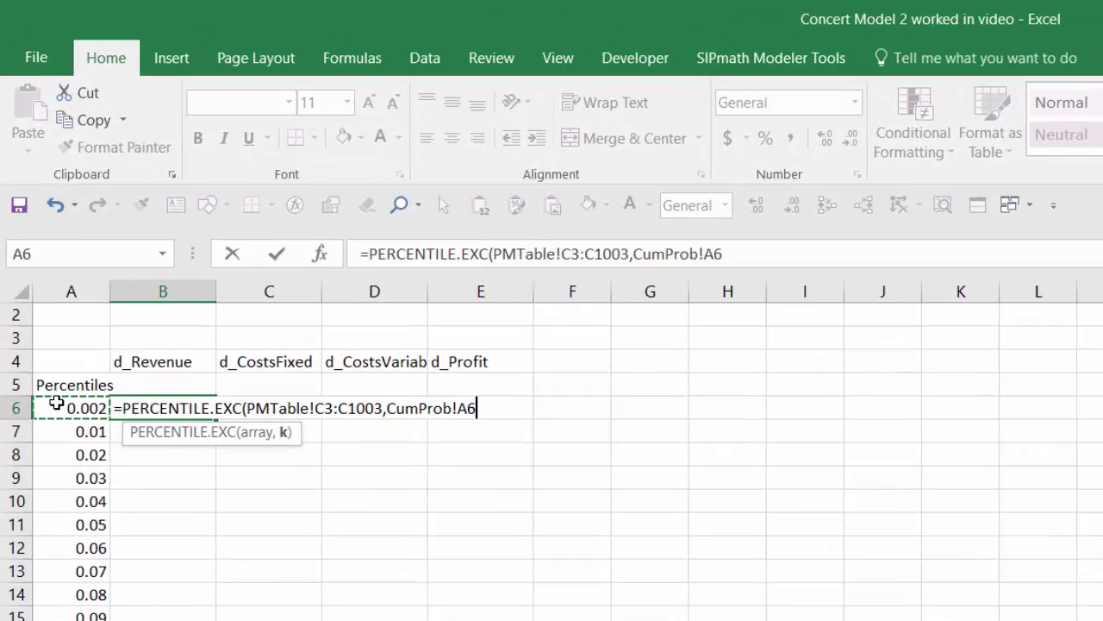
text())
key(Return)
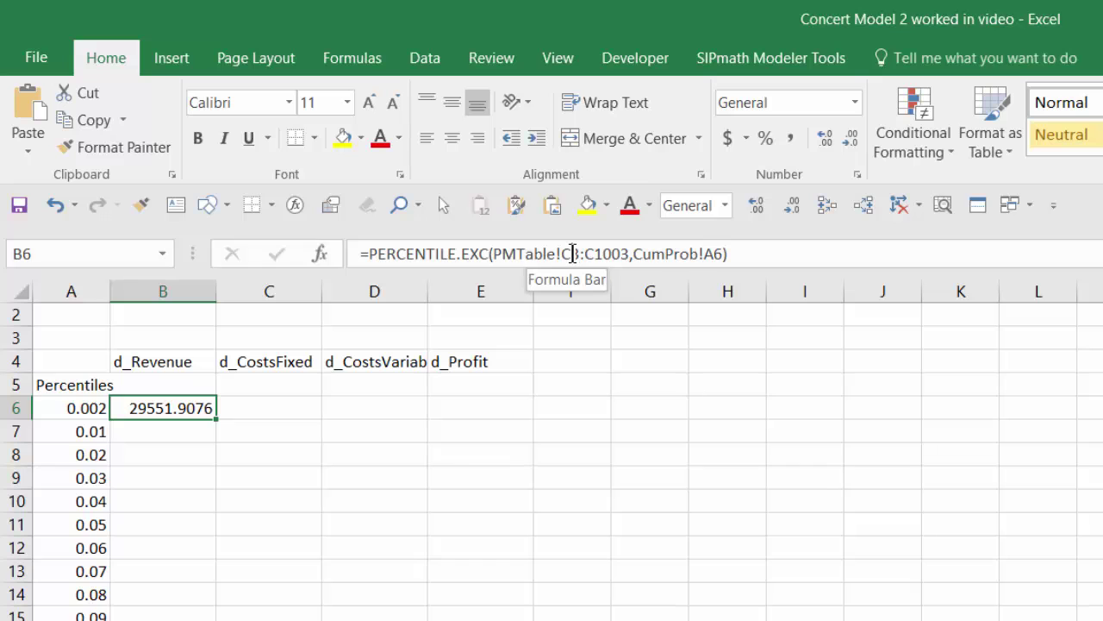
Step: Change the array range in B6's formula to PMTable!C$4:C$1003, starting at row 4 with both rows locked
click(572, 254)
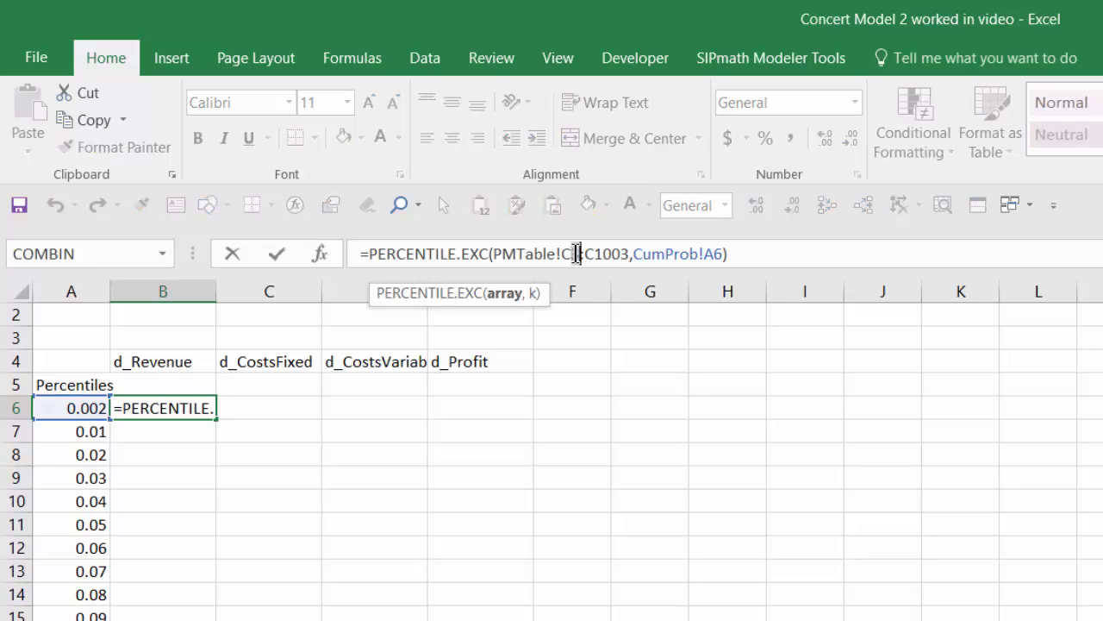
key(ctrl+Return)
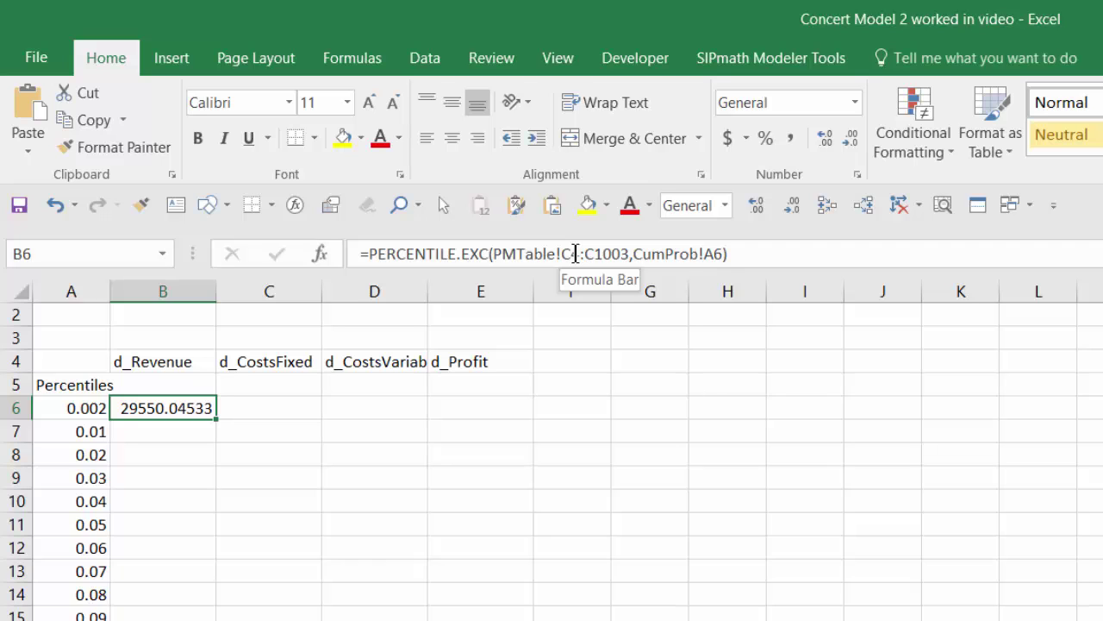
click(569, 253)
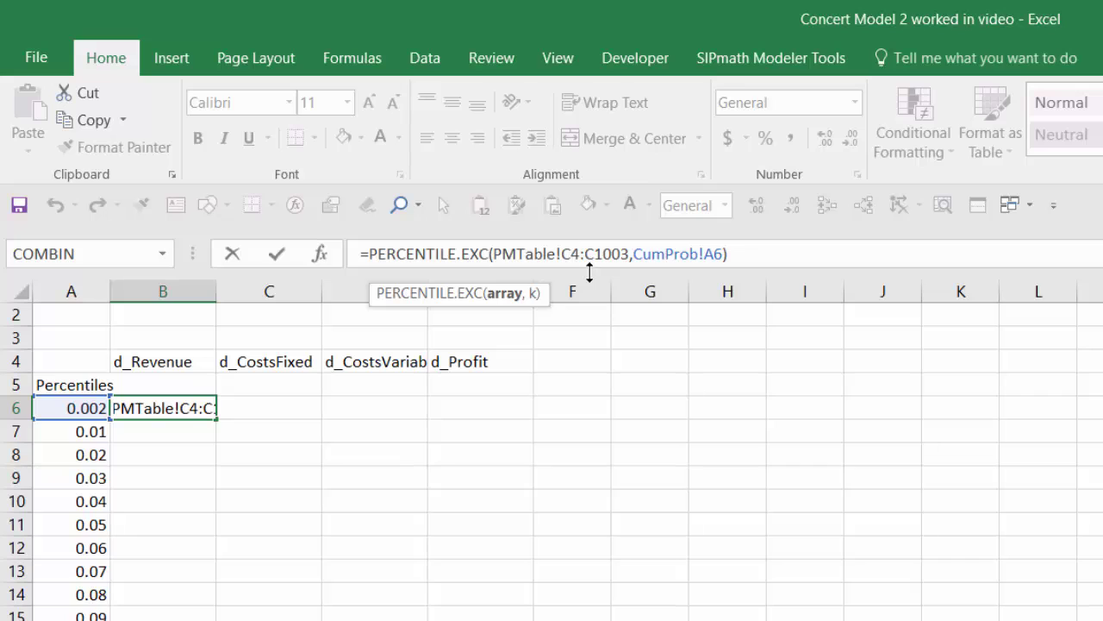
text($)
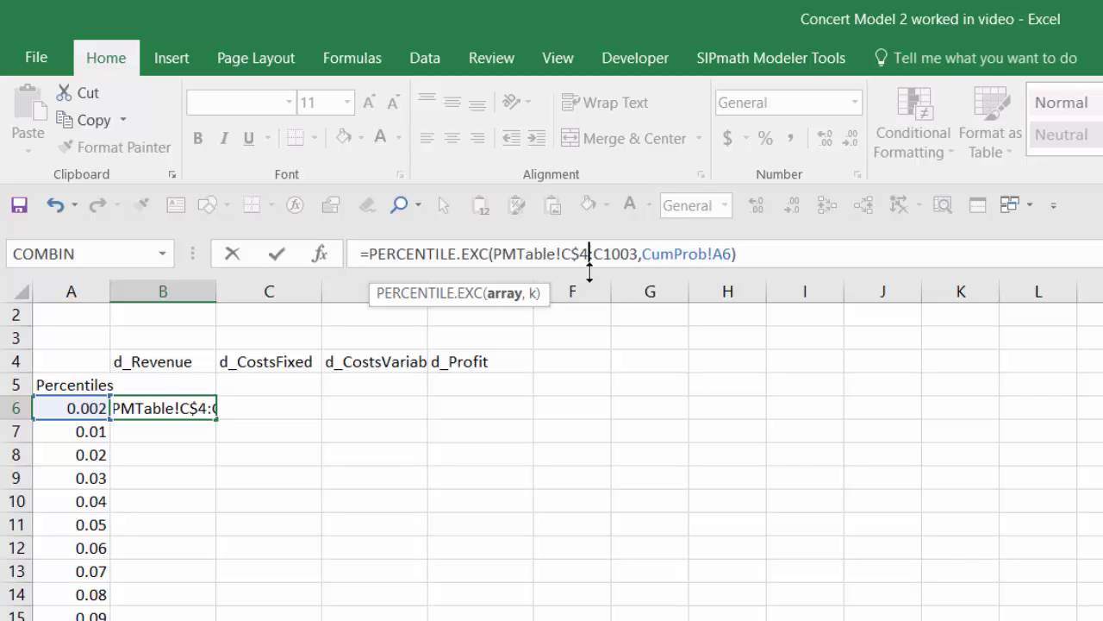
key(Right)
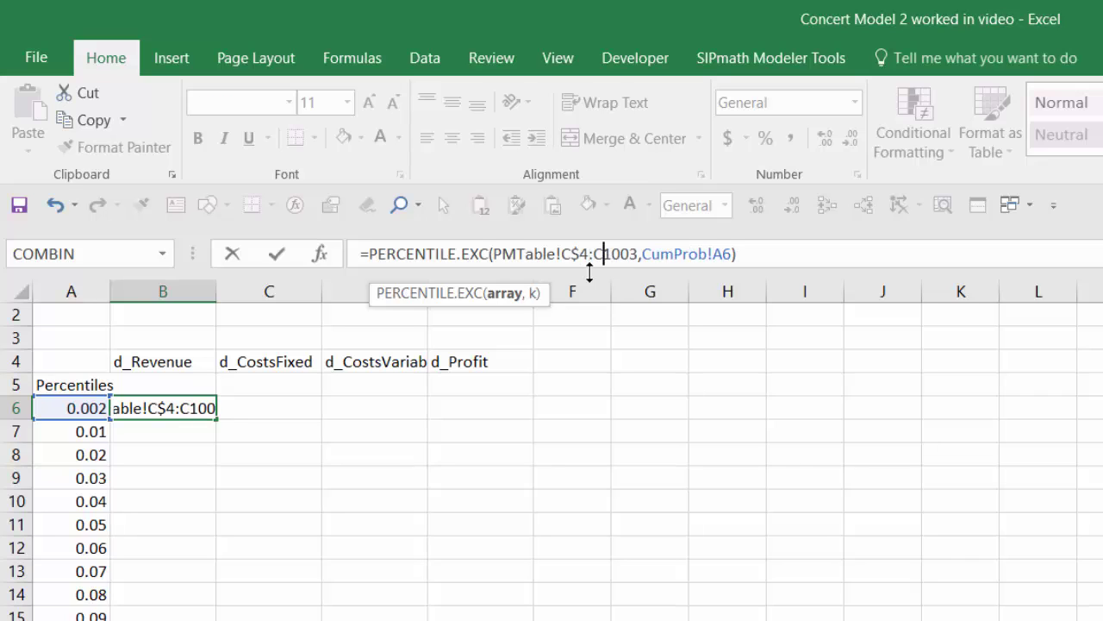
text($)
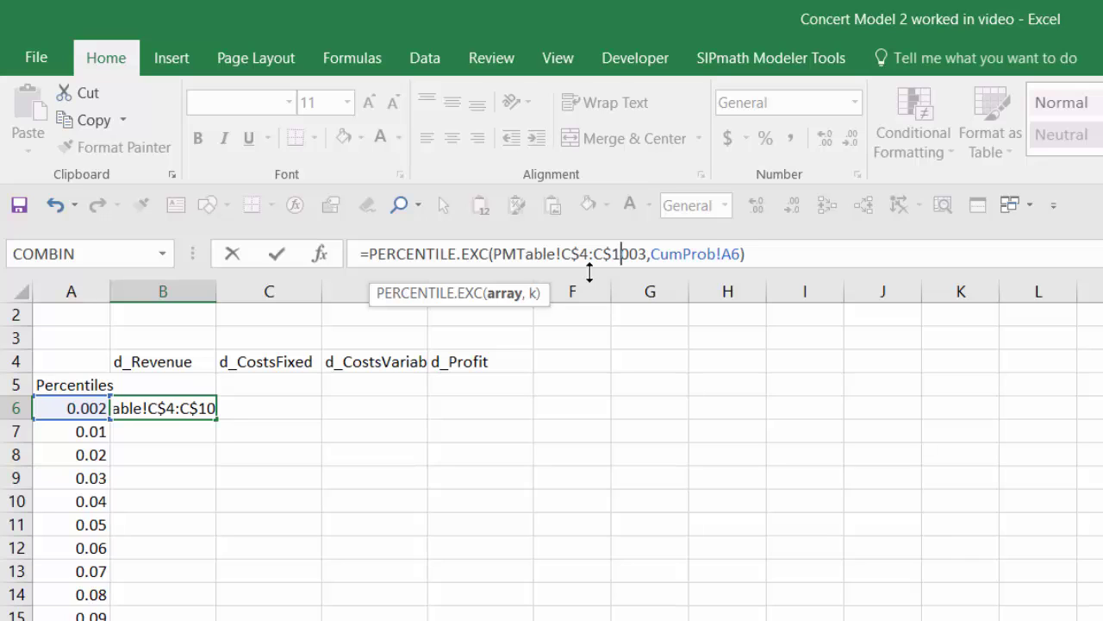
Step: Lock column A in B6's percentile reference and remove its CumProb! sheet prefix, making the argument $A6
key(Right)
key(Right)
key(Right)
key(Right)
key(Right)
key(Right)
key(Right)
key(Right)
key(Right)
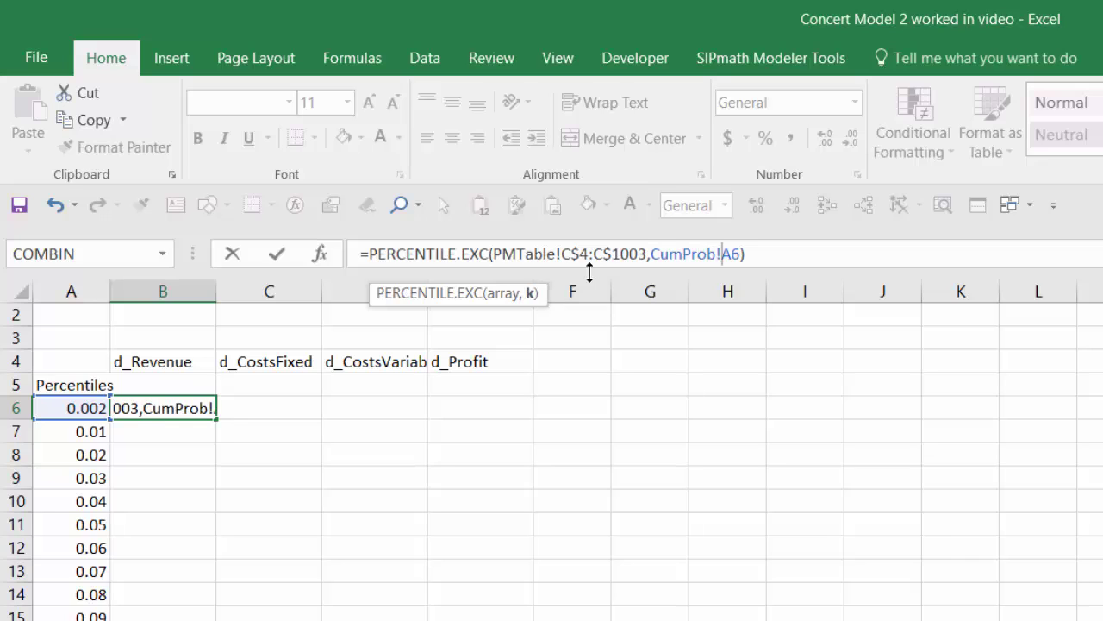
text($)
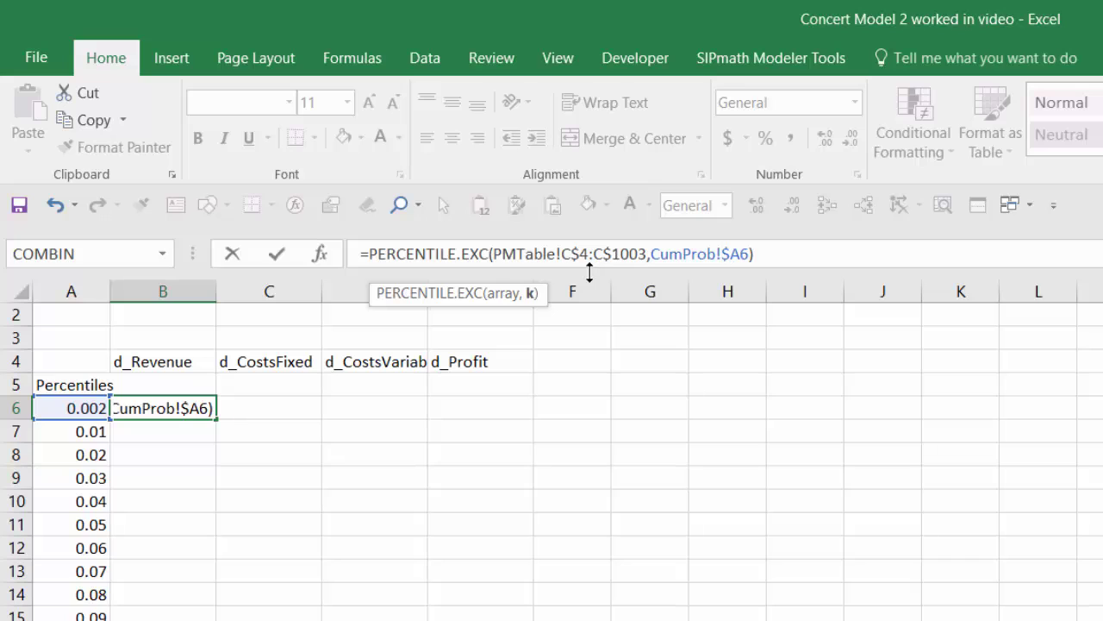
key(shift+Left)
key(shift+Left)
key(shift+Left)
key(shift+Left)
key(shift+Left)
key(shift+Left)
key(shift+Left)
key(shift+Left)
key(shift+Left)
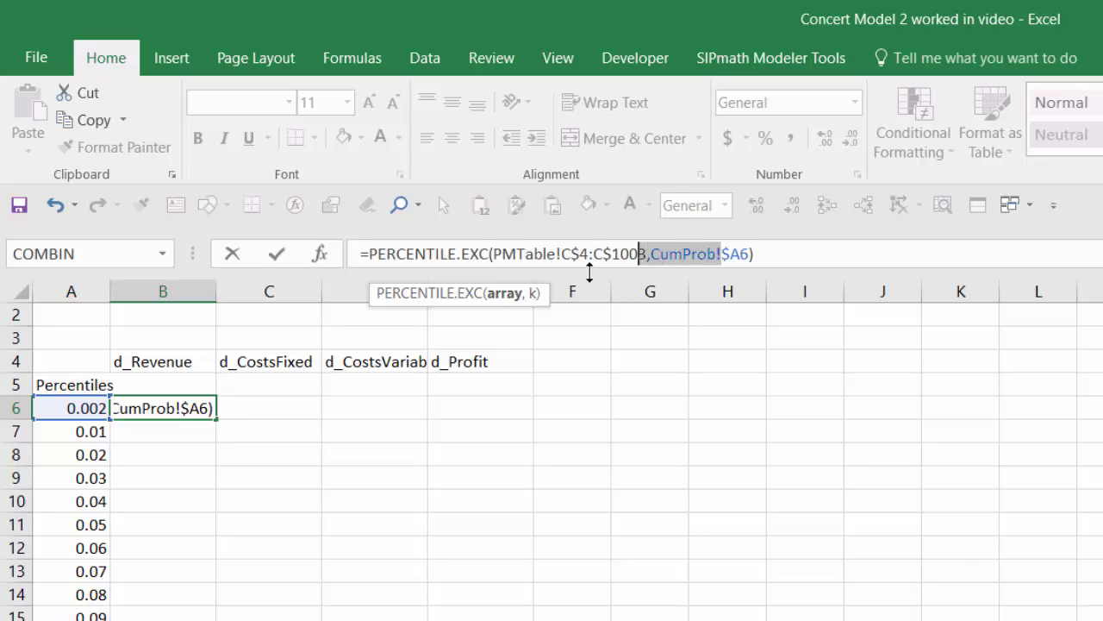
key(shift+Right)
key(BackSpace)
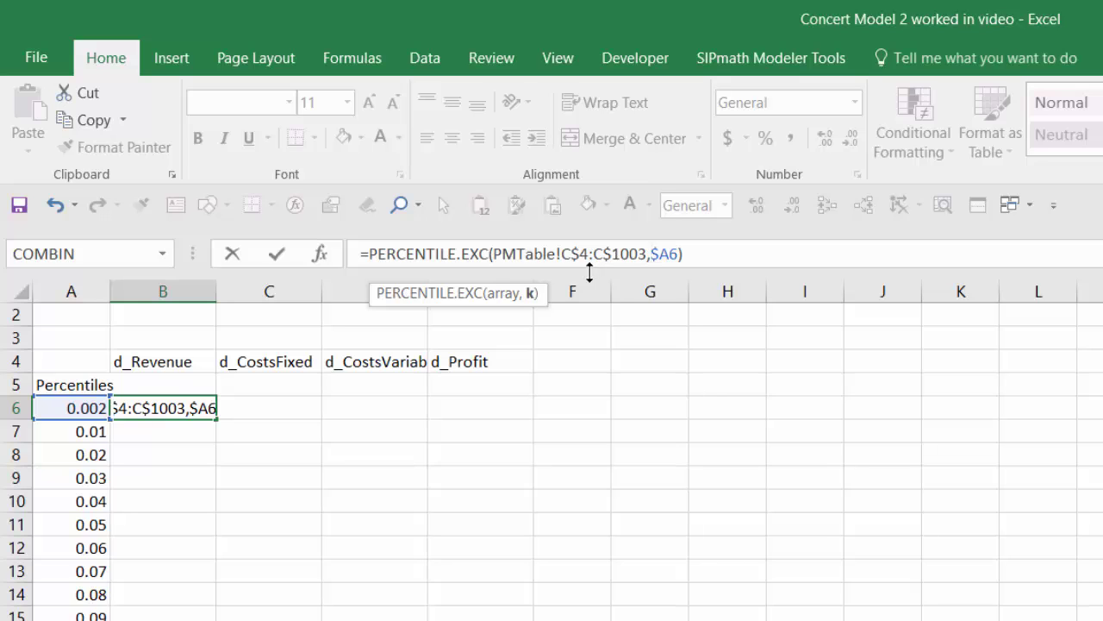
key(ctrl+Return)
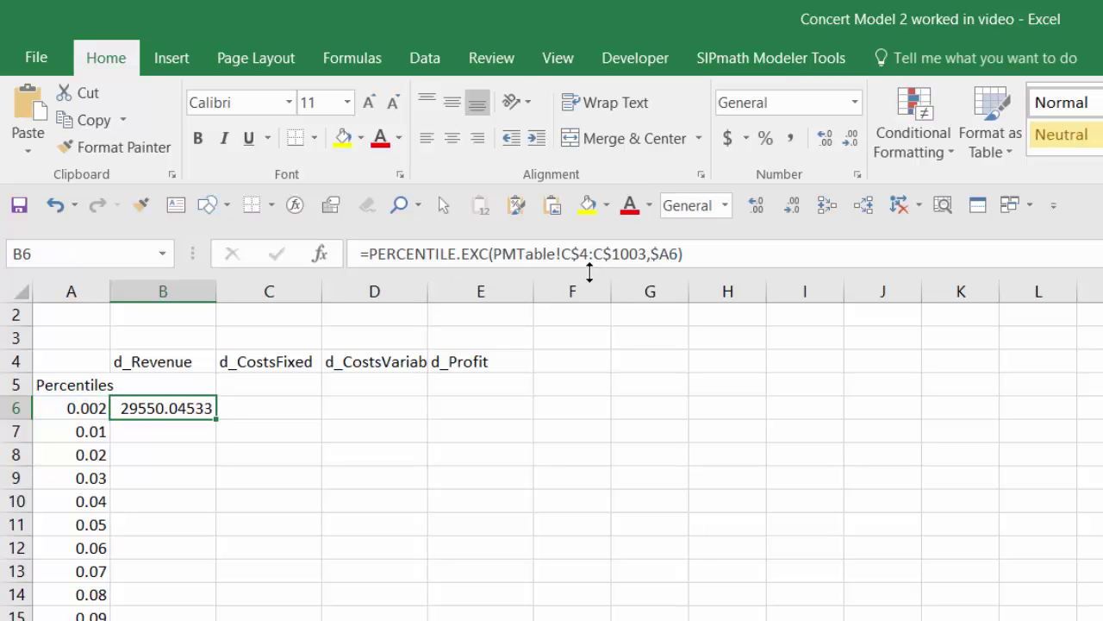
Step: Format B6 in comma style with no decimals and fill the formula down column B alongside all the percentiles
click(790, 140)
click(847, 140)
click(847, 139)
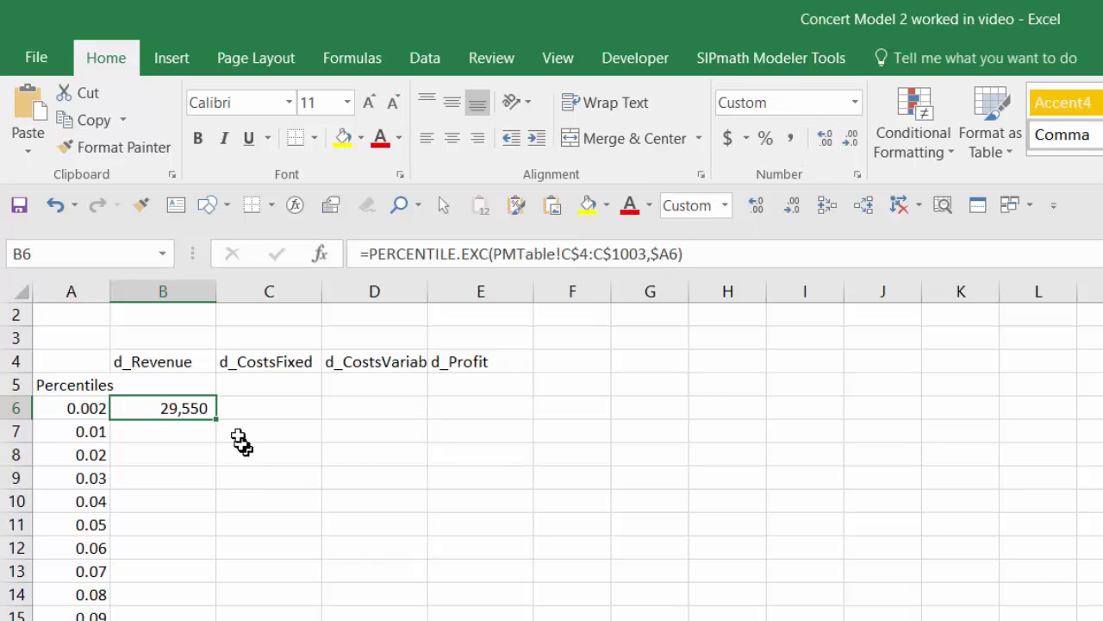
double_click(215, 418)
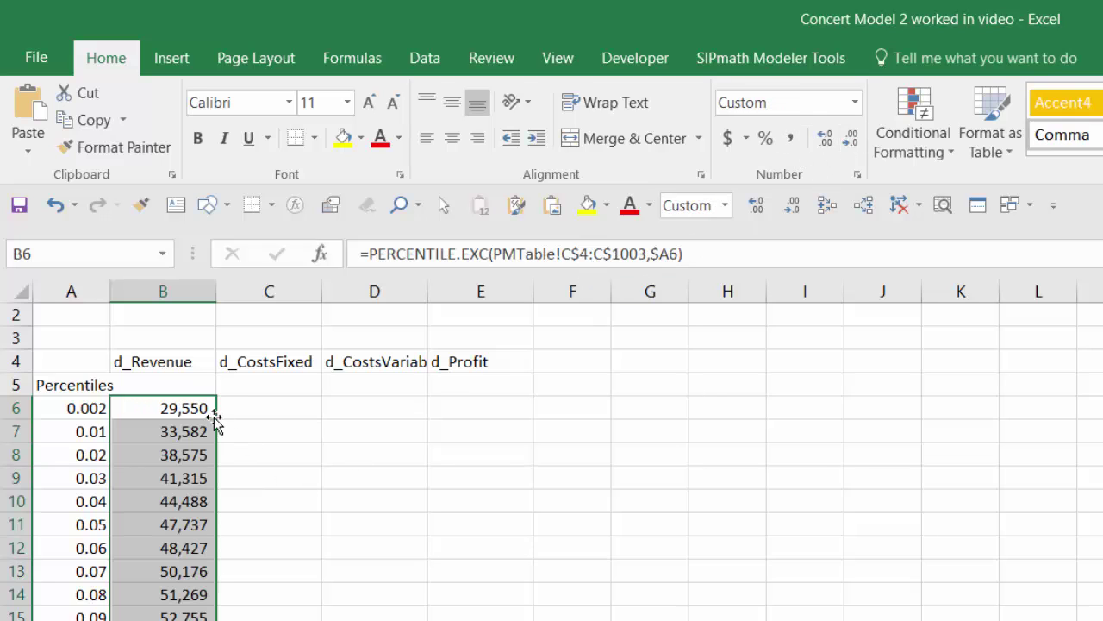
Step: Copy the d_Revenue percentile formulas from column B into columns C, D and E, starting at row 6
key(ctrl+c)
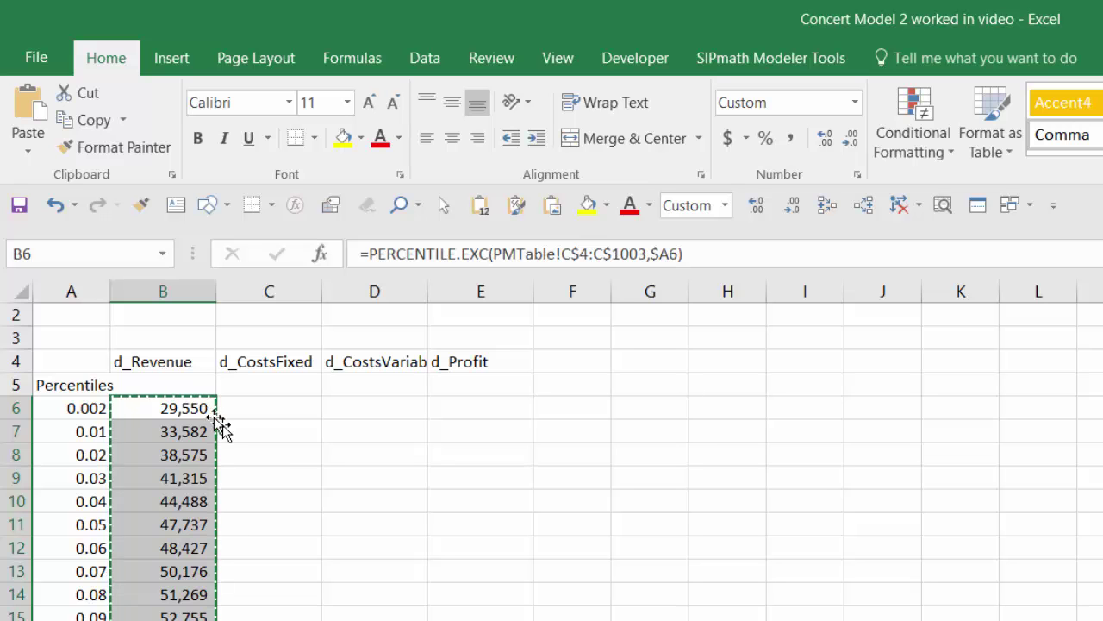
click(218, 418)
key(ctrl+v)
key(Right)
key(ctrl+v)
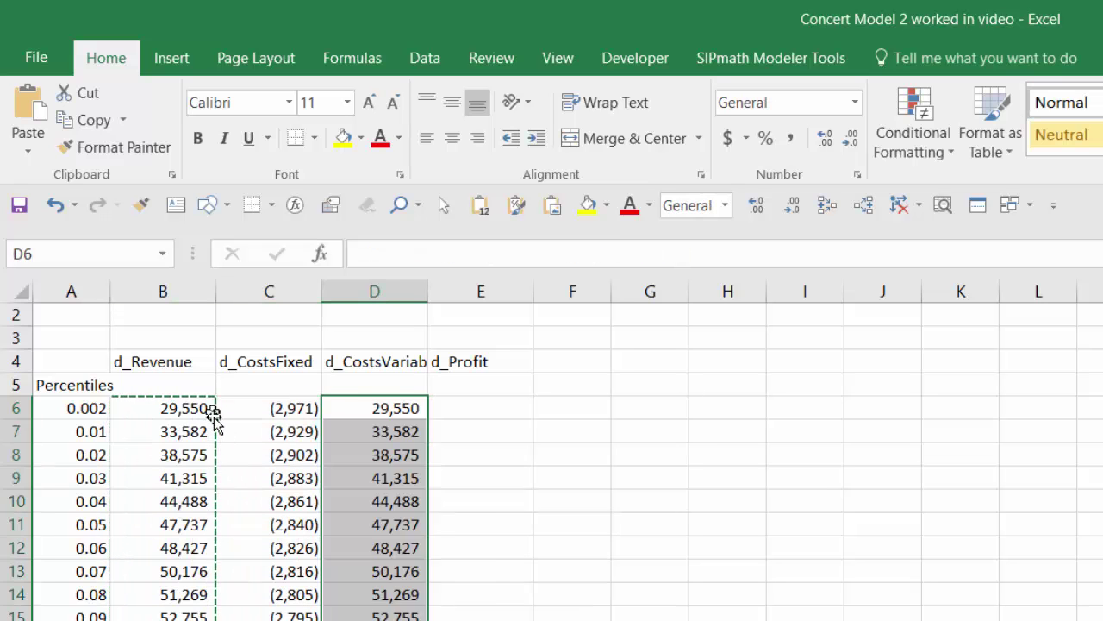
key(Right)
key(ctrl+v)
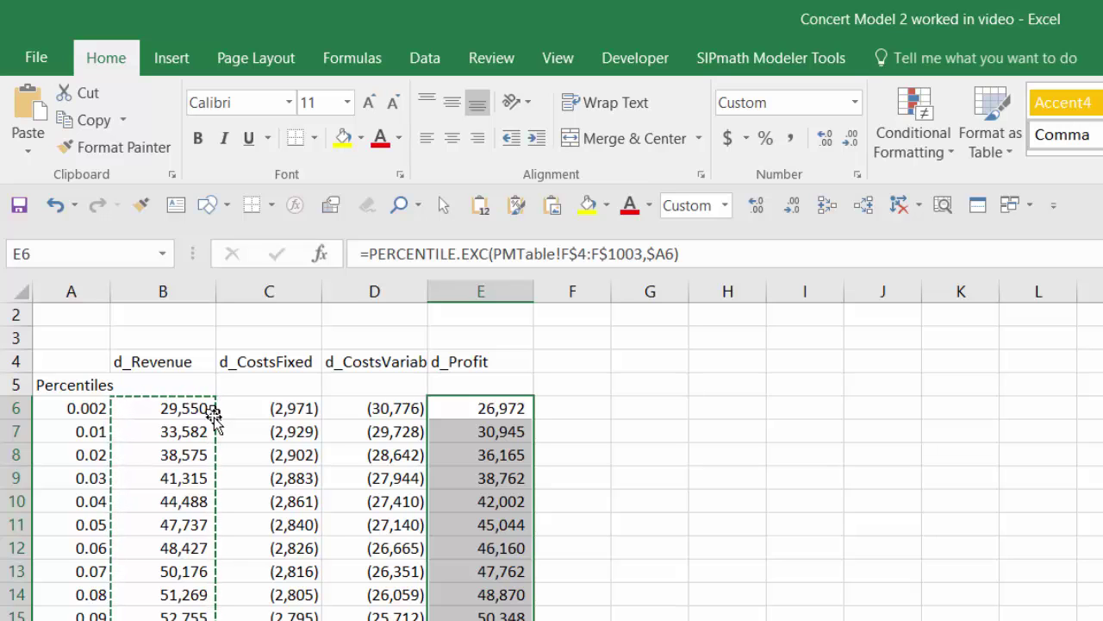
key(Up)
key(Up)
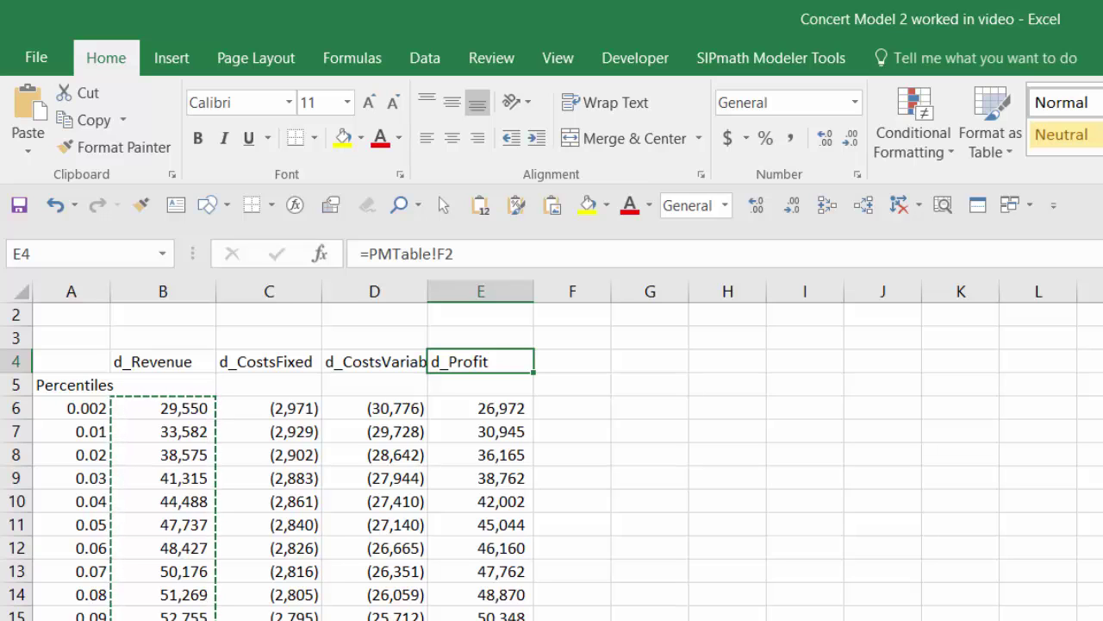
Step: Insert a scatter chart with straight lines and no markers from the percentile values in A6:A106
click(83, 408)
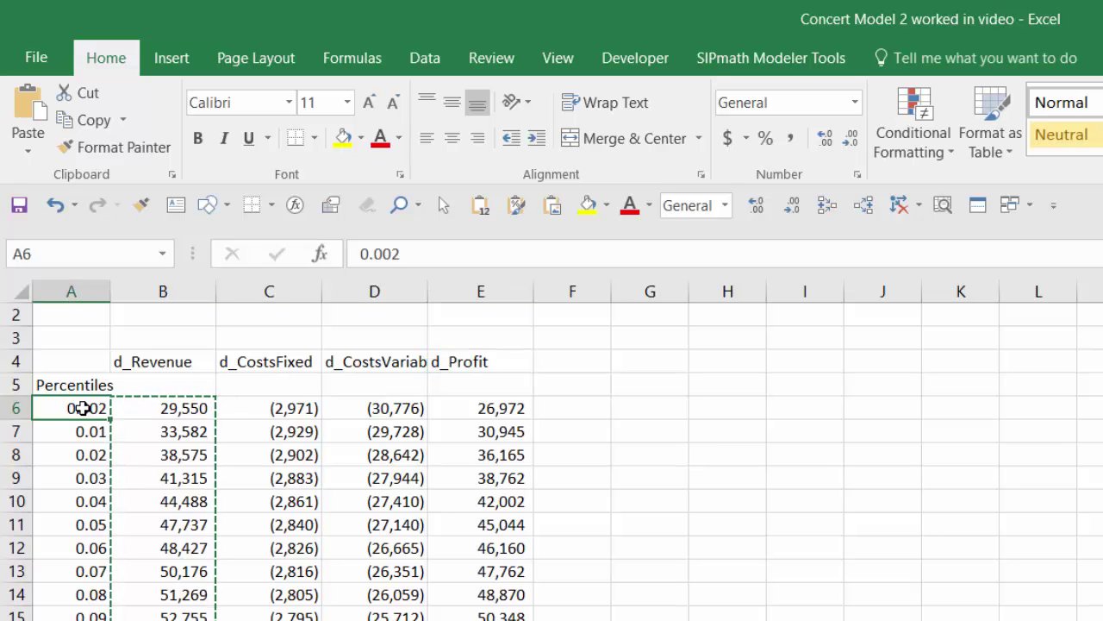
key(ctrl+shift+Down)
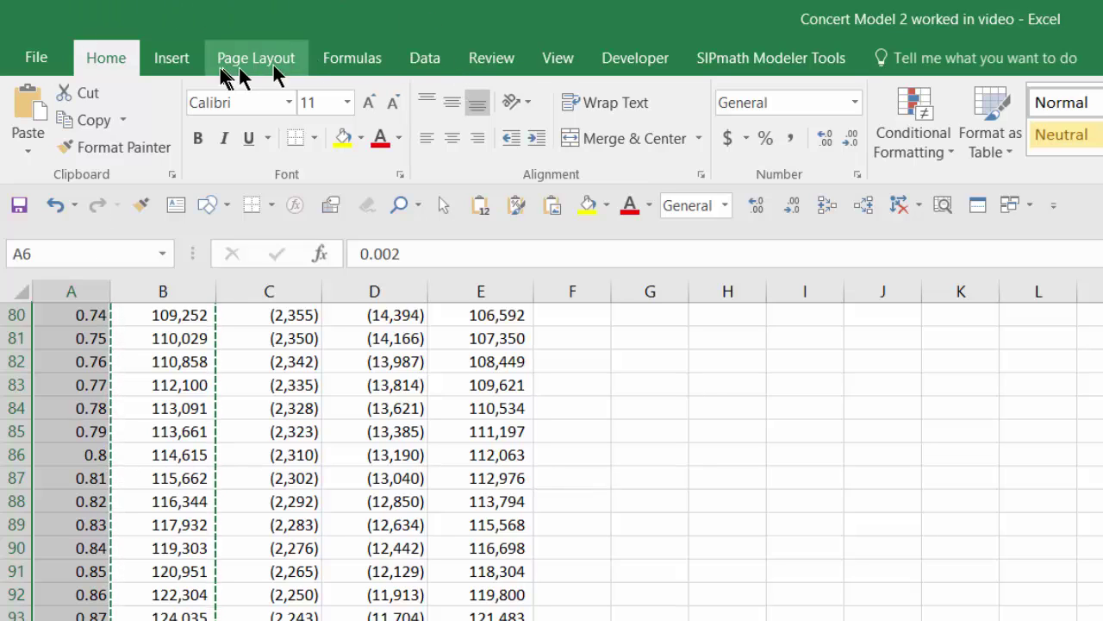
click(184, 65)
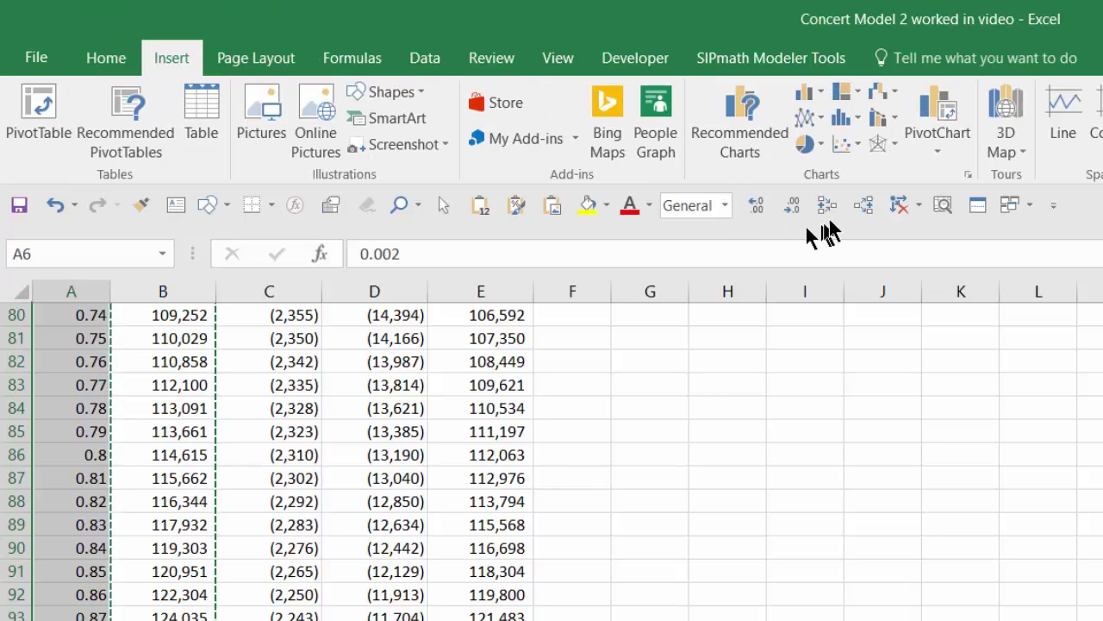
click(837, 144)
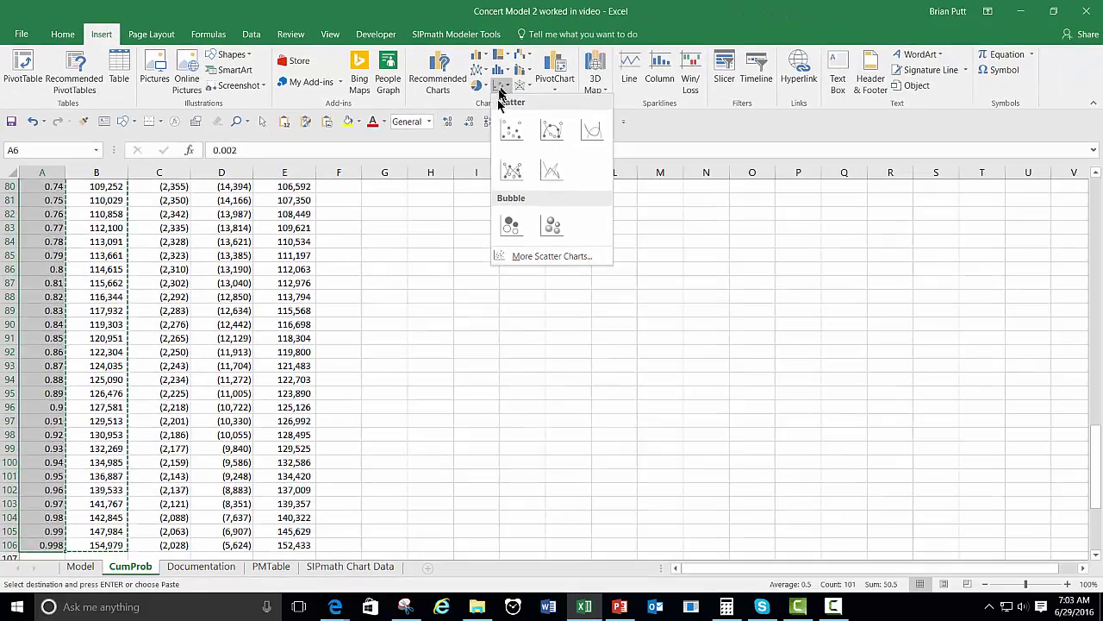
click(552, 173)
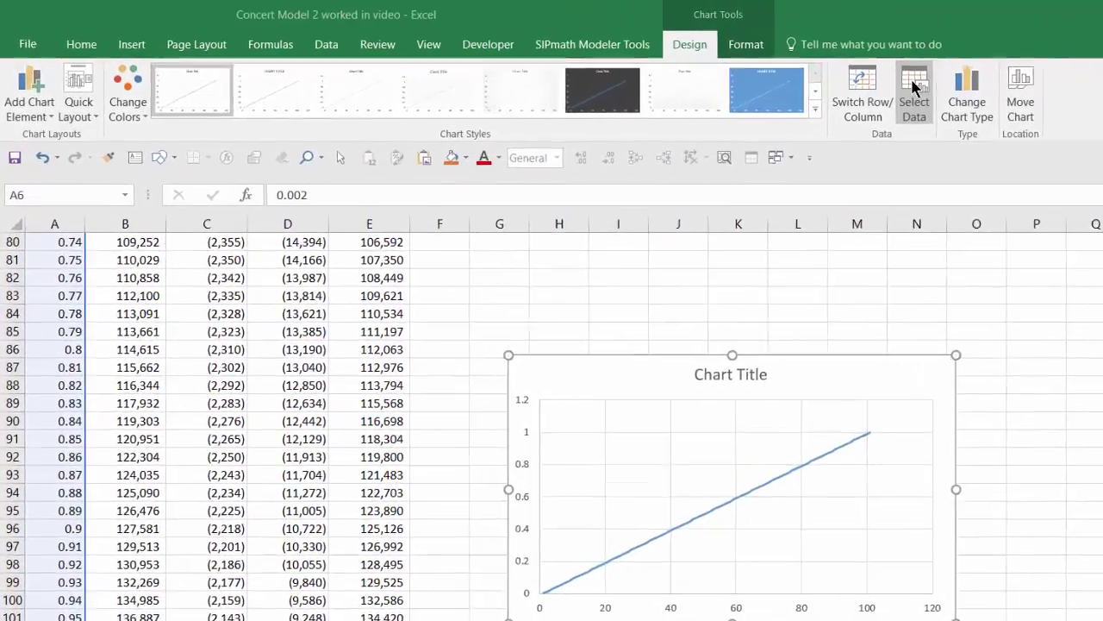
Step: Edit the chart's only data series so its X values come from the d_Profit percentiles in E6:E106
click(701, 63)
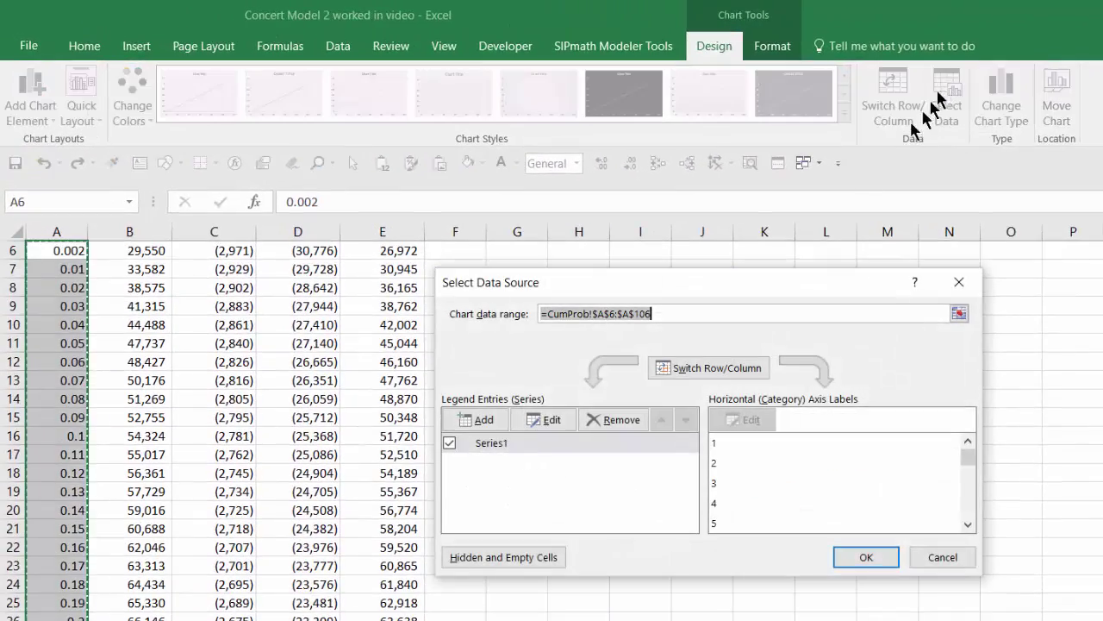
click(500, 444)
click(554, 420)
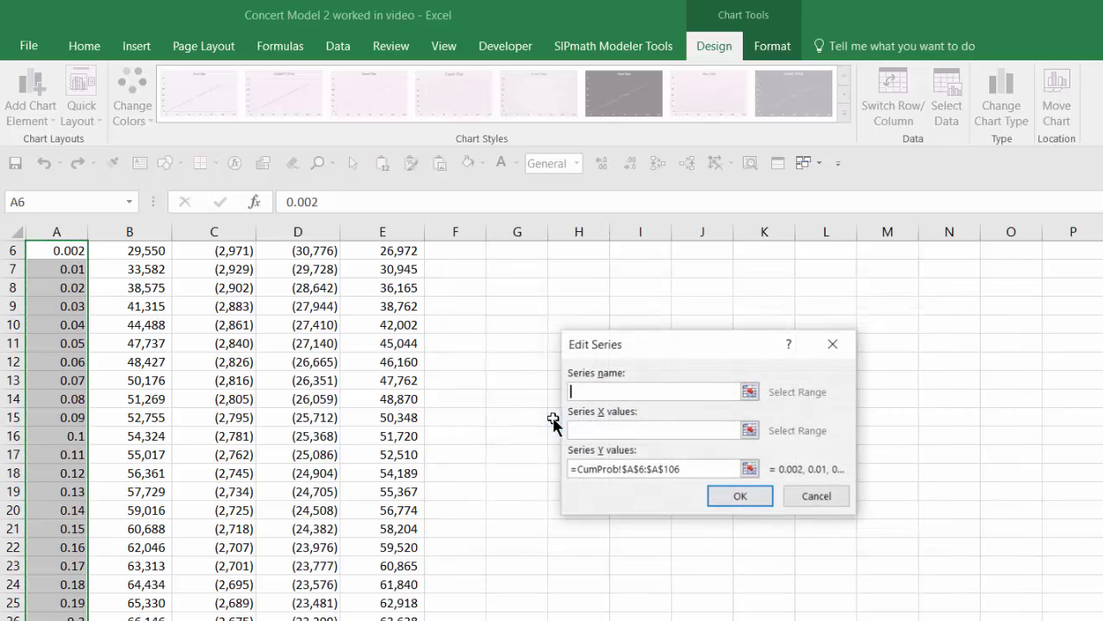
click(749, 431)
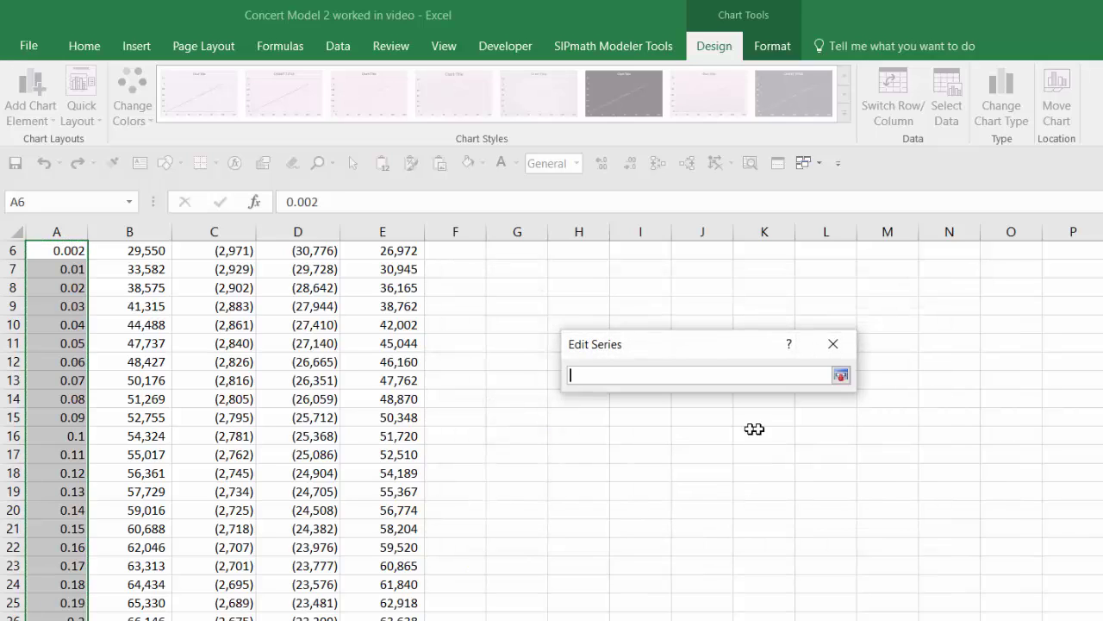
scroll(259, 388, up, 2)
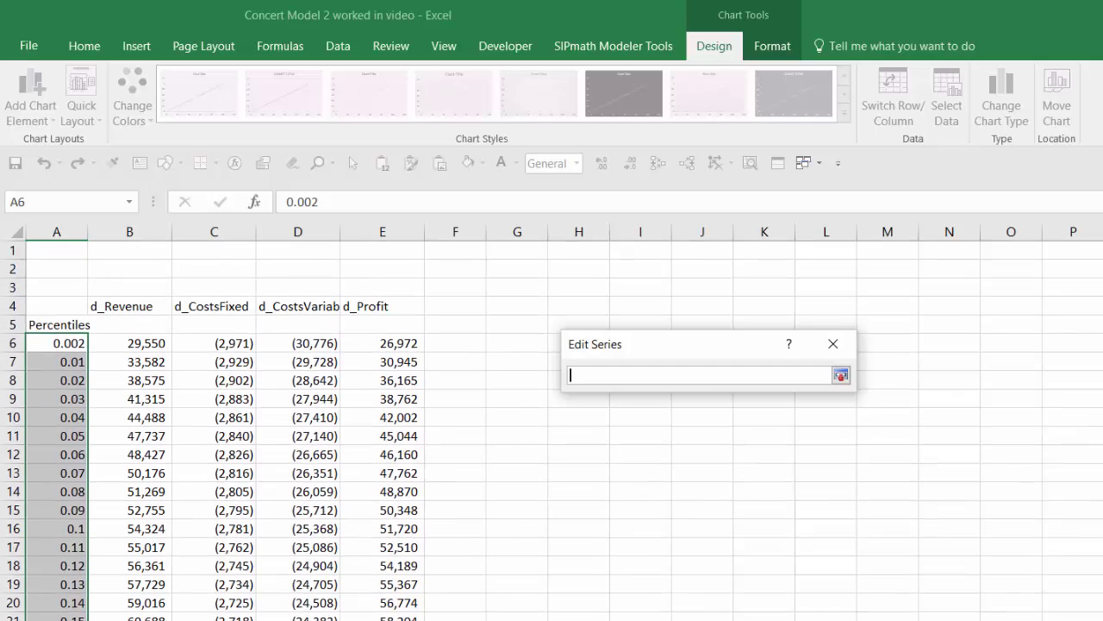
click(381, 342)
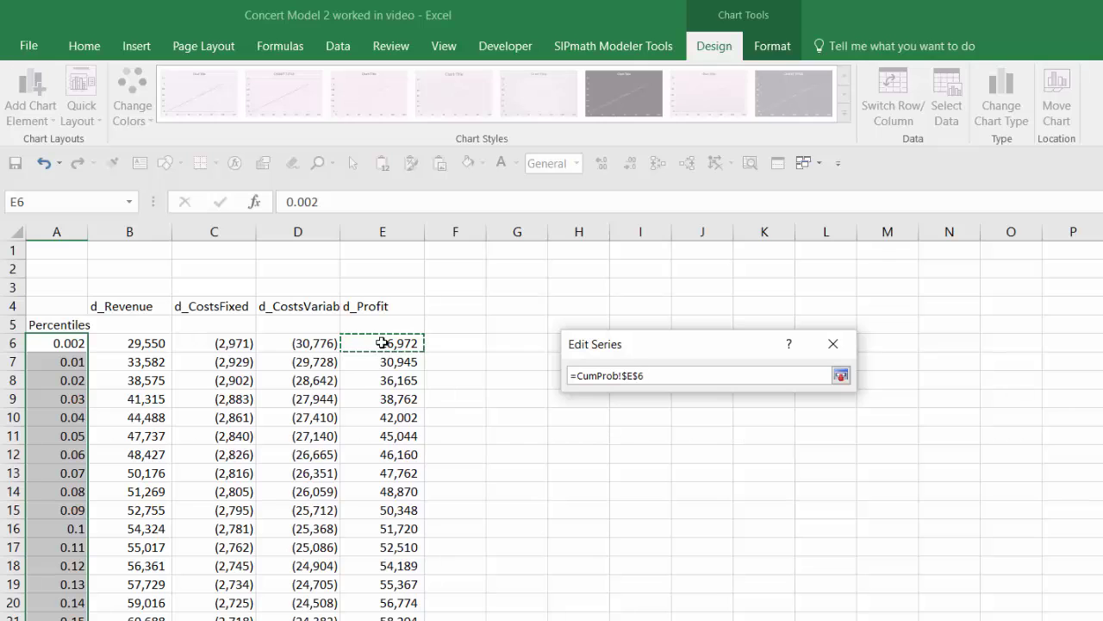
key(ctrl+shift+Down)
key(Return)
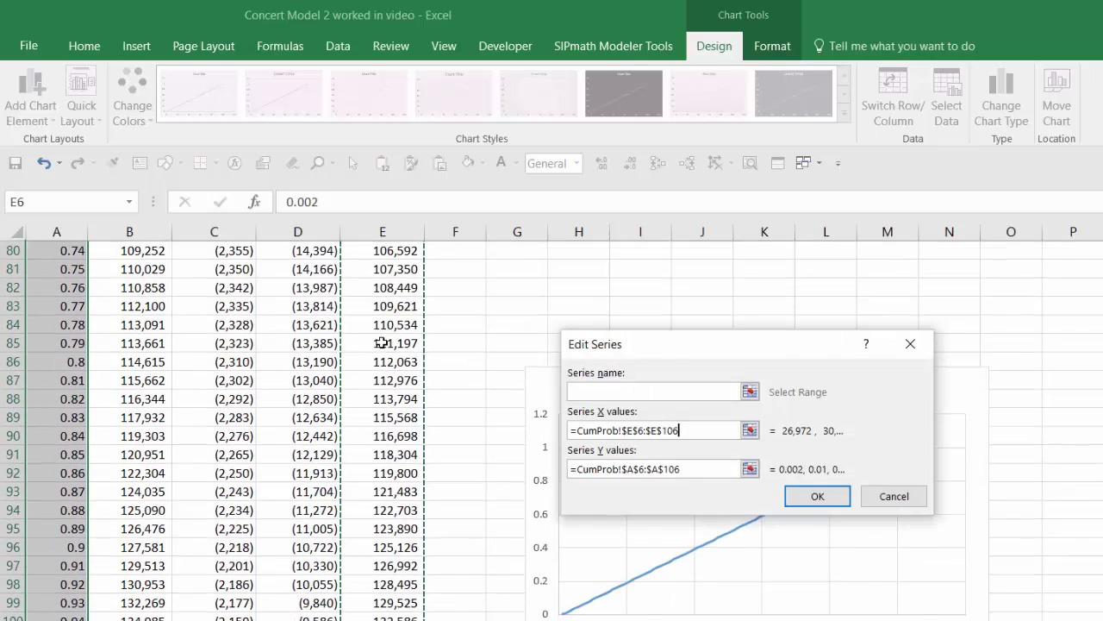
Step: Name the series from the d_Profit header in E4 and apply the chart's data source changes
click(749, 392)
scroll(439, 319, up, 20)
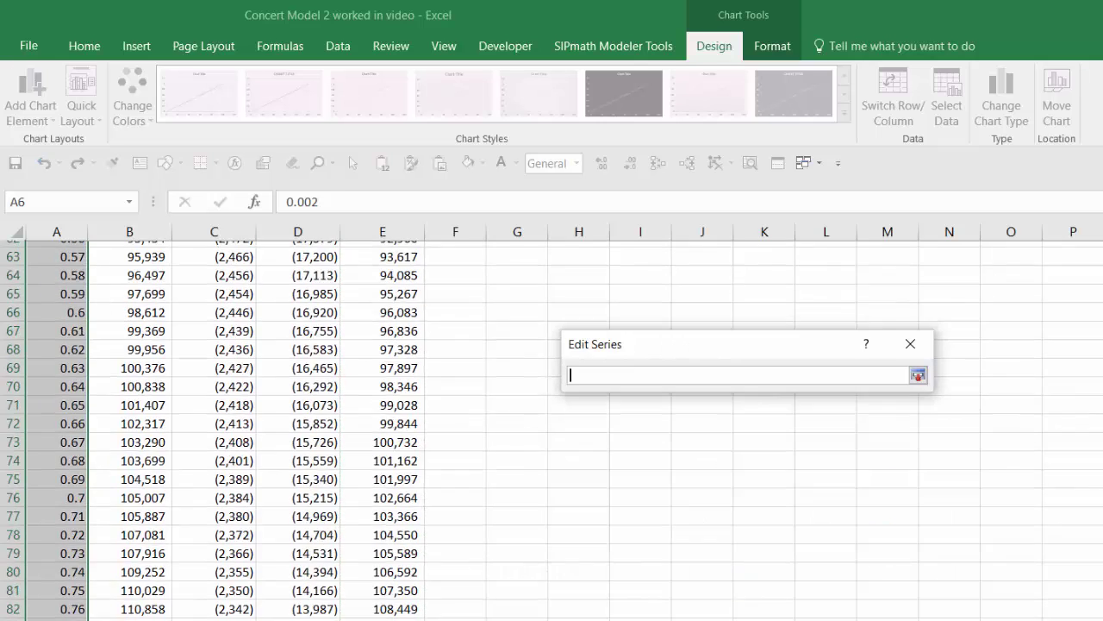
click(394, 308)
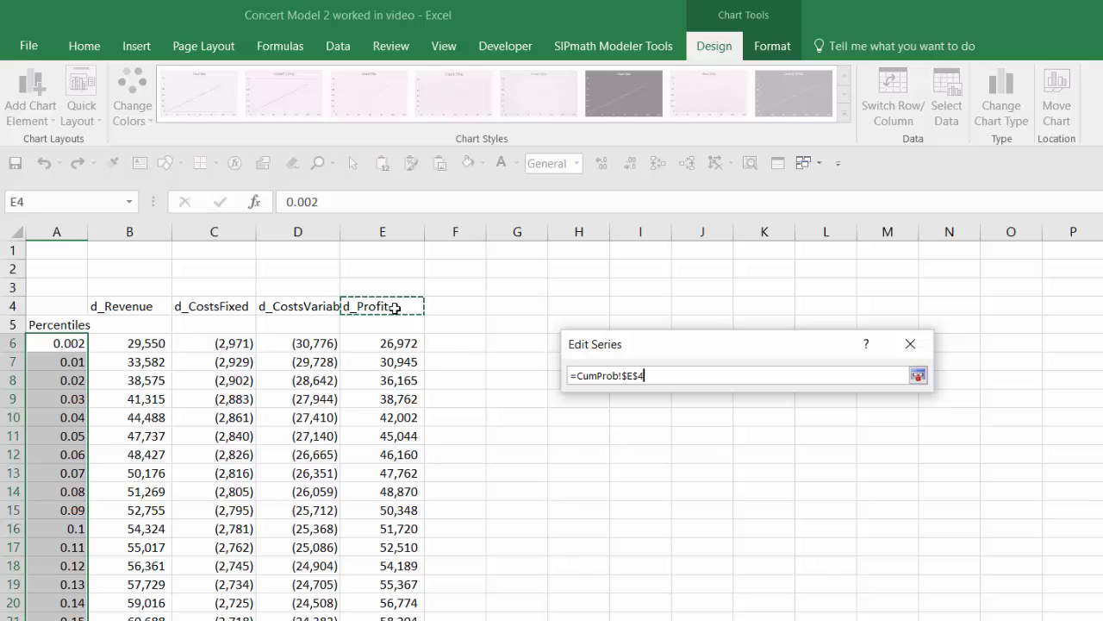
key(Return)
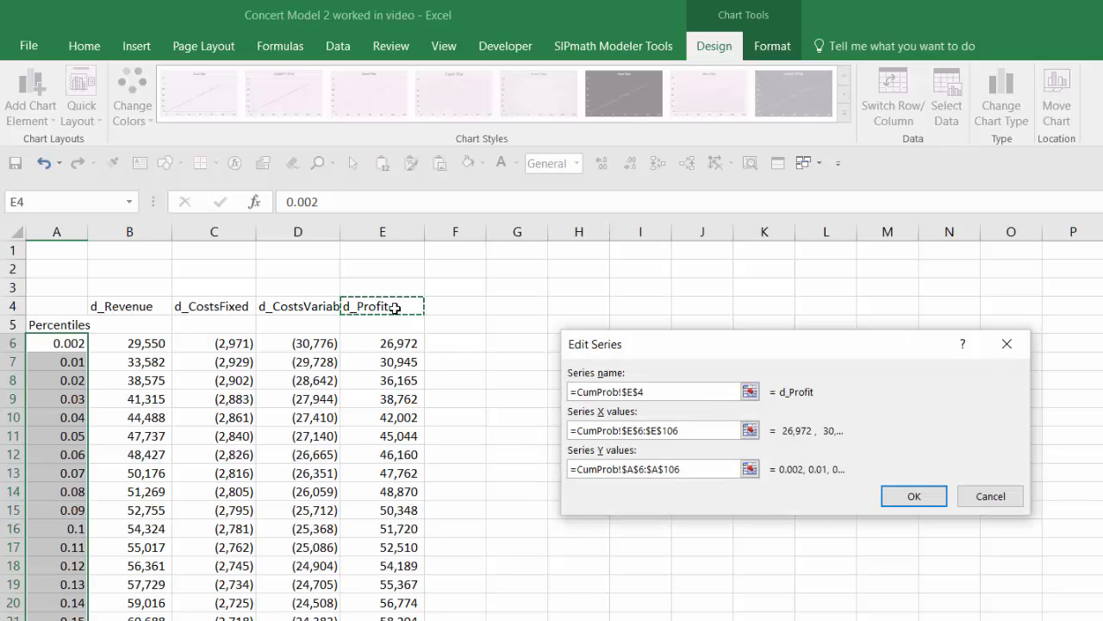
click(913, 496)
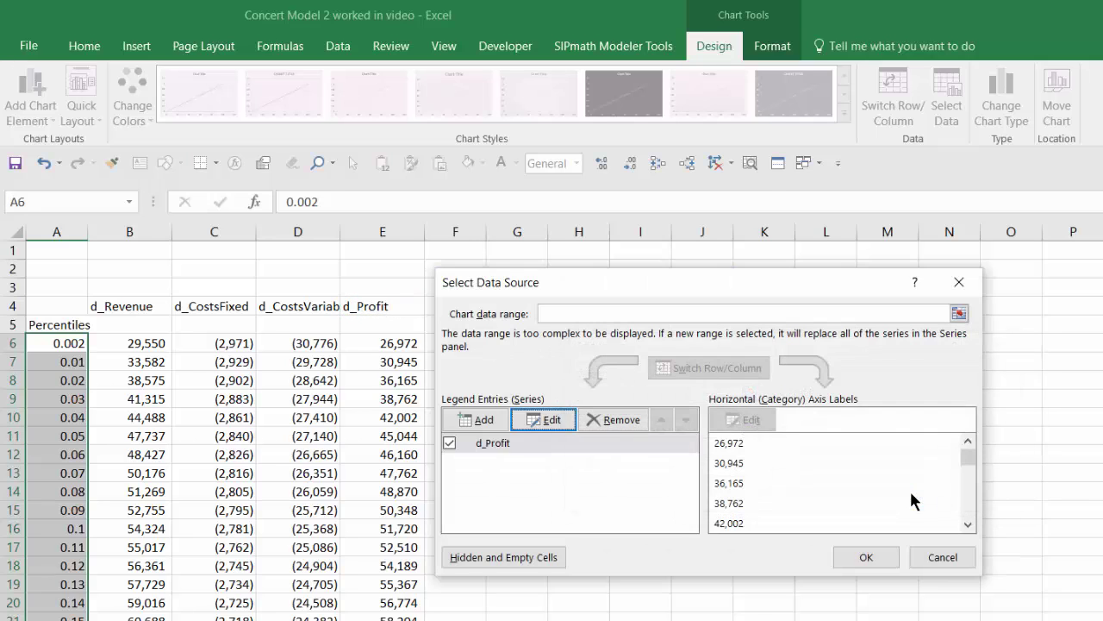
click(865, 557)
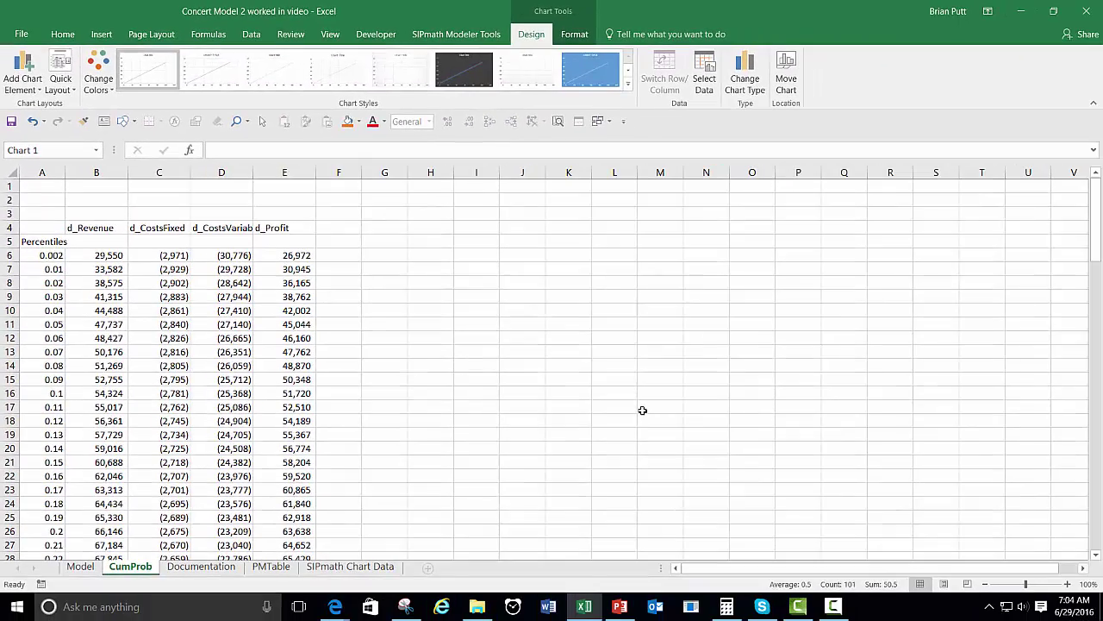
Step: Move the d_Profit chart up beside the percentile table, starting at cell G6
scroll(642, 411, down, 20)
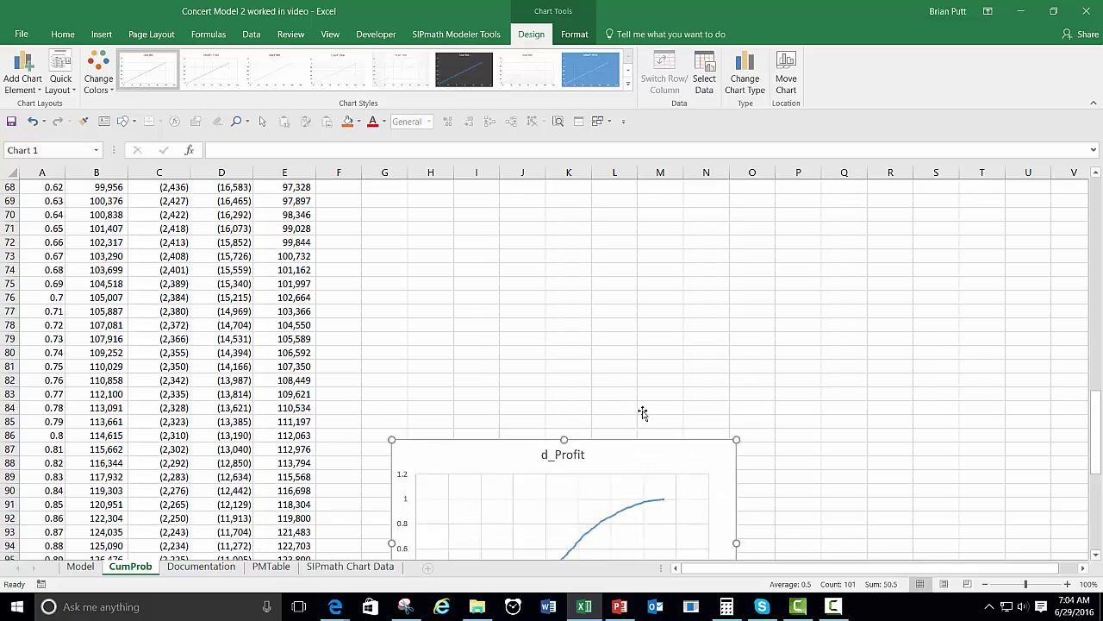
scroll(643, 412, down, 4)
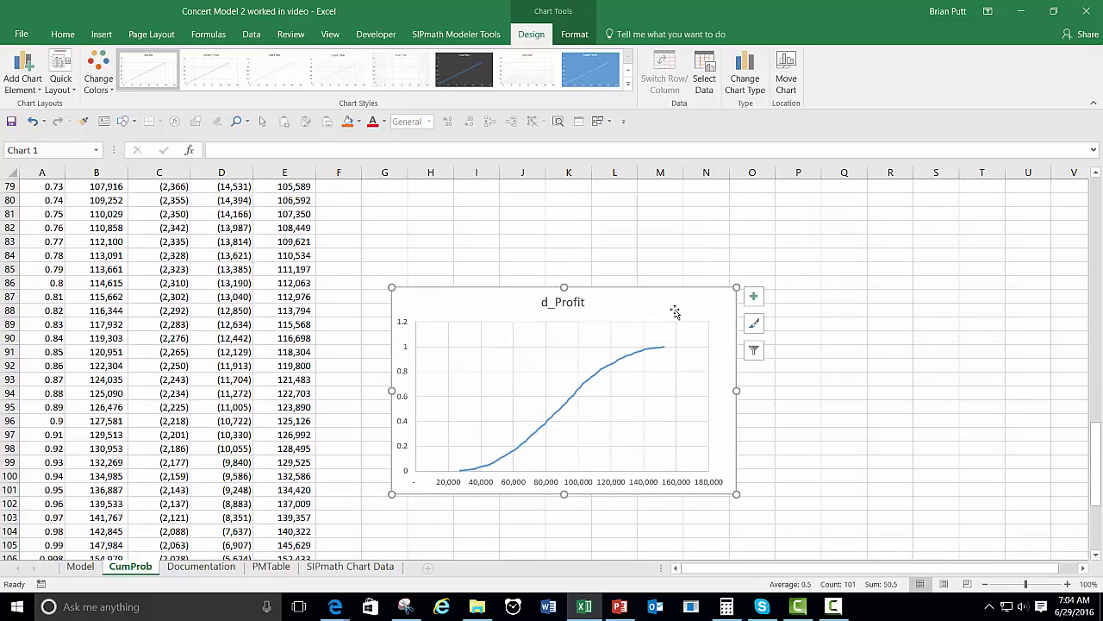
key(ctrl+x)
scroll(674, 307, up, 11)
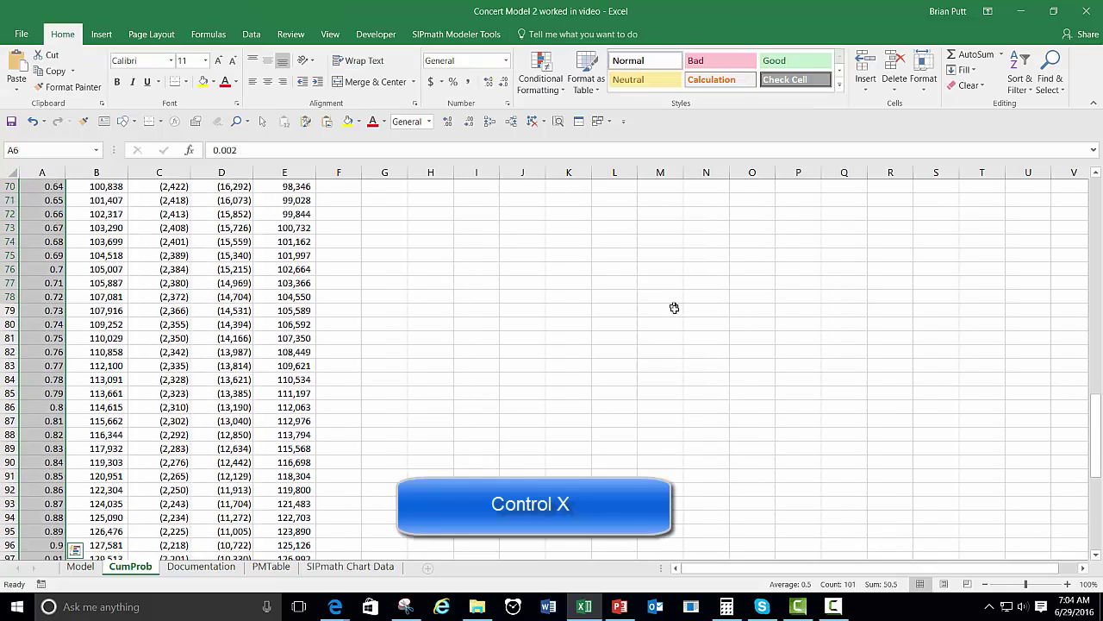
scroll(674, 308, up, 15)
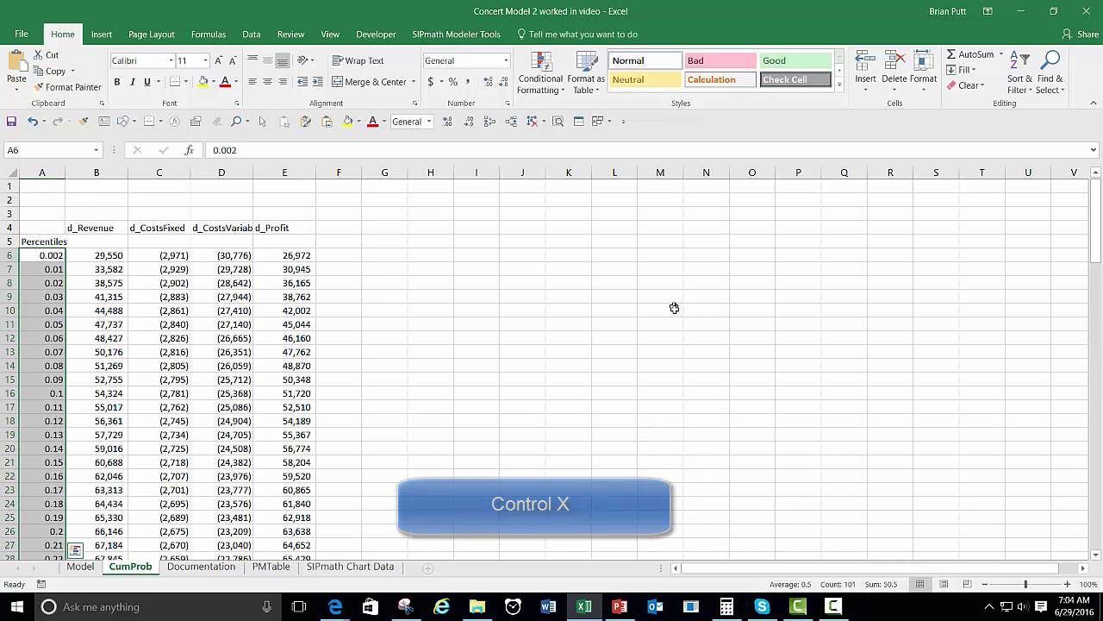
click(377, 256)
key(ctrl+v)
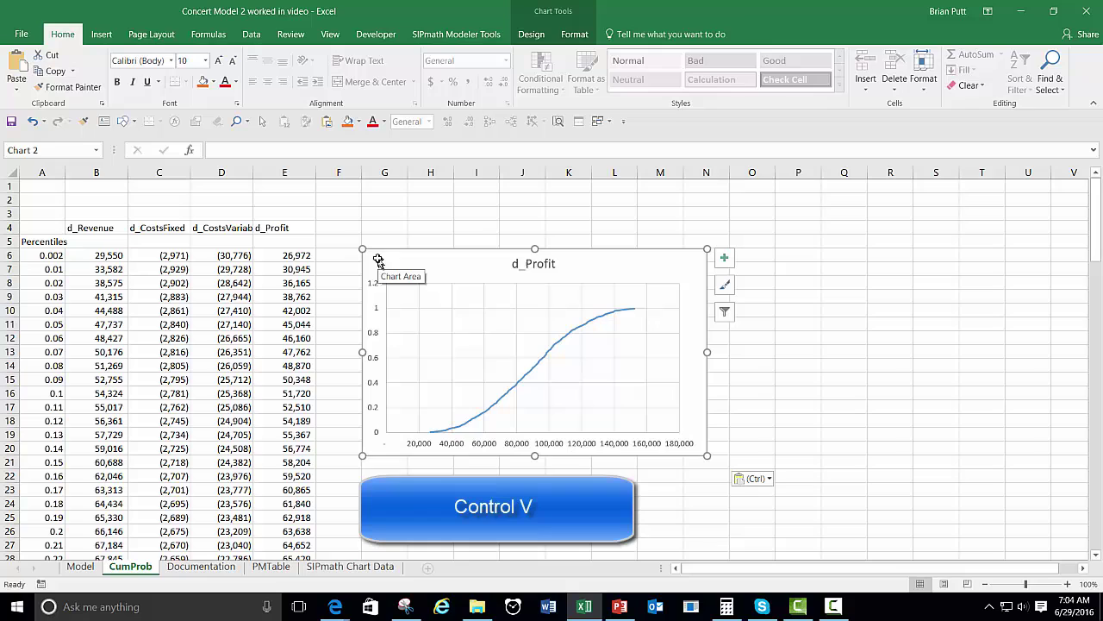
Step: Set the maximum bound of the d_Profit chart's vertical axis to 1
right_click(377, 332)
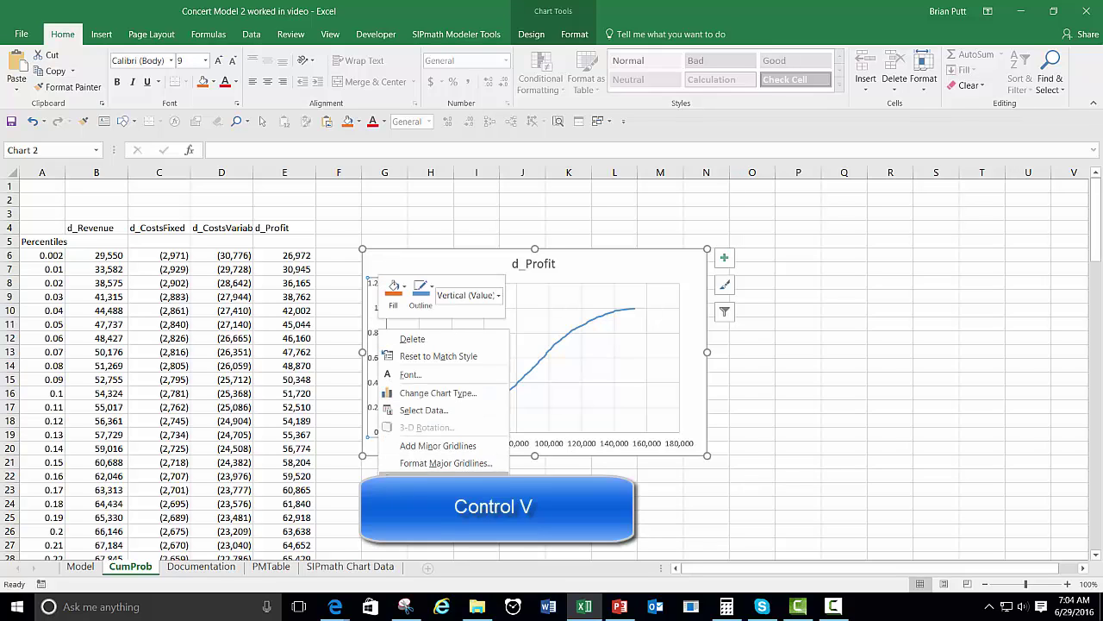
click(431, 480)
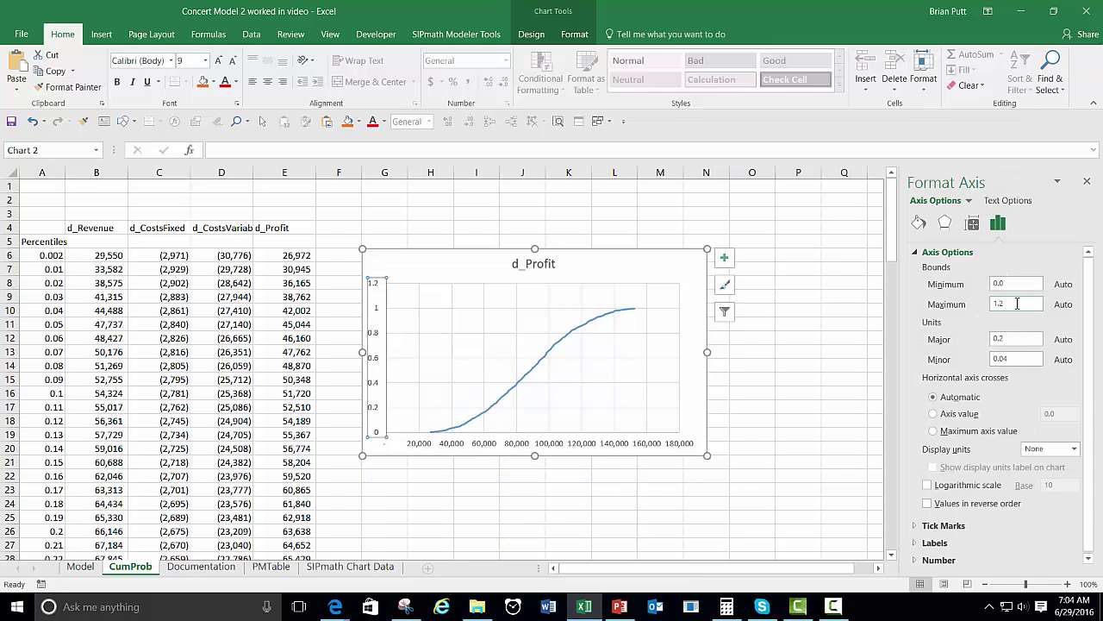
drag(1006, 307, 963, 315)
text(1)
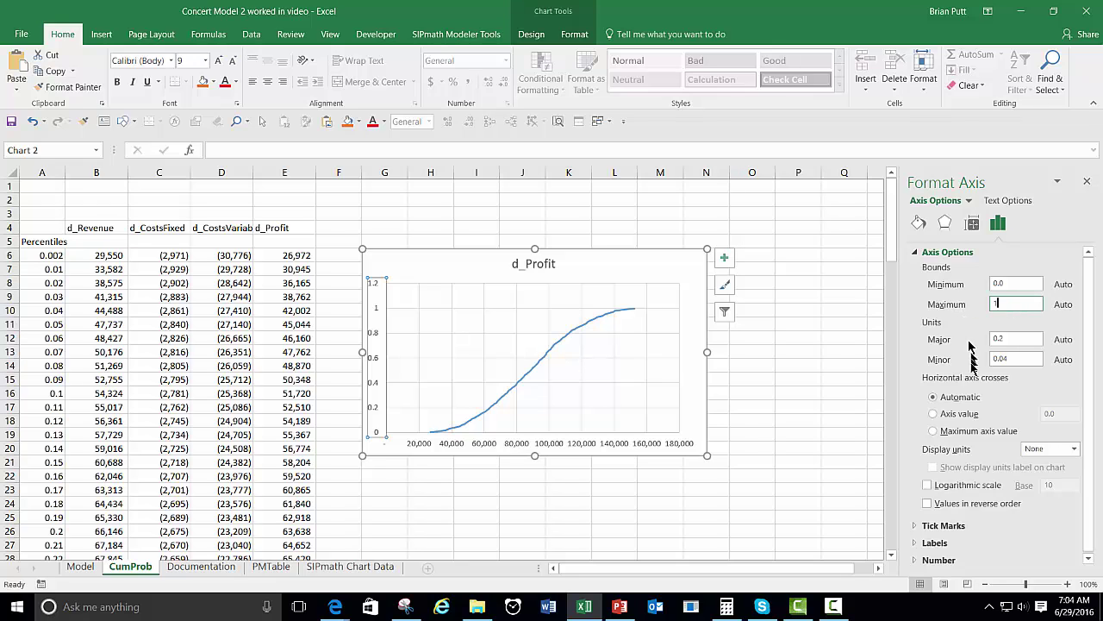
Step: Format the vertical axis numbers of the d_Profit chart as percentages with no decimals
click(914, 560)
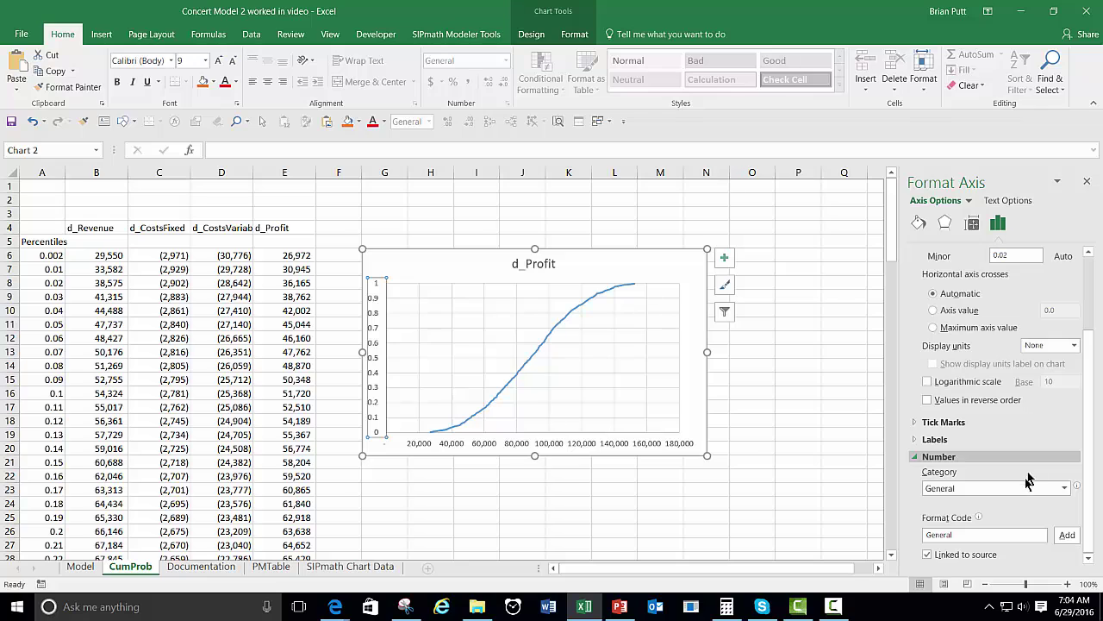
click(1065, 488)
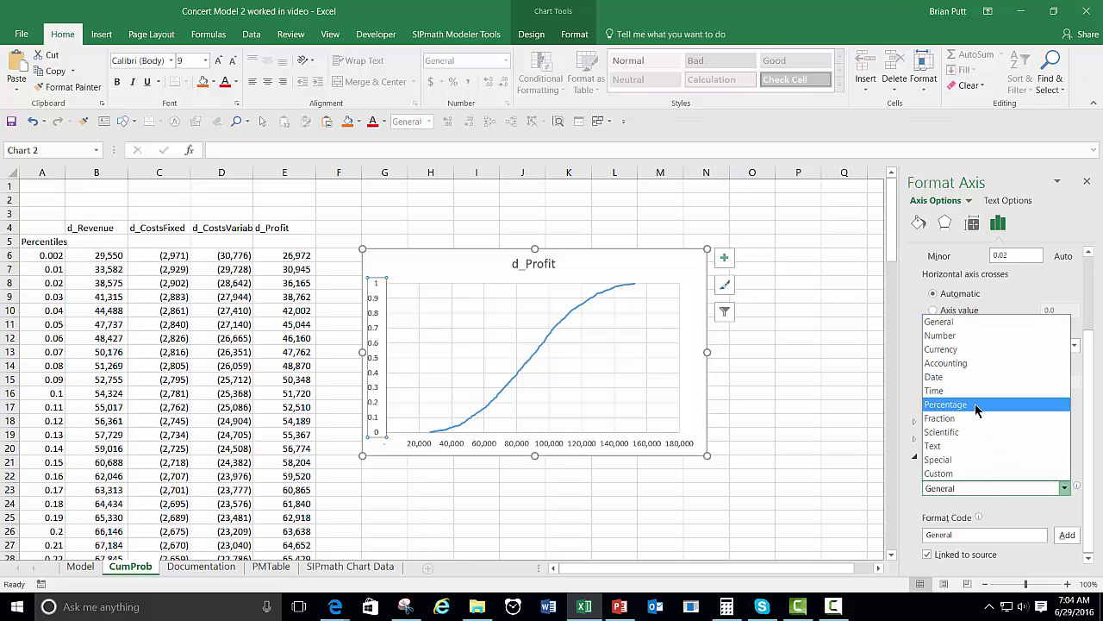
click(975, 403)
double_click(1018, 508)
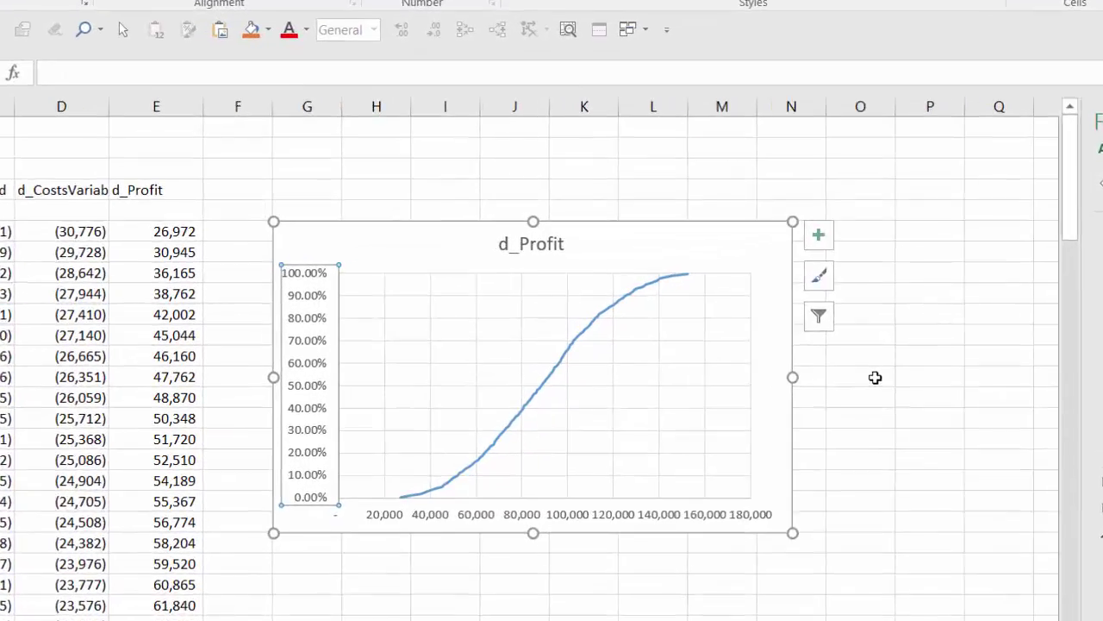
click(757, 353)
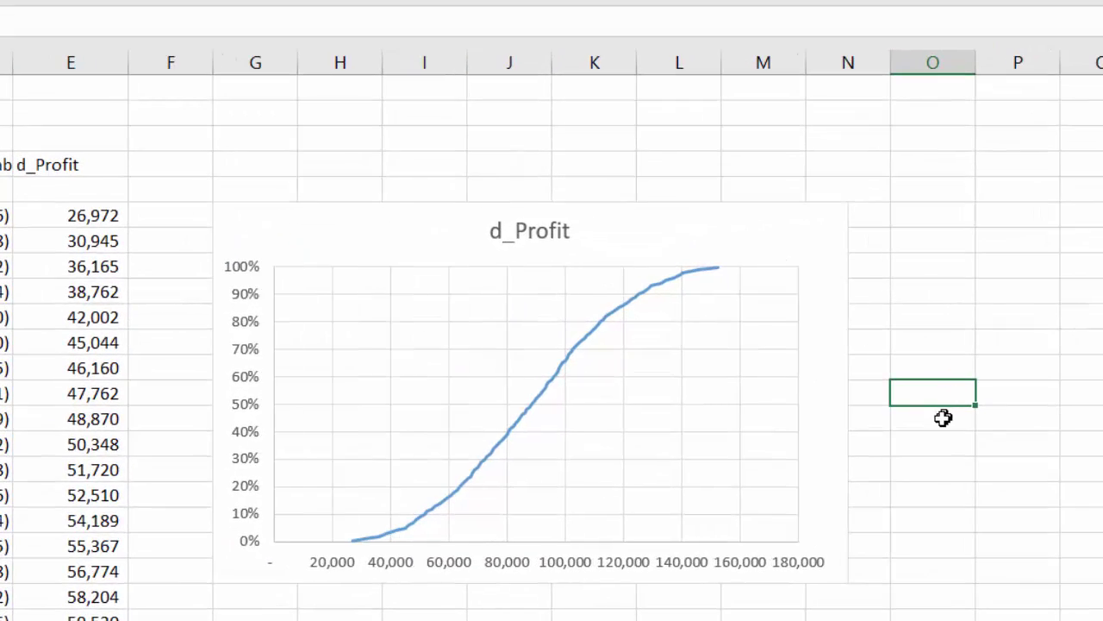
Step: Transfer the d_Profit cumulative probability chart to the Model sheet, pasting it below the Probabilistic Results at A33
click(749, 225)
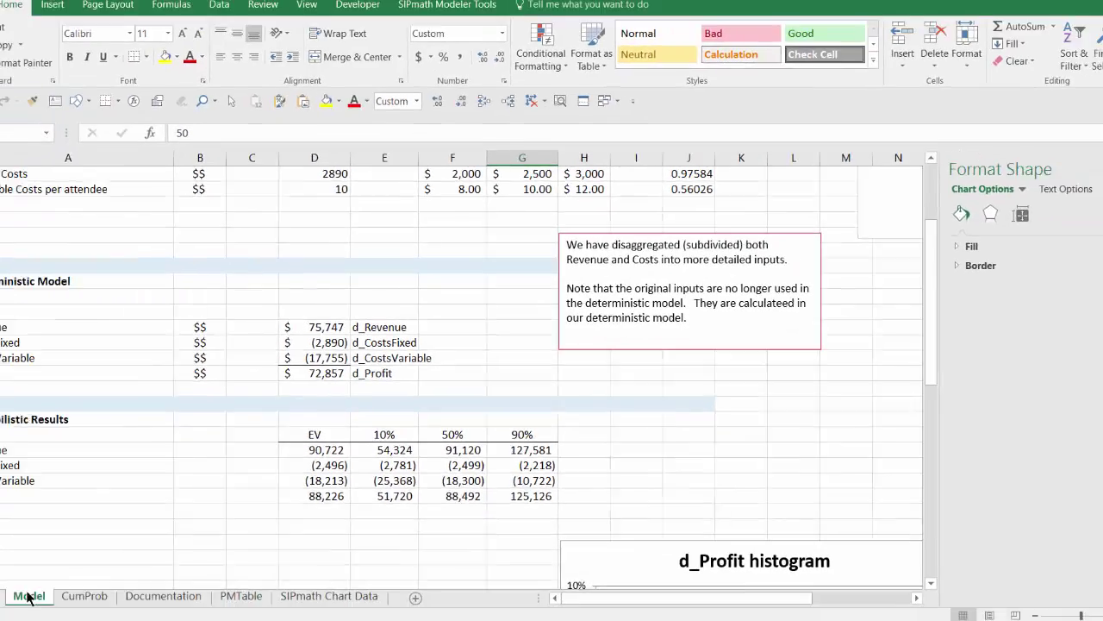
scroll(660, 389, down, 4)
scroll(660, 389, down, 1)
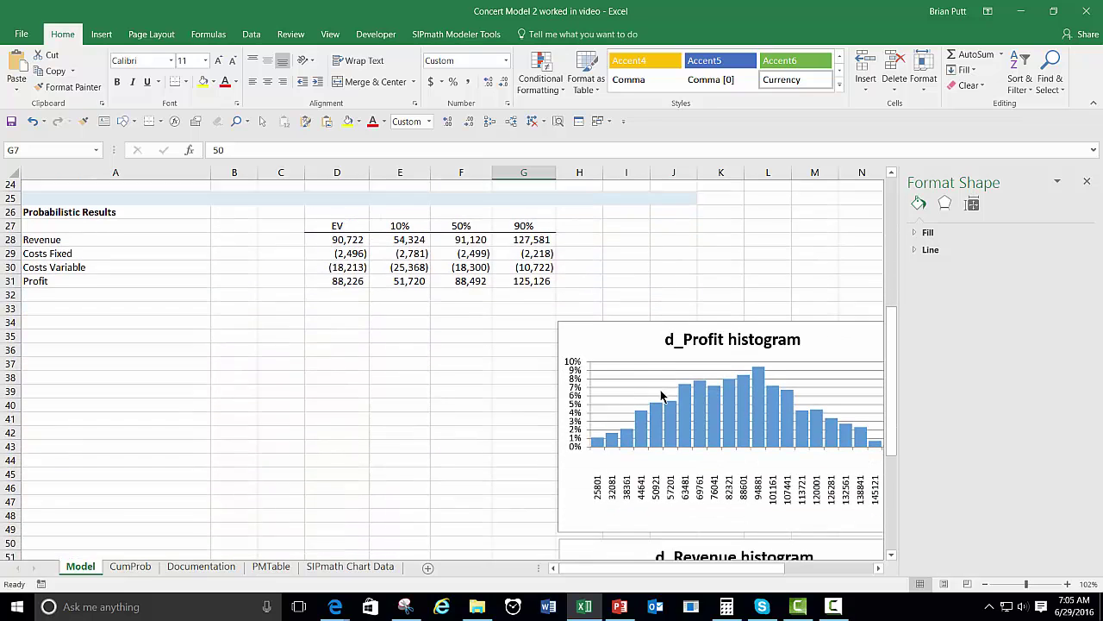
click(155, 312)
key(ctrl+v)
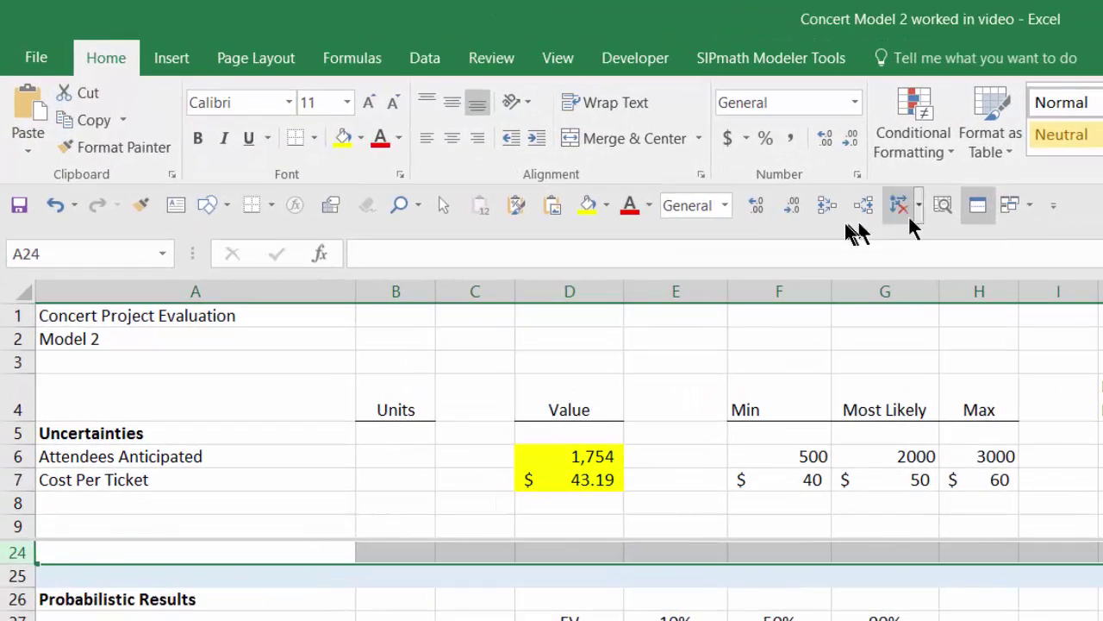
Step: Remove the Model sheet's window split and insert five blank rows at row 3, above the Uncertainties block
double_click(453, 326)
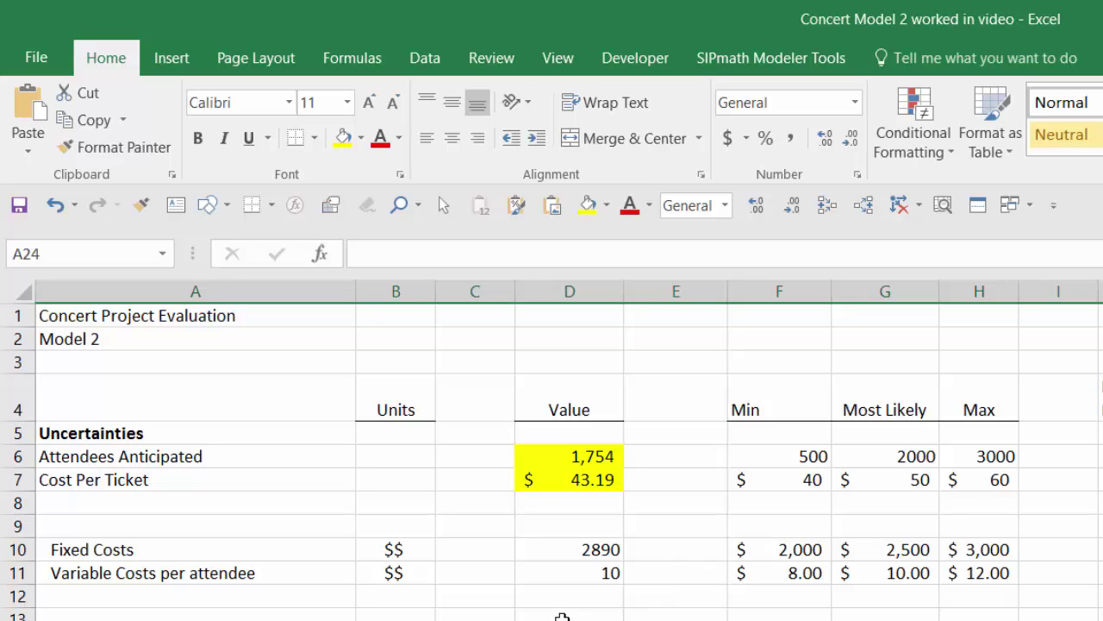
click(148, 484)
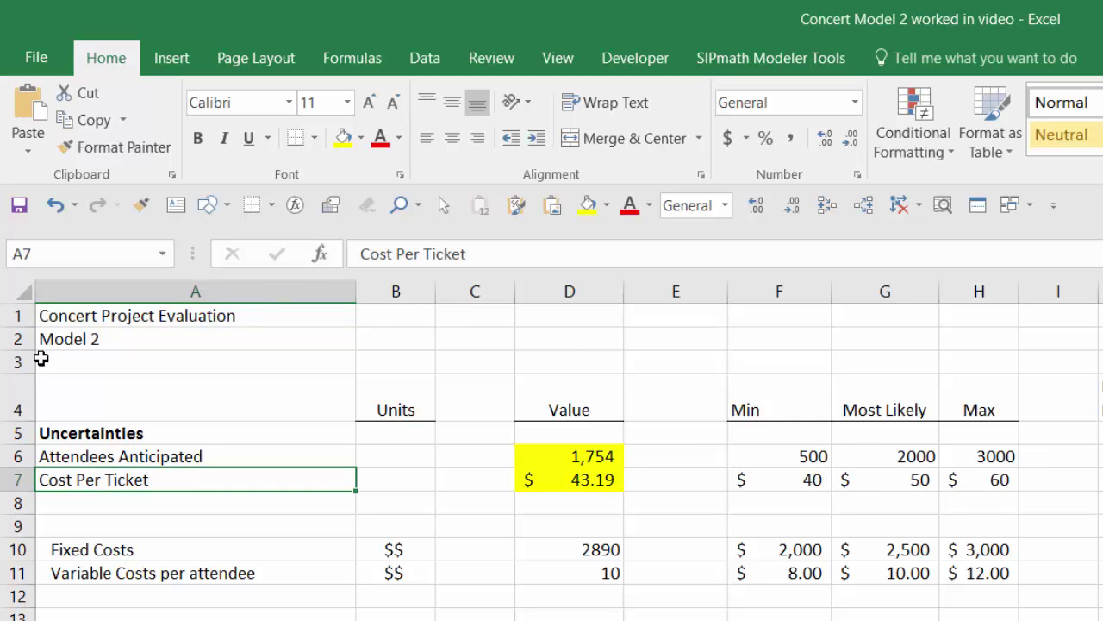
drag(29, 368, 19, 480)
right_click(26, 489)
click(73, 617)
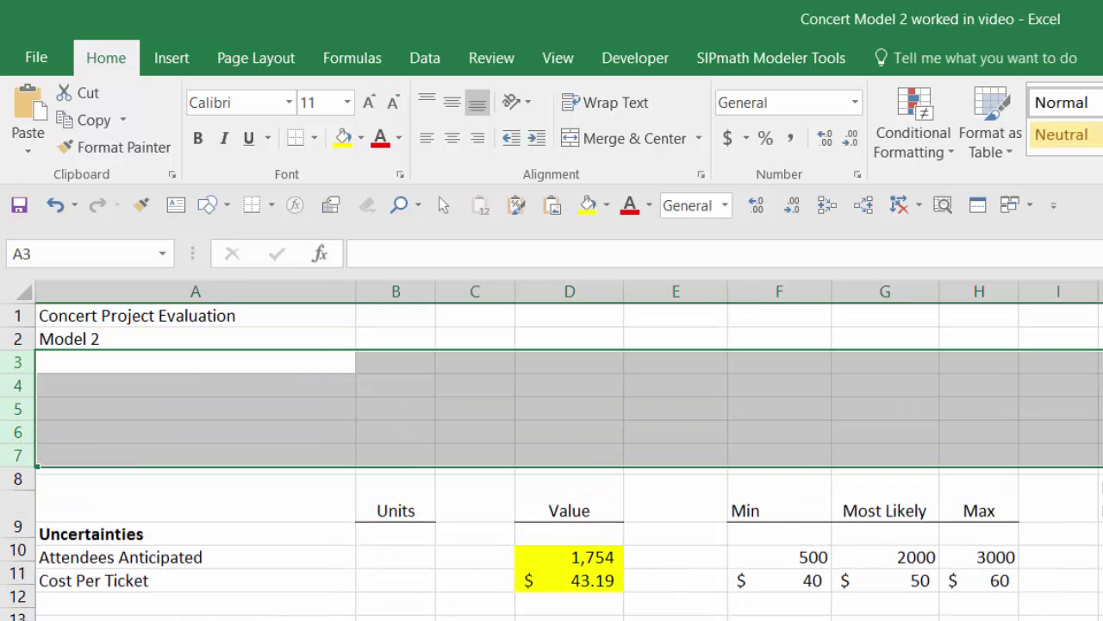
Step: Move the Cost Per Ticket label and value from A12:D12 to row 6, starting at A6
drag(70, 597, 558, 609)
key(ctrl+c)
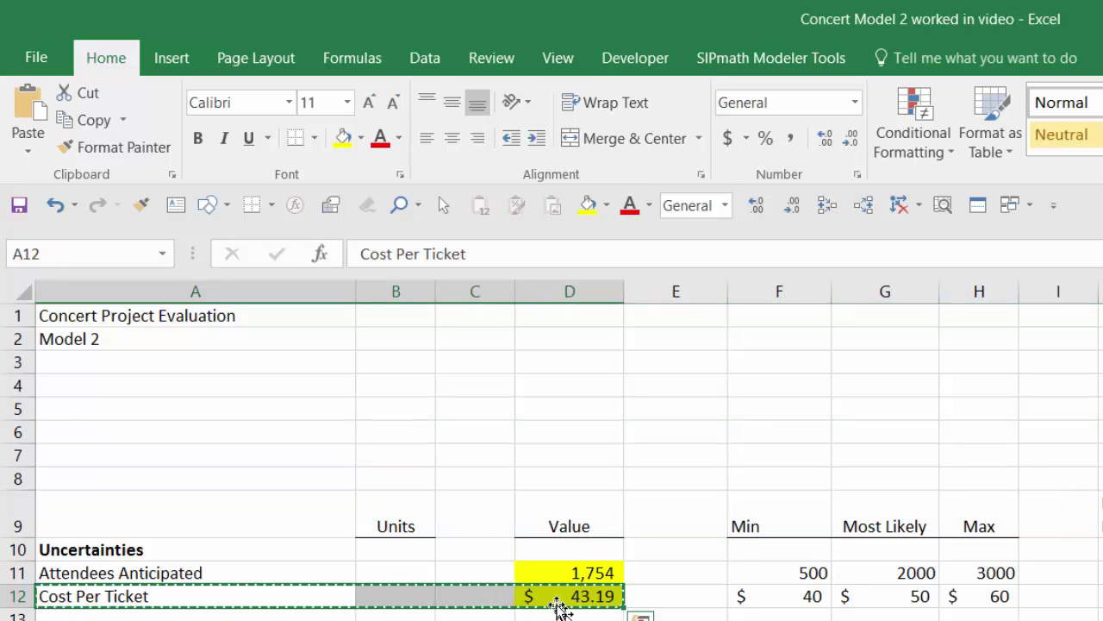
click(256, 434)
key(ctrl+v)
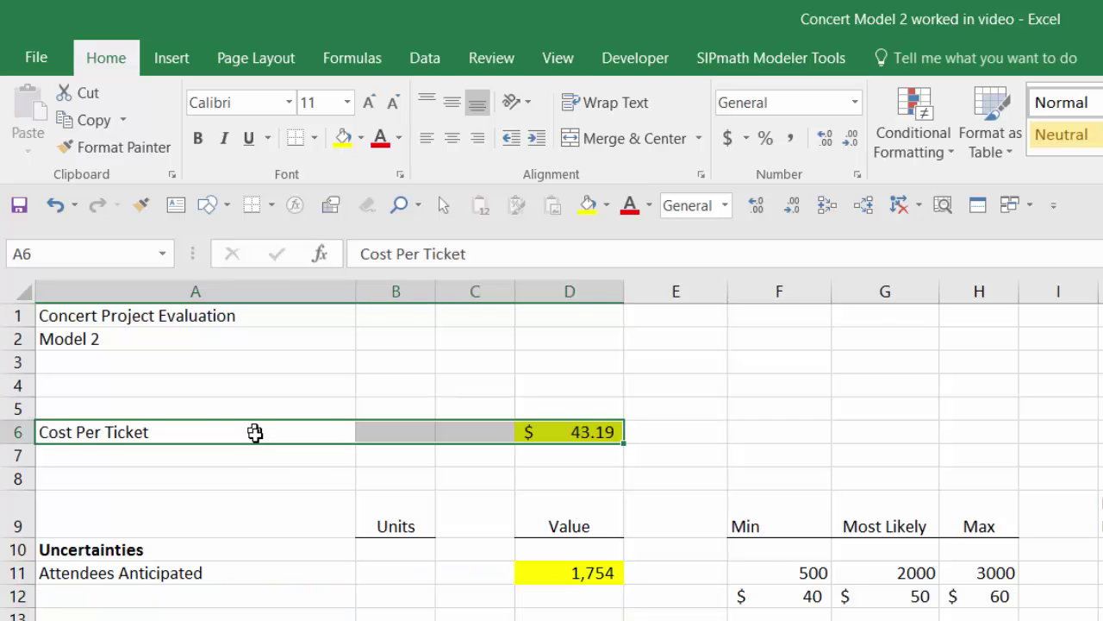
Step: Enter the heading Decisions in A5, above the Cost Per Ticket row
click(216, 405)
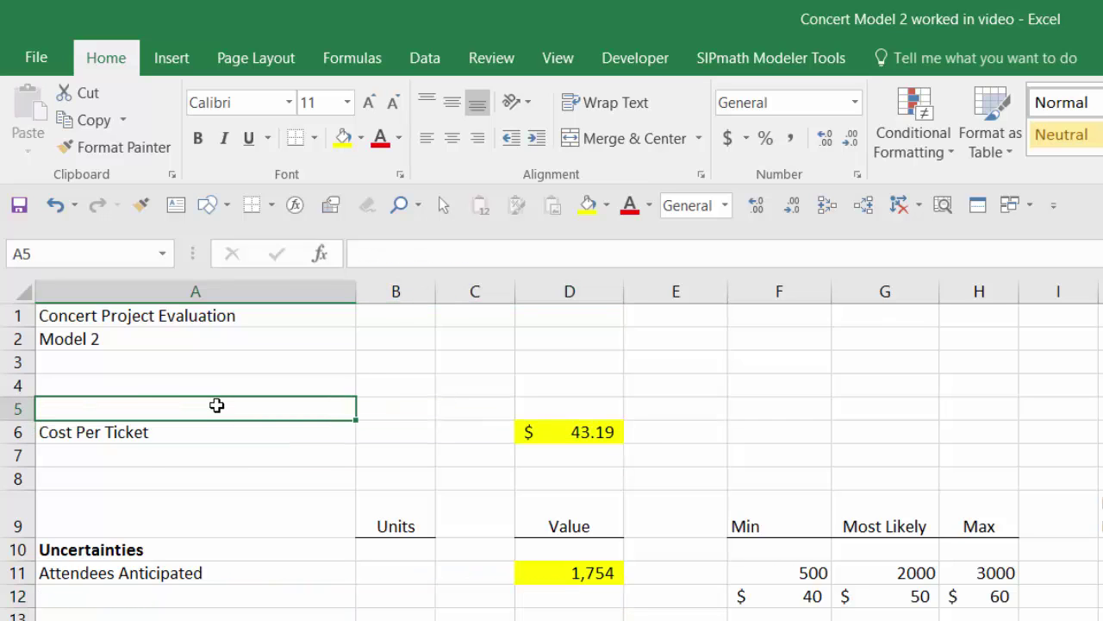
text(Decisions)
key(ctrl+Return)
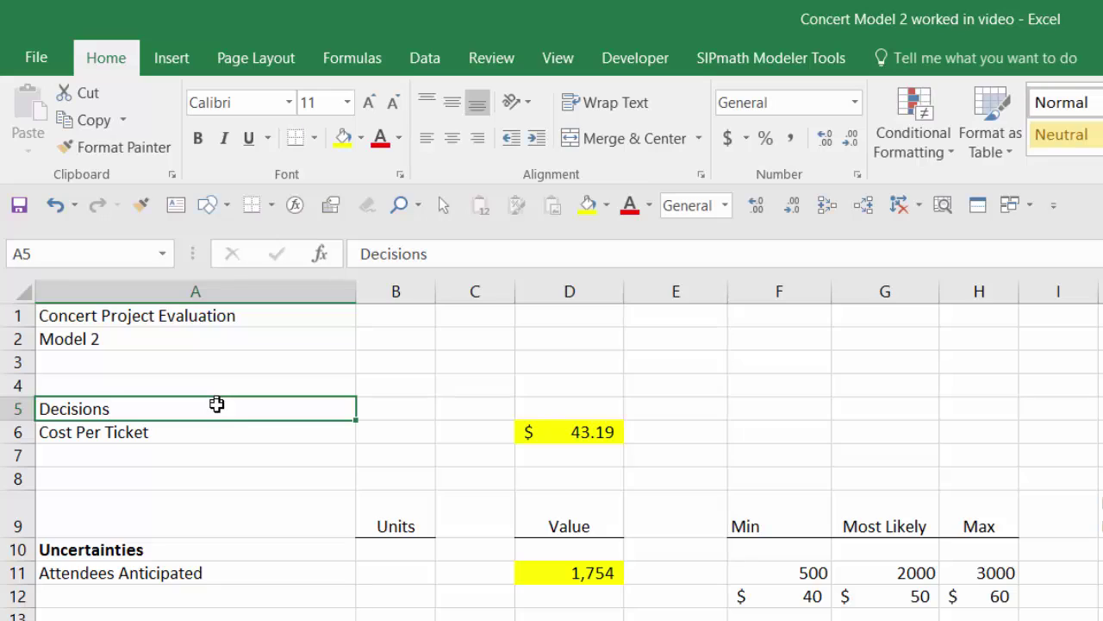
Step: Replace the Cost Per Ticket formula in D6 with the fixed value 50
key(Down)
key(Right)
key(Right)
key(Right)
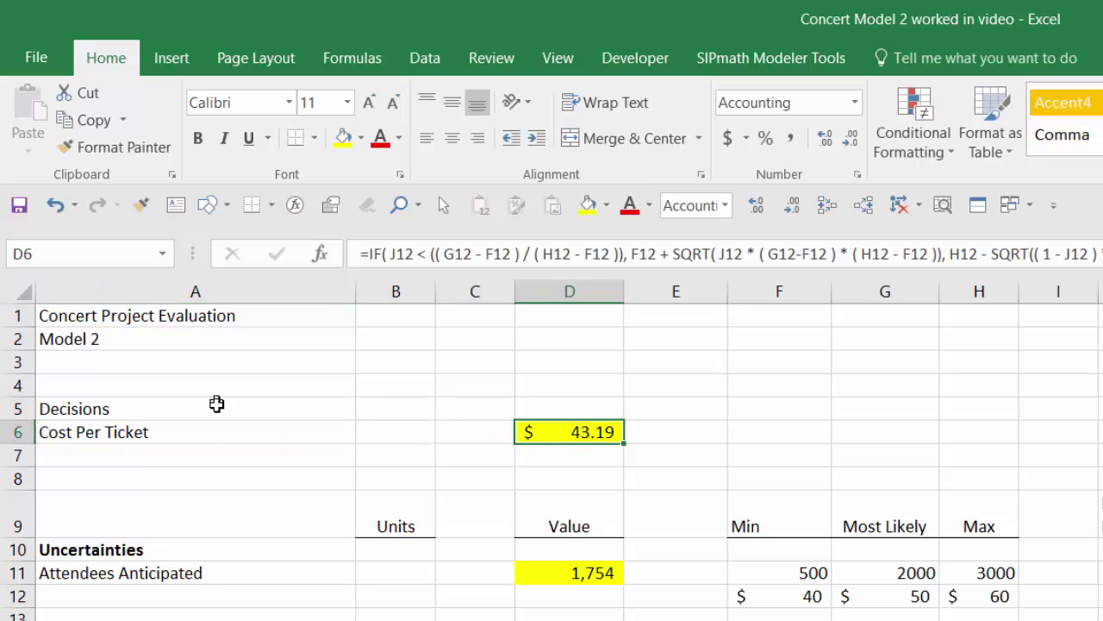
text(50)
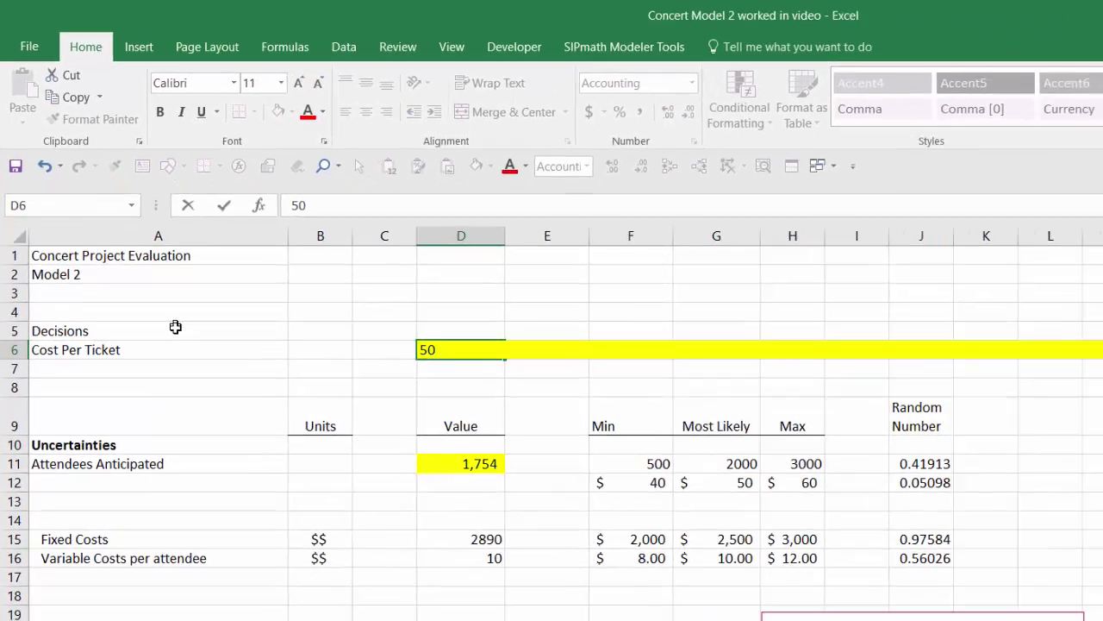
key(ctrl+Return)
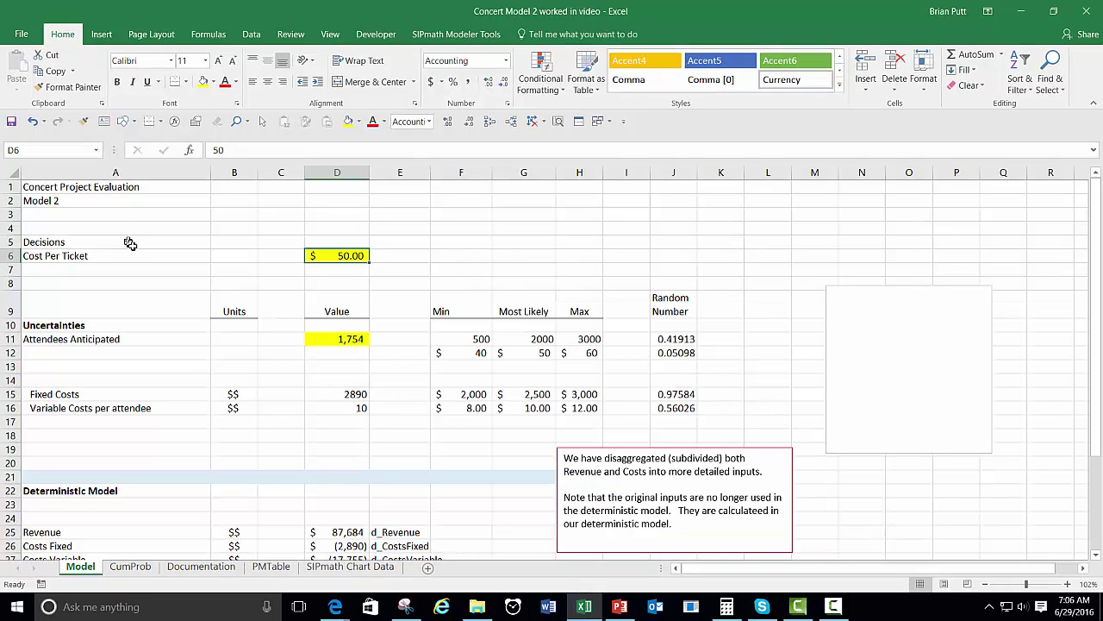
Step: Split the Model sheet window above row 13 and bring the Probabilistic Results into the lower pane
scroll(800, 261, down, 2)
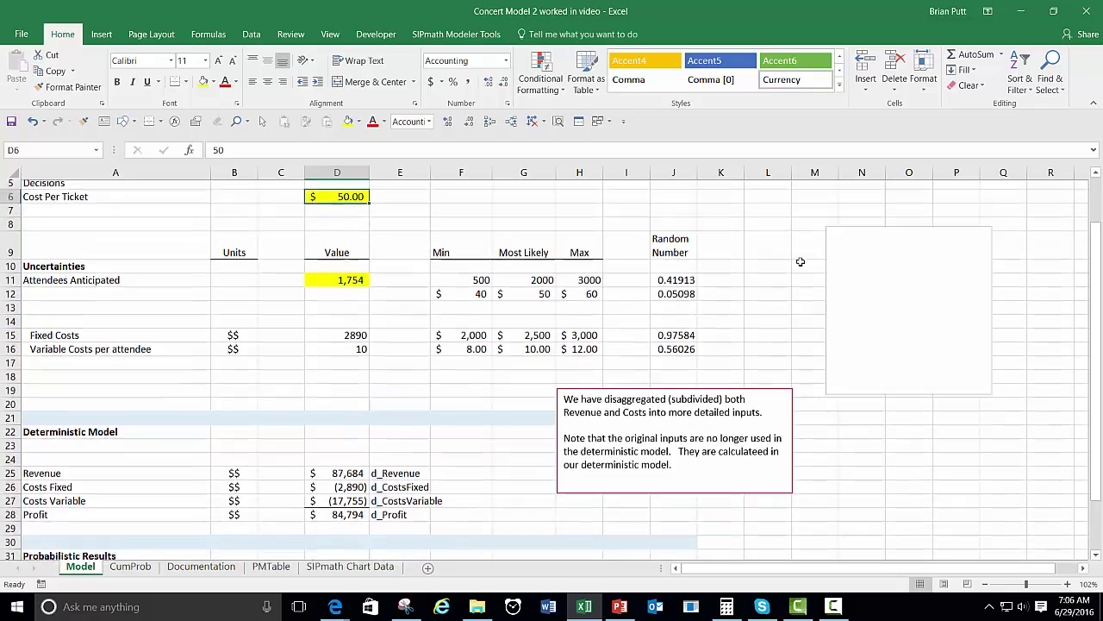
scroll(800, 262, down, 7)
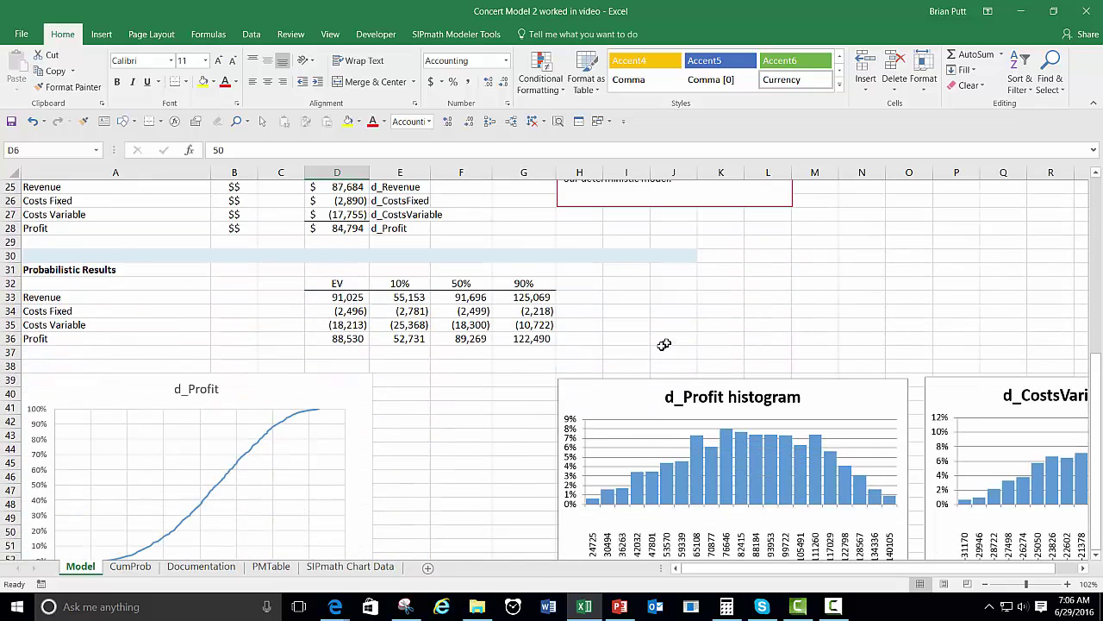
scroll(469, 395, down, 1)
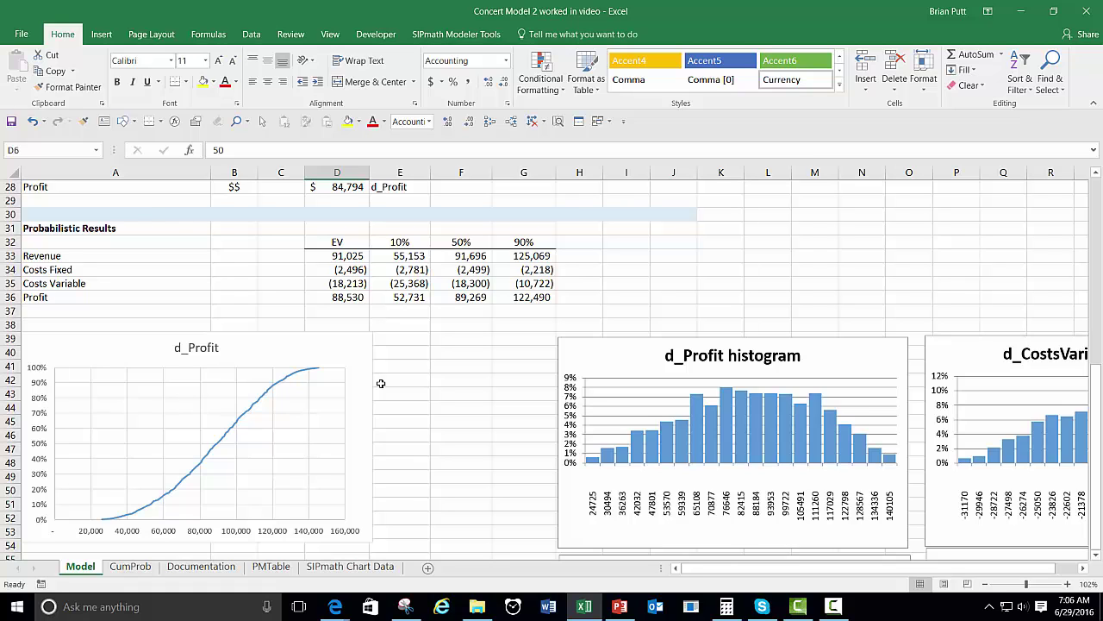
scroll(380, 382, up, 8)
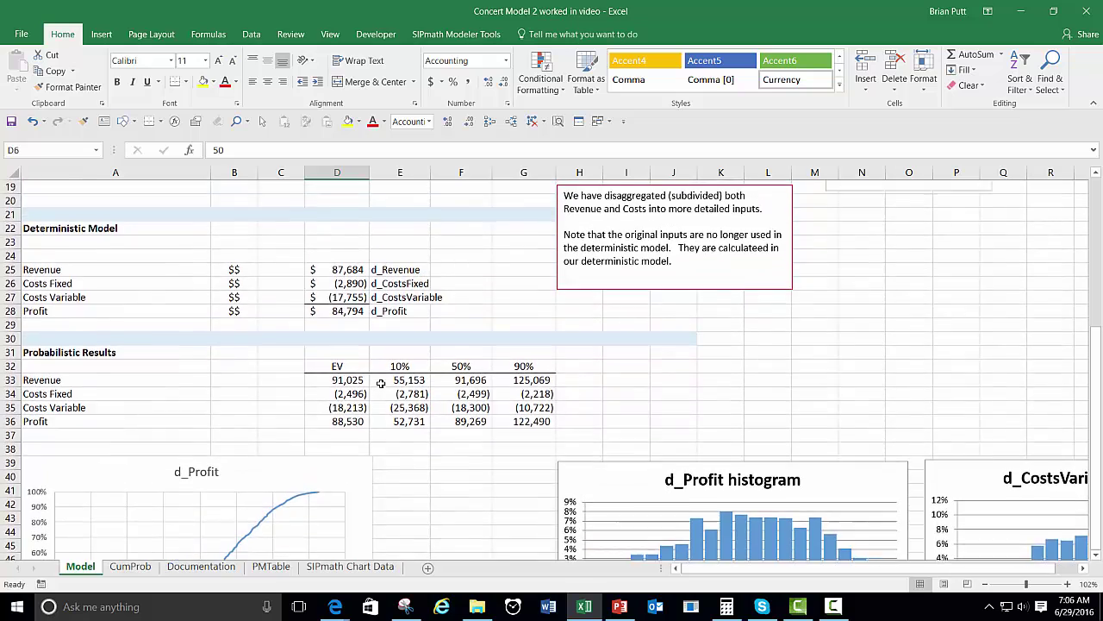
scroll(380, 383, up, 2)
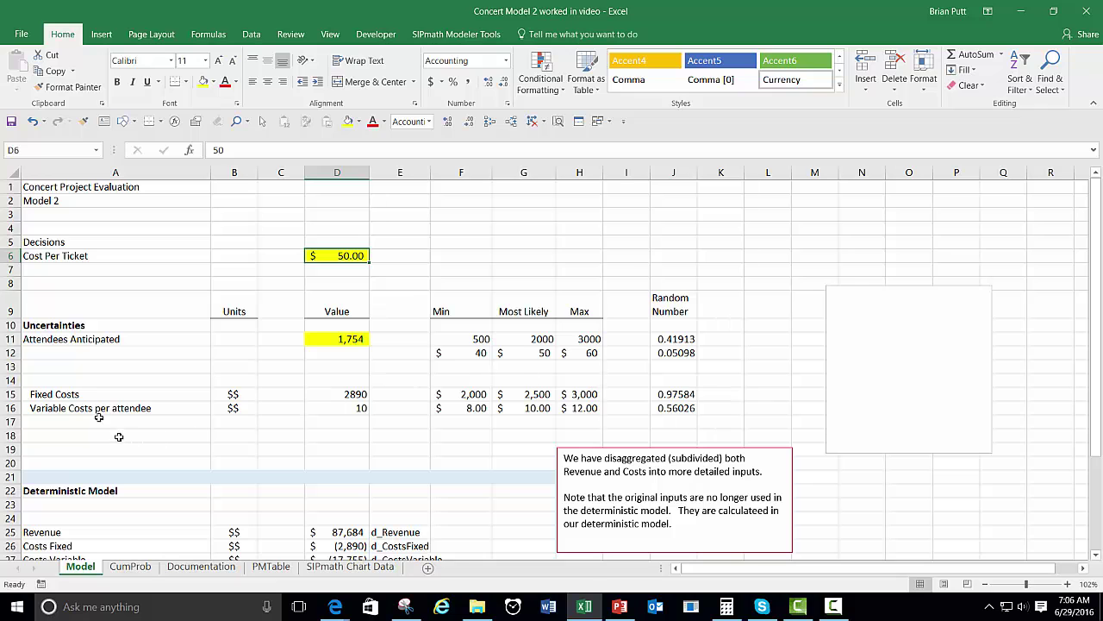
click(11, 366)
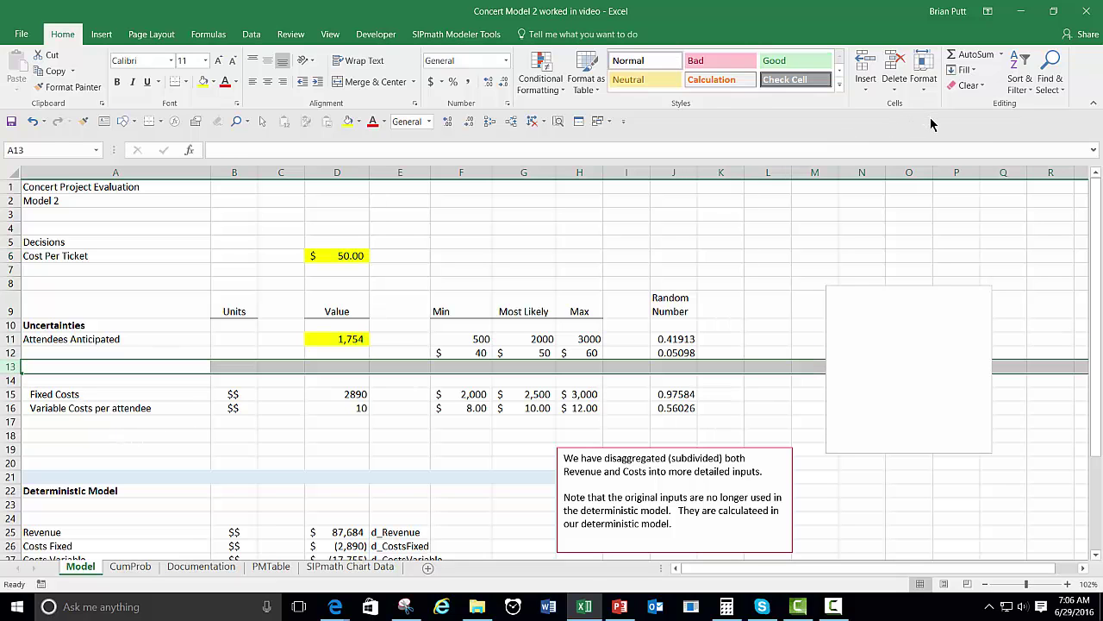
click(578, 121)
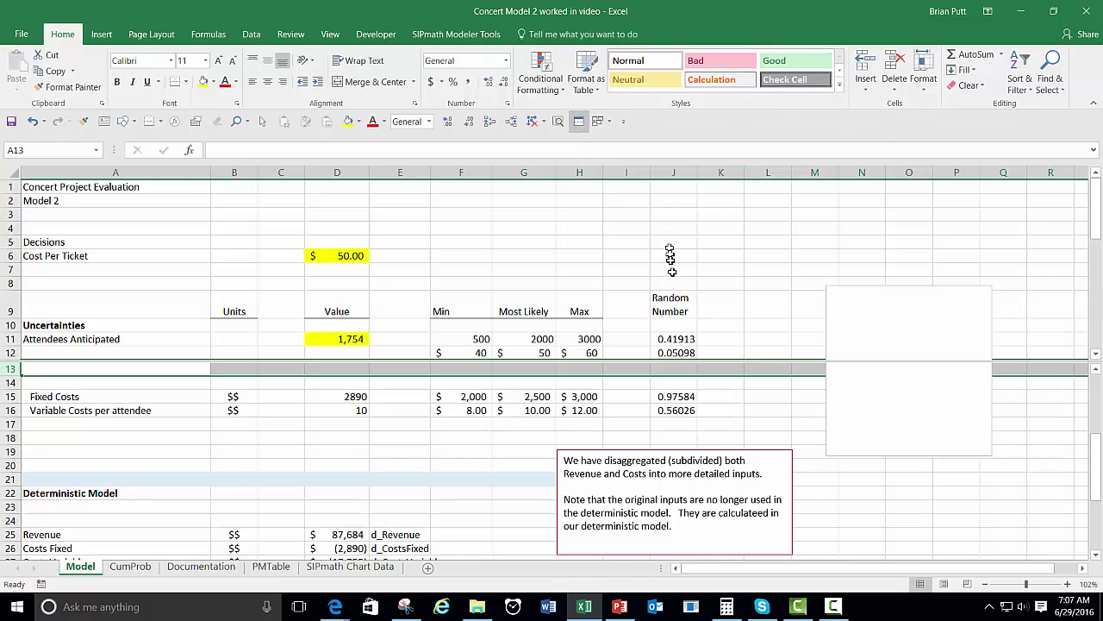
click(405, 424)
scroll(417, 414, down, 3)
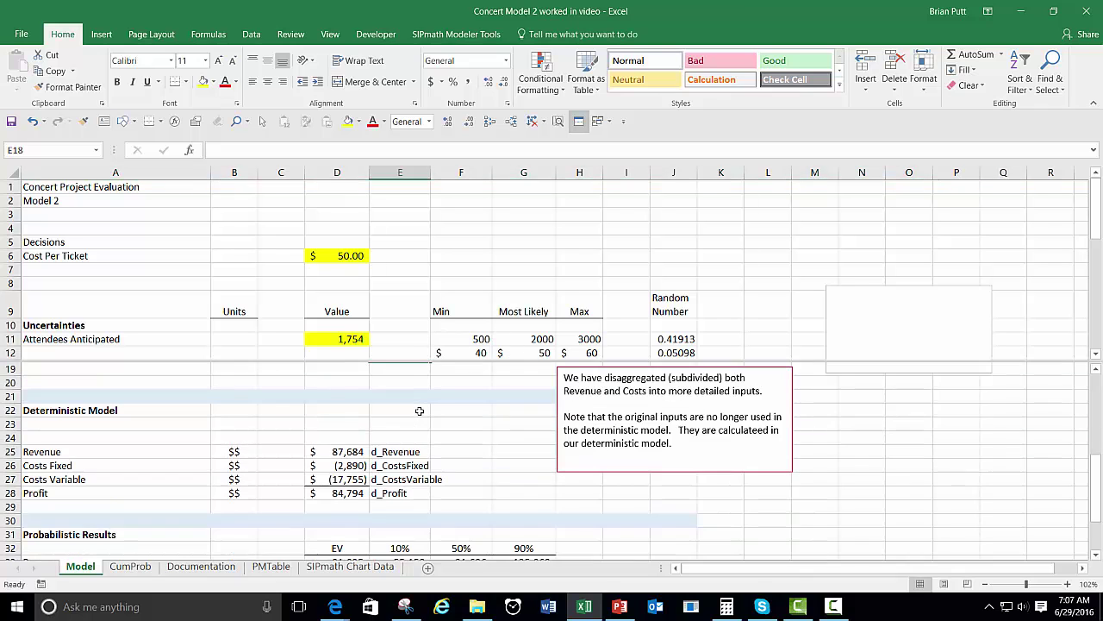
scroll(419, 410, down, 3)
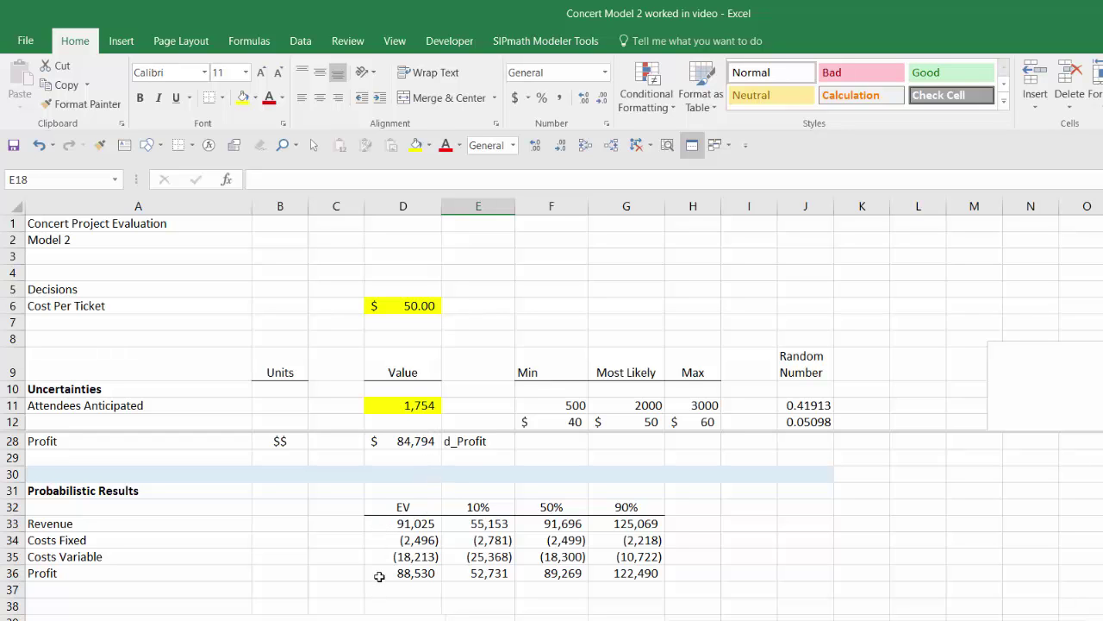
Step: Try Cost Per Ticket values of 45, 55, 60 and finally 200 in D6 to compare the profit results
click(403, 305)
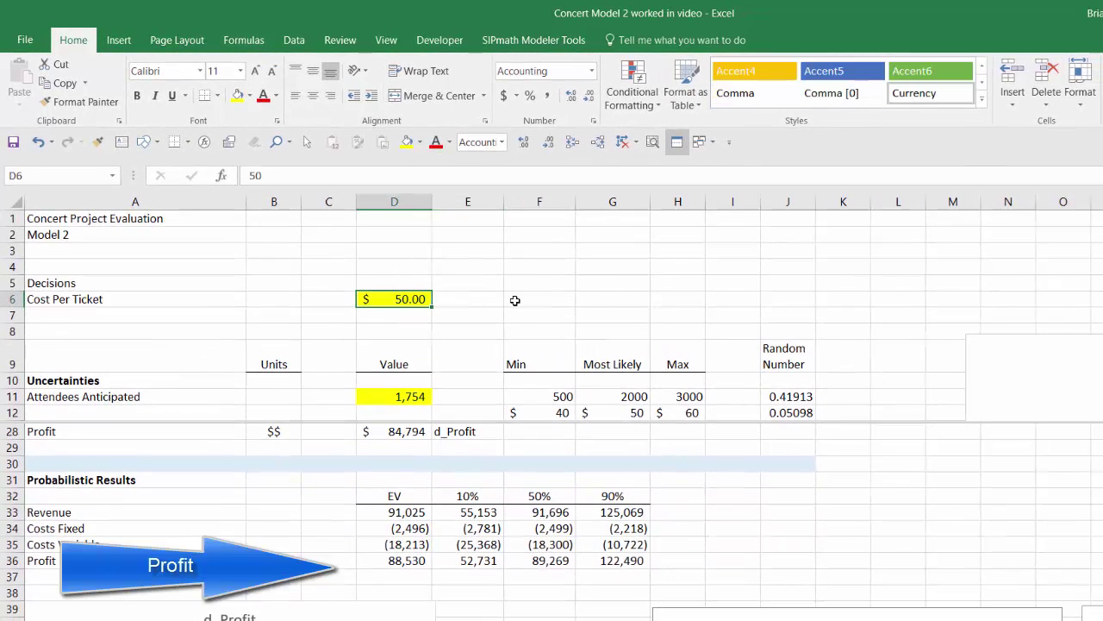
text(45)
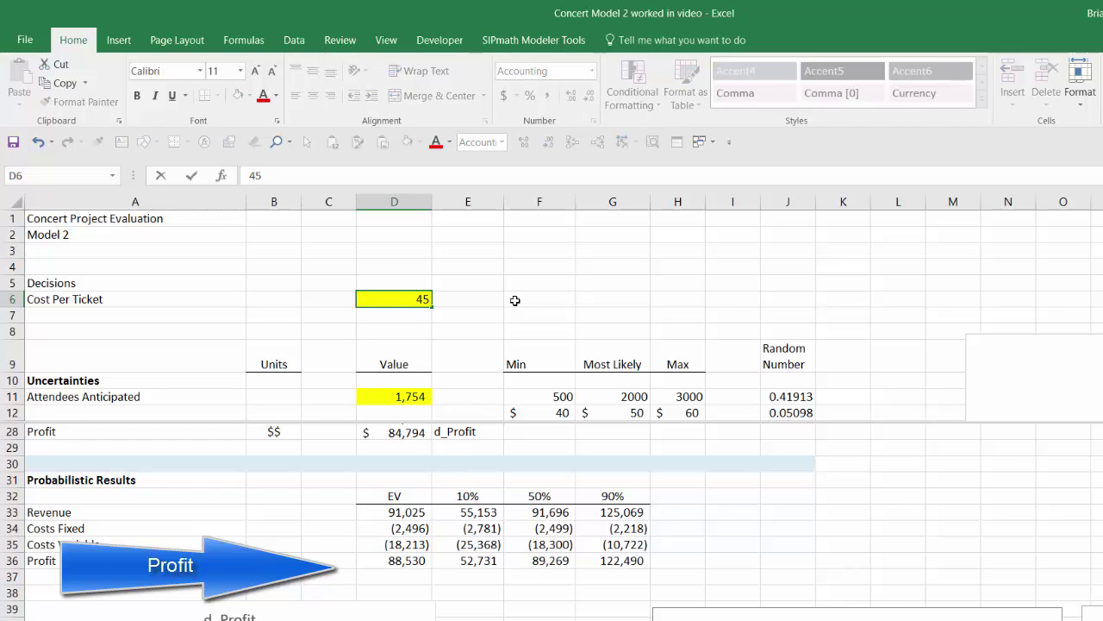
key(ctrl+Return)
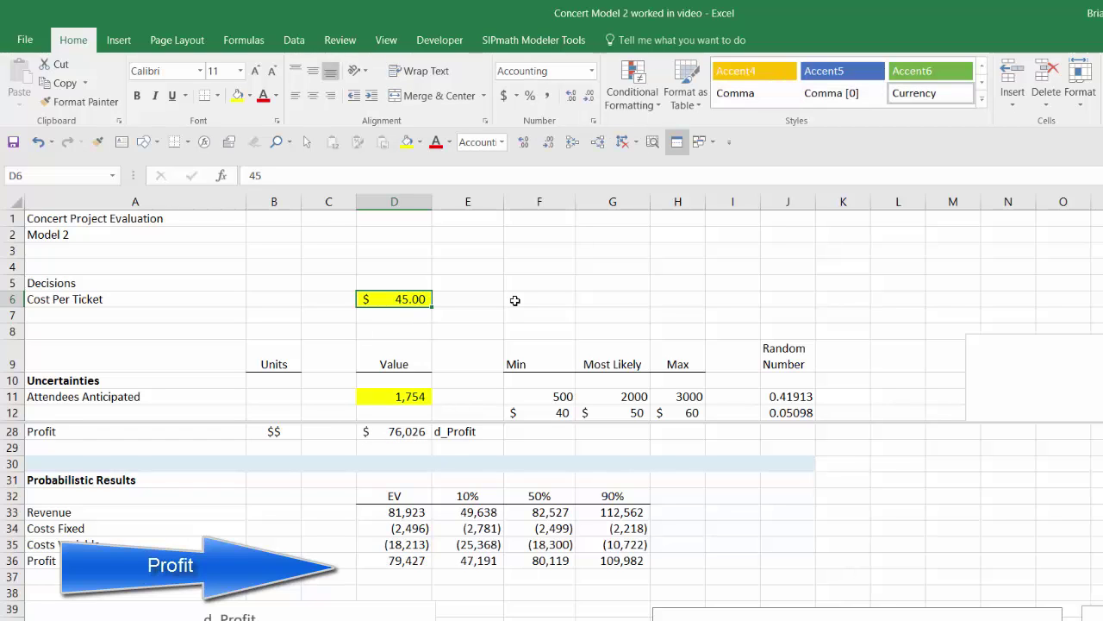
text(55)
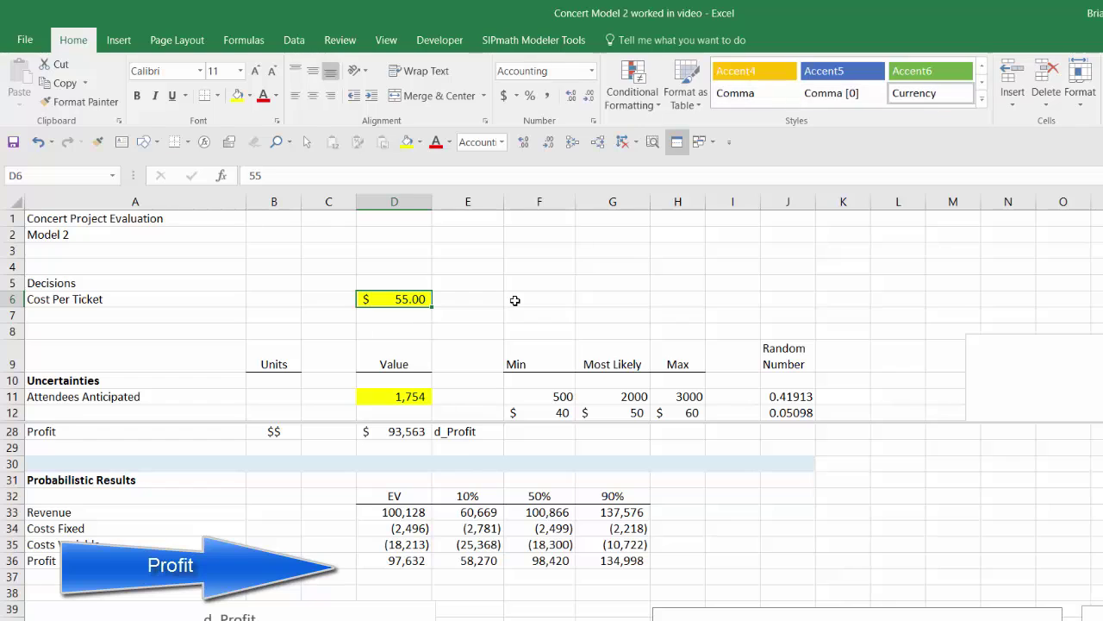
text(60)
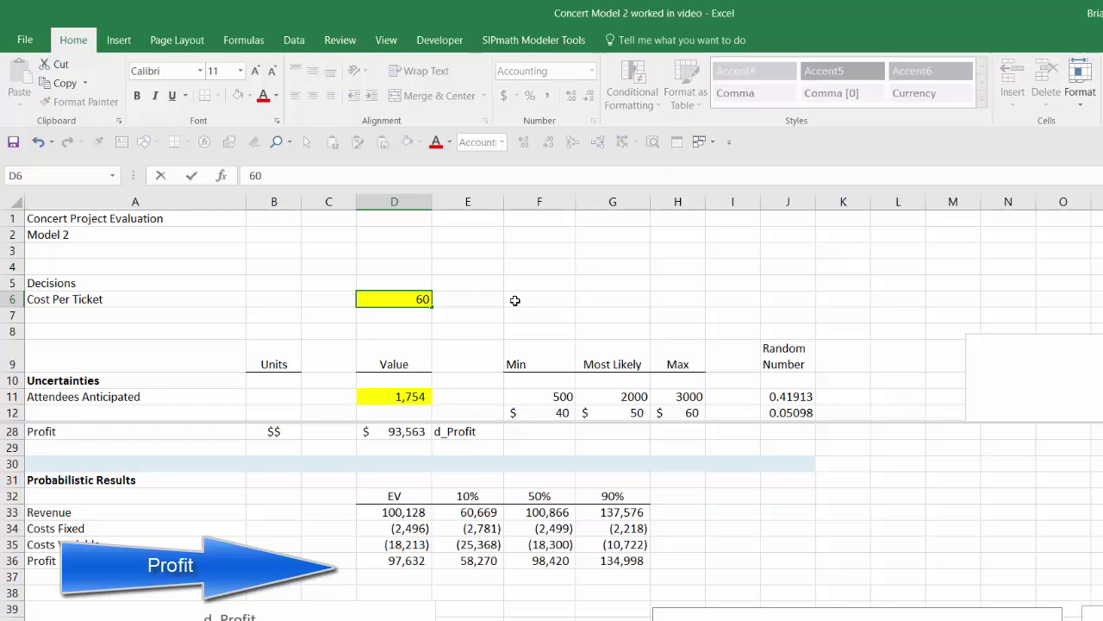
key(ctrl+Return)
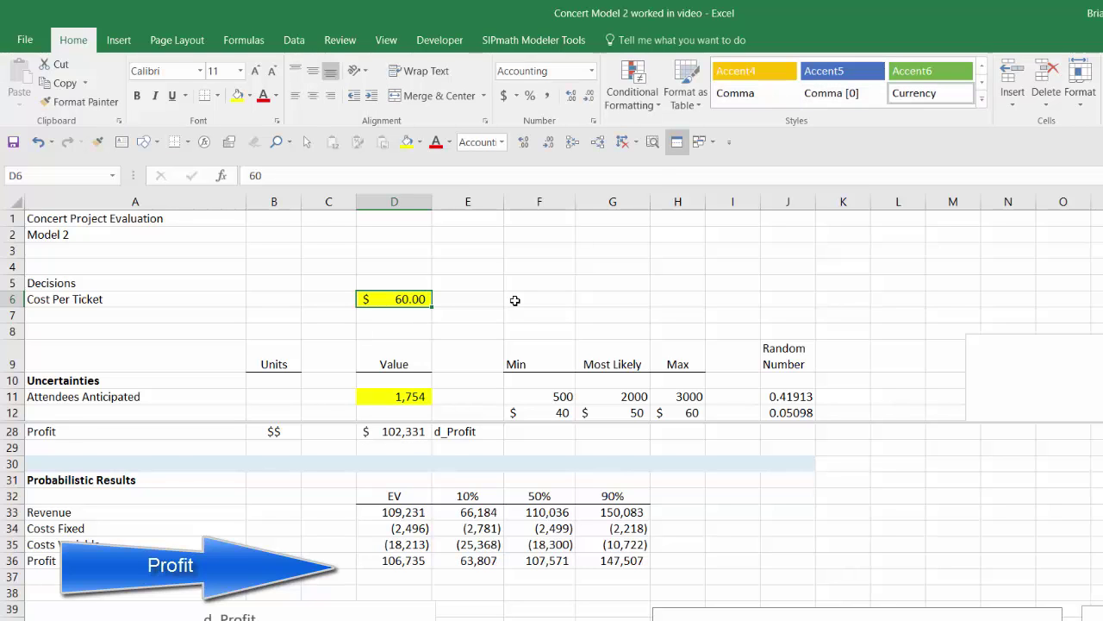
text(2)
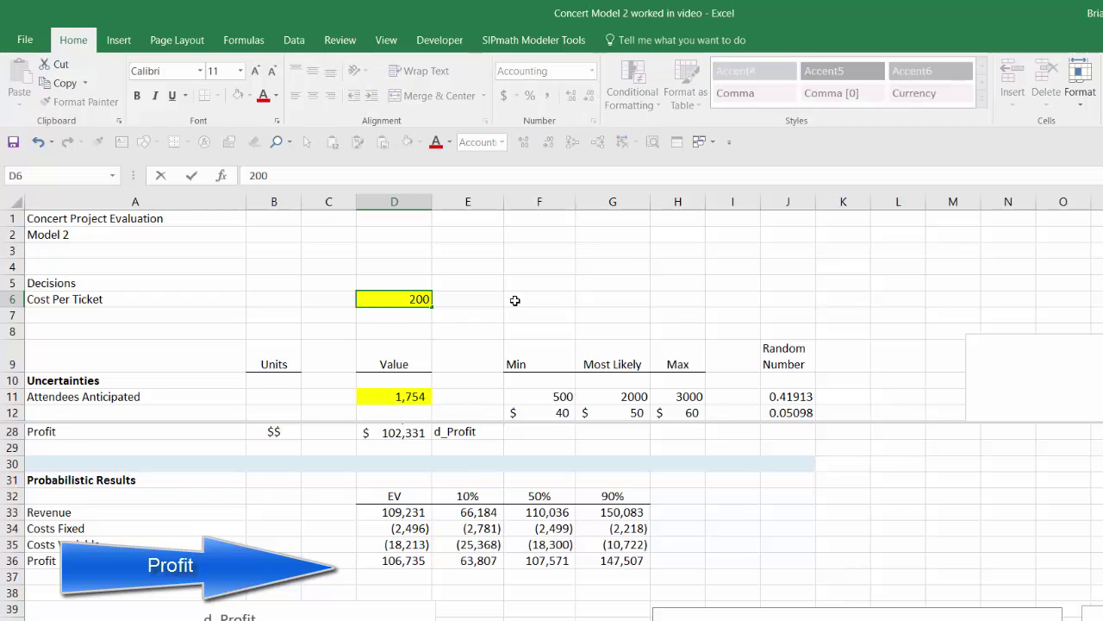
key(ctrl+Return)
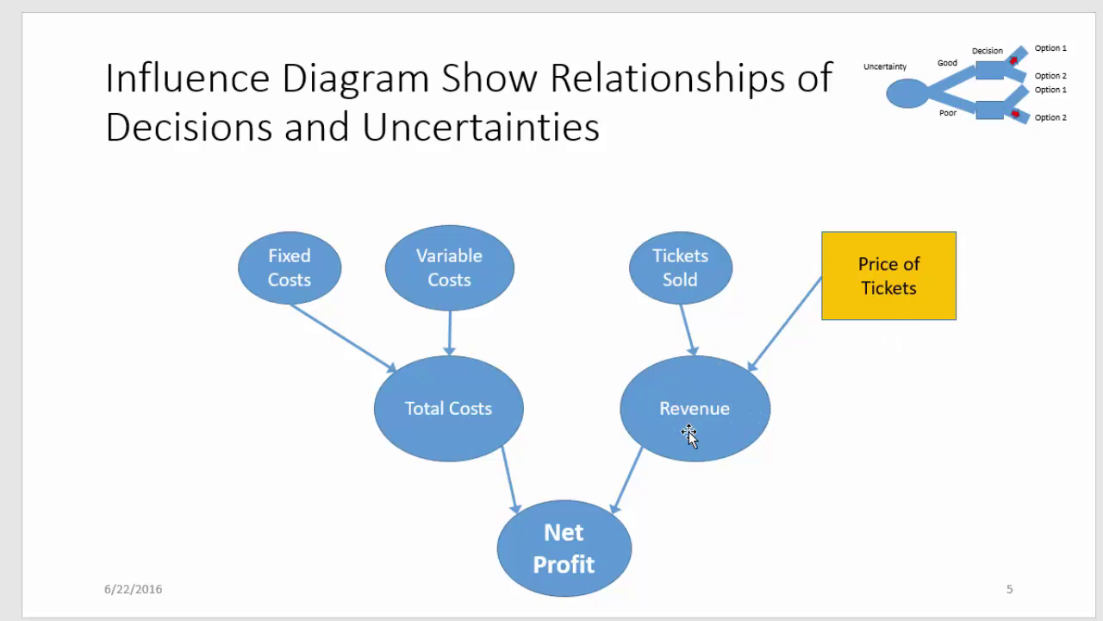
Step: In the PowerPoint influence diagram, duplicate the Price of Tickets–Revenue arrow and connect the copy from Price of Tickets to Tickets Sold
click(782, 329)
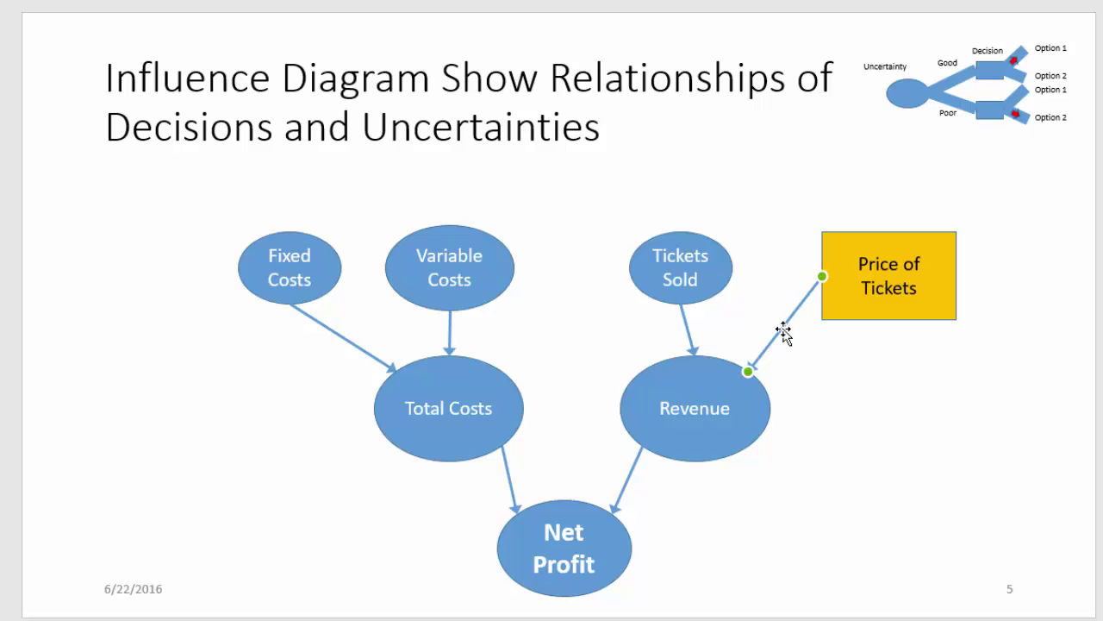
key(ctrl+v)
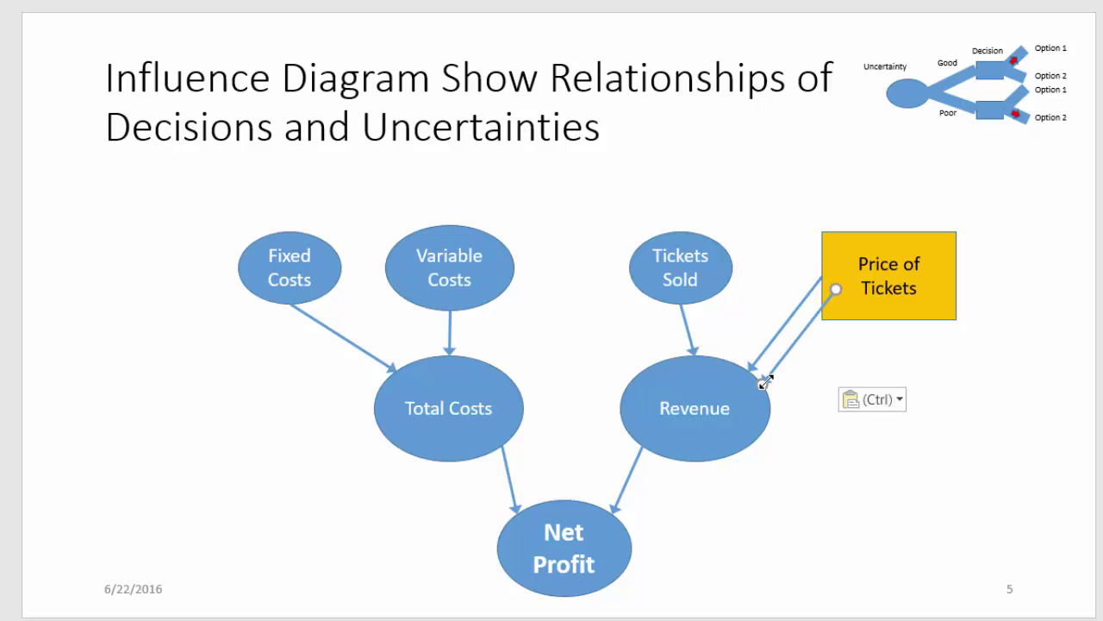
drag(764, 381, 732, 268)
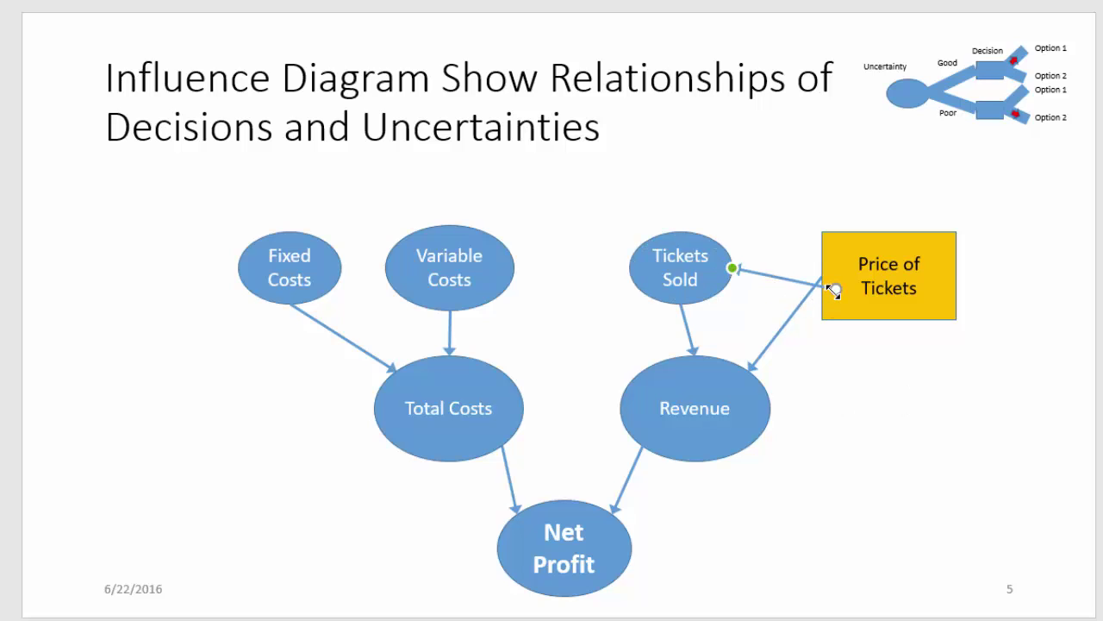
drag(832, 291, 822, 276)
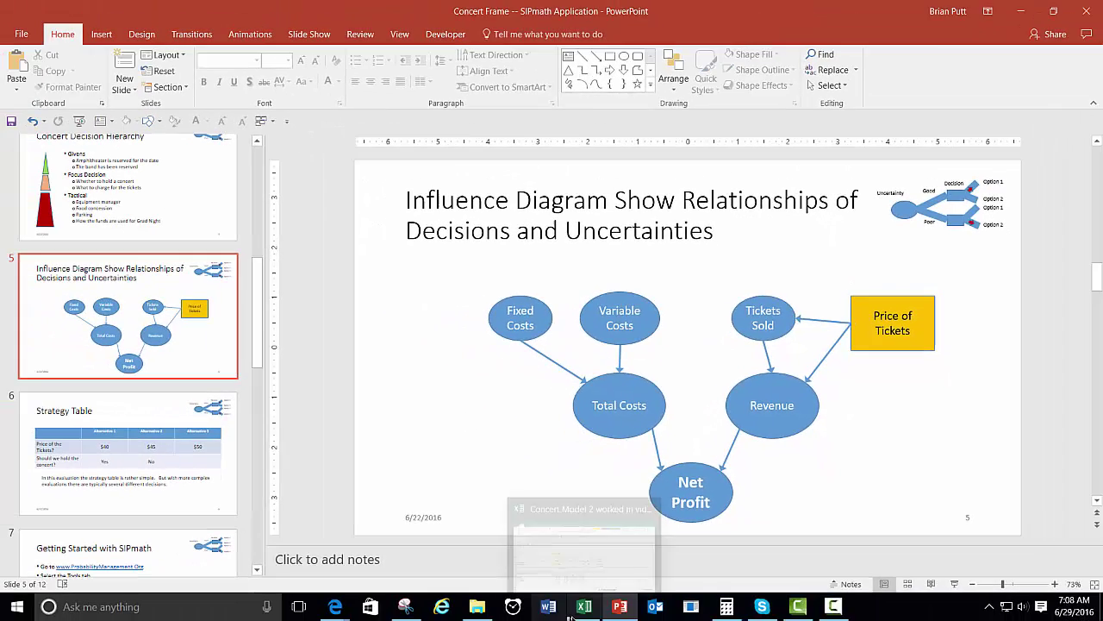
Step: Switch back to the Excel workbook, remove the Model sheet's window split and insert five blank rows at row 19
click(580, 607)
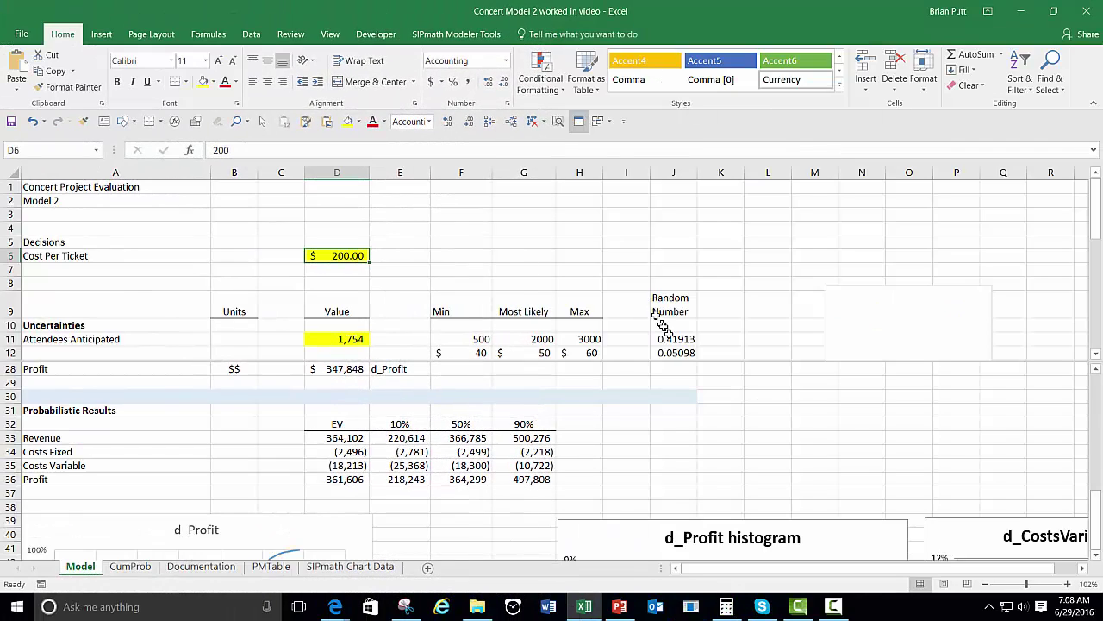
click(579, 119)
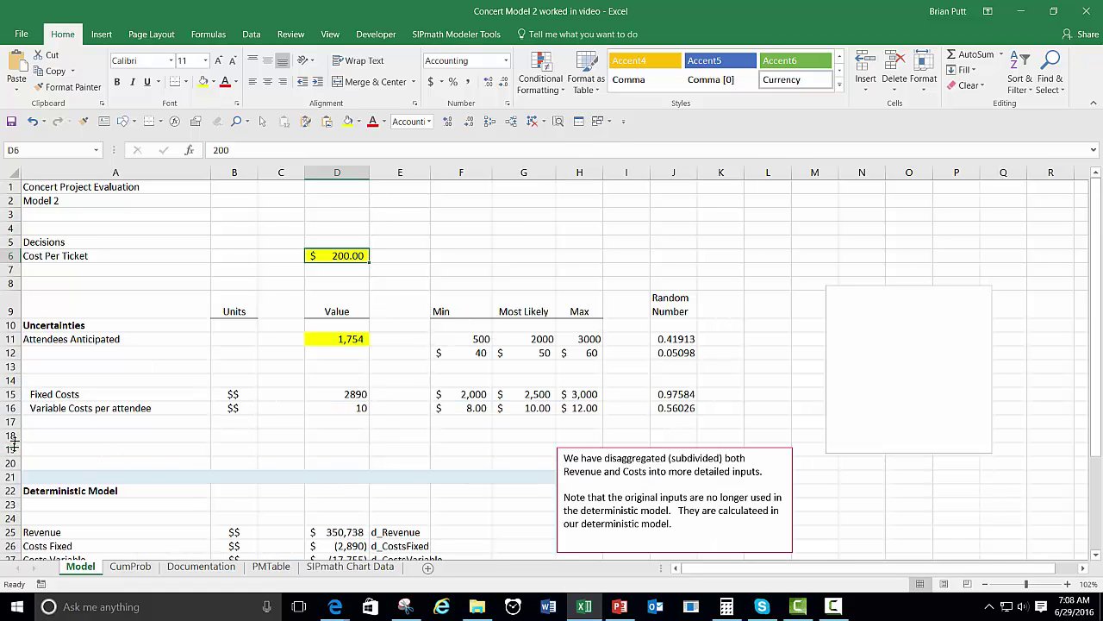
drag(11, 449, 10, 504)
right_click(11, 504)
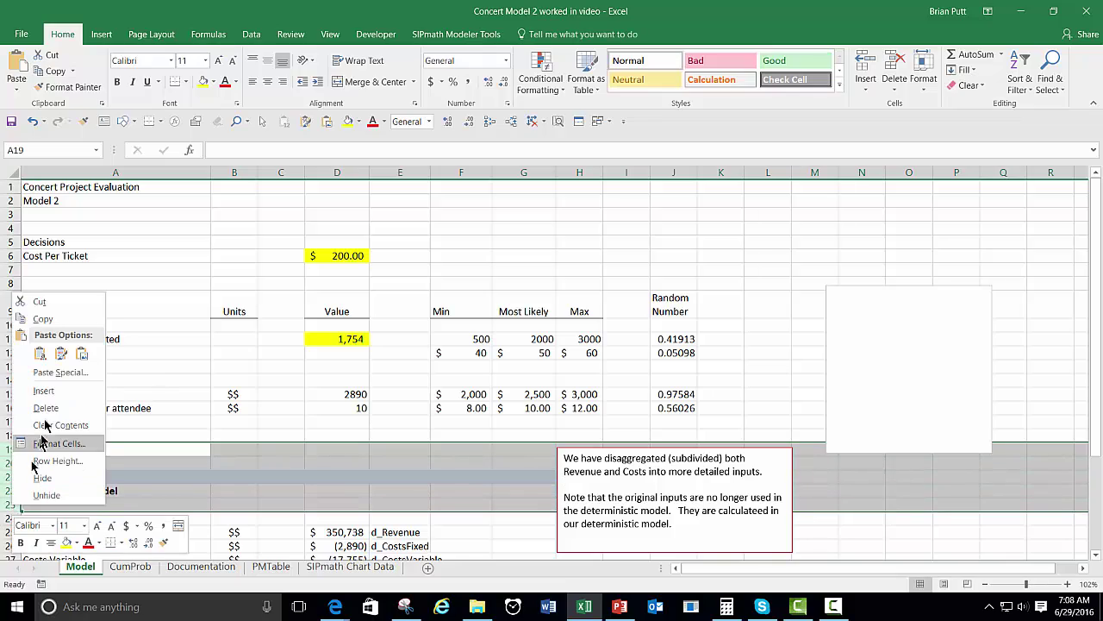
click(53, 393)
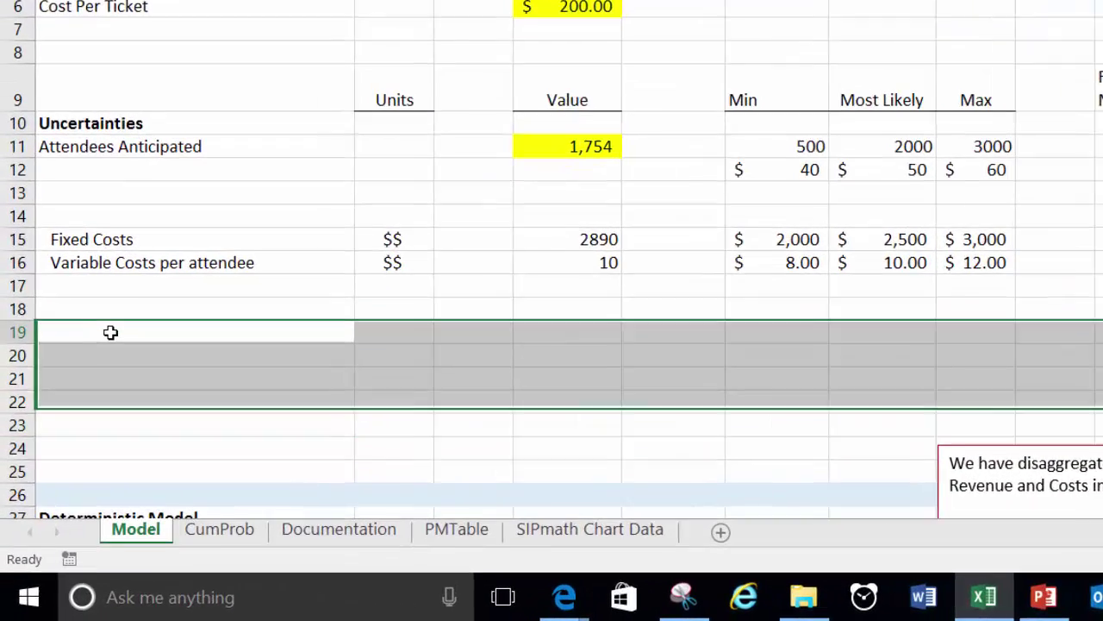
Step: Enter the heading Demand for Tickets in A19
click(66, 448)
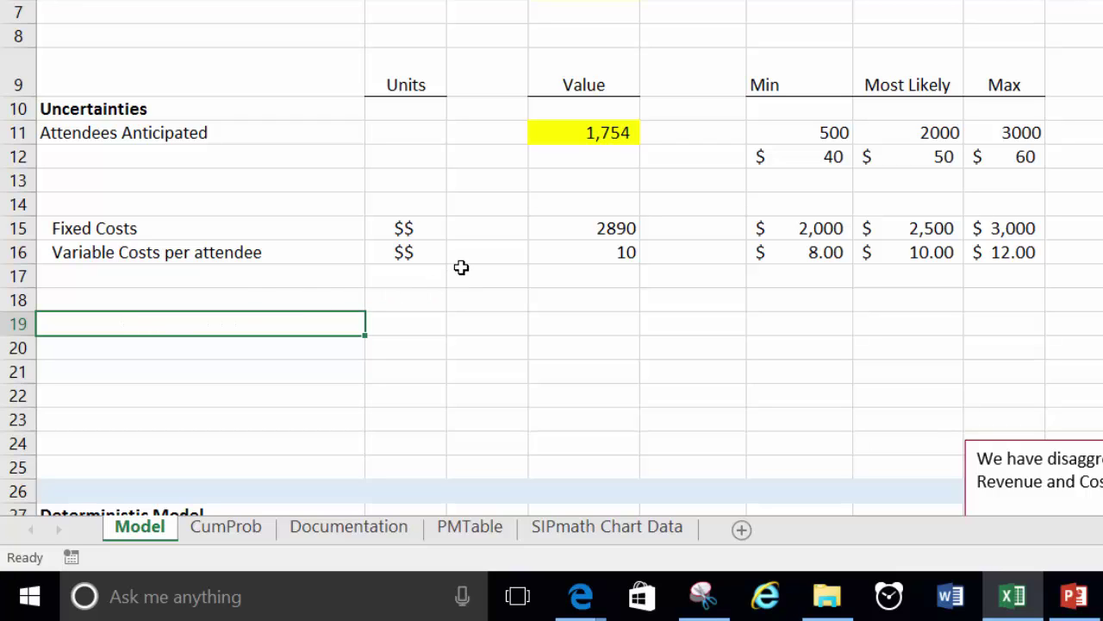
text(Demand fo)
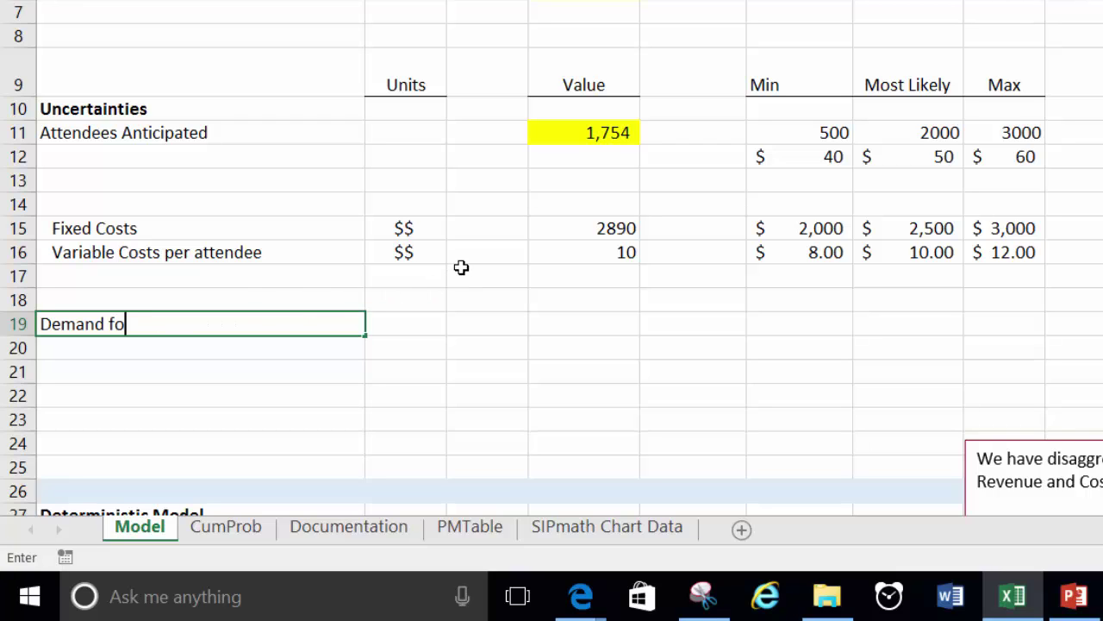
text(r DToic)
key(BackSpace)
key(BackSpace)
key(BackSpace)
text(ickets)
key(ctrl+Return)
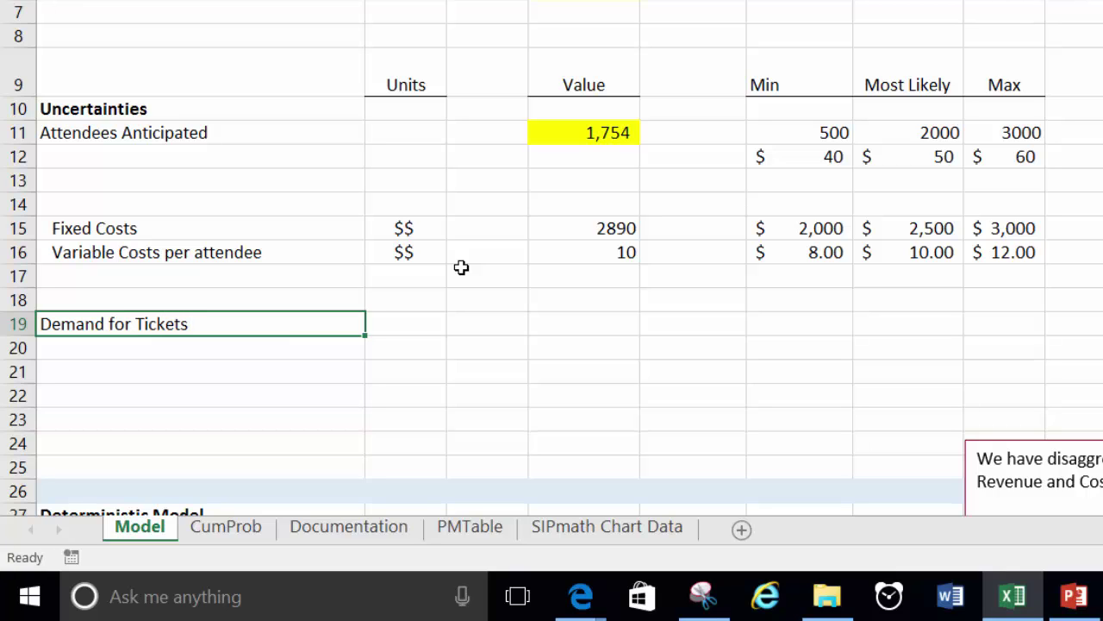
Step: Enter the column headings Min, ML and Max in F19, G19 and H19 of the Demand for Tickets row
key(Down)
key(Right)
key(Right)
key(Right)
key(Right)
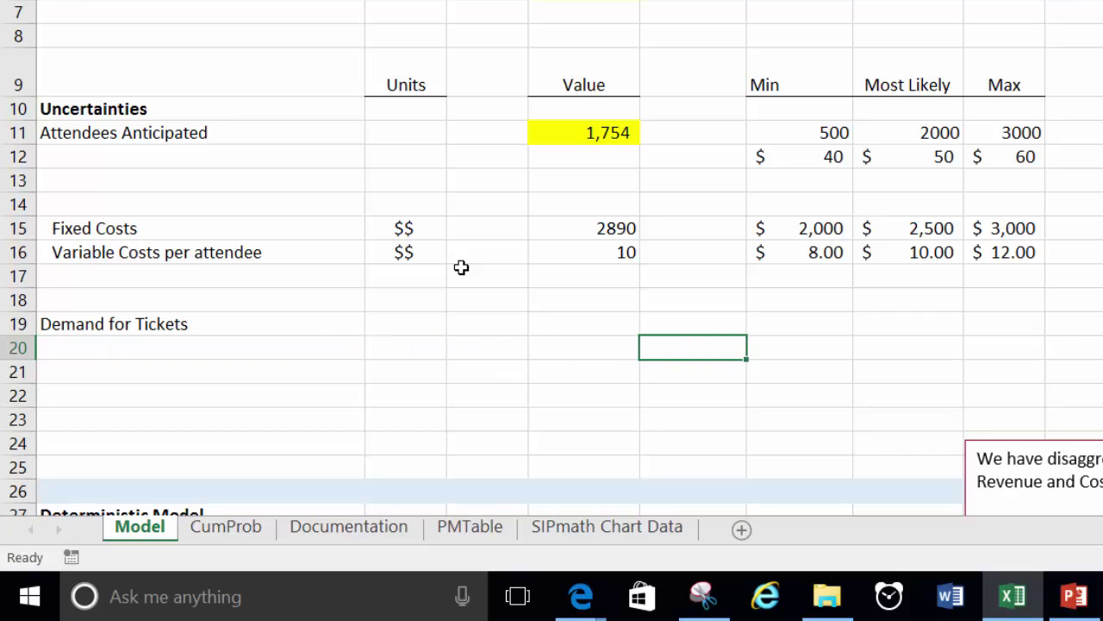
key(Right)
key(Up)
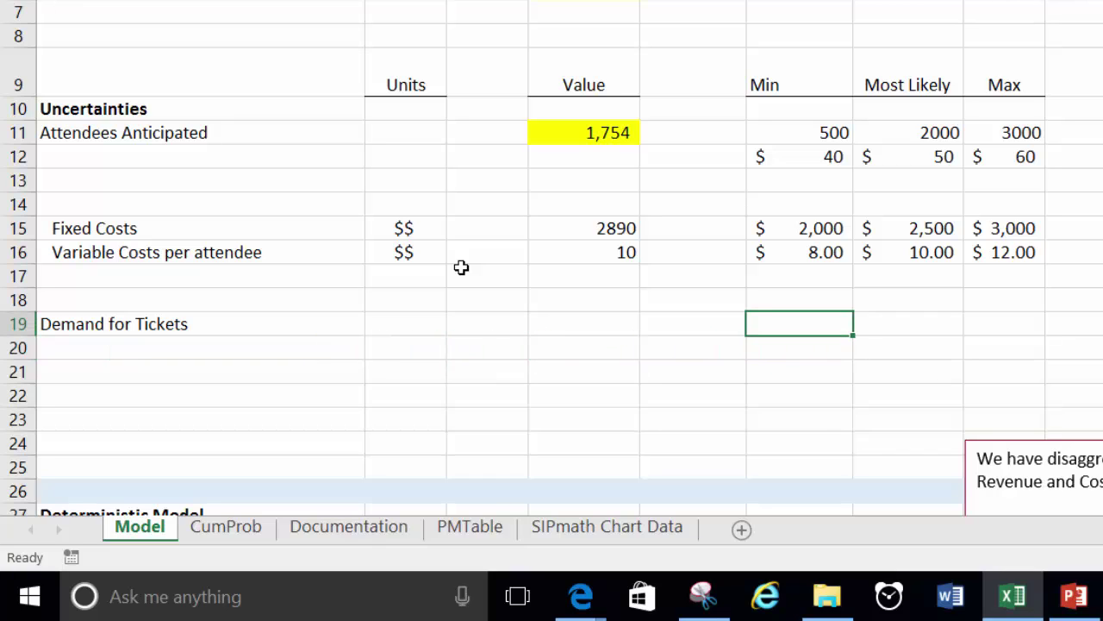
text(Min)
key(ctrl+Return)
key(Right)
text(ML)
key(ctrl+Return)
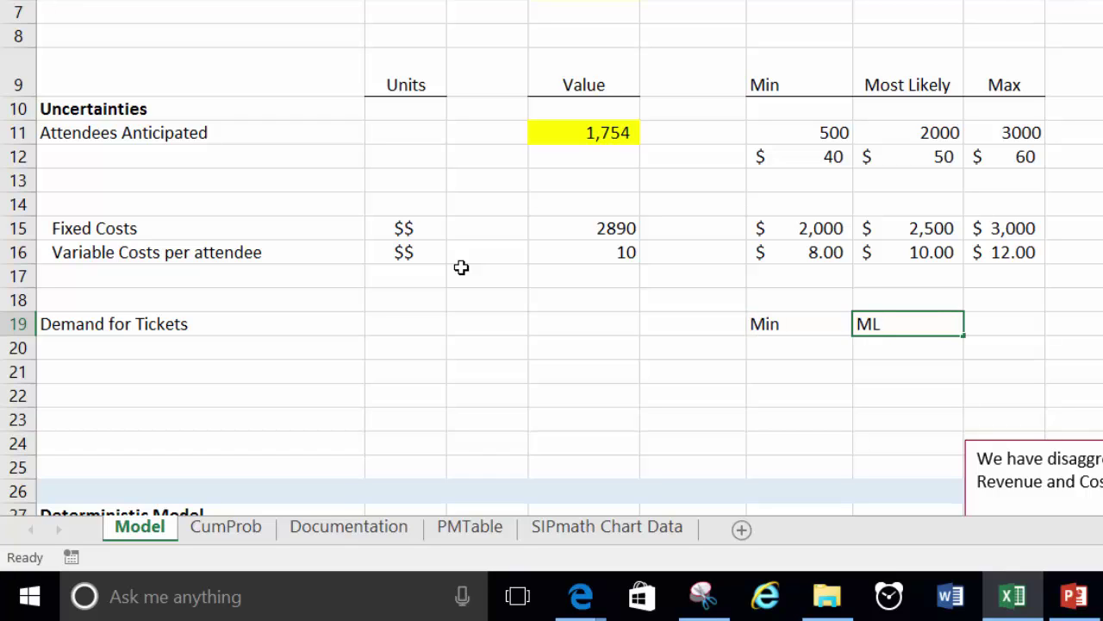
key(Right)
text(Max)
key(ctrl+Return)
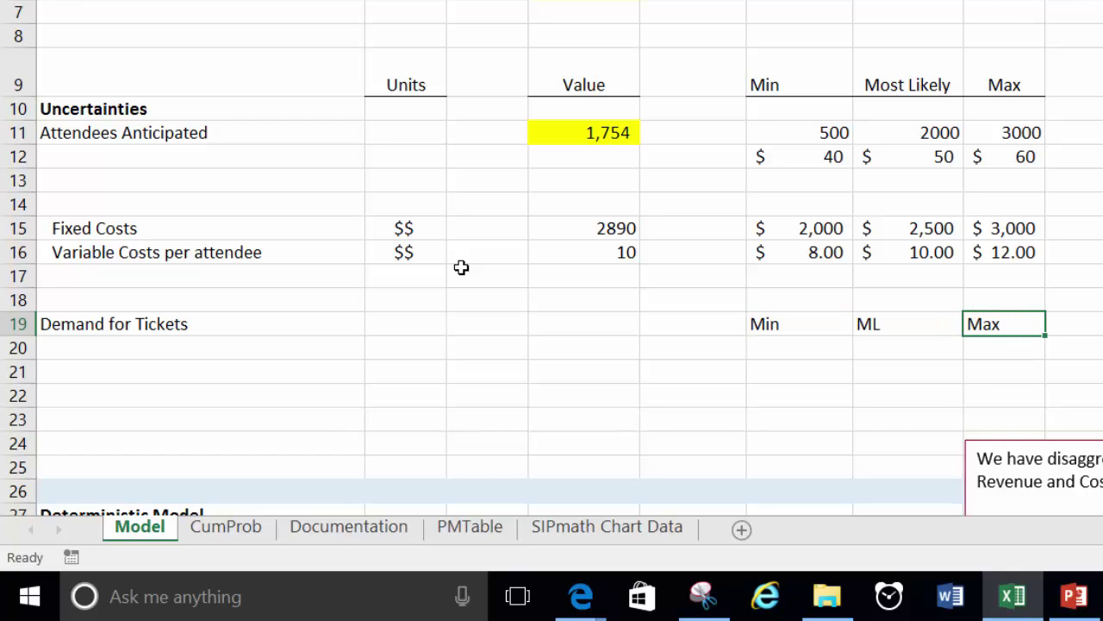
Step: Enter the ticket price 40 in E20 as the first row label of the Demand for Tickets table
key(Down)
key(Left)
key(Left)
key(Left)
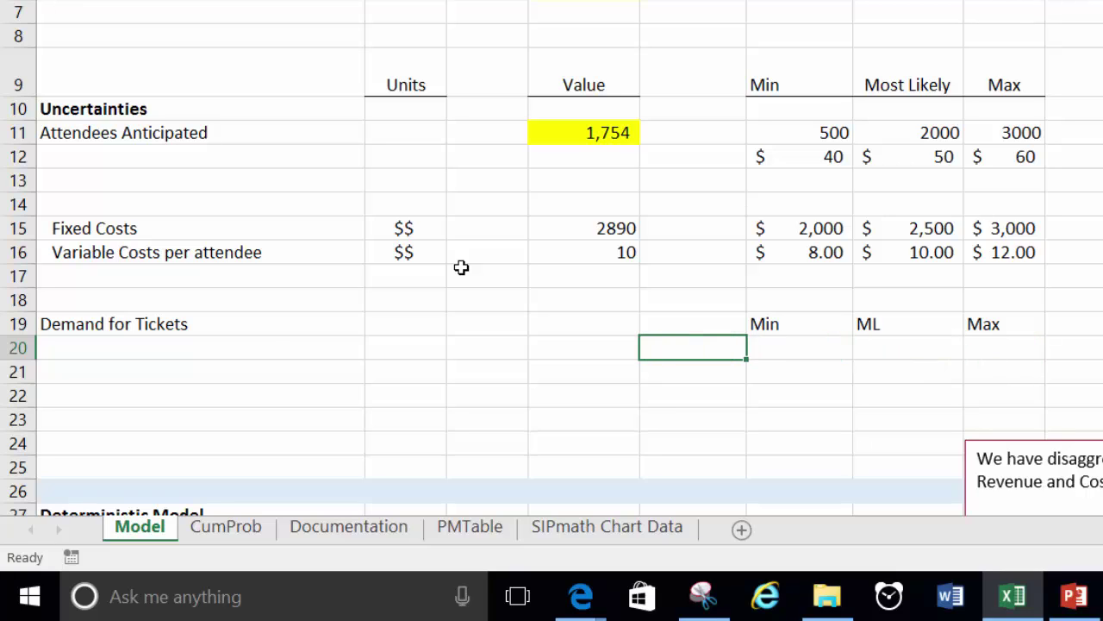
key(Down)
key(Up)
text(40)
key(ctrl+Return)
Step: Fill the demand estimates for the 40 price row with Min 2000, ML 3000 and Max 3500
key(Right)
key(Right)
key(Right)
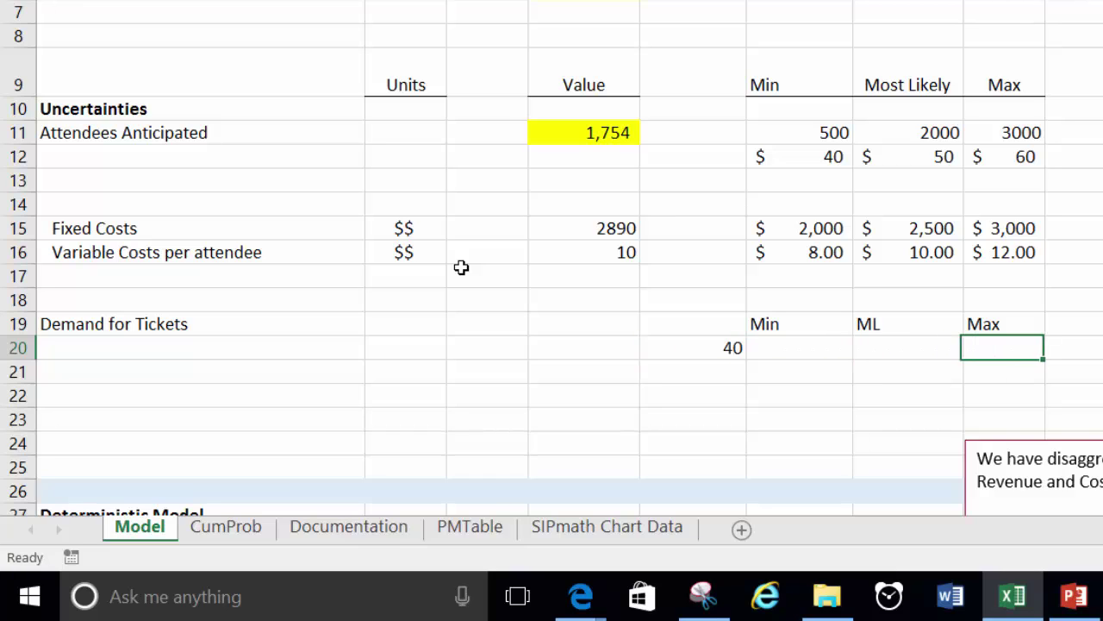
key(Left)
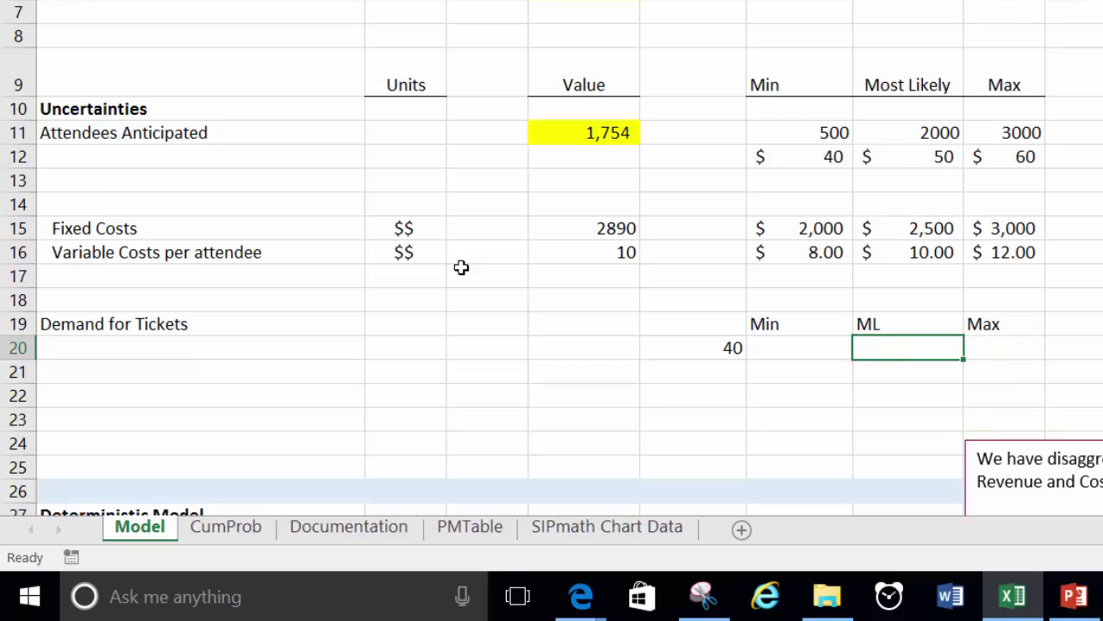
key(Left)
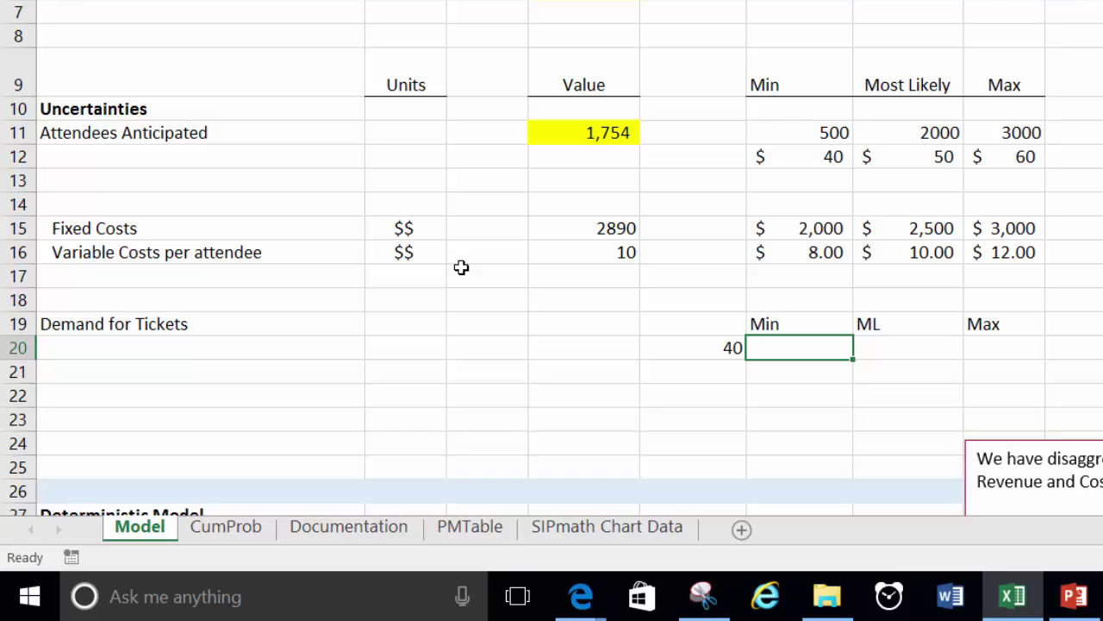
text(2000)
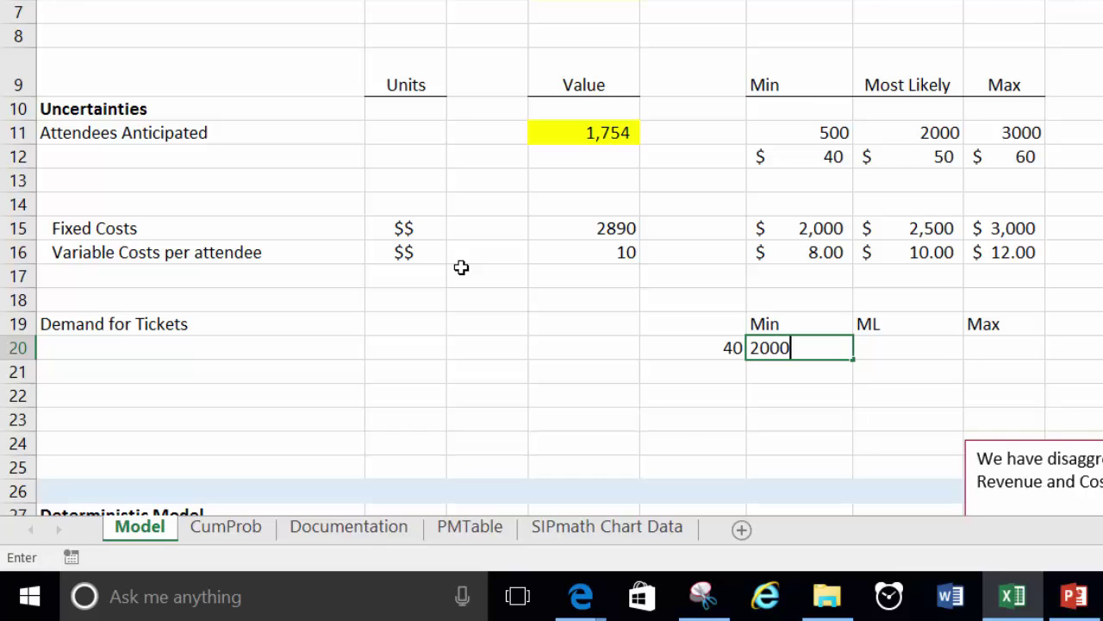
key(Tab)
text(3)
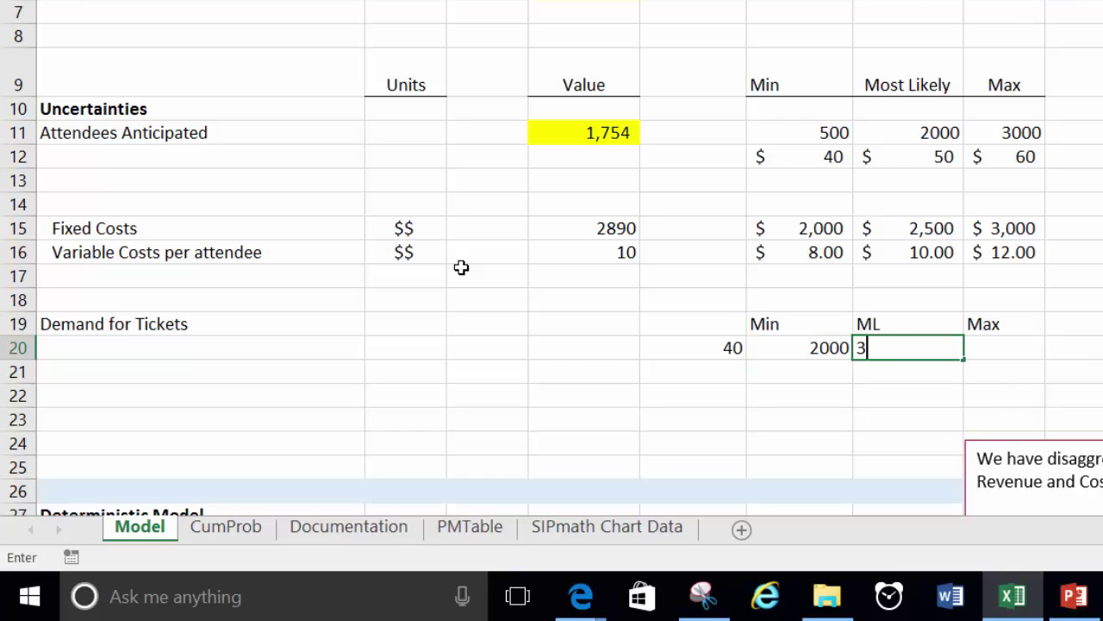
text(000)
key(Tab)
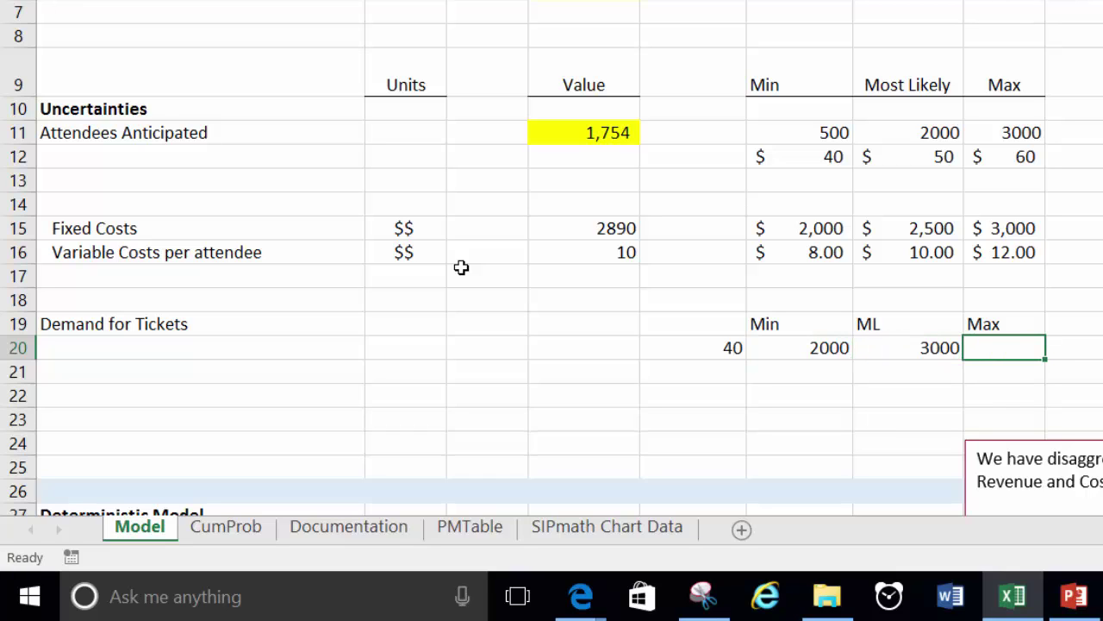
text(3500)
key(Return)
Step: Add a row for ticket price 60 in row 21 with Min 250, ML 500 and Max 2000
key(Left)
key(Left)
key(Left)
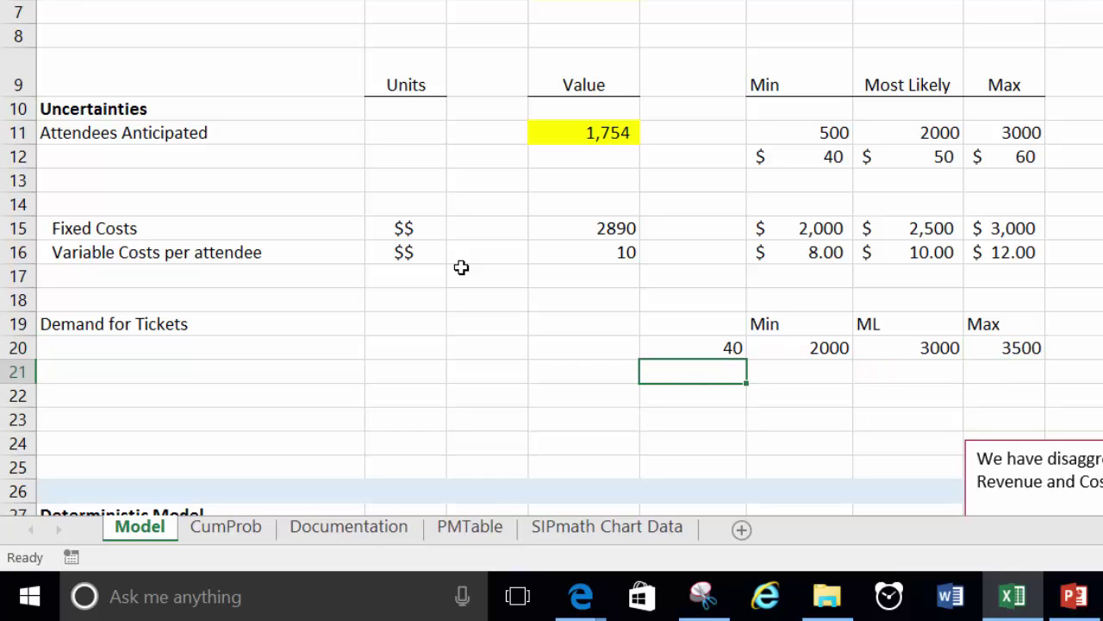
text(60)
key(ctrl+Return)
key(Right)
text(250)
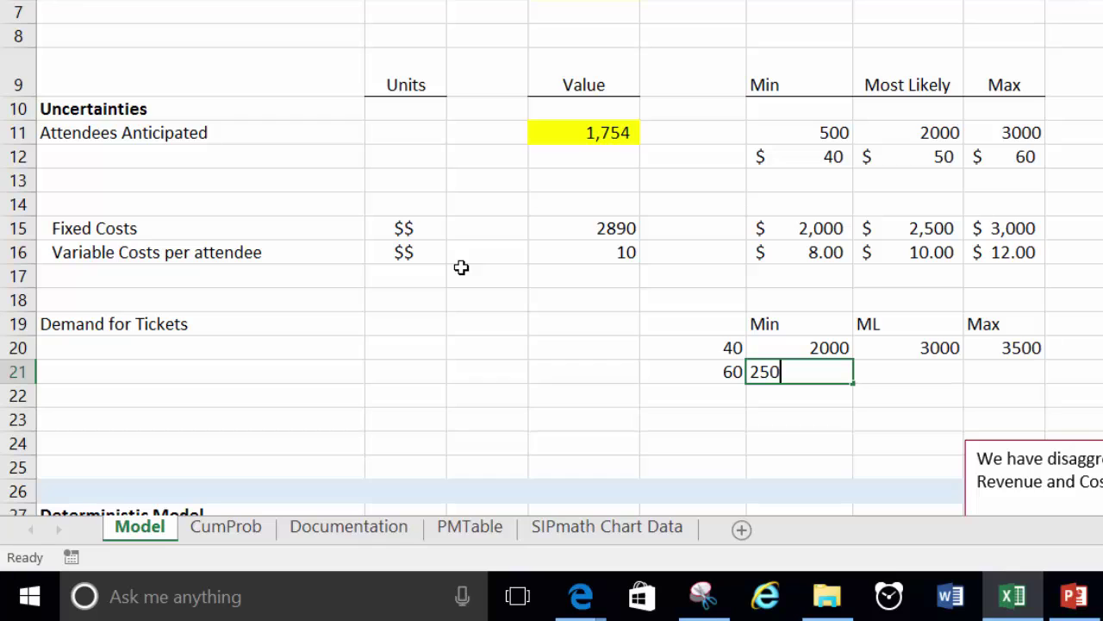
key(Tab)
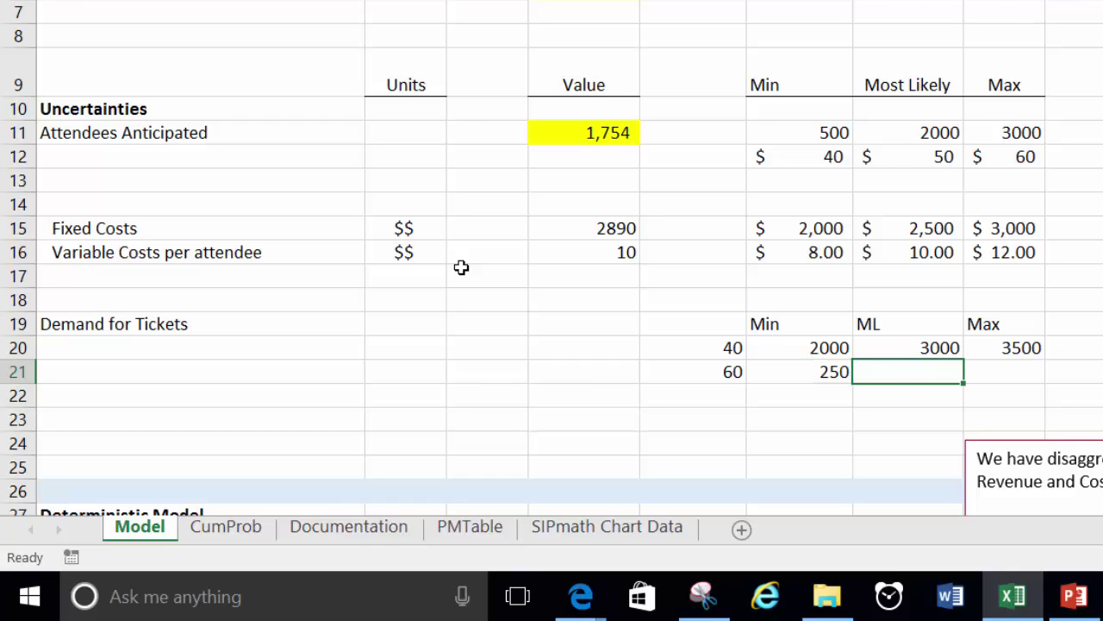
text(500)
key(Tab)
text(2000)
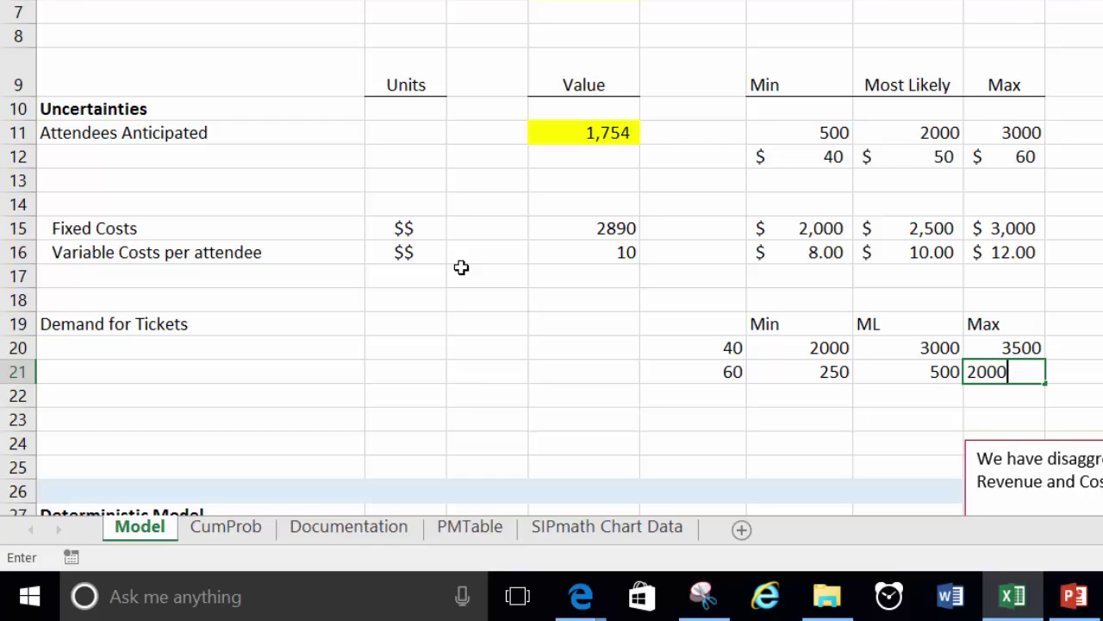
key(ctrl+Return)
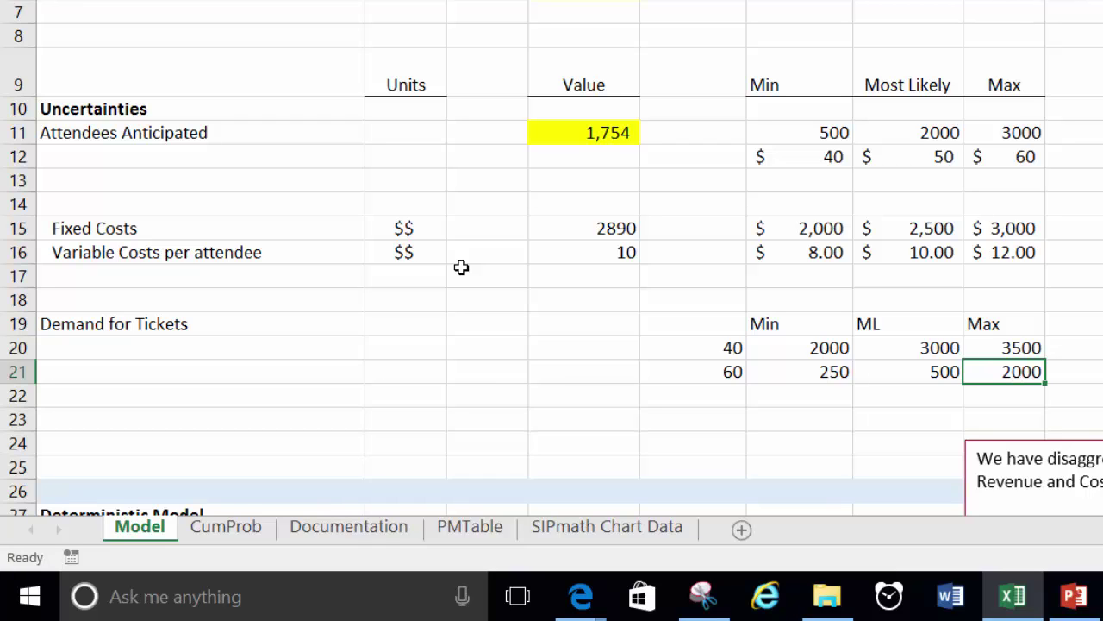
Step: Center the Min, ML and Max headings of the Demand for Tickets table
key(Up)
key(Up)
key(Left)
key(Left)
key(shift+Right)
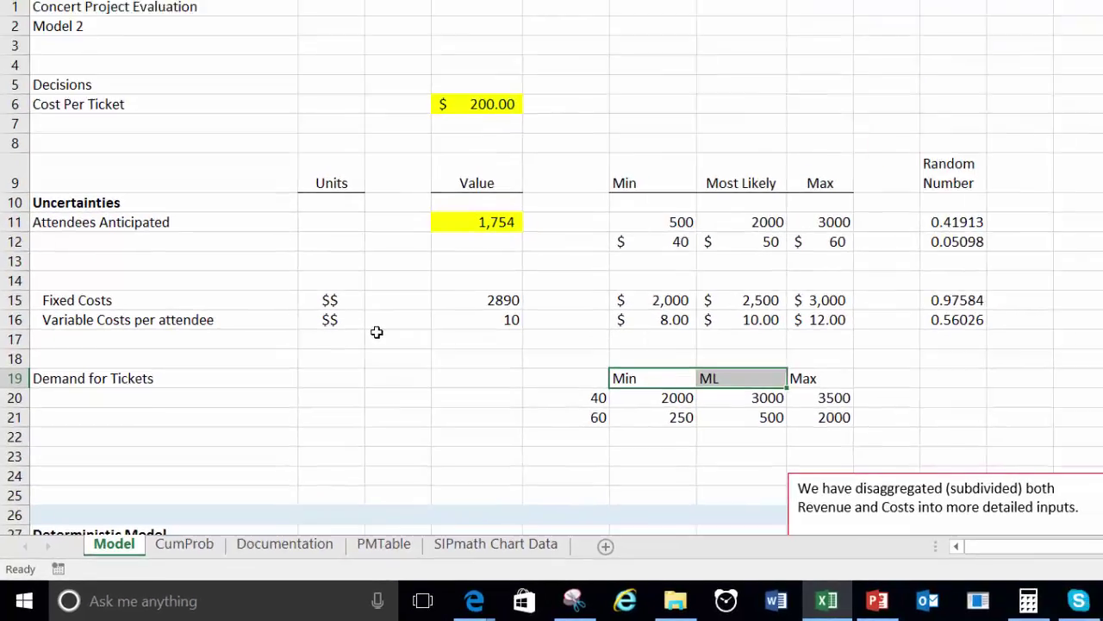
key(shift+Right)
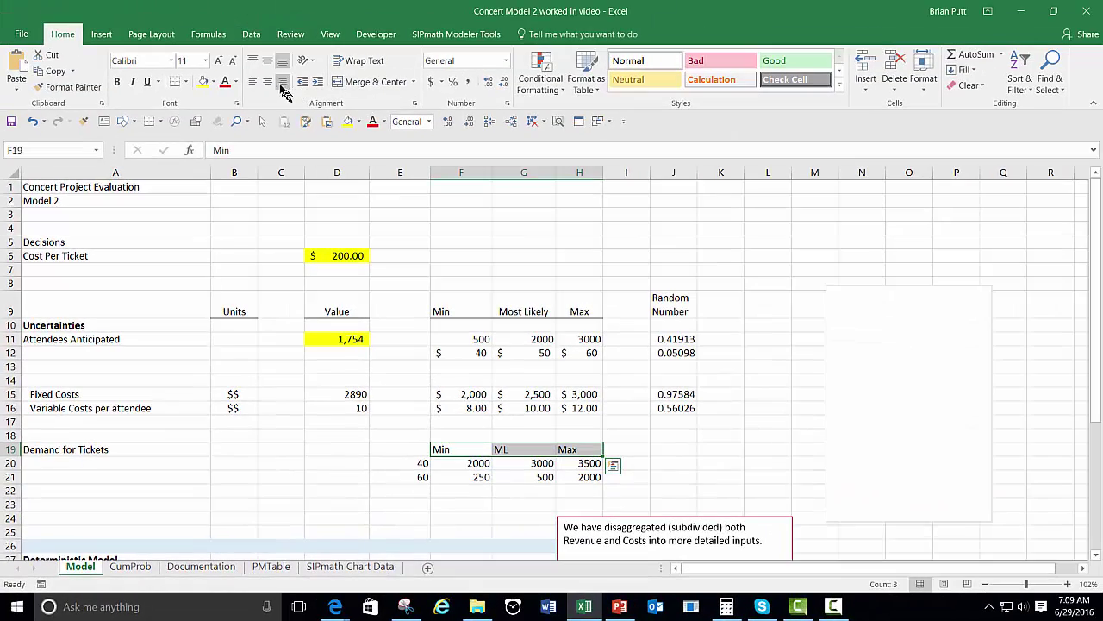
click(270, 84)
Step: Set the Cost Per Ticket decision value in D6 to 50
click(344, 259)
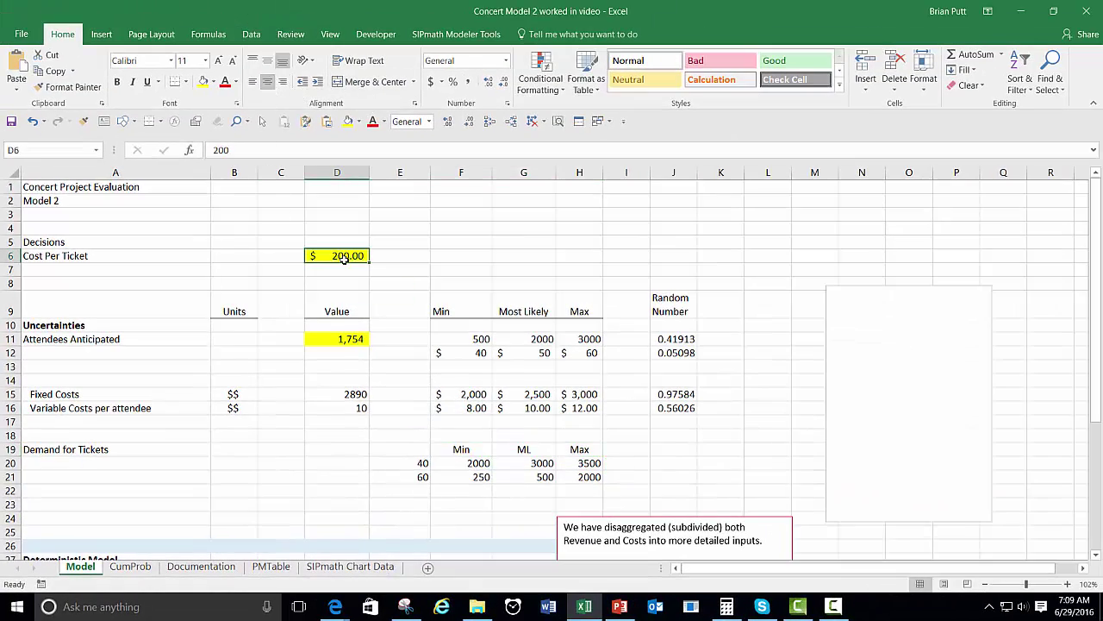
text(50)
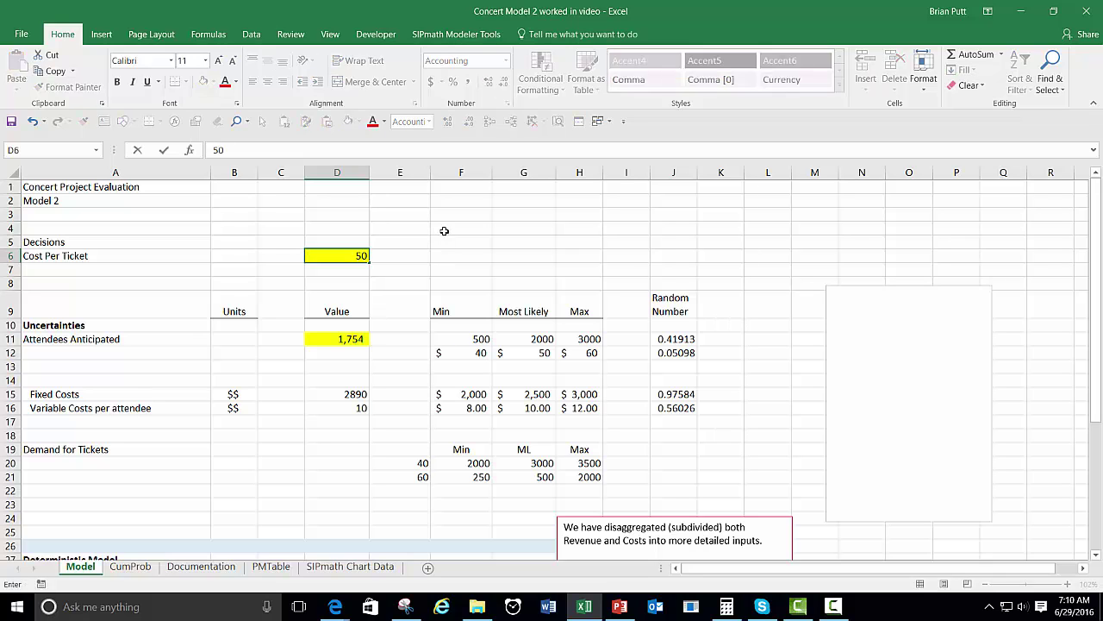
key(ctrl+Return)
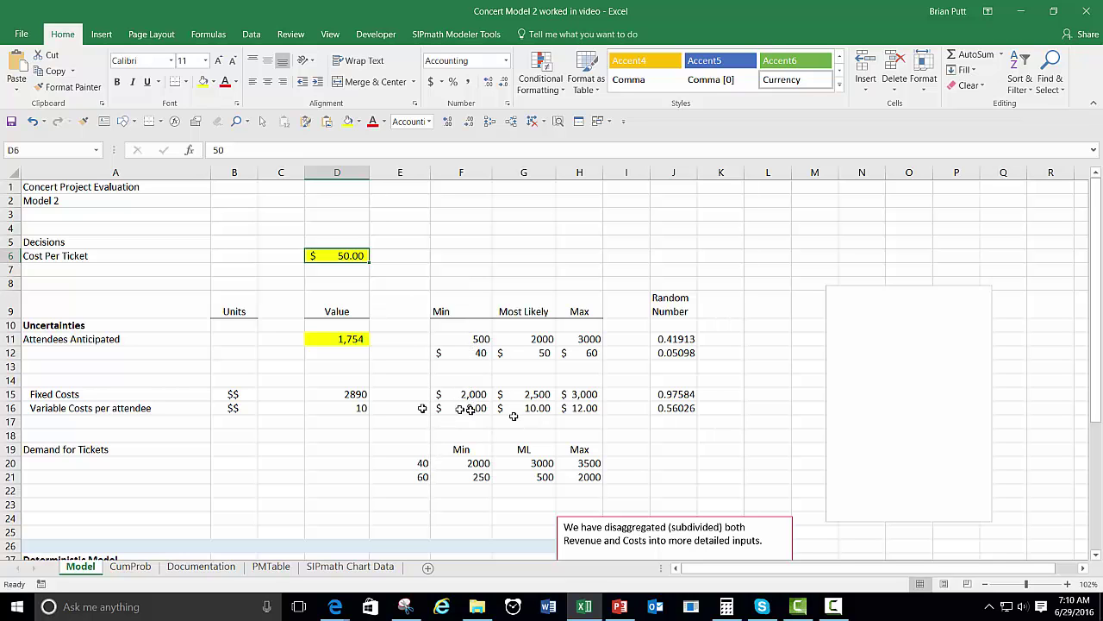
Step: On the CumProb sheet, copy the d_Profit column with its heading and all percentile values, E4 through E106
scroll(418, 417, down, 11)
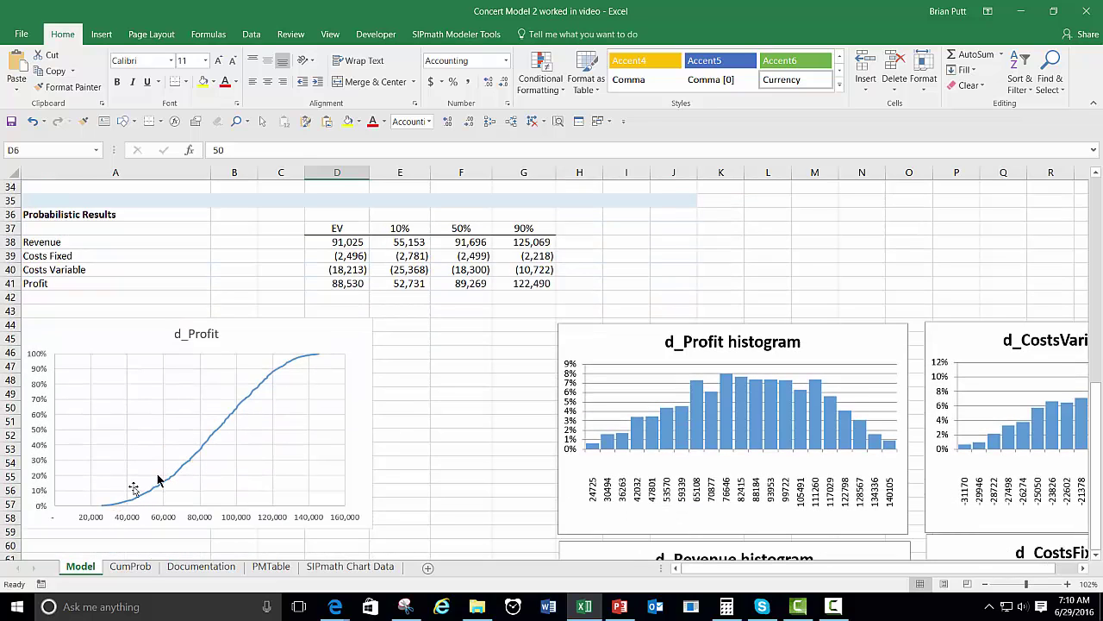
mouse_move(105, 509)
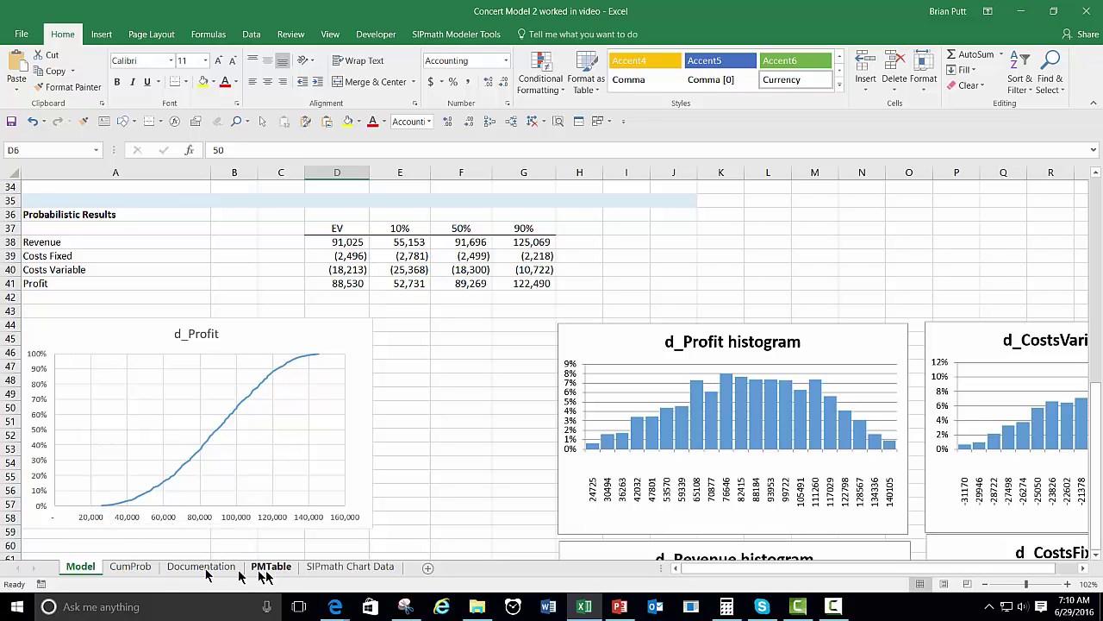
click(140, 574)
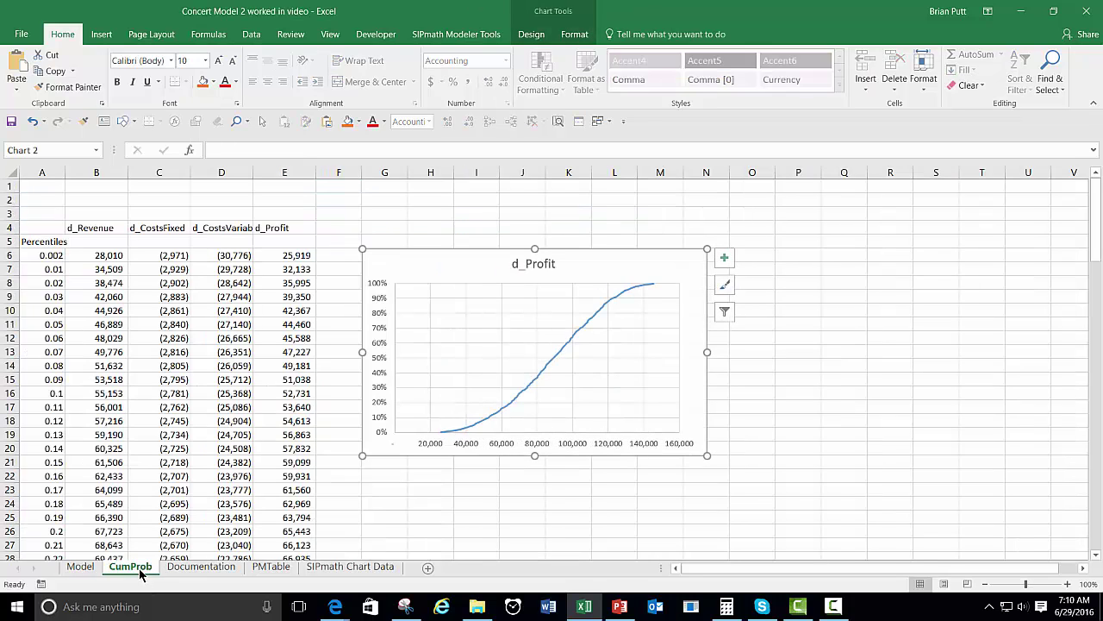
click(281, 254)
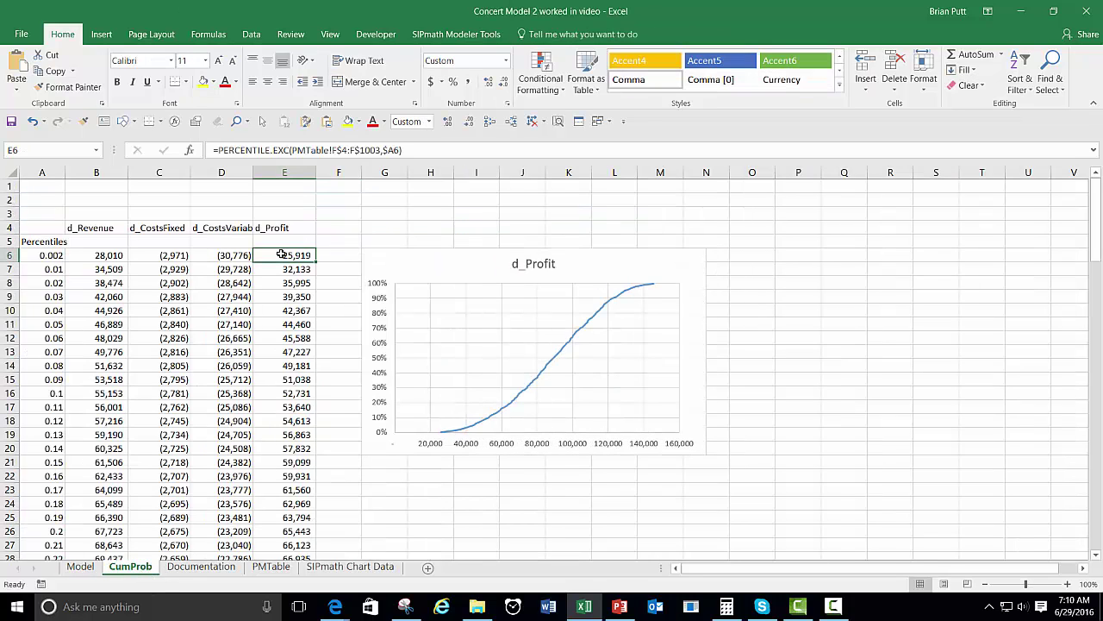
click(283, 228)
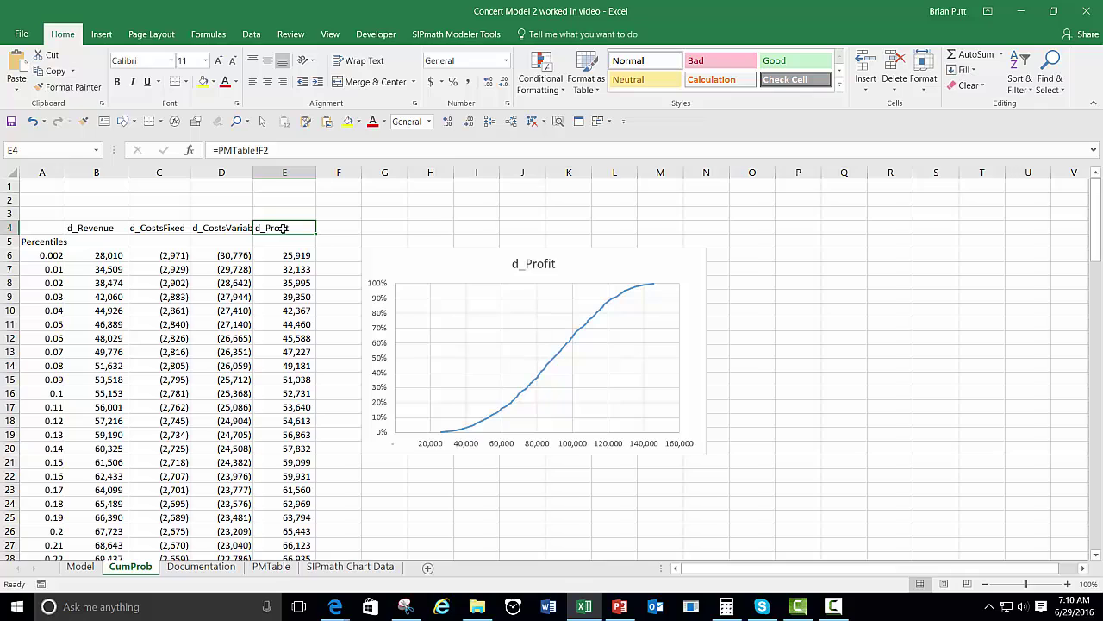
key(shift+Down)
key(shift+Down)
key(shift+Down)
key(shift+Down)
key(ctrl+shift+Down)
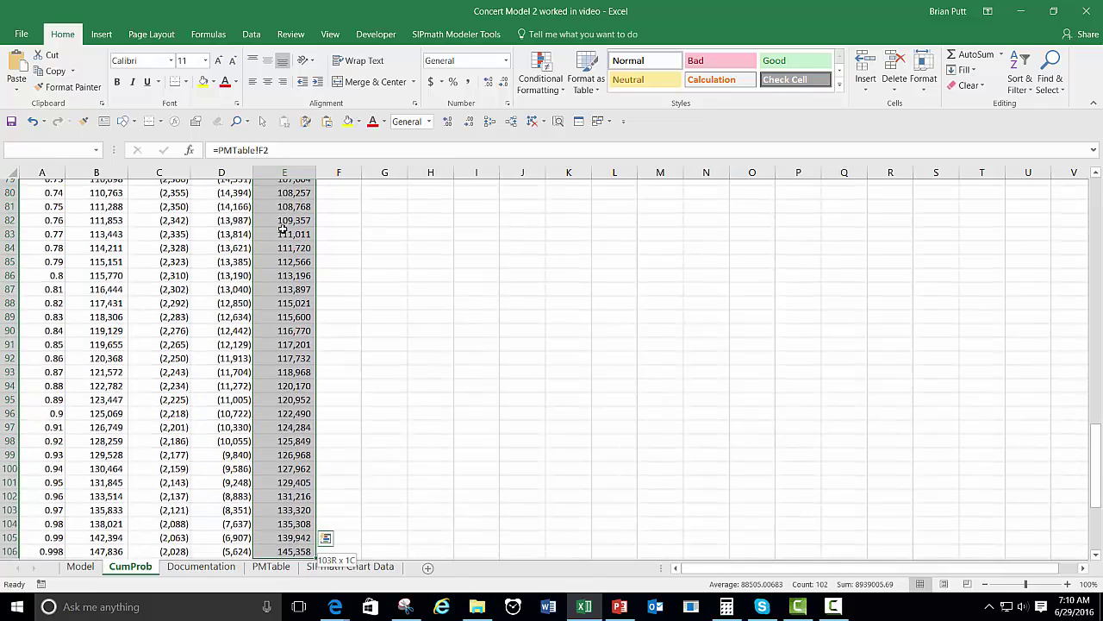
key(ctrl+c)
Step: Paste the copied d_Profit data starting at P4 as static values, including the source number formatting
key(Up)
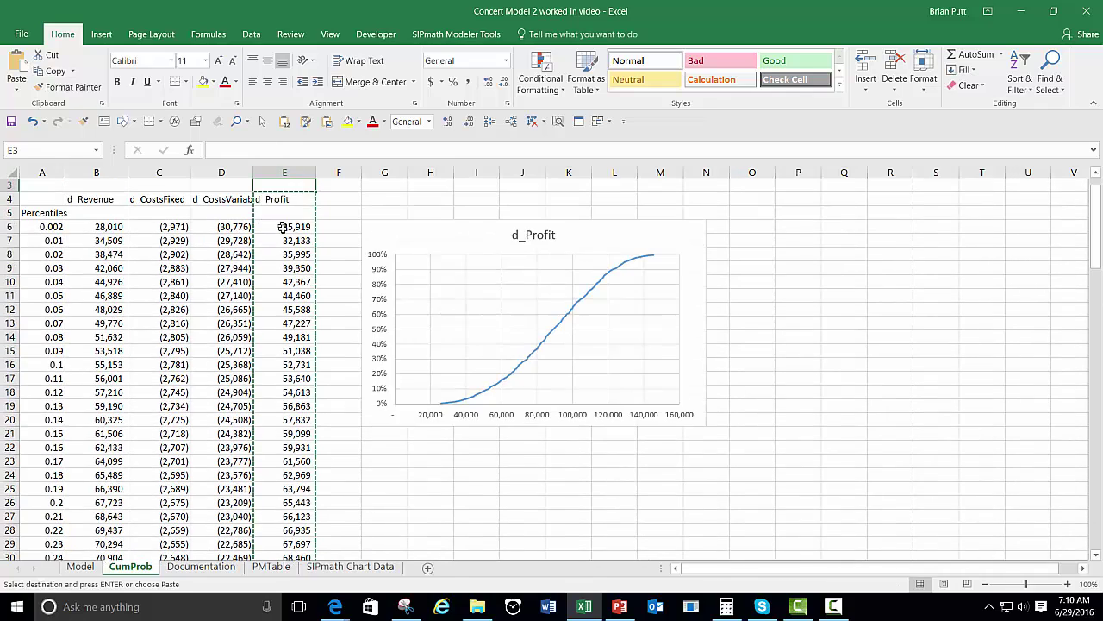
key(Right)
key(Down)
key(Right)
key(Right)
key(Right)
key(Right)
key(Right)
key(Right)
key(Right)
key(Right)
key(Right)
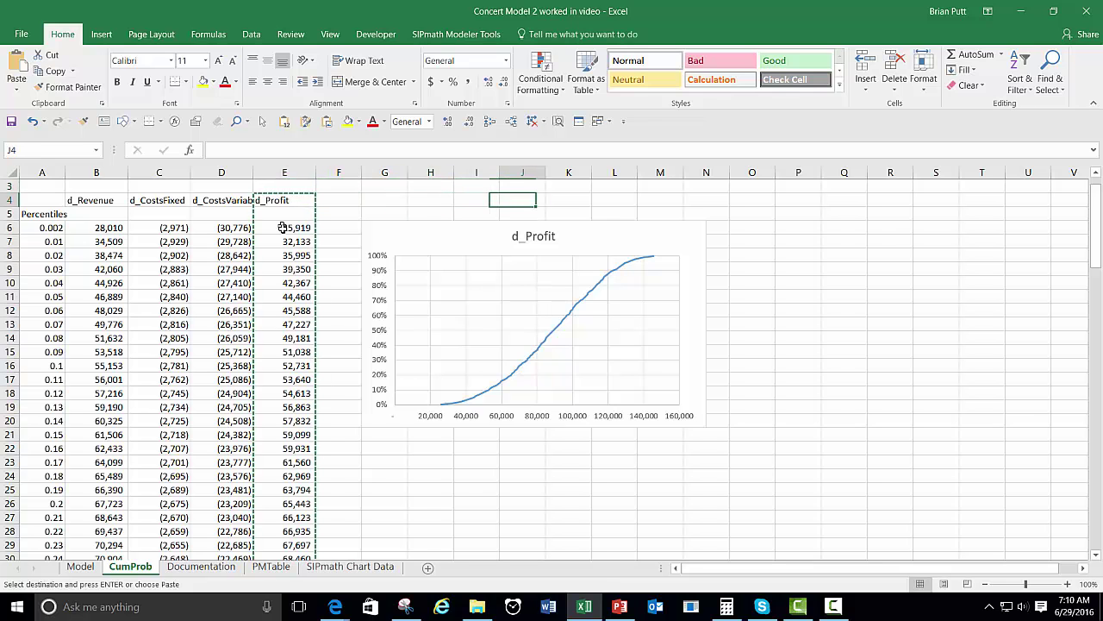
key(Right)
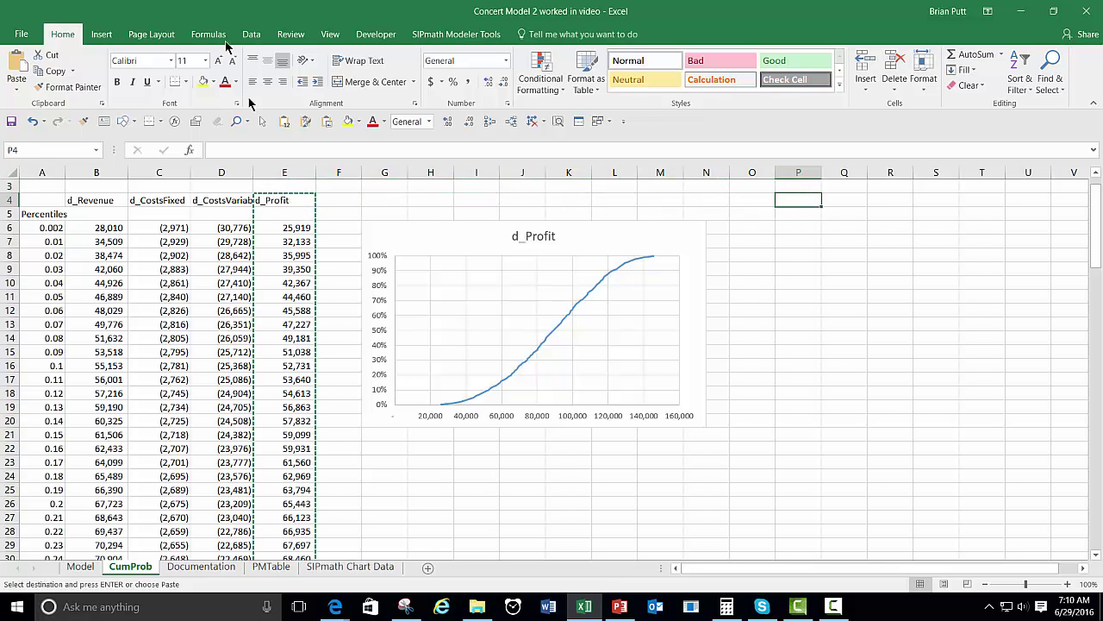
click(286, 122)
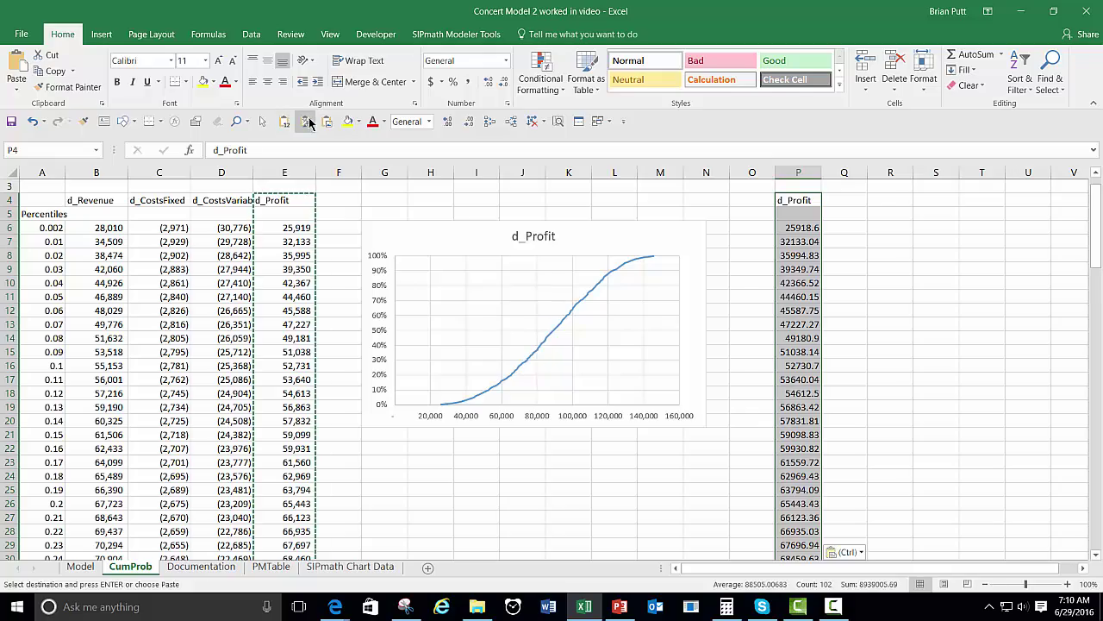
click(306, 121)
Step: Label the pasted profit column Reference Profit $50 in P3
click(794, 201)
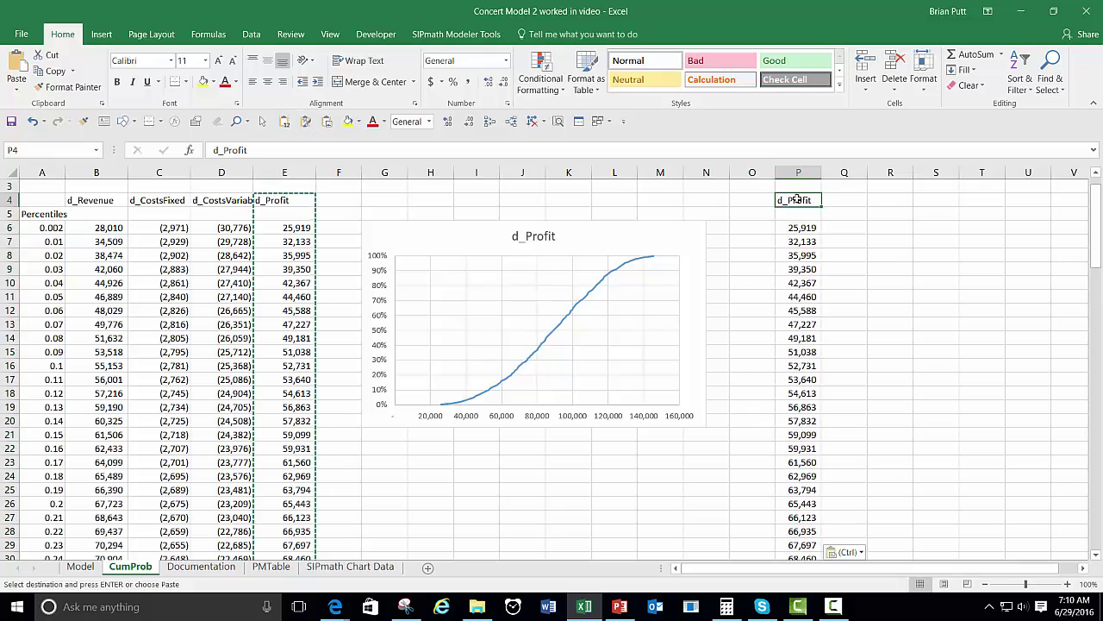
click(793, 185)
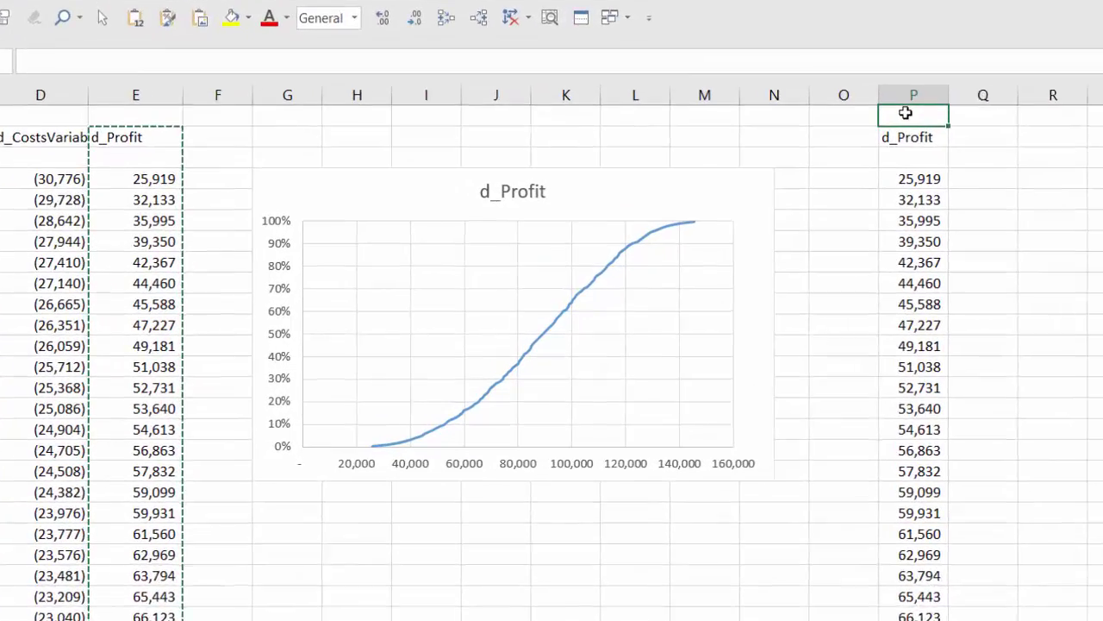
text(Re)
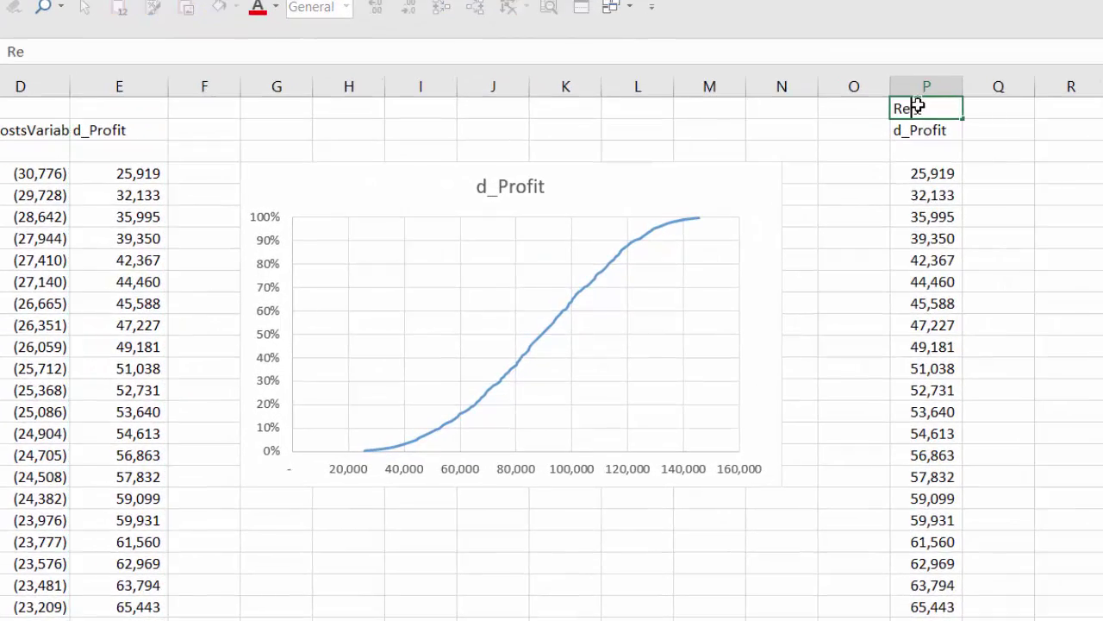
text(ference Profit)
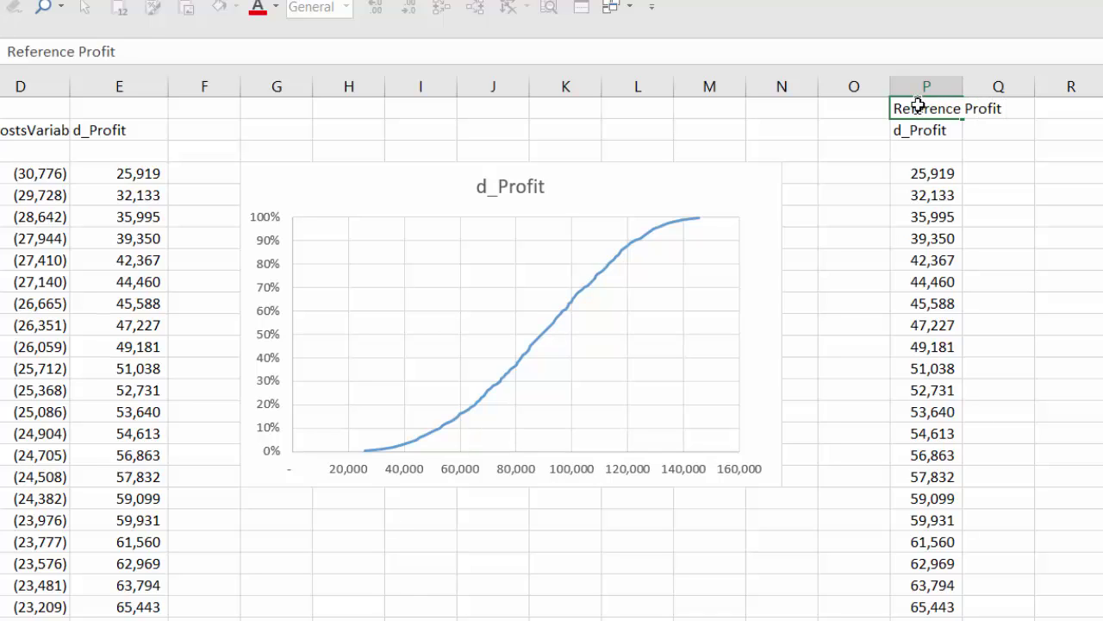
text( $50)
key(ctrl+Return)
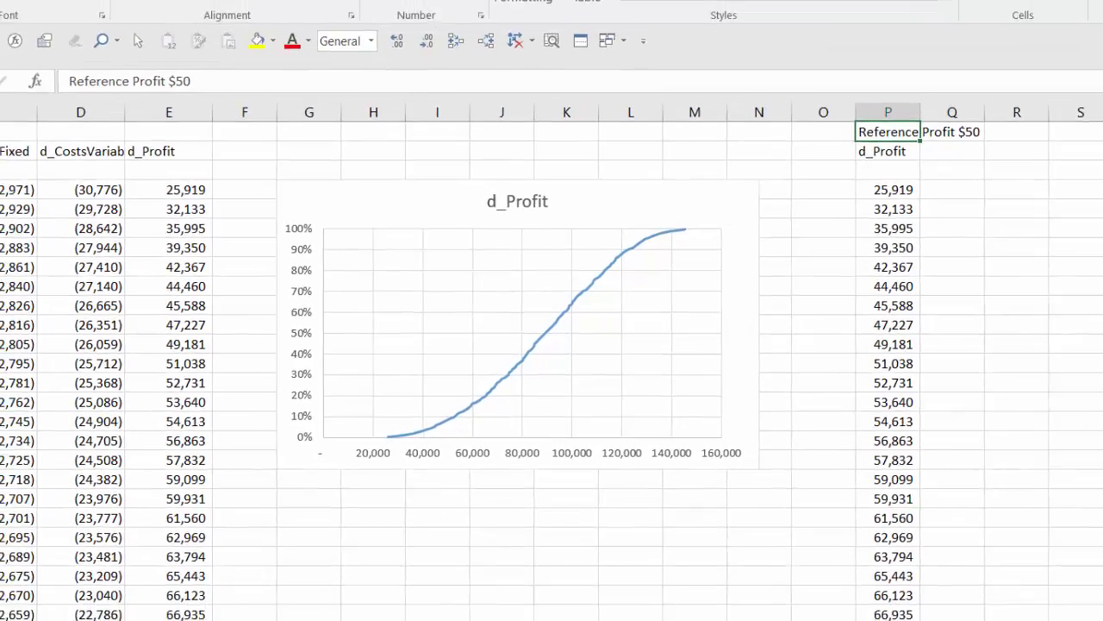
Step: Return to the Model sheet and bring up the decision, uncertainty and ticket demand inputs
click(86, 566)
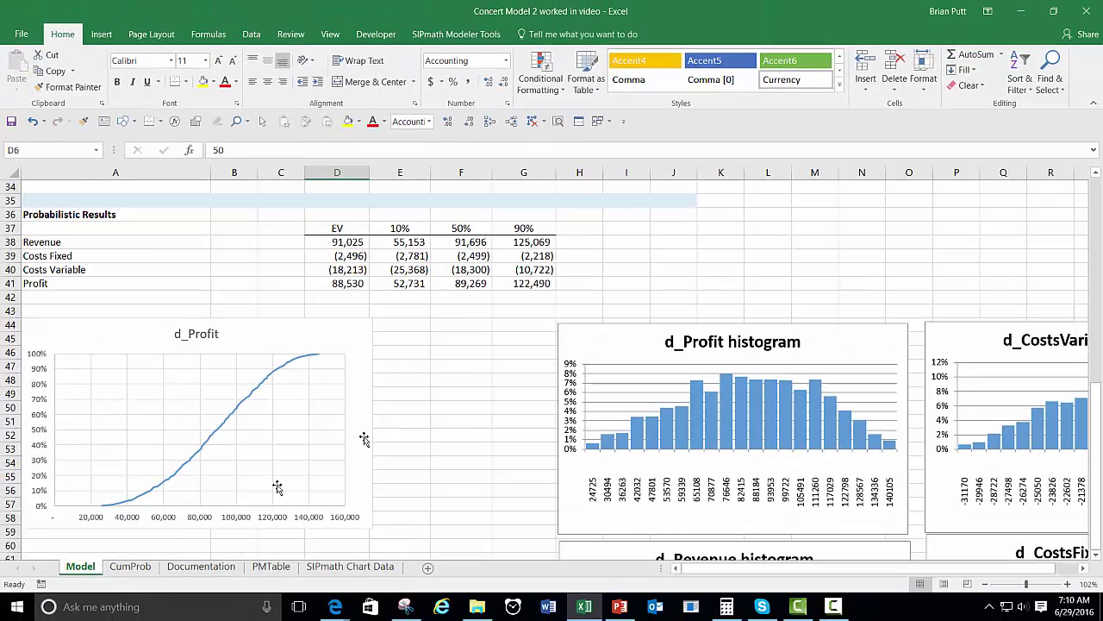
scroll(780, 359, up, 8)
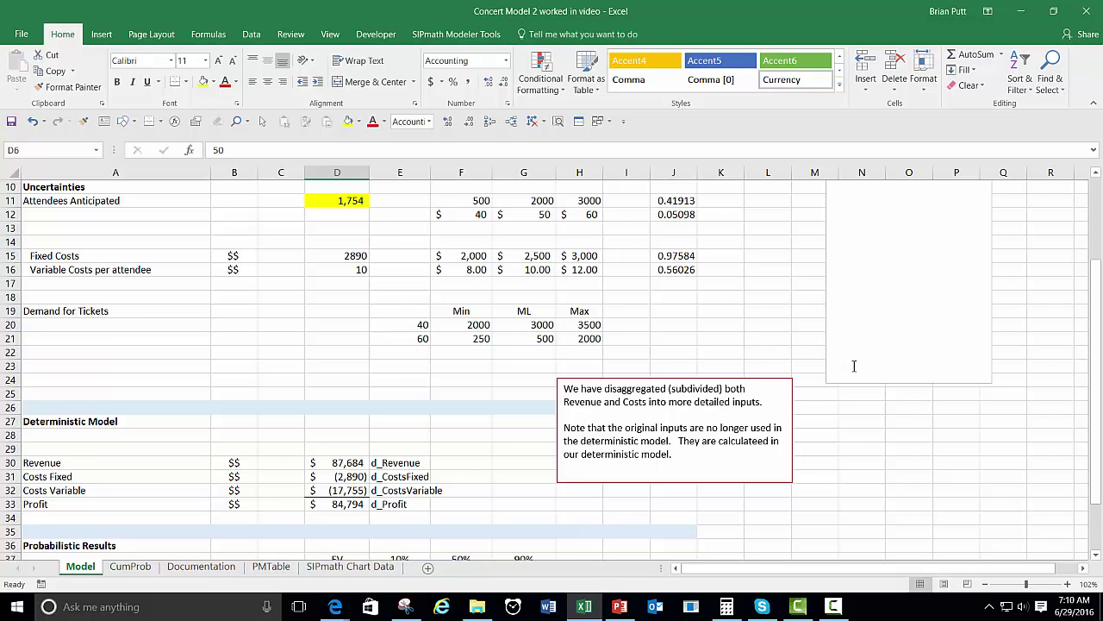
scroll(854, 365, up, 2)
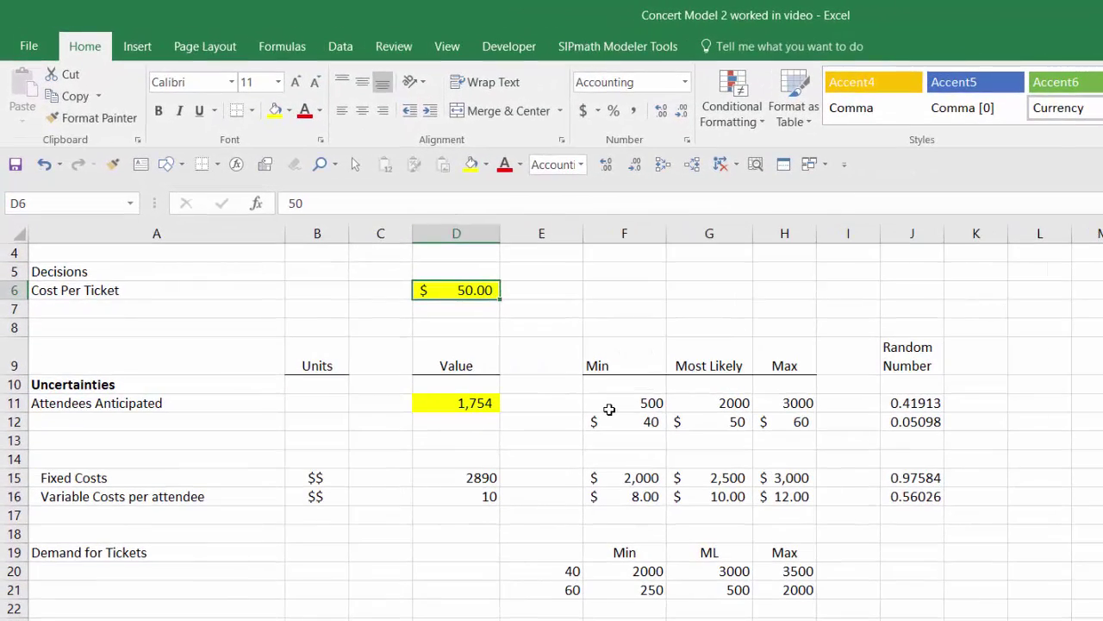
Step: Clear the leftover ticket price minimum, most likely, maximum and random number entries in F12 through J12
click(609, 409)
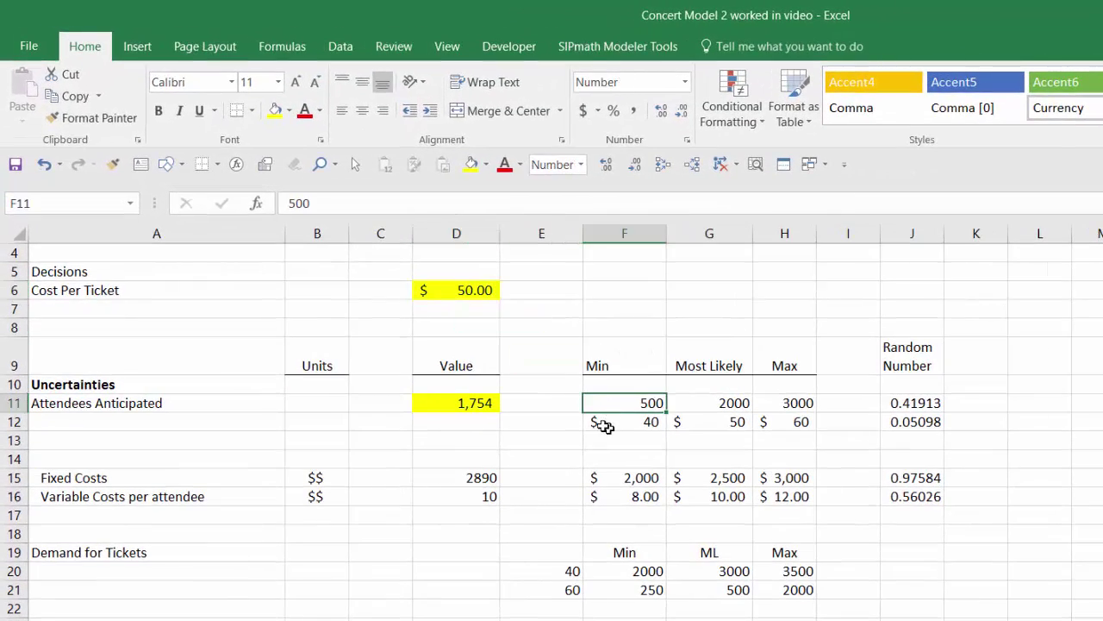
drag(606, 420, 920, 433)
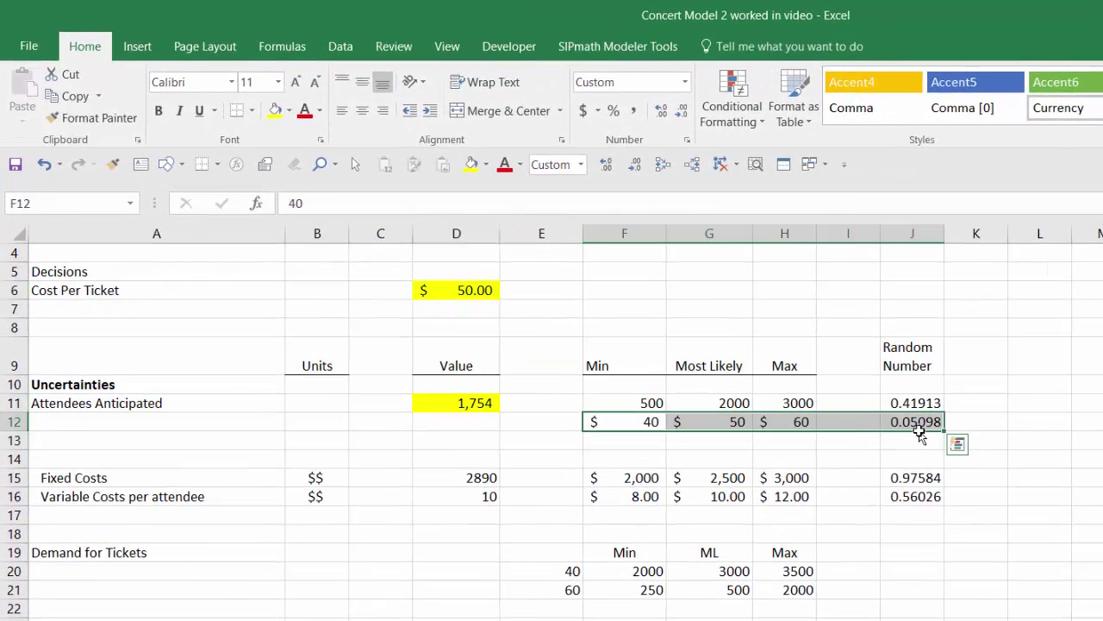
key(Delete)
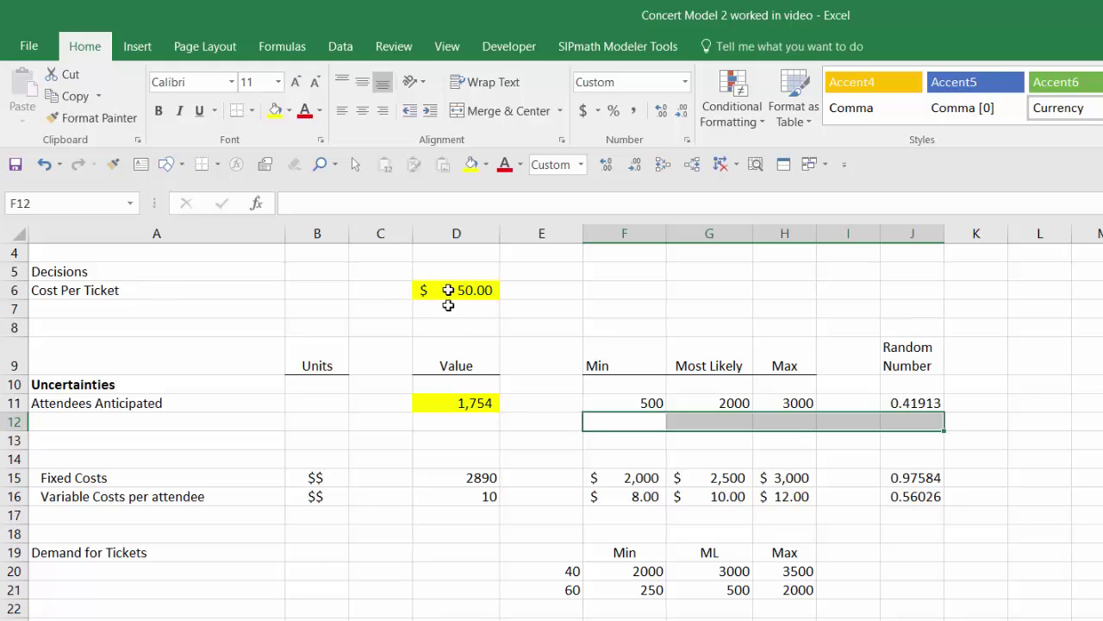
scroll(1100, 582, down, 1)
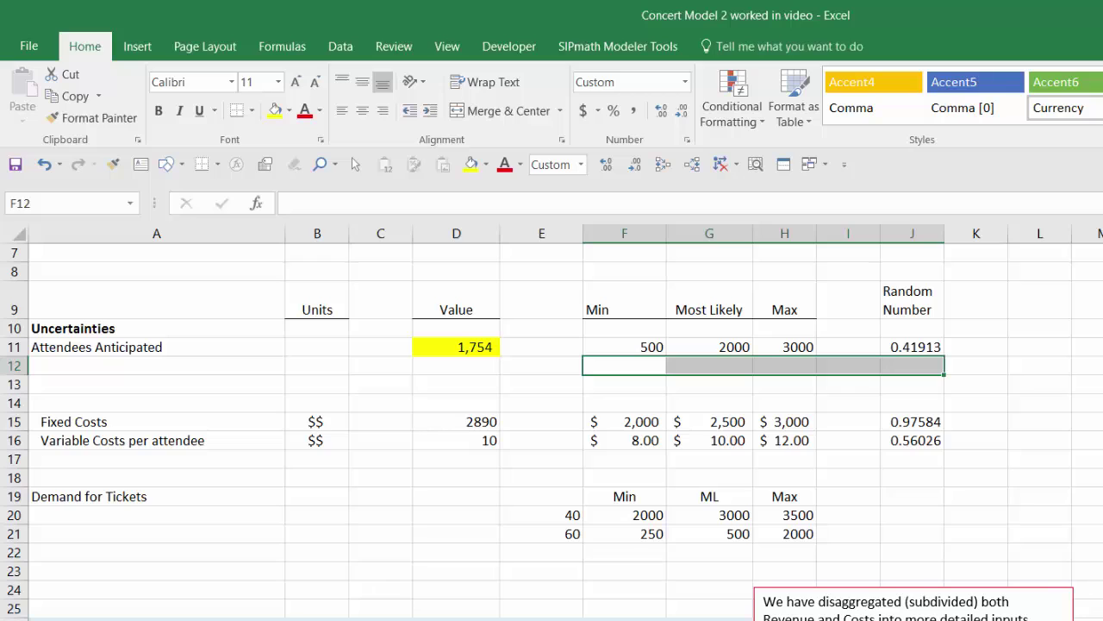
Step: Label the price column of the Demand for Tickets table Ticket Price in E19
click(616, 345)
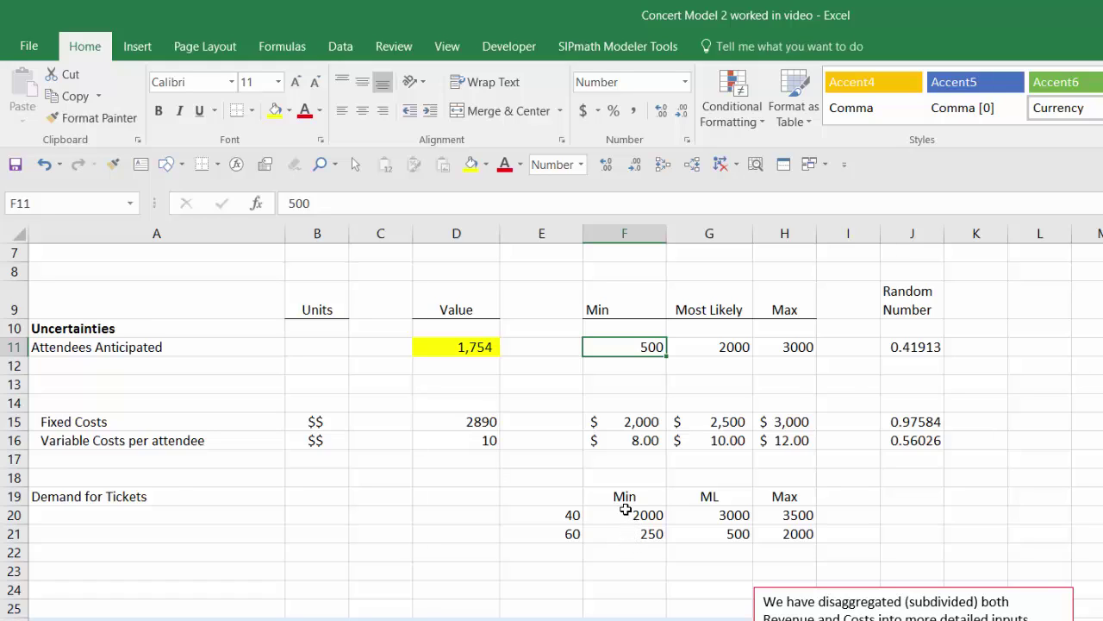
click(555, 496)
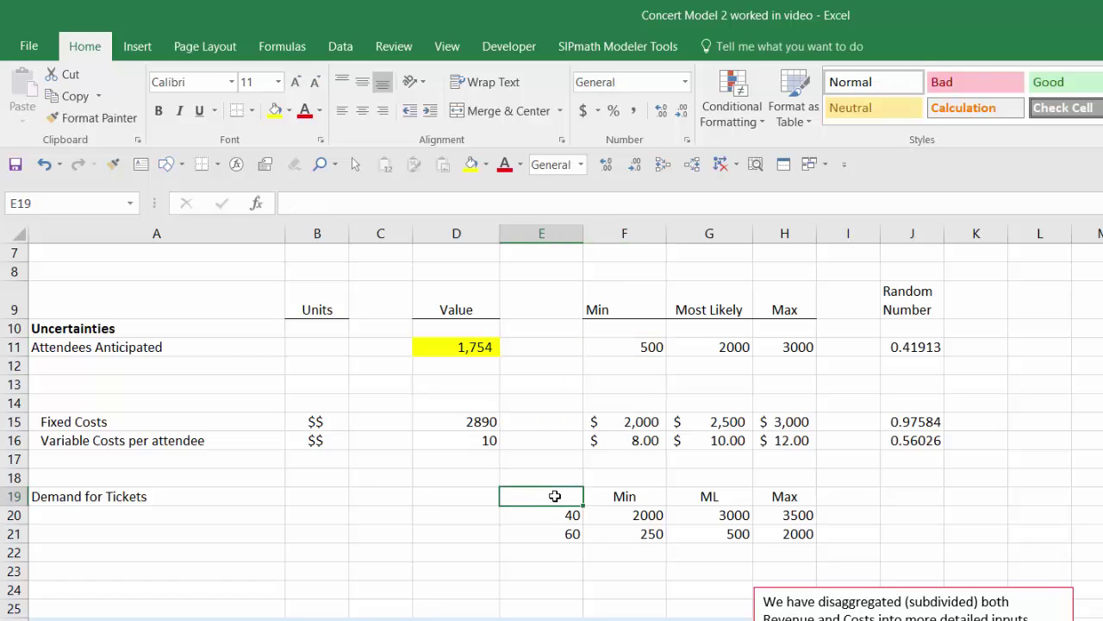
text(Ticke)
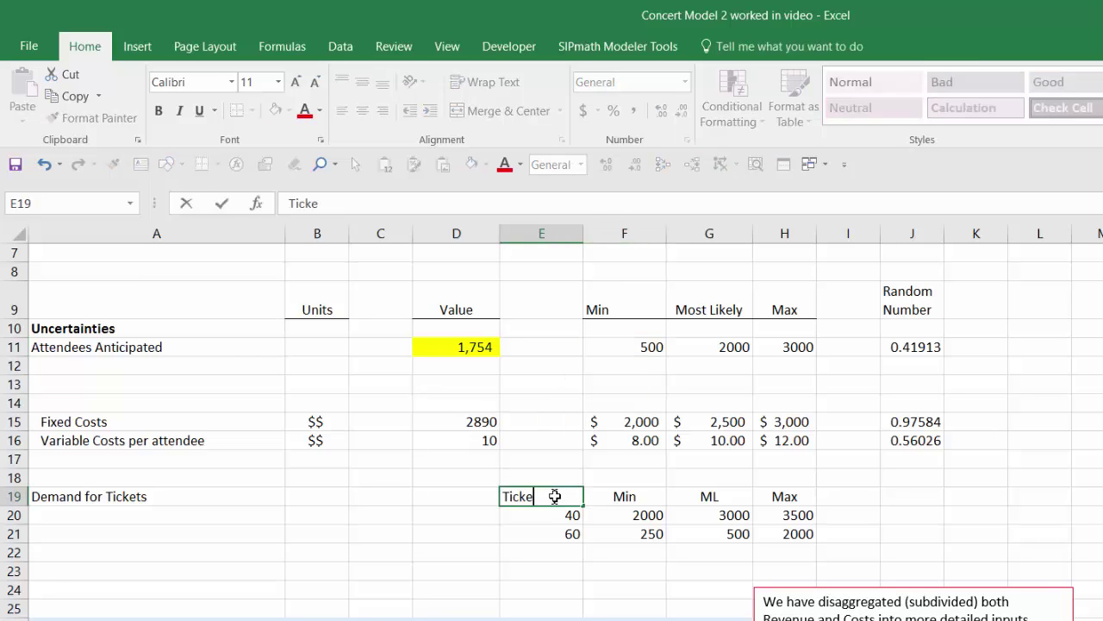
text(t Price)
key(ctrl+Return)
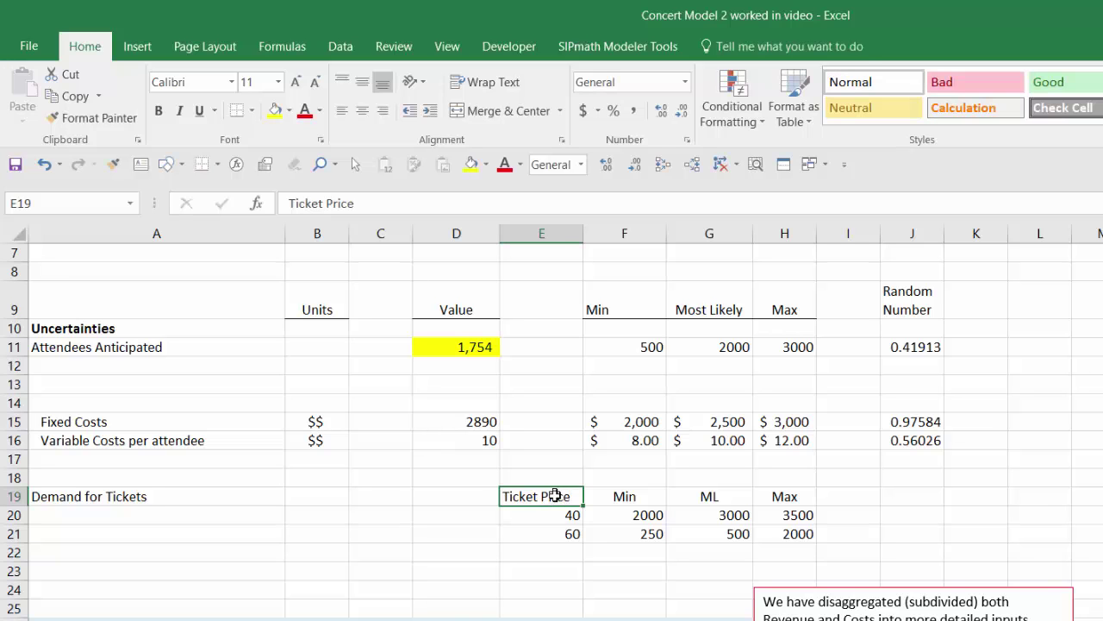
Step: Replace the minimum attendees in F11 with the formula =TREND(F20:F21,E20:E21,D6), based on the demand table and the cost per ticket
key(Right)
key(Right)
key(Left)
key(Up)
key(Up)
key(Up)
key(Up)
key(Up)
key(Up)
key(Up)
key(Up)
key(Up)
key(Up)
key(Up)
key(Up)
key(Up)
key(Up)
key(Up)
key(Up)
key(Up)
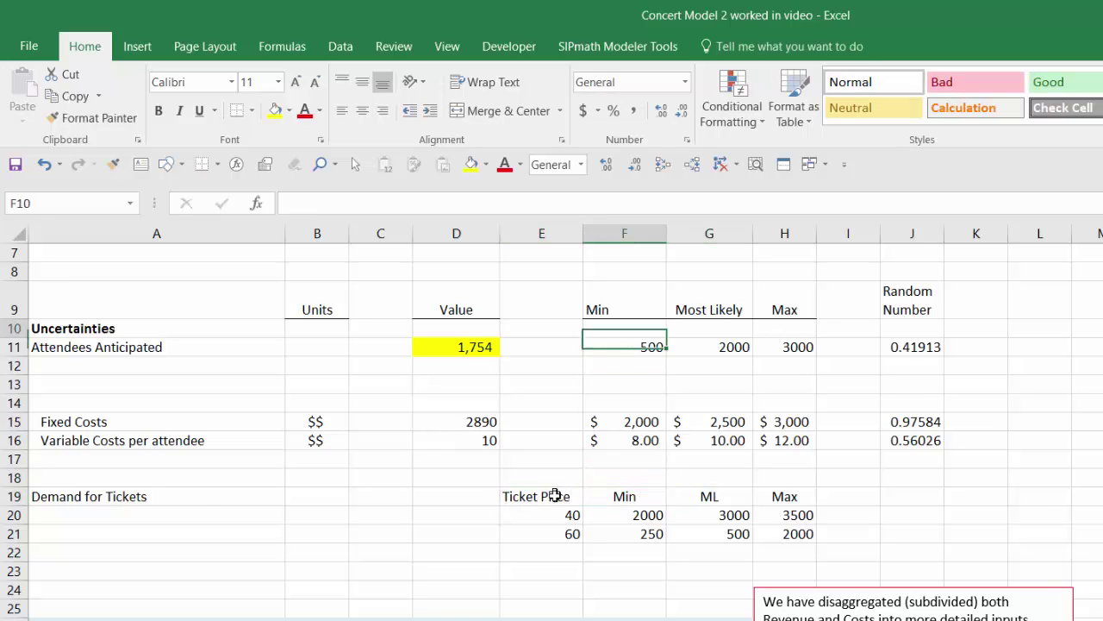
key(Down)
key(Down)
key(Down)
key(Down)
key(Down)
key(Down)
key(Down)
key(Down)
key(Down)
key(Down)
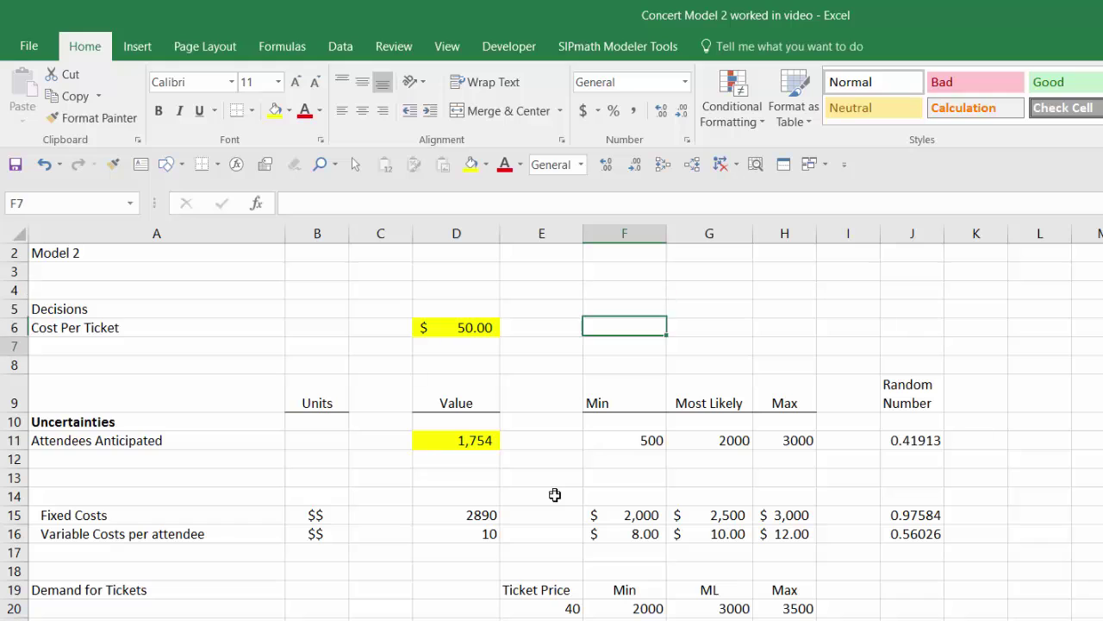
key(Up)
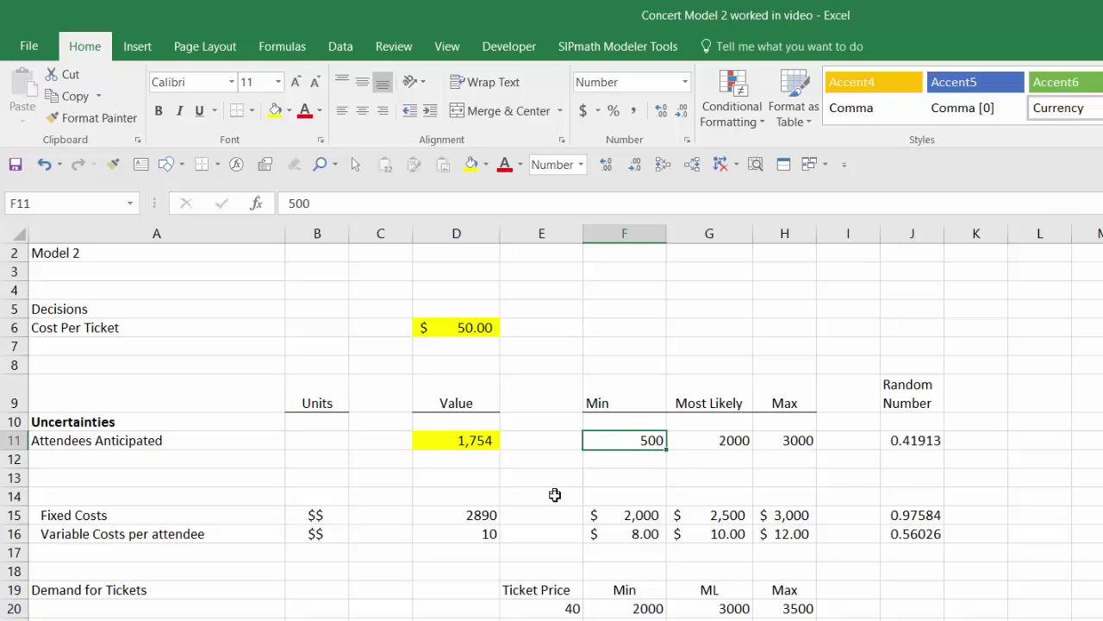
text(=trend)
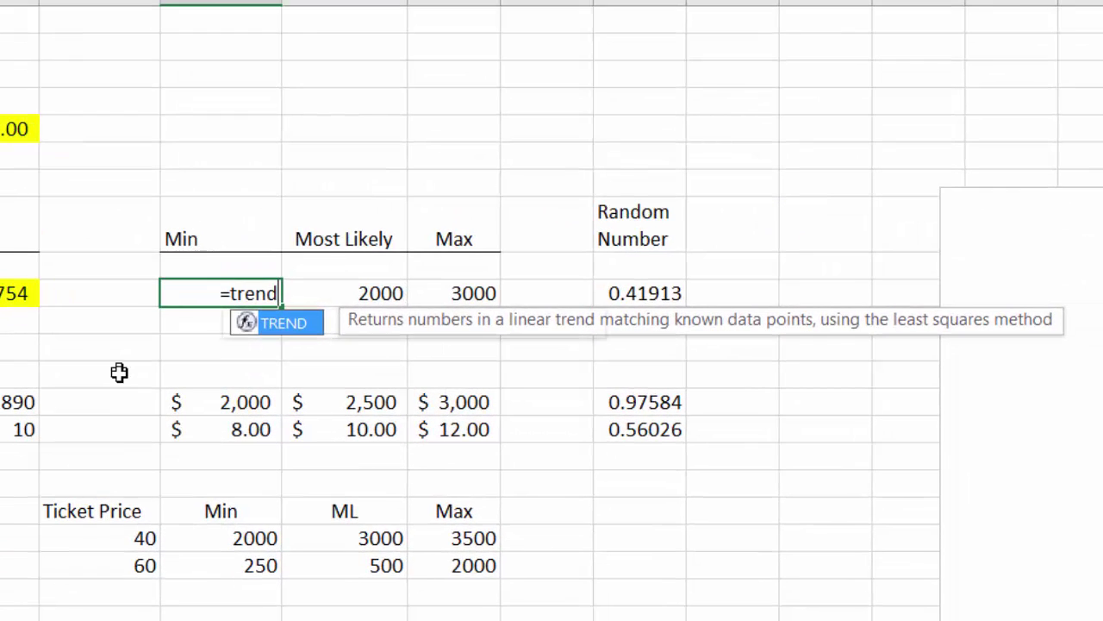
text(()
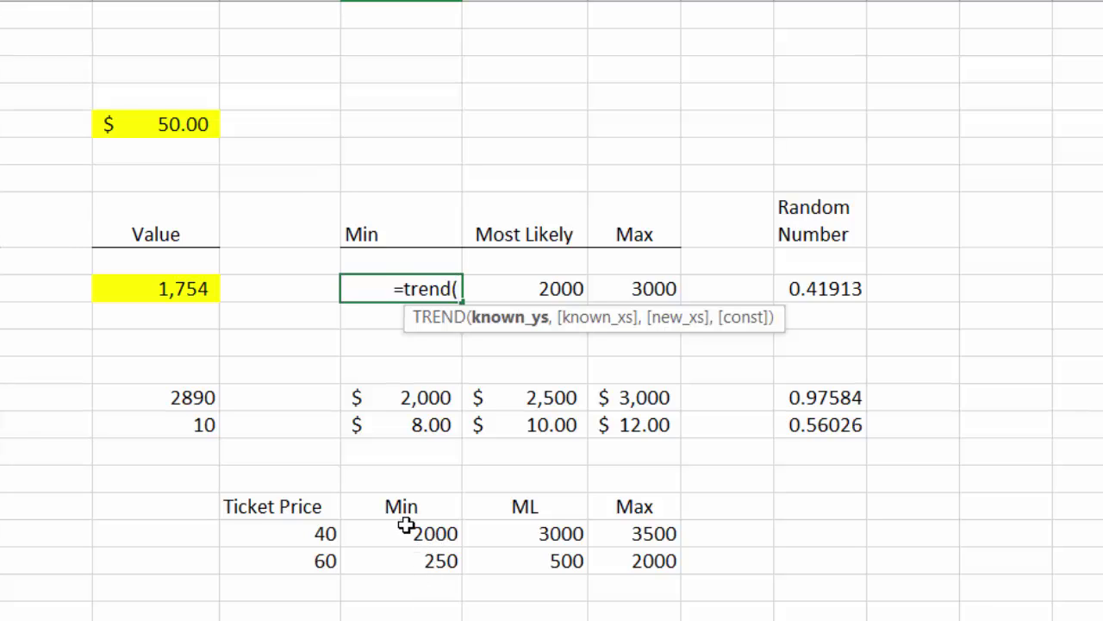
drag(407, 527, 404, 554)
text(,)
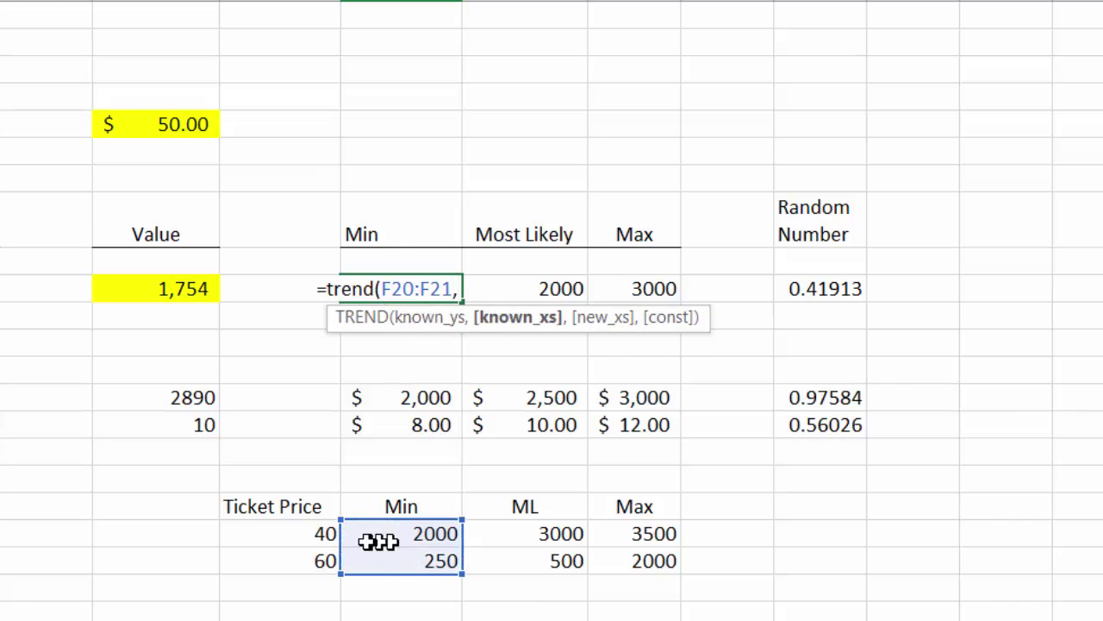
drag(316, 539, 312, 561)
text(,)
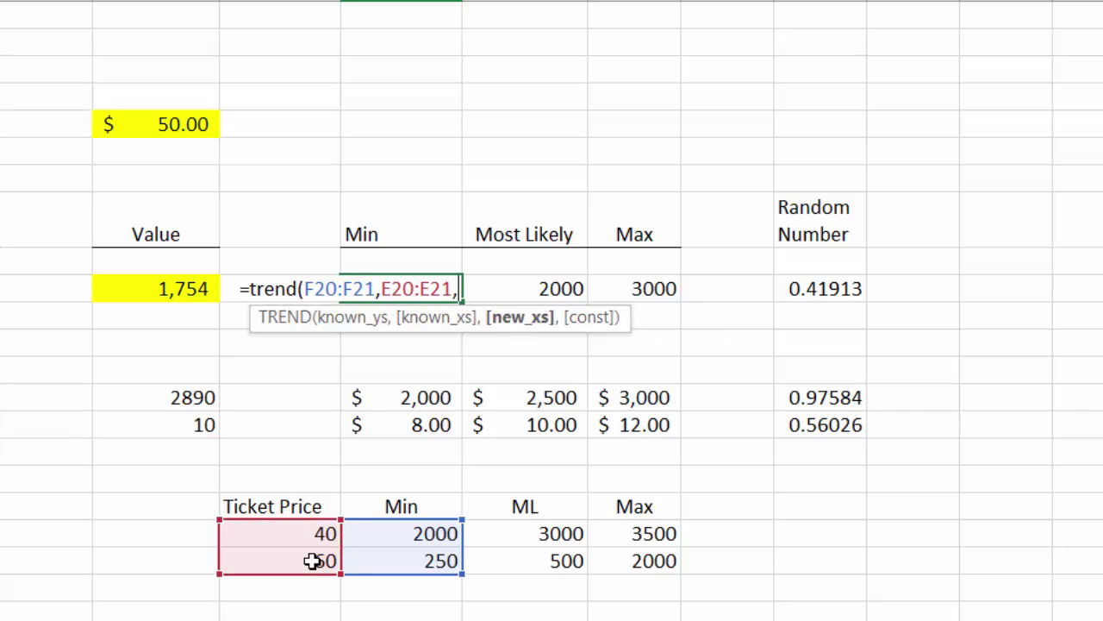
click(172, 127)
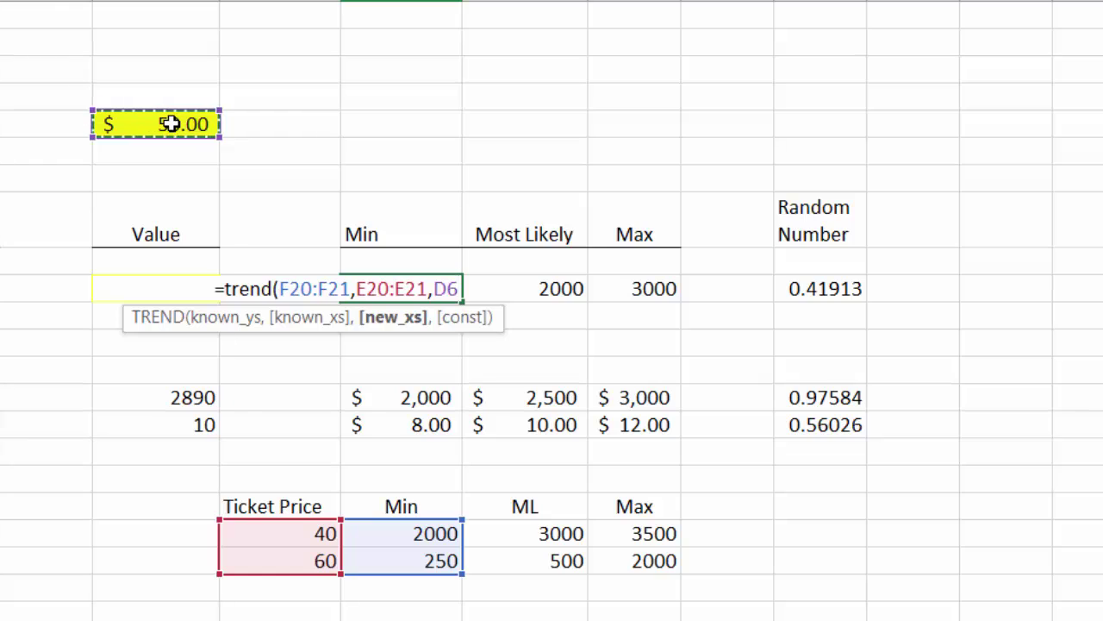
text())
key(ctrl+Return)
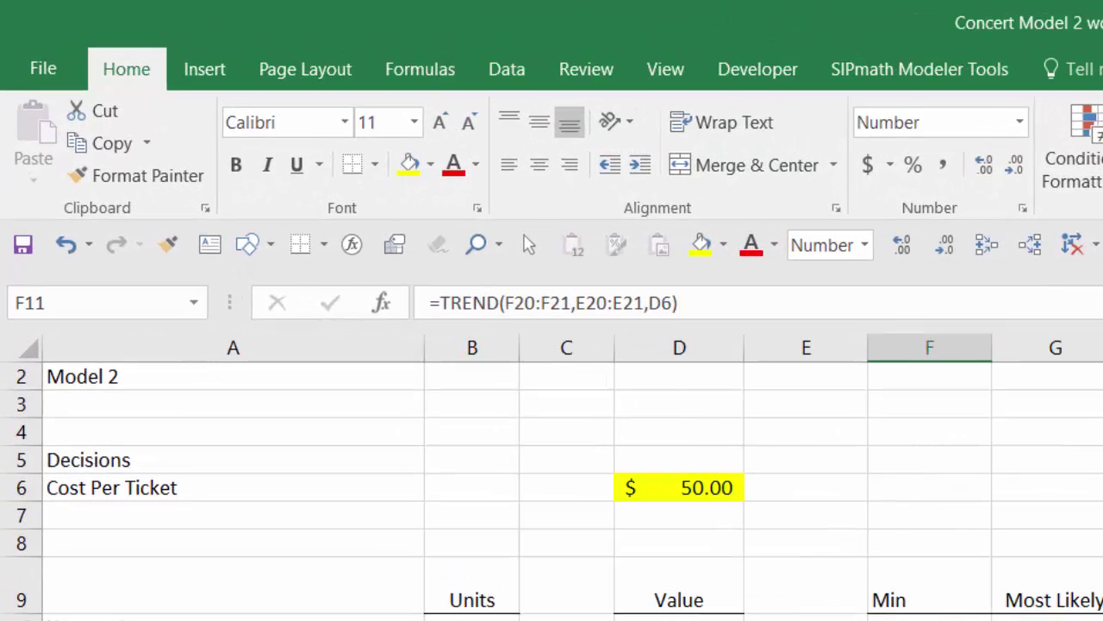
Step: Make the ticket price references in the F11 formula absolute, as $E$20:$E$21 and $D$6
click(669, 302)
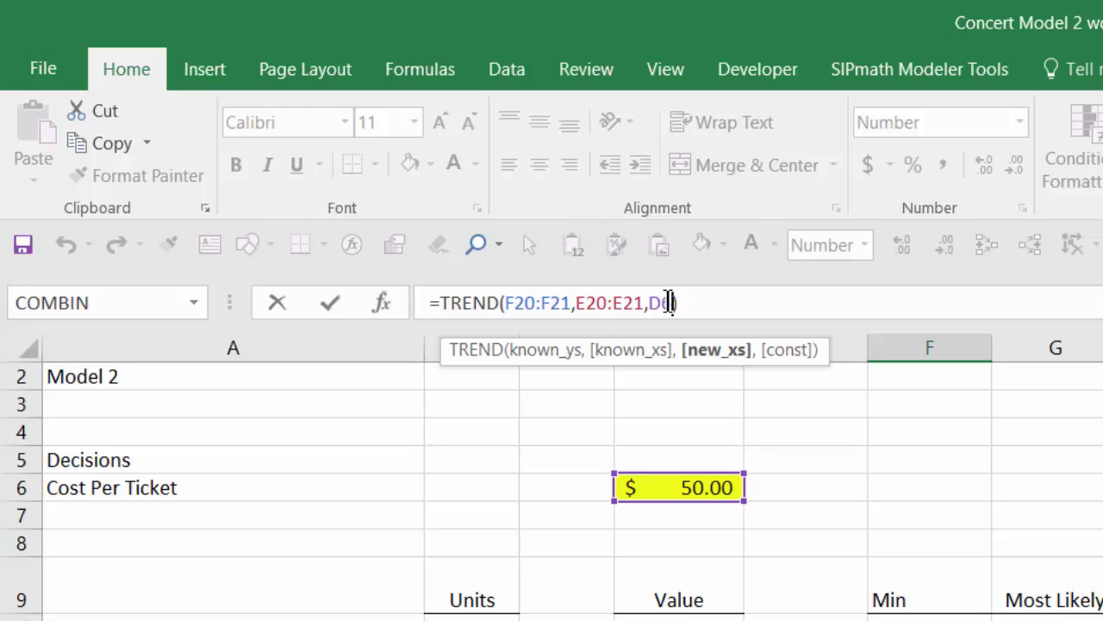
key(F4)
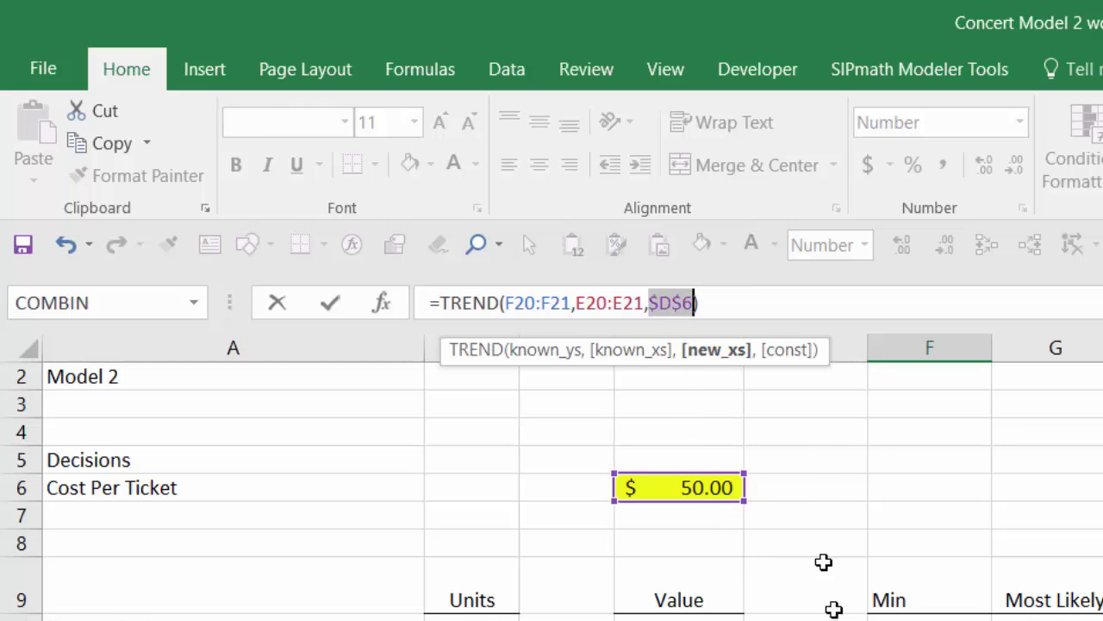
click(587, 311)
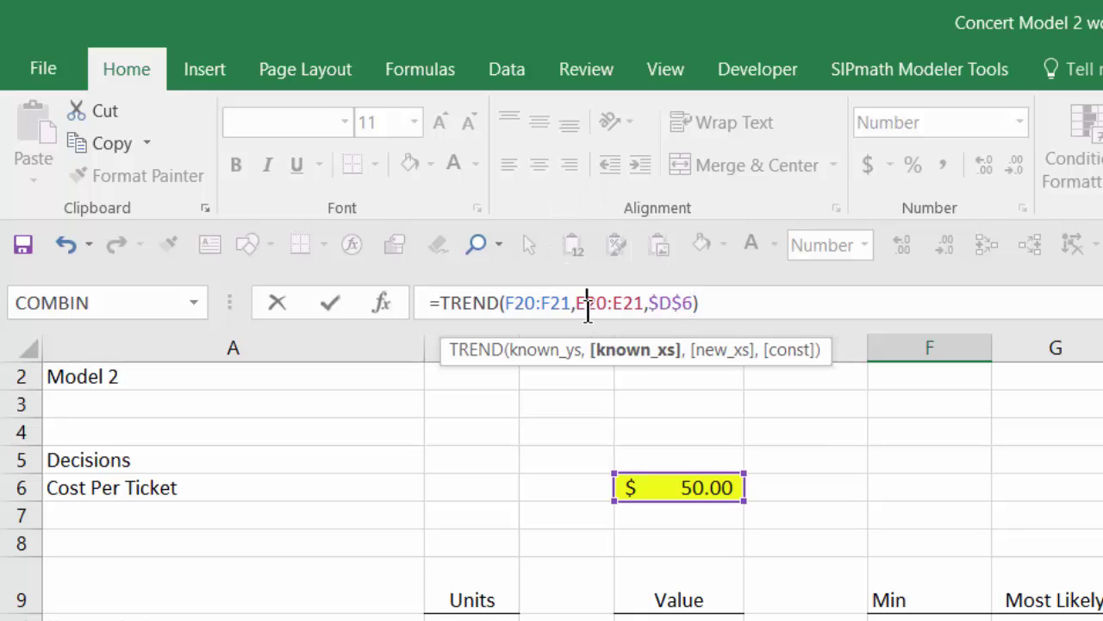
key(F4)
click(648, 303)
key(F4)
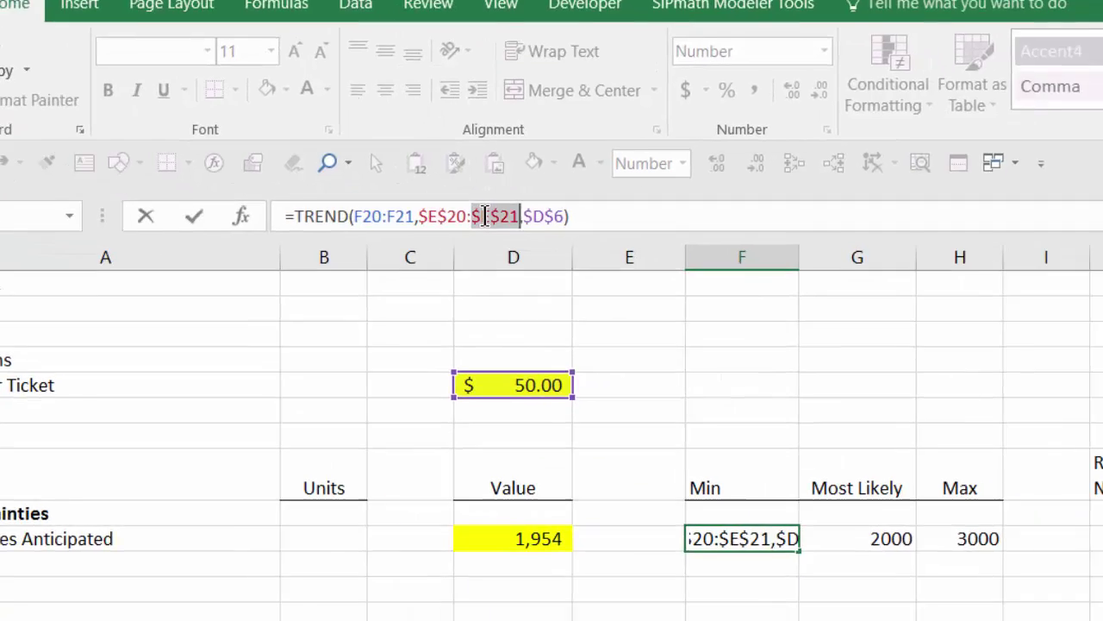
key(Return)
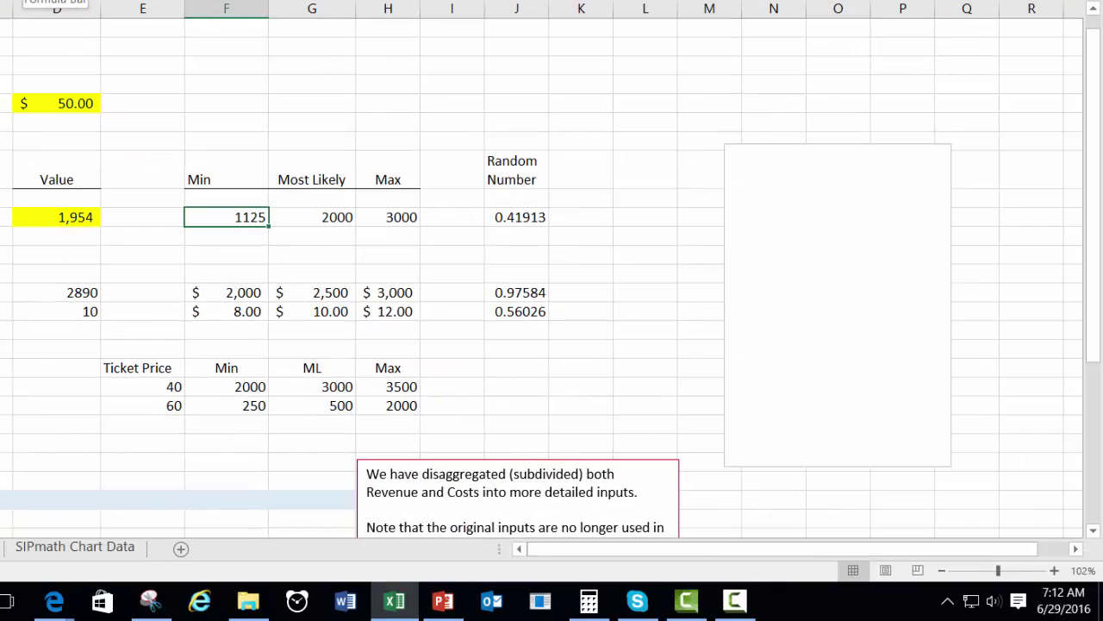
Step: Copy the F11 trend formula into the Most Likely and Max cells, G11 and H11
key(Right)
key(ctrl+v)
key(Right)
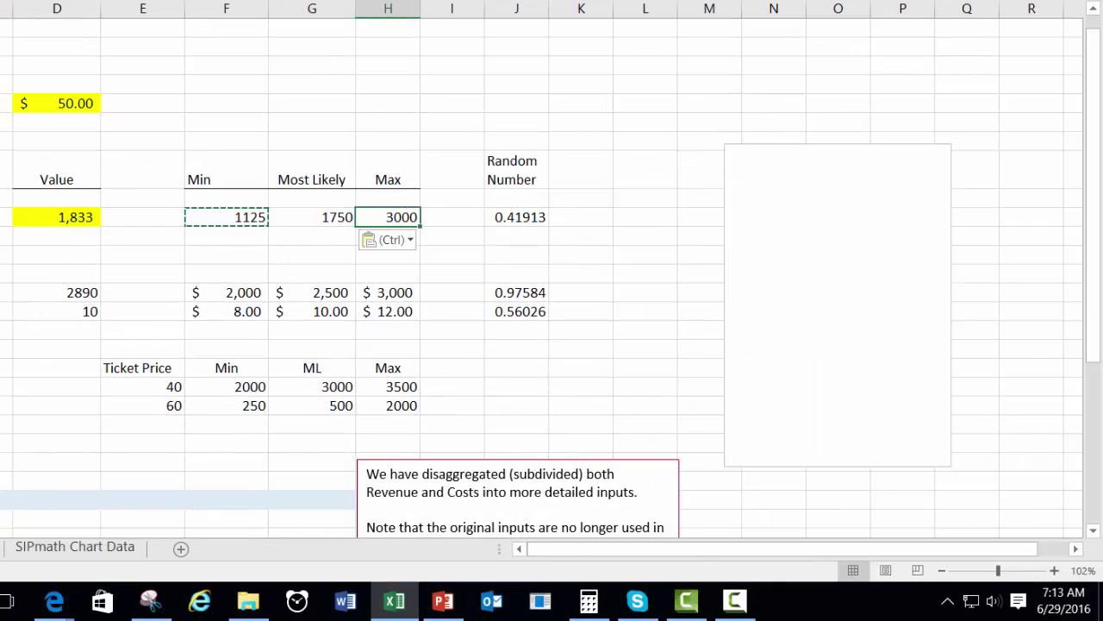
key(ctrl+v)
key(Left)
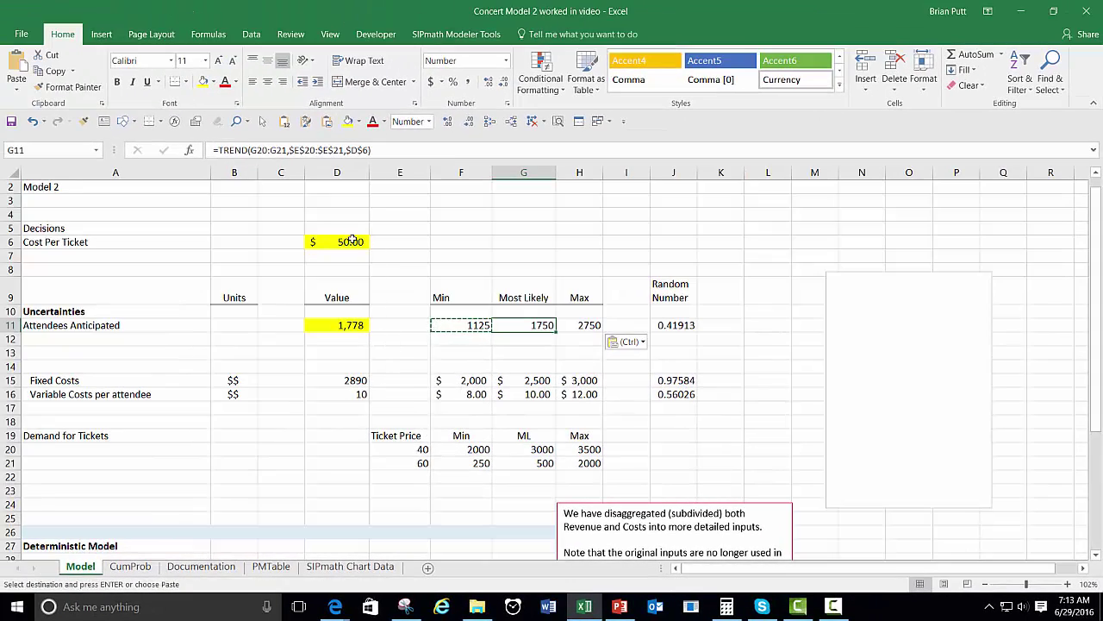
Step: Split the Model sheet at row 45, with the decision and attendee inputs in the upper pane and Probabilistic Results in the lower
click(350, 244)
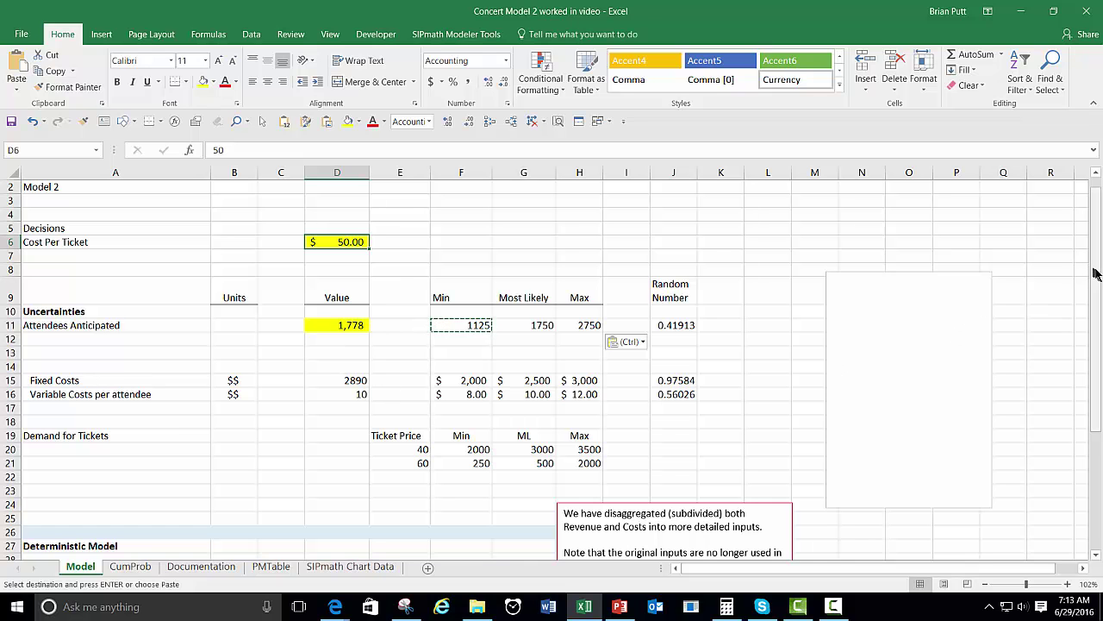
drag(1096, 274, 1096, 473)
scroll(922, 441, down, 5)
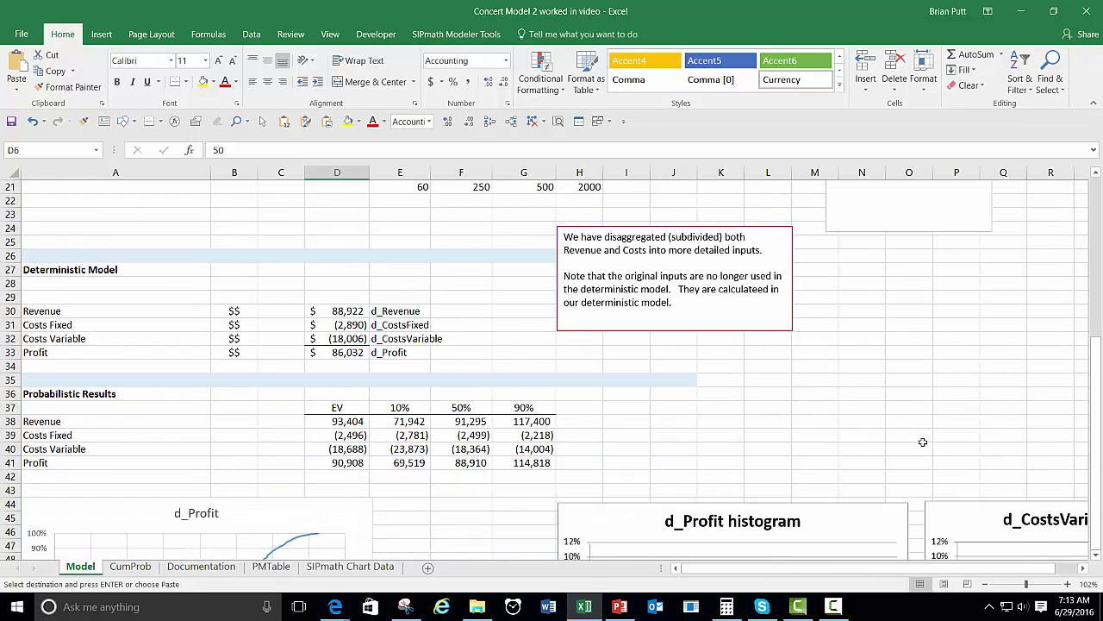
scroll(922, 441, down, 1)
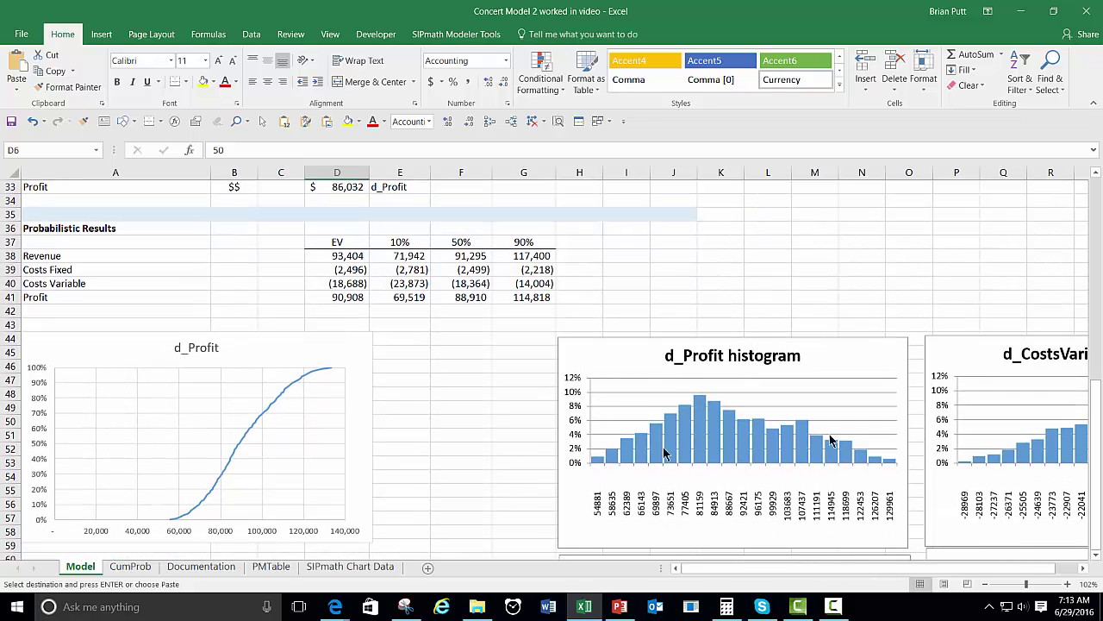
click(355, 302)
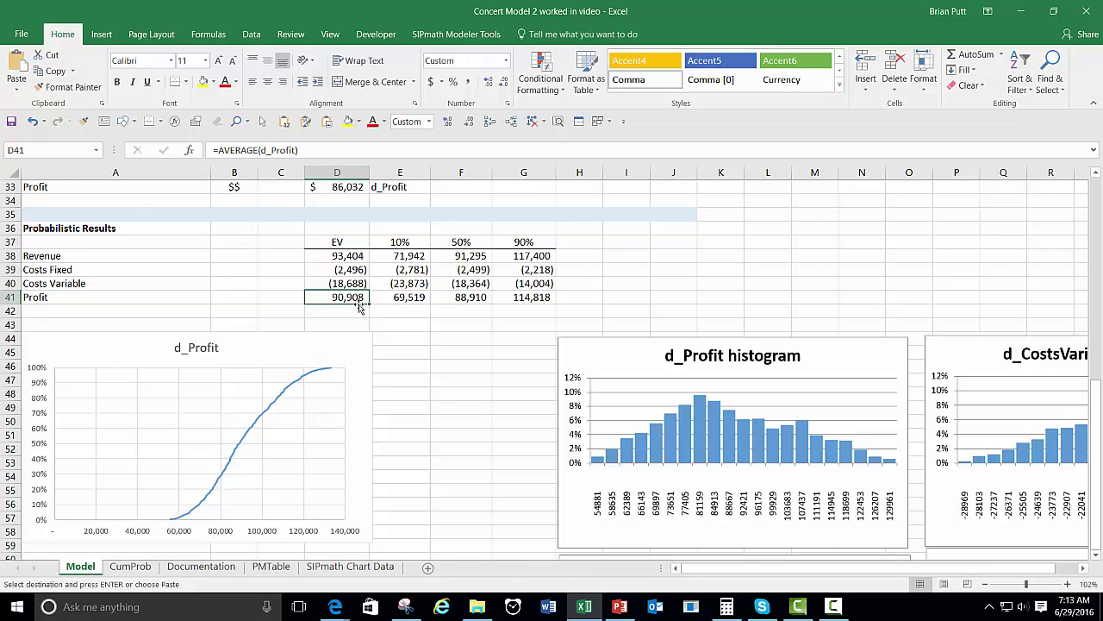
click(10, 351)
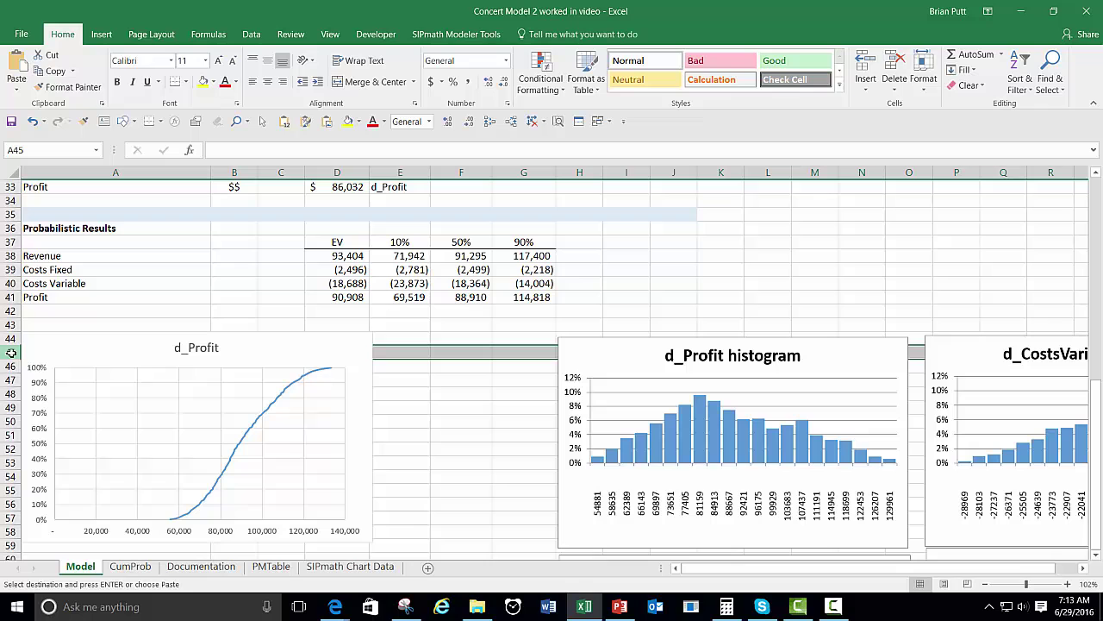
click(578, 121)
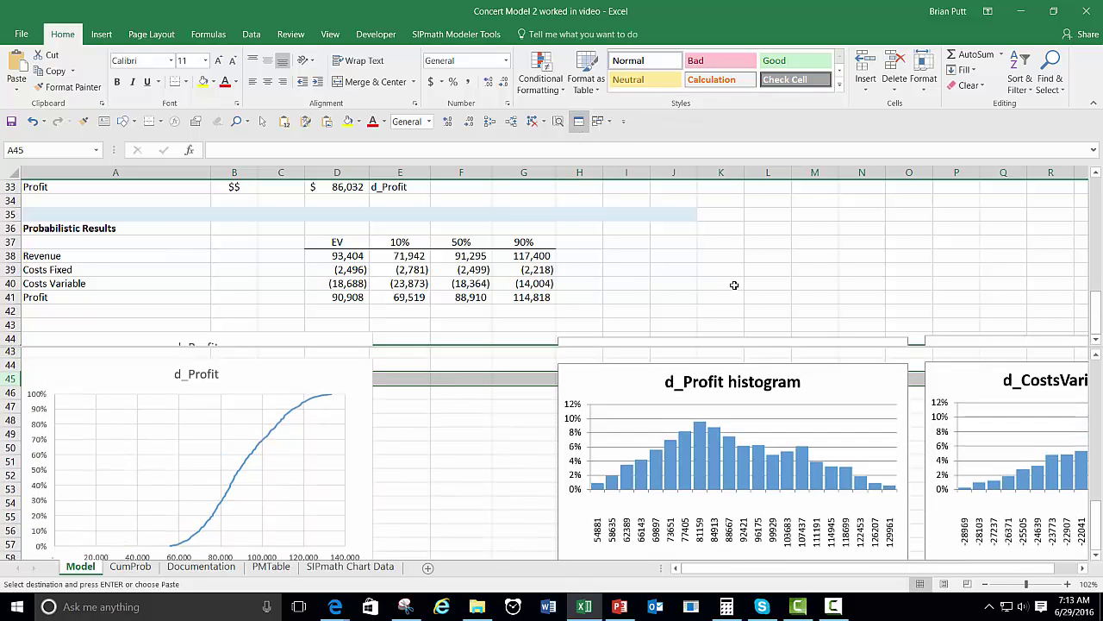
scroll(734, 285, up, 1)
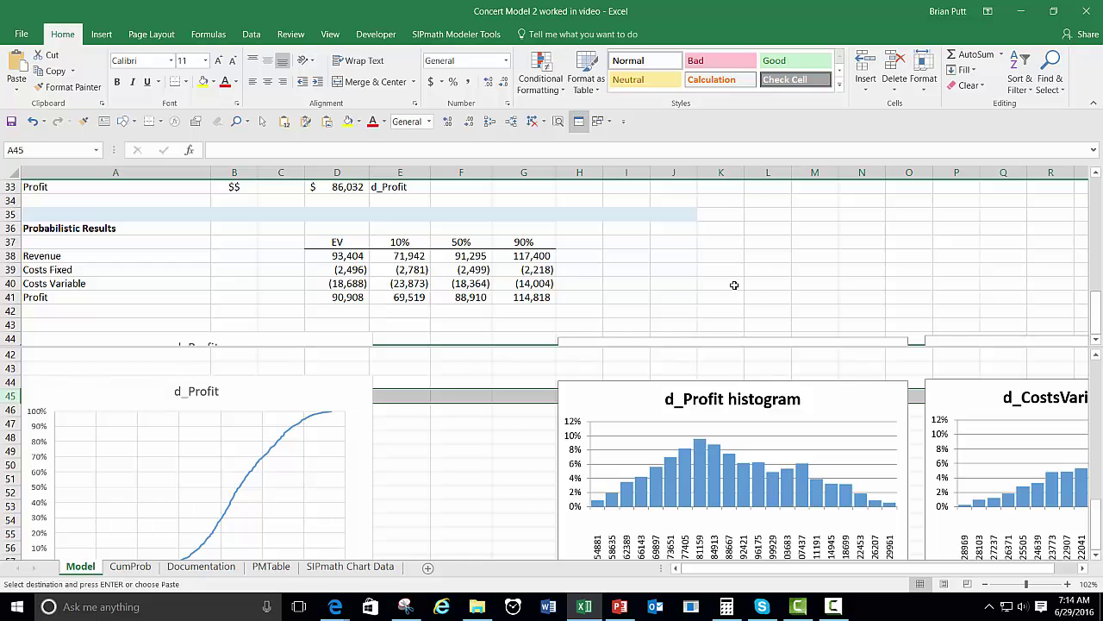
scroll(506, 412, up, 3)
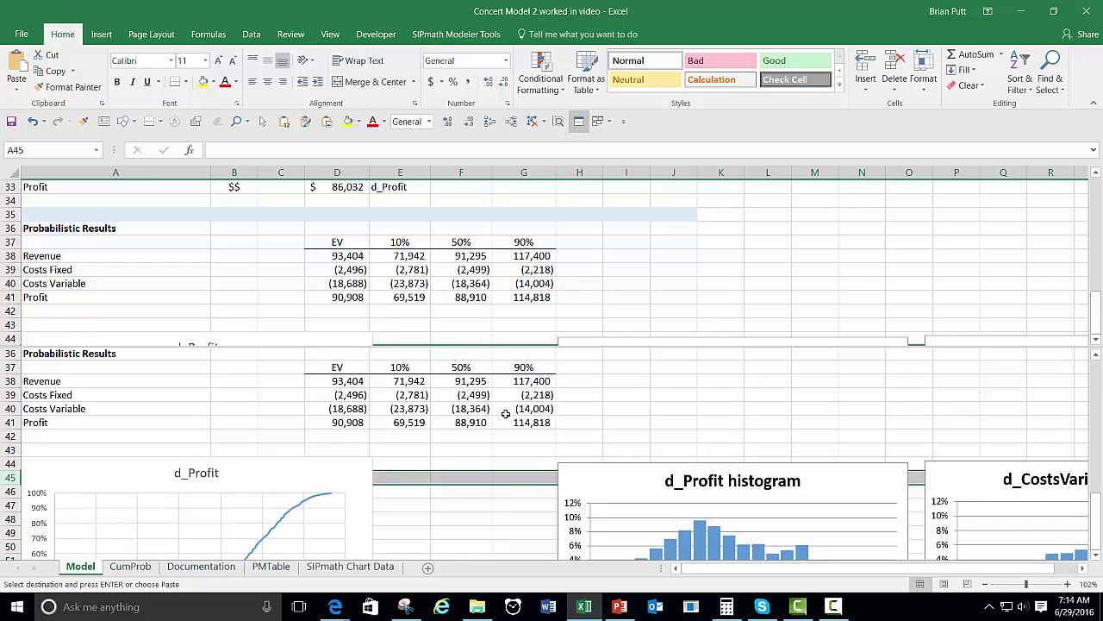
click(643, 267)
scroll(643, 267, up, 7)
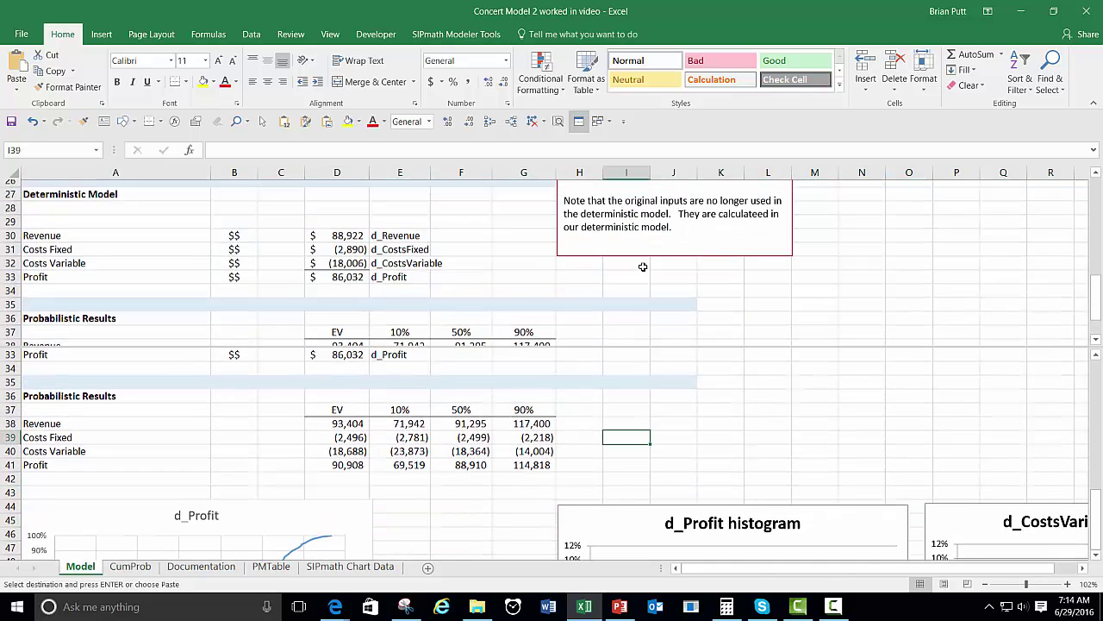
scroll(642, 267, up, 4)
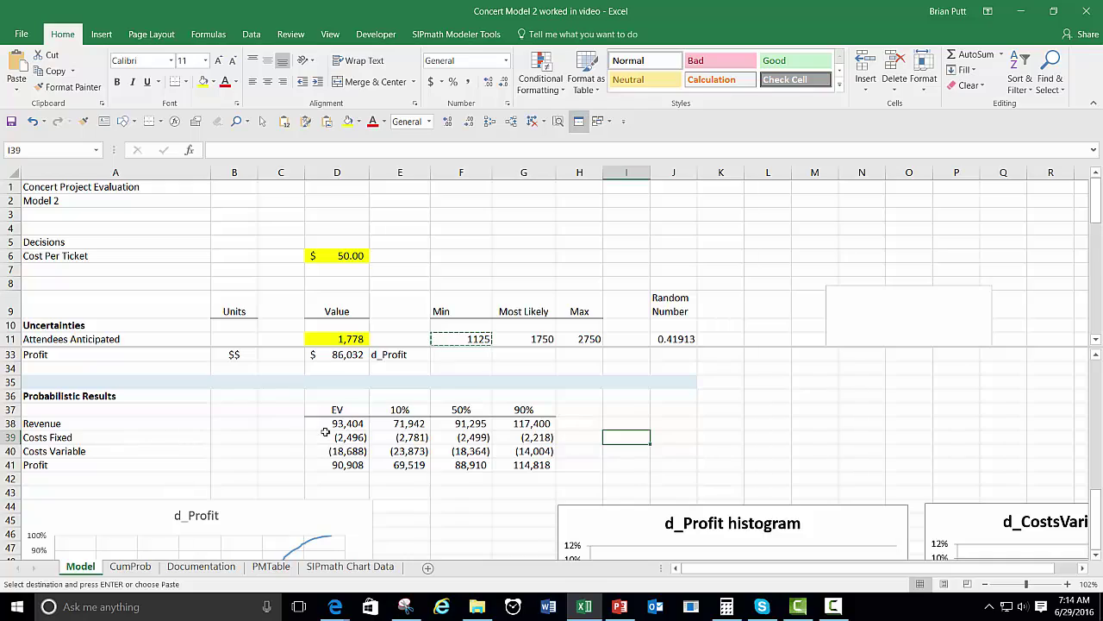
click(101, 479)
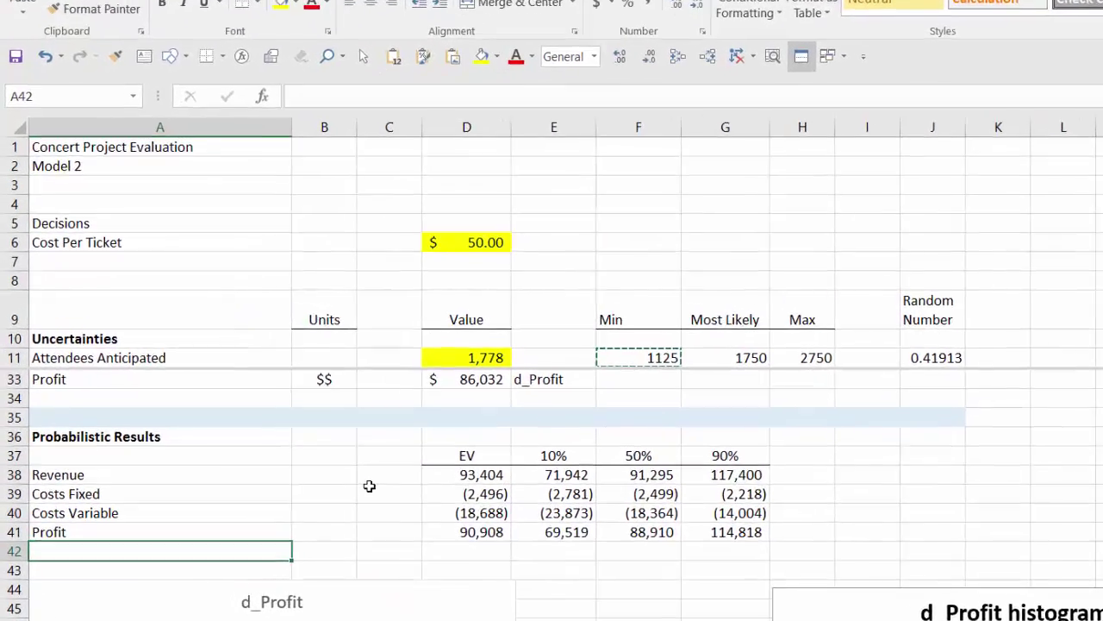
Step: Add a "Cost of Ticket" row in A42 of Probabilistic Results, with D42 linked to the cost per ticket by =D6
text(Cost of Tic)
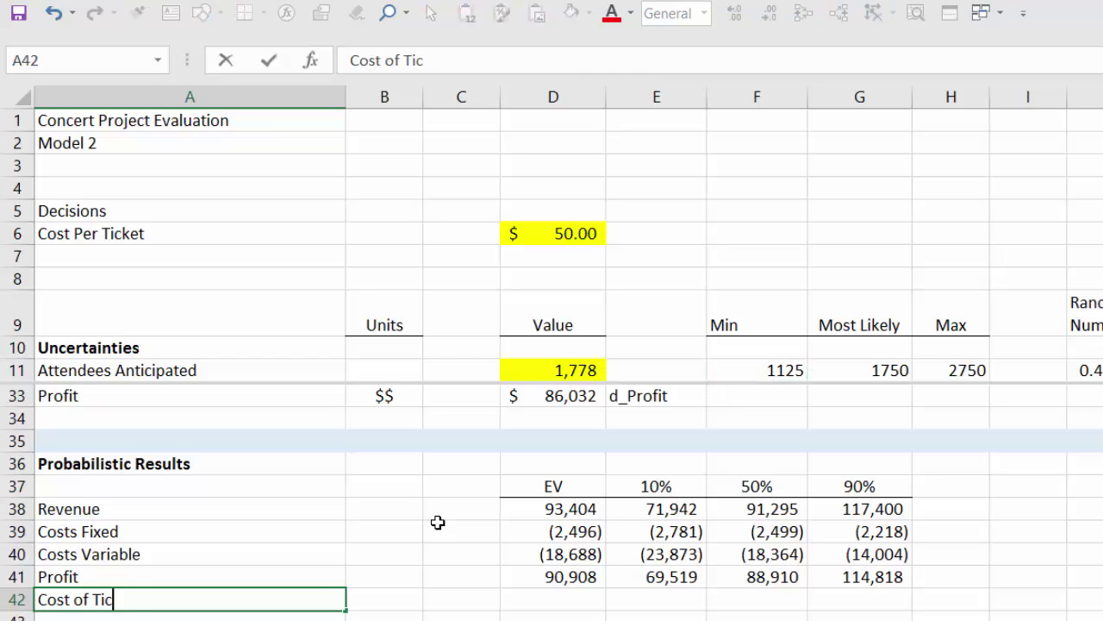
text(ket)
key(Tab)
key(Tab)
key(Tab)
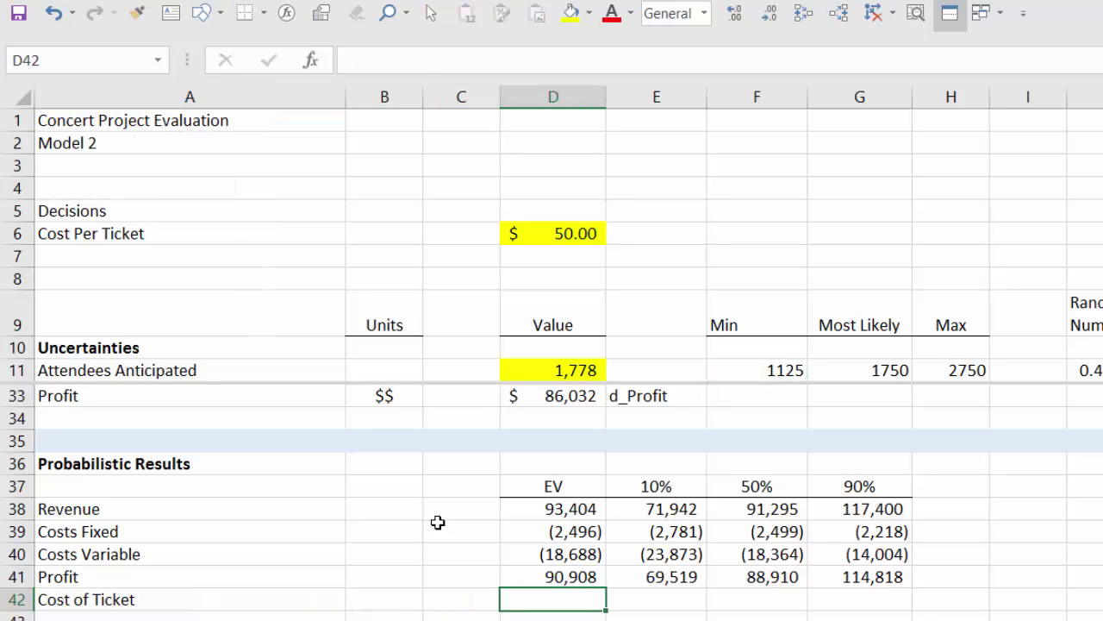
text(=)
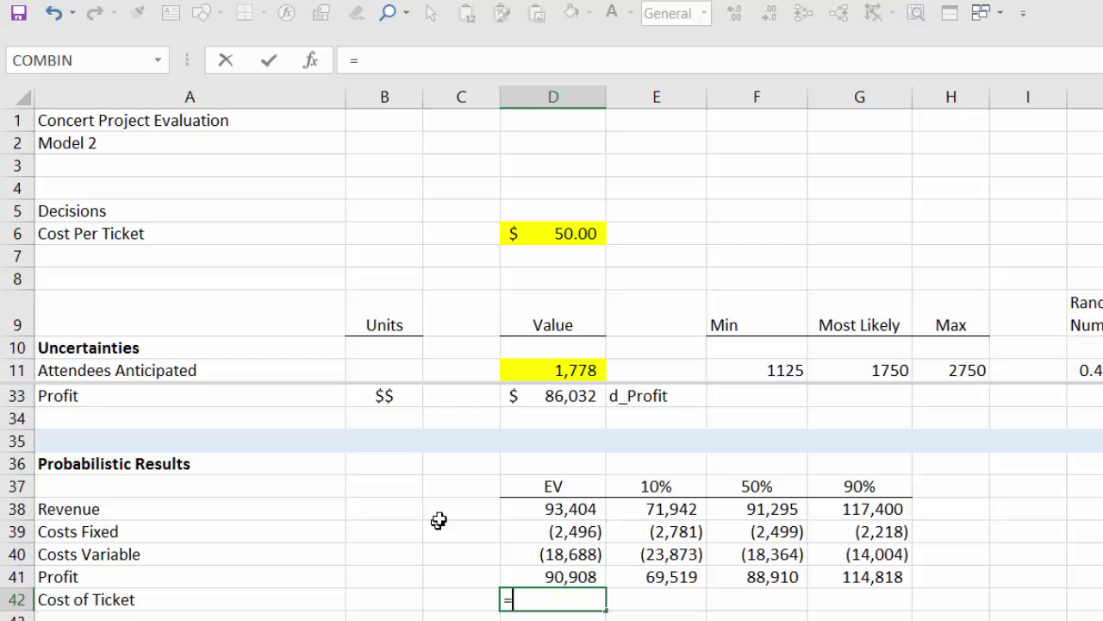
click(561, 234)
key(ctrl+Return)
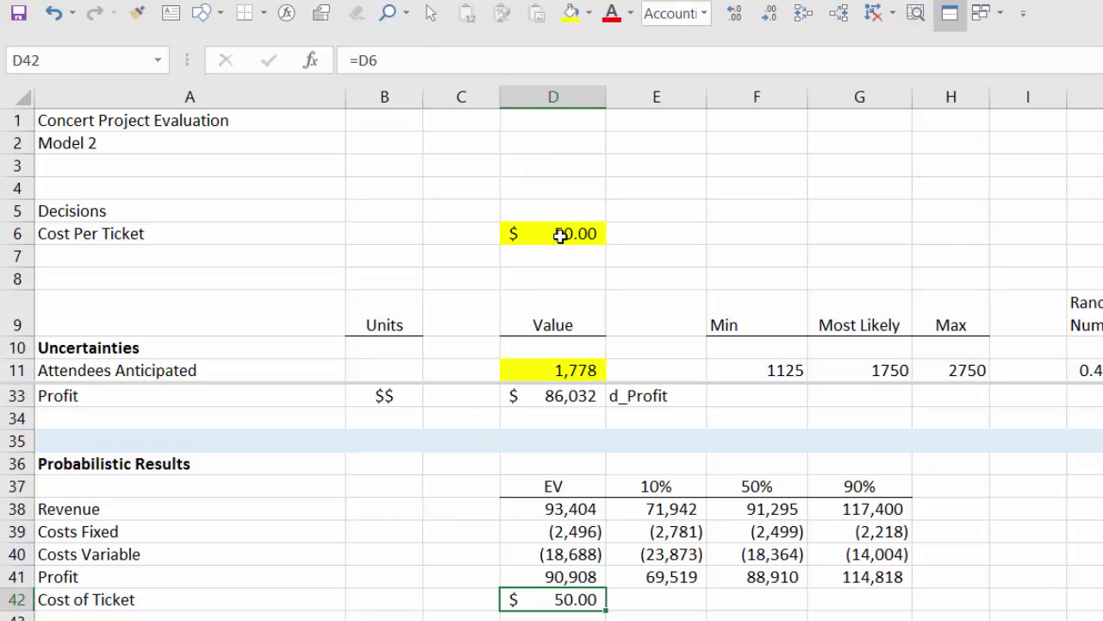
Step: Copy the EV results in D38:D42 to J38:J42 as fixed values with their number formats, as the $50 case
key(Up)
key(Up)
key(Up)
key(Up)
key(shift+Down)
key(shift+Down)
key(shift+Down)
key(shift+Down)
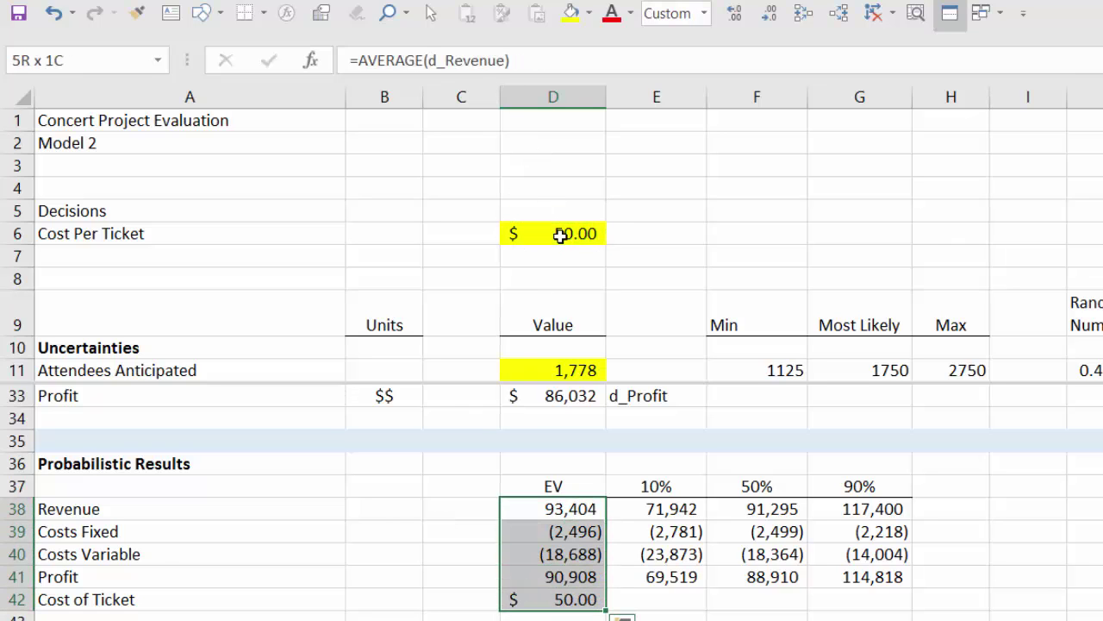
key(ctrl+c)
key(Right)
key(Right)
key(Right)
key(Right)
key(Right)
key(Right)
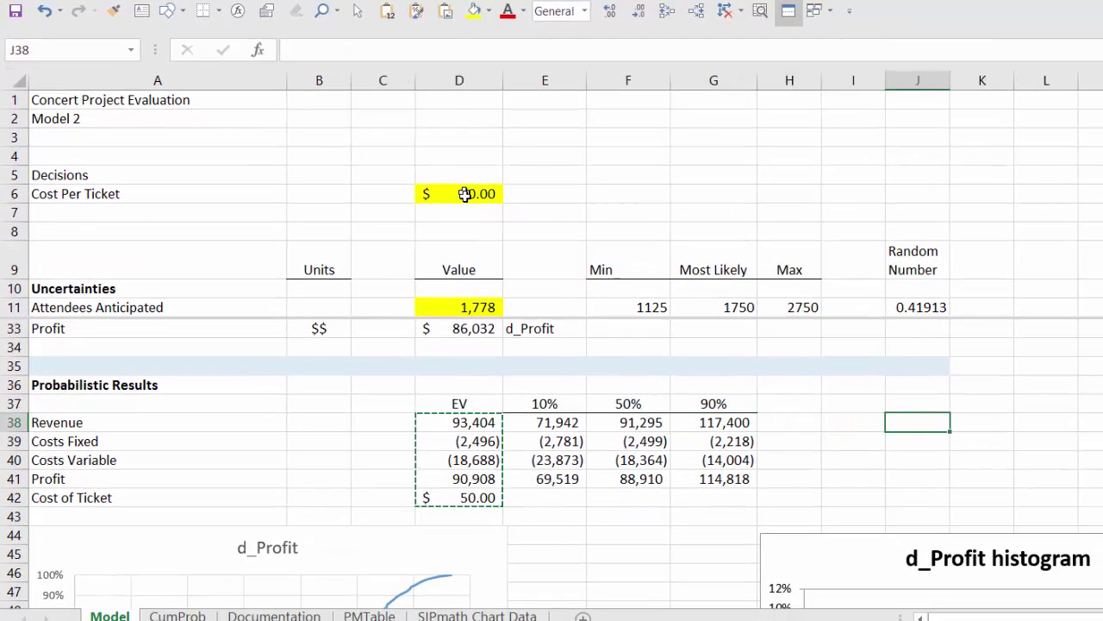
key(ctrl+v)
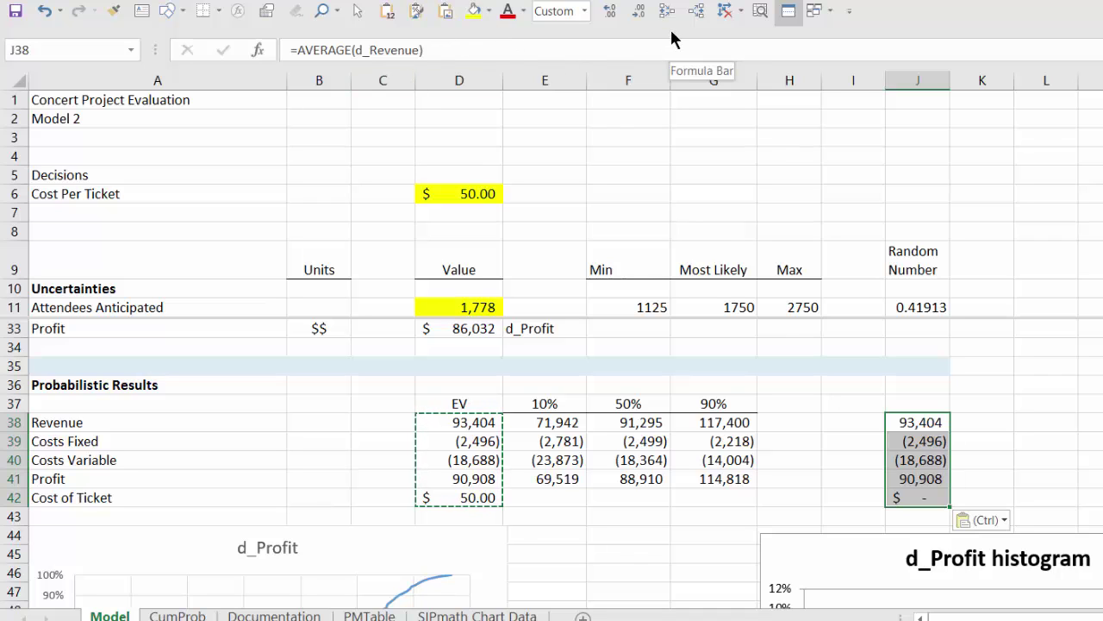
click(388, 11)
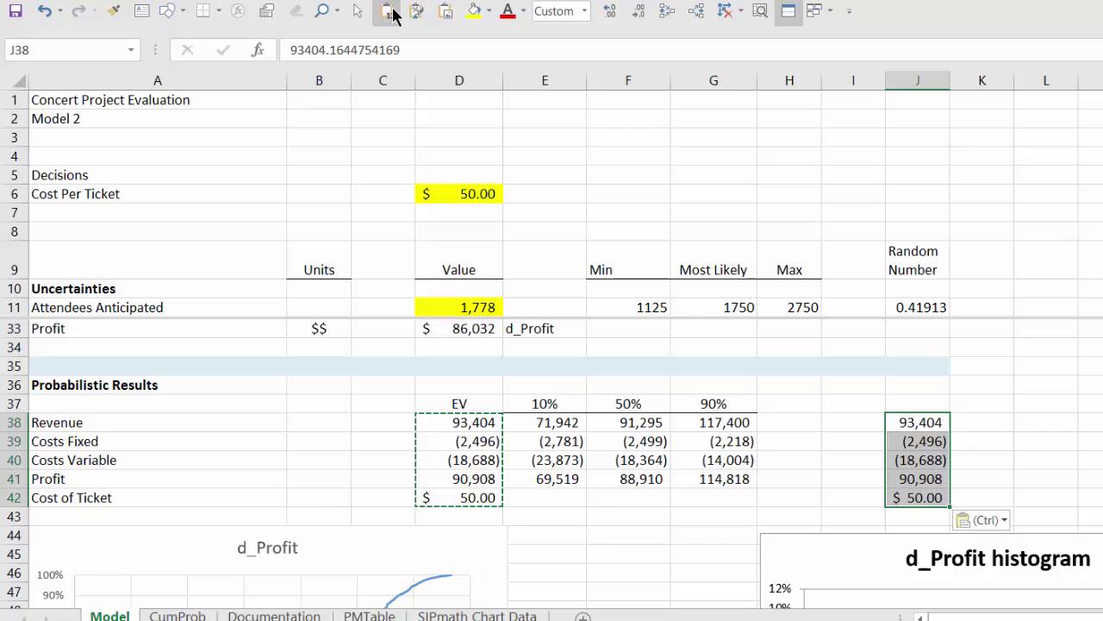
Step: Set the cost per ticket to $45 and copy the EV results D38:D42 into K38:K42 as values with formatting
click(454, 194)
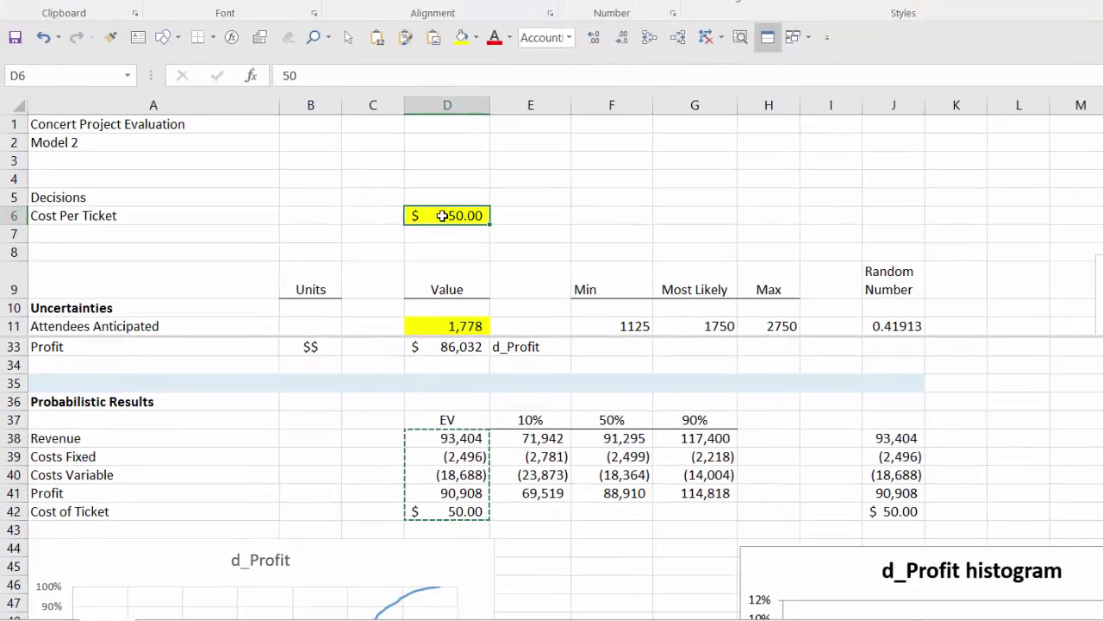
text(45)
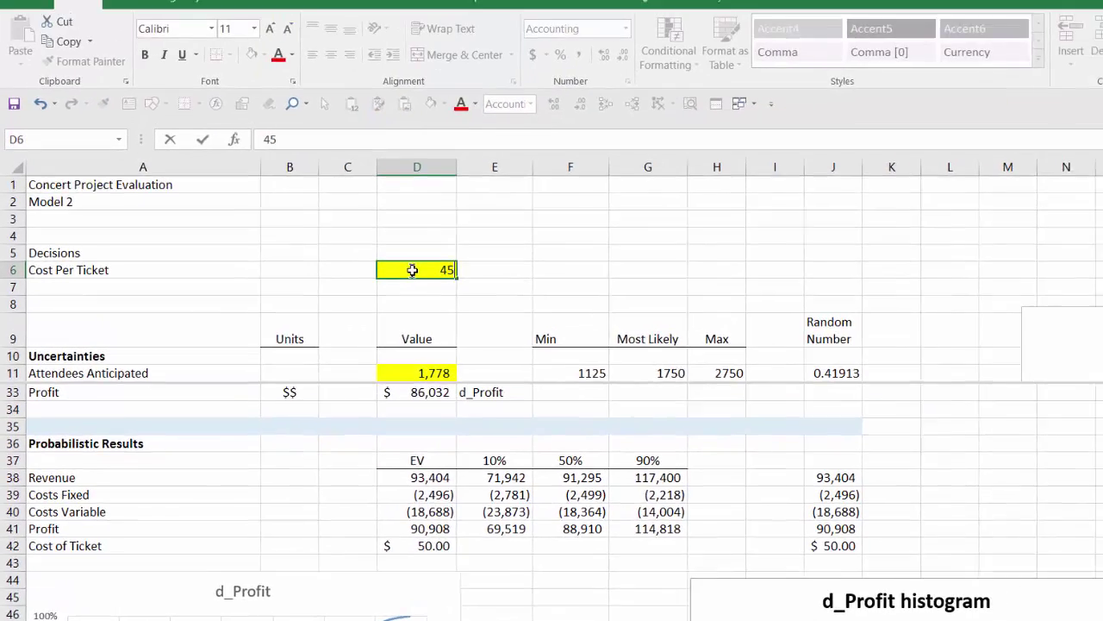
key(ctrl+Return)
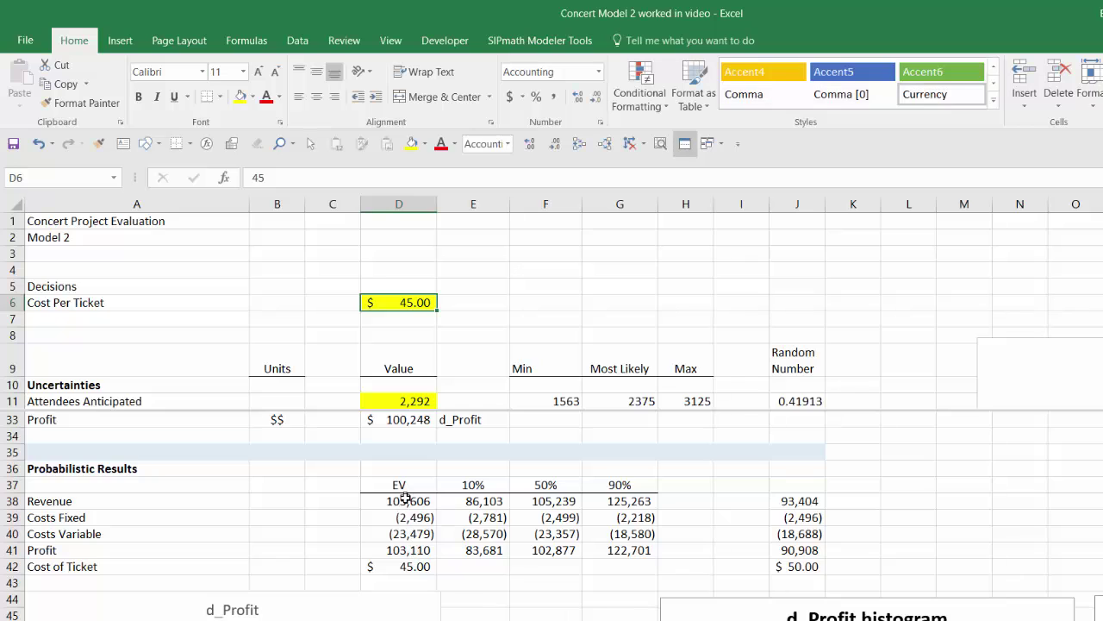
drag(399, 501, 403, 568)
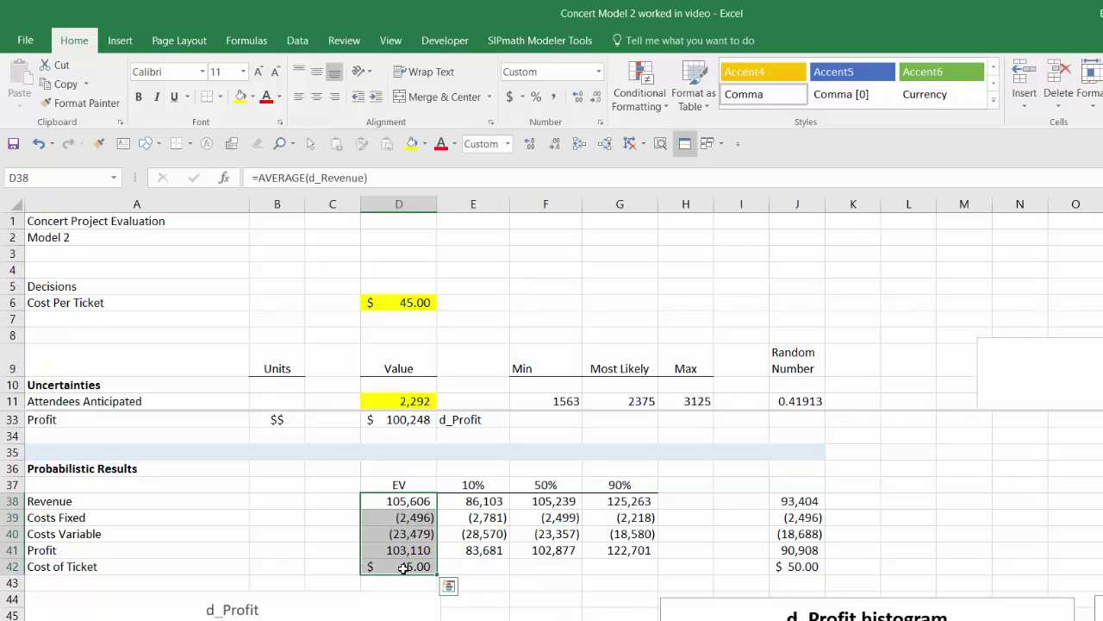
key(ctrl+c)
click(867, 503)
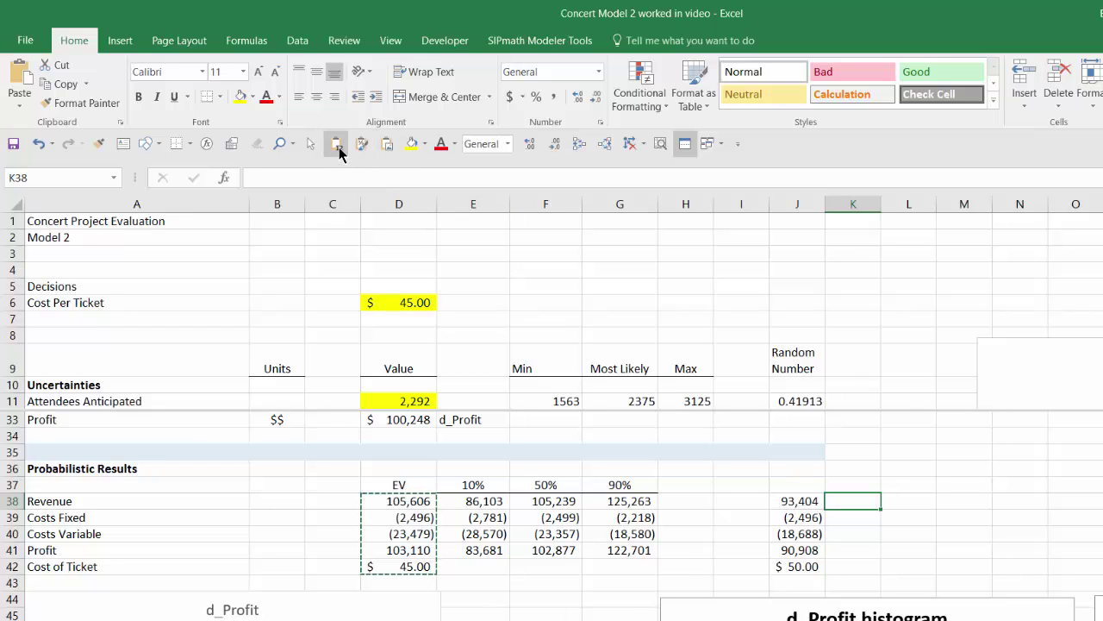
click(337, 144)
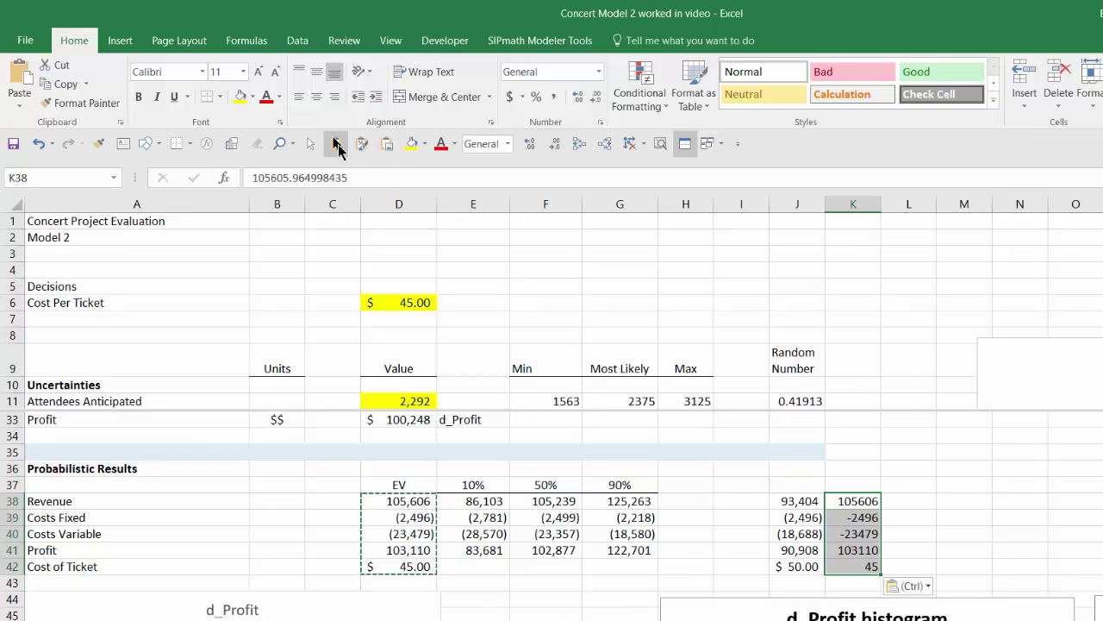
click(361, 143)
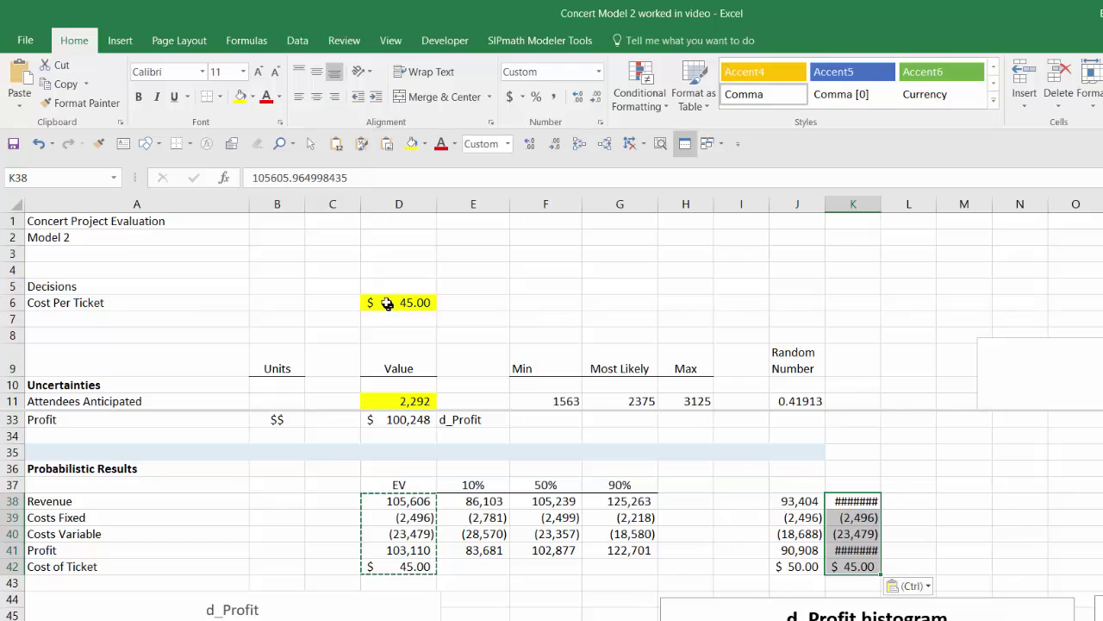
Step: Set the cost per ticket to $40, copy the EV results into L38:L42 as formatted values, and widen columns J to L
click(386, 302)
text(4)
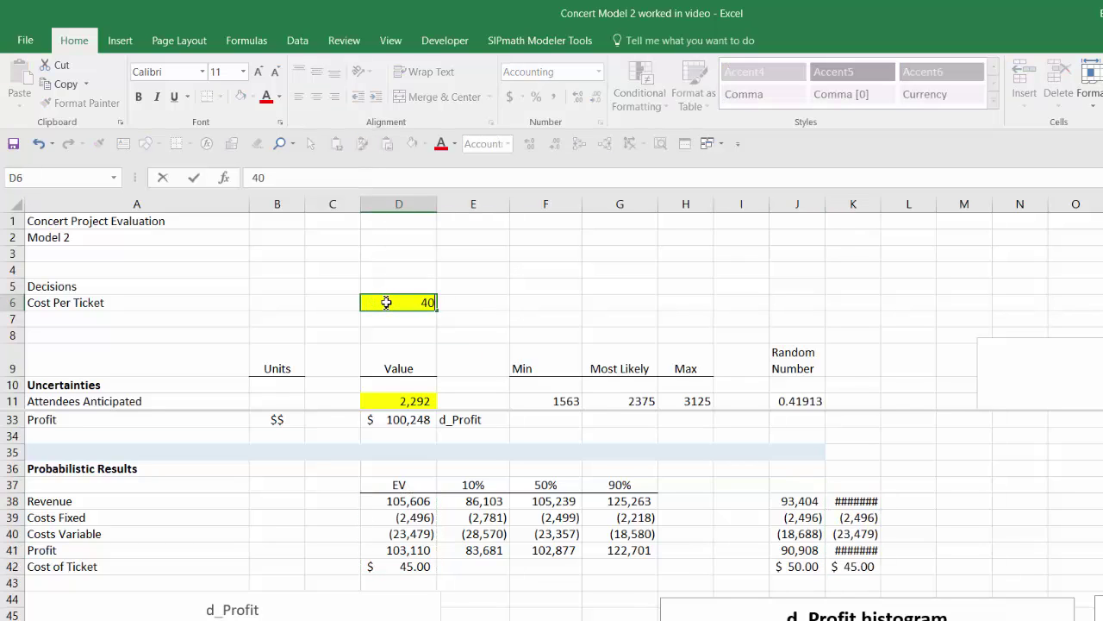
text(0)
key(ctrl+Return)
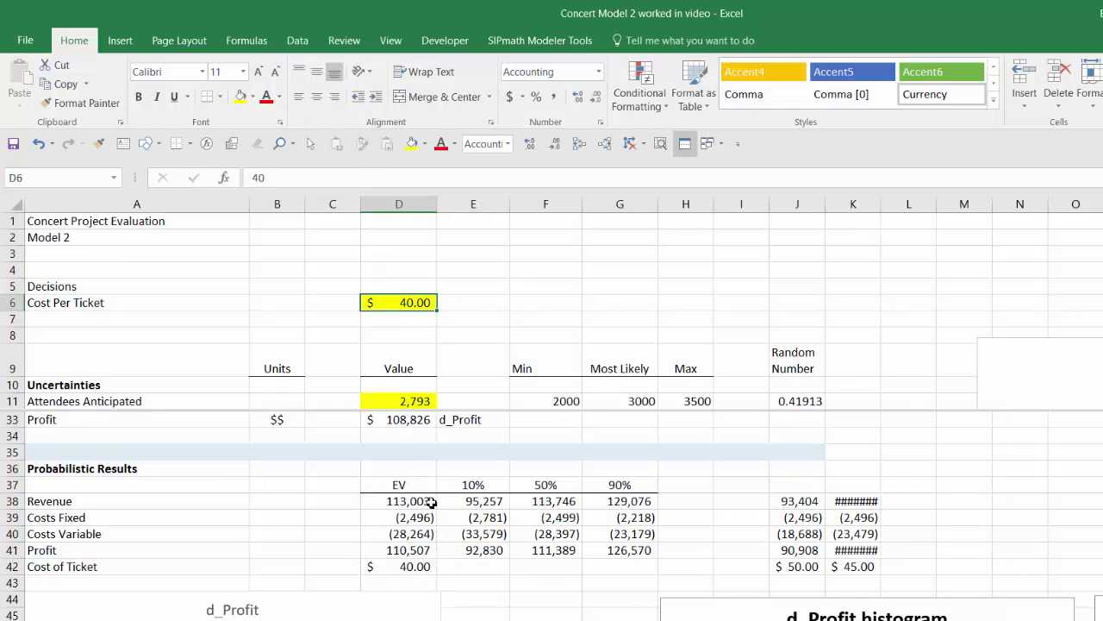
drag(403, 497, 405, 567)
key(ctrl+c)
click(905, 500)
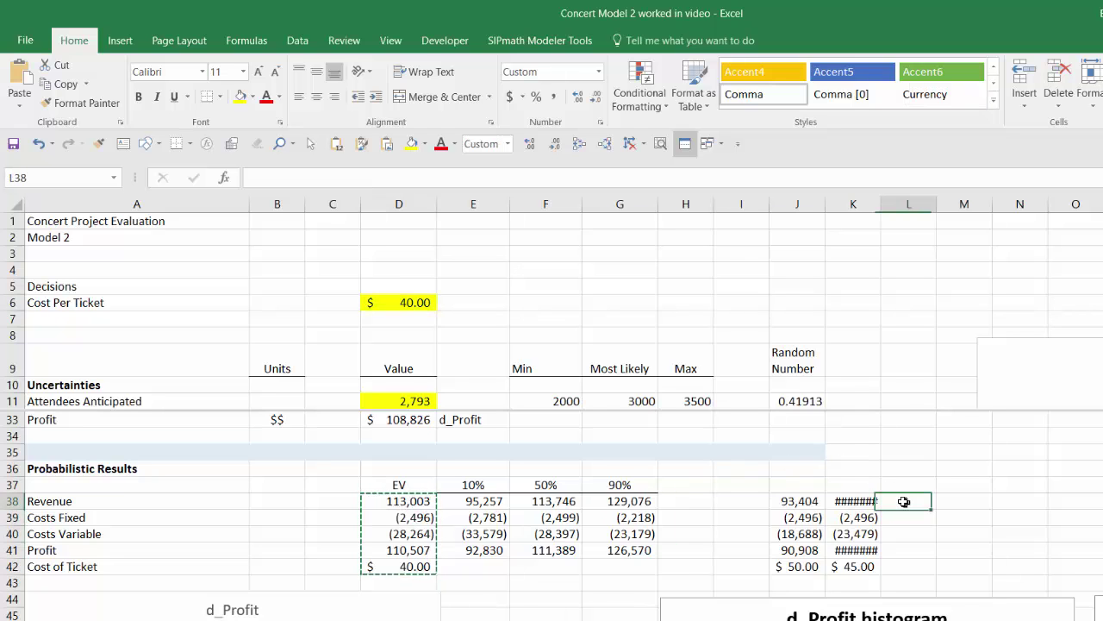
click(336, 143)
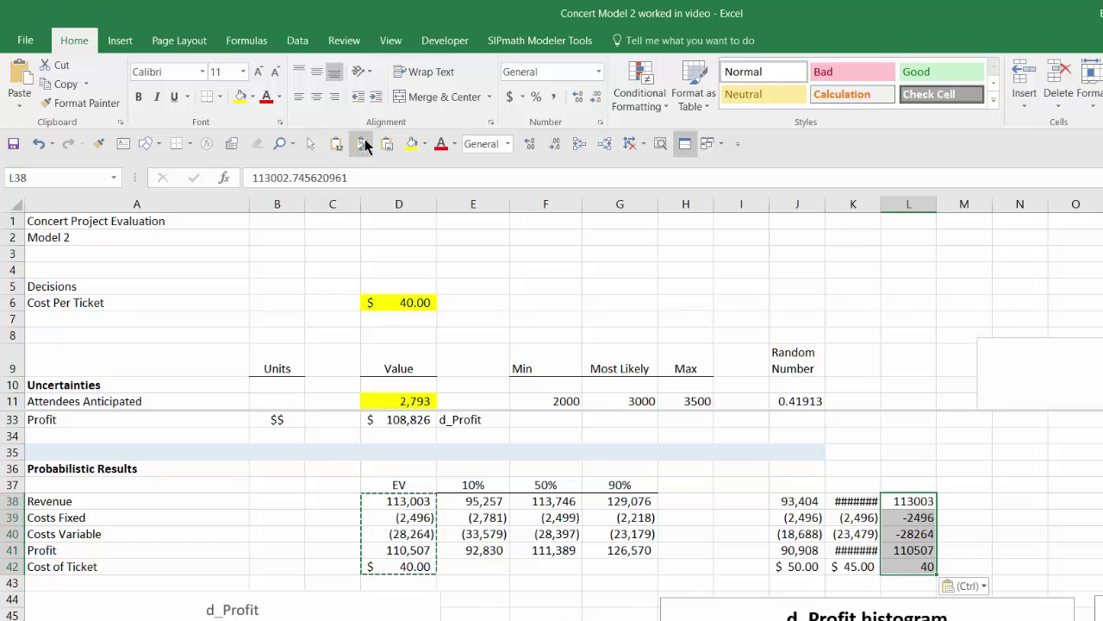
drag(797, 204, 899, 204)
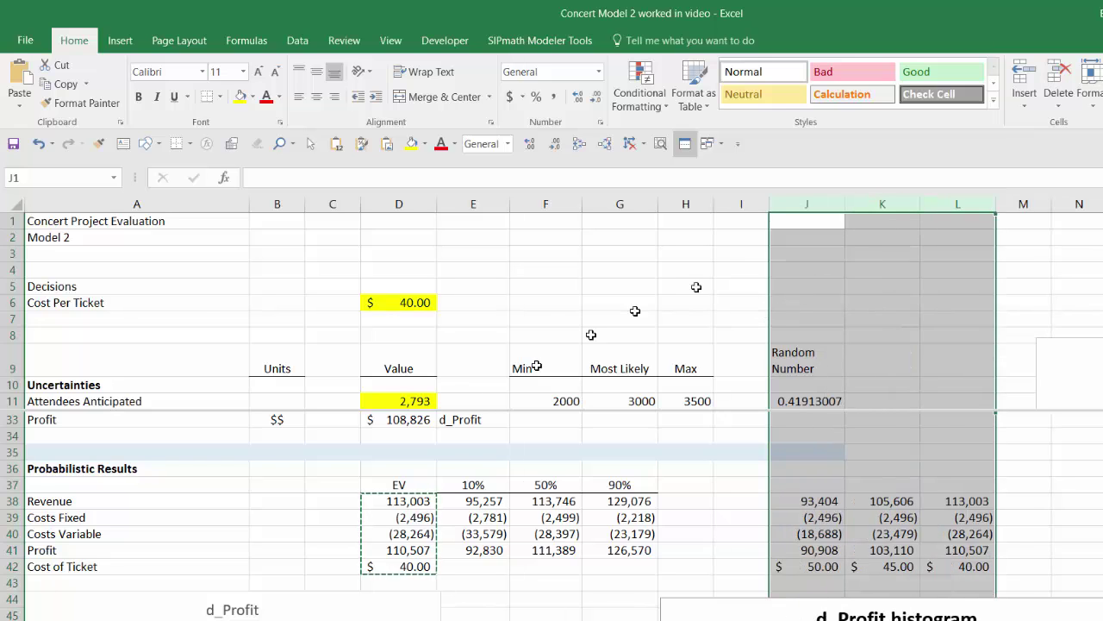
Step: Set the cost per ticket to $35 and copy the EV results D38:D42 into M38:M42 as values with formatting
click(409, 300)
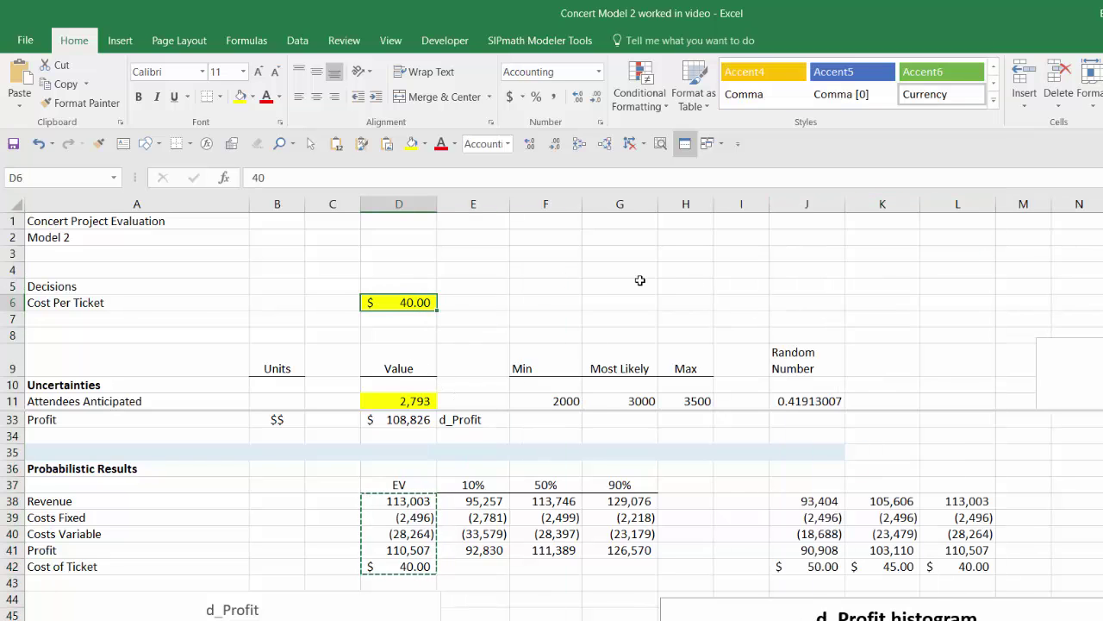
text(35)
key(ctrl+Return)
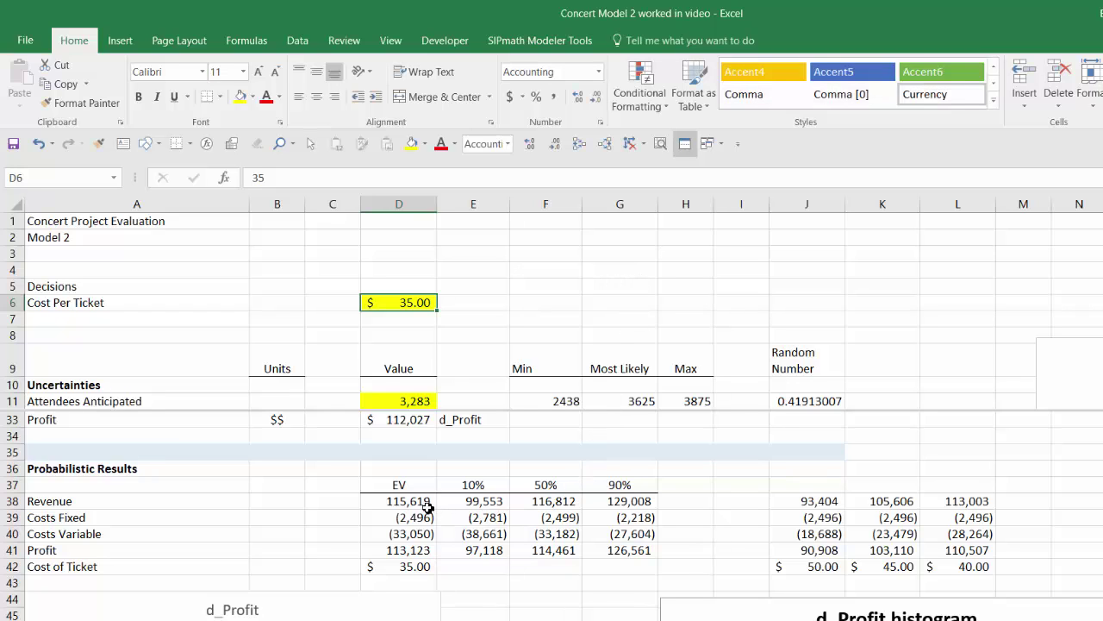
drag(414, 501, 415, 564)
key(ctrl+c)
click(1007, 500)
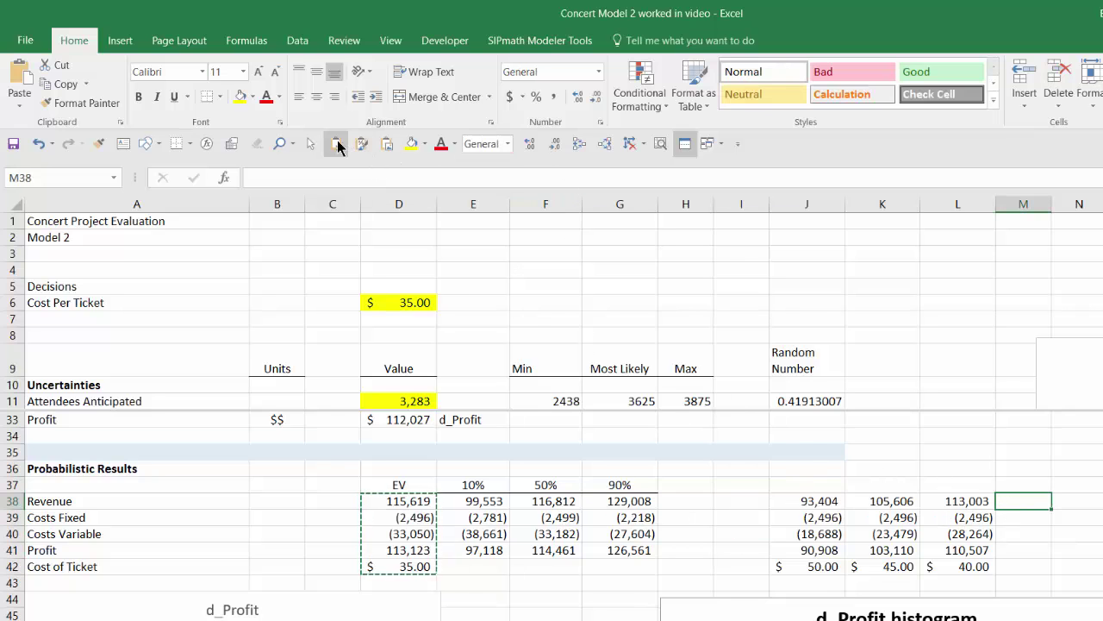
click(337, 145)
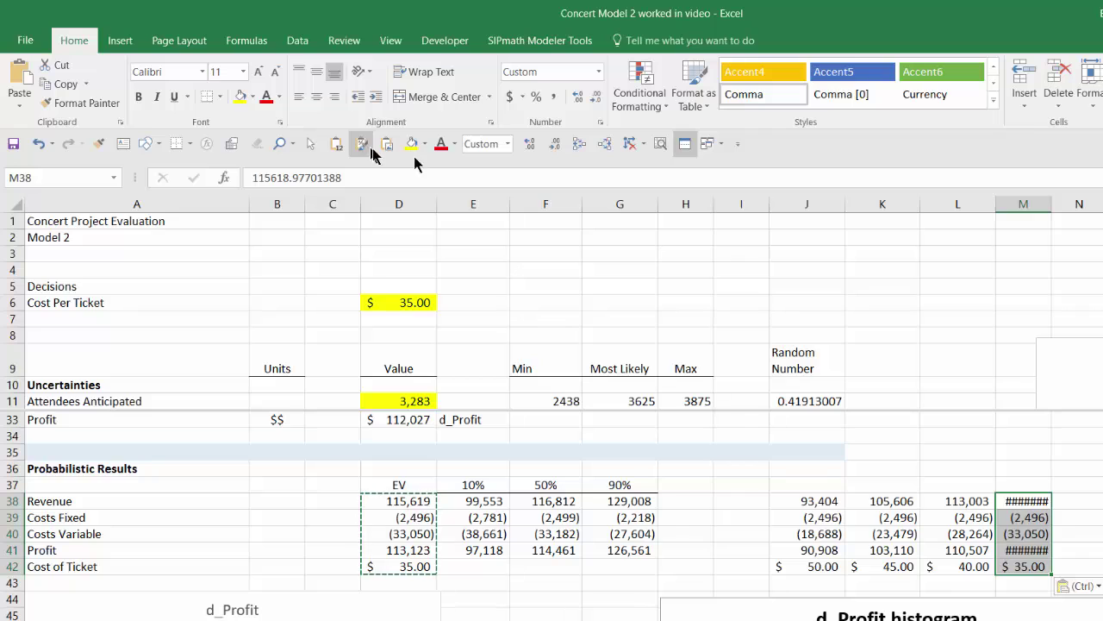
Step: Set the cost per ticket to $30, copy the EV results into N38:N42 as formatted values, and widen columns M to O
click(409, 304)
text(3)
key(ctrl+Return)
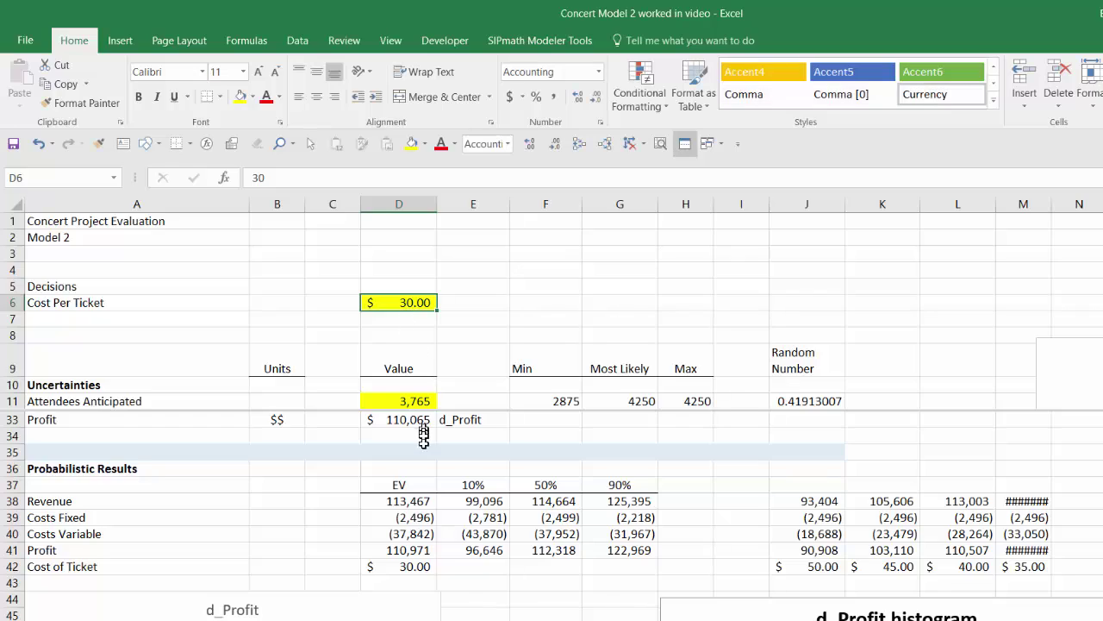
drag(402, 498, 401, 569)
key(ctrl+c)
click(964, 443)
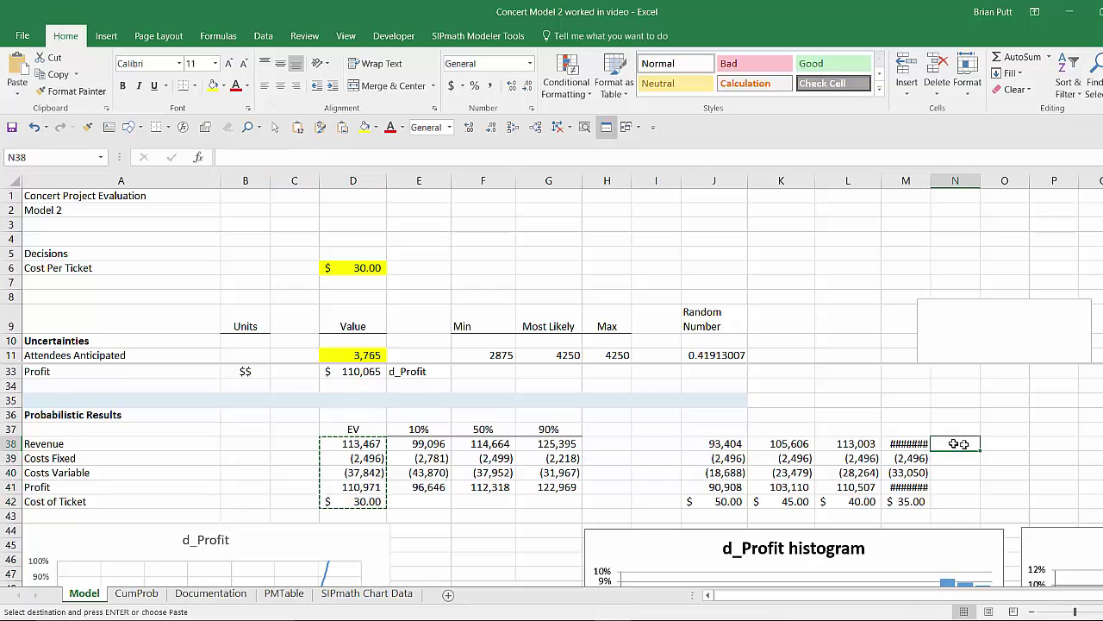
click(297, 127)
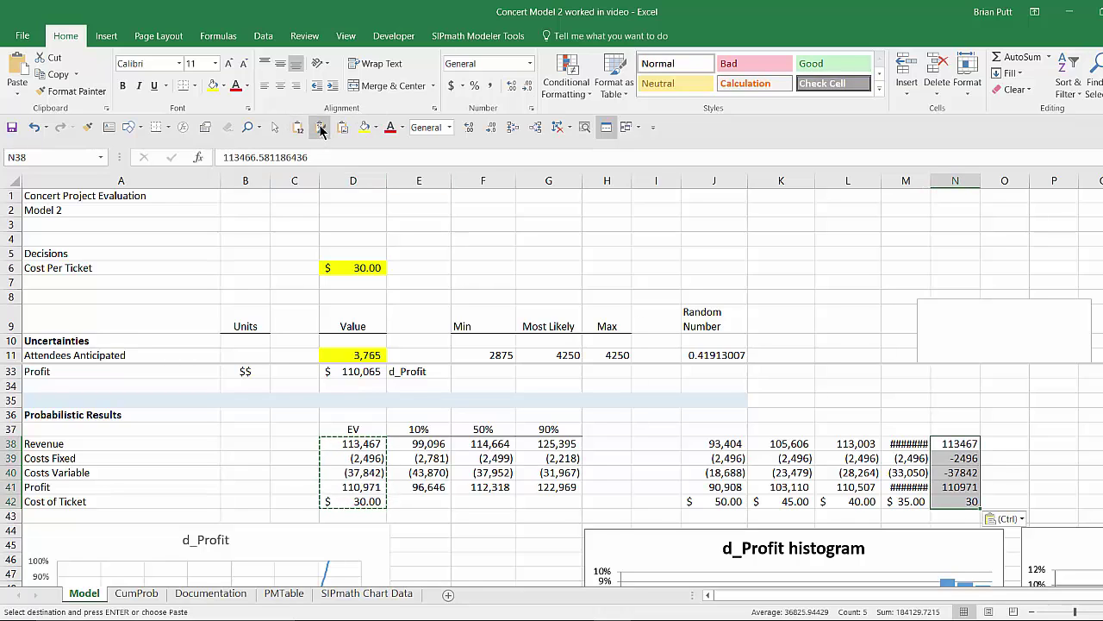
drag(894, 183, 996, 181)
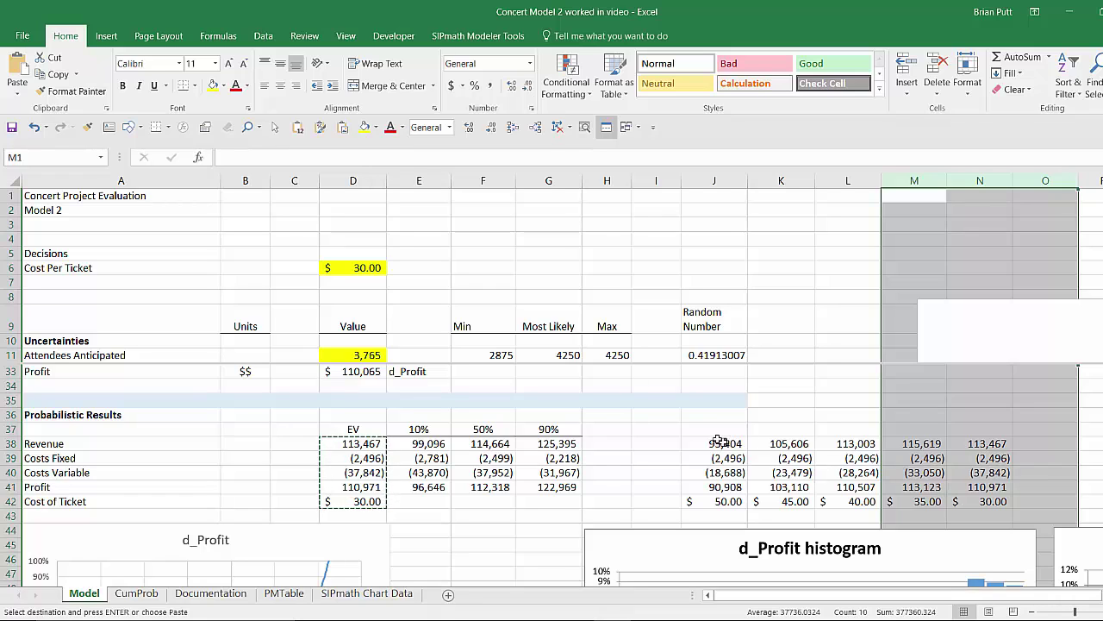
click(652, 426)
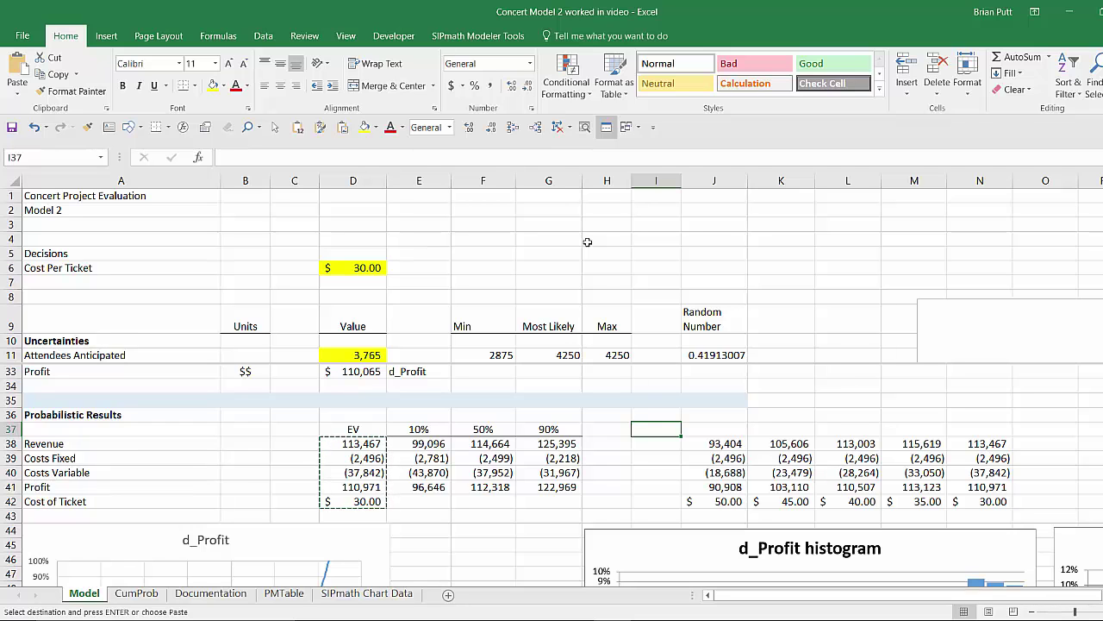
Step: Start Solver and set its objective to the expected profit cell, $D$41
click(345, 37)
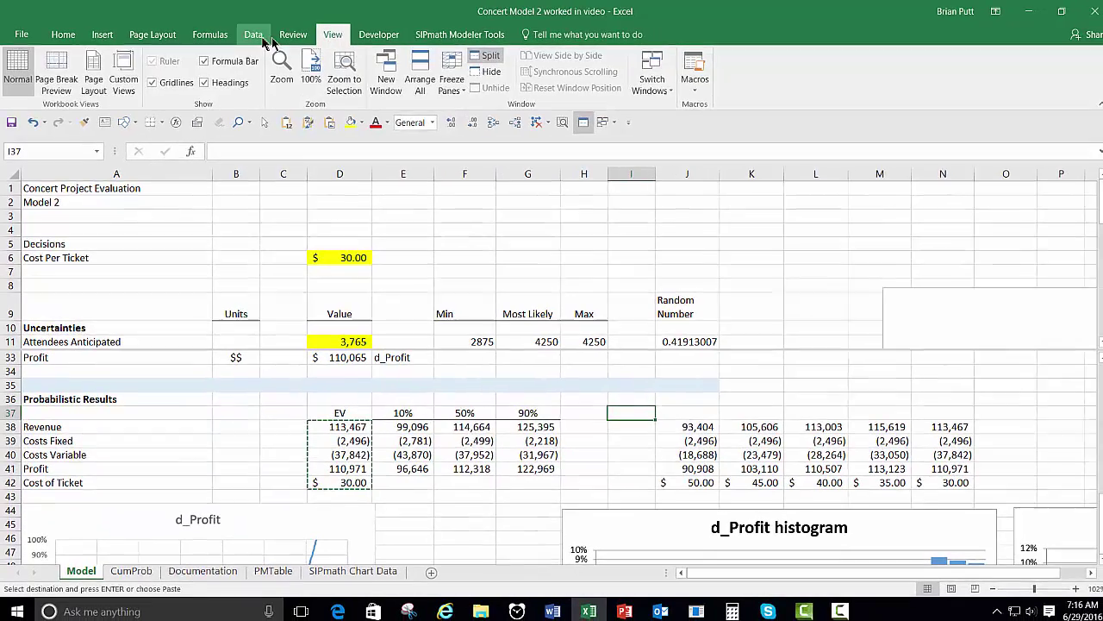
click(267, 39)
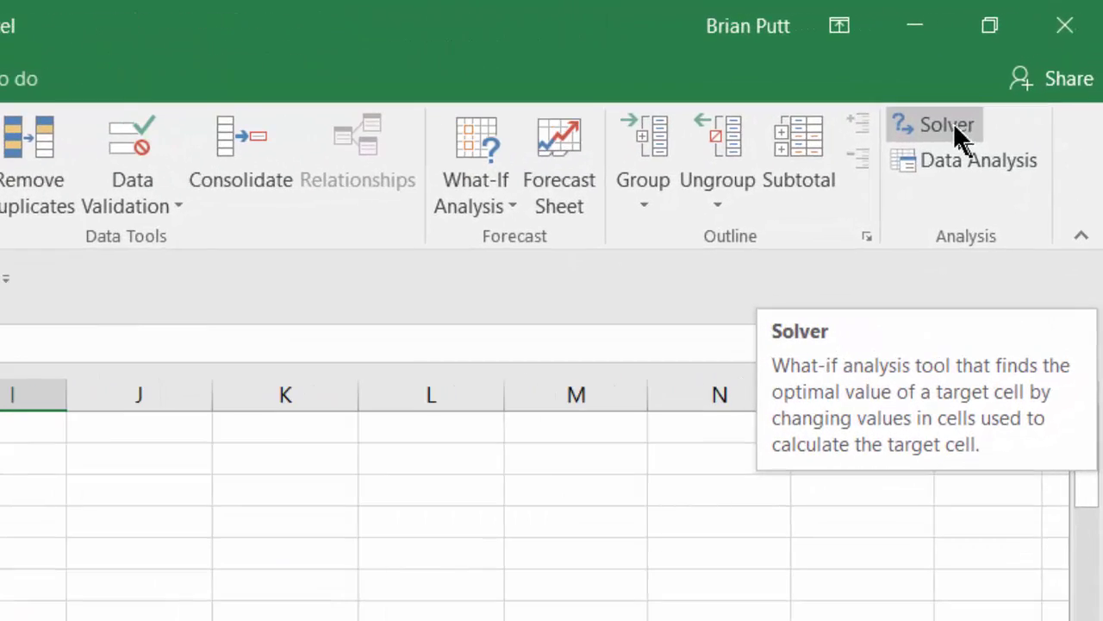
click(945, 125)
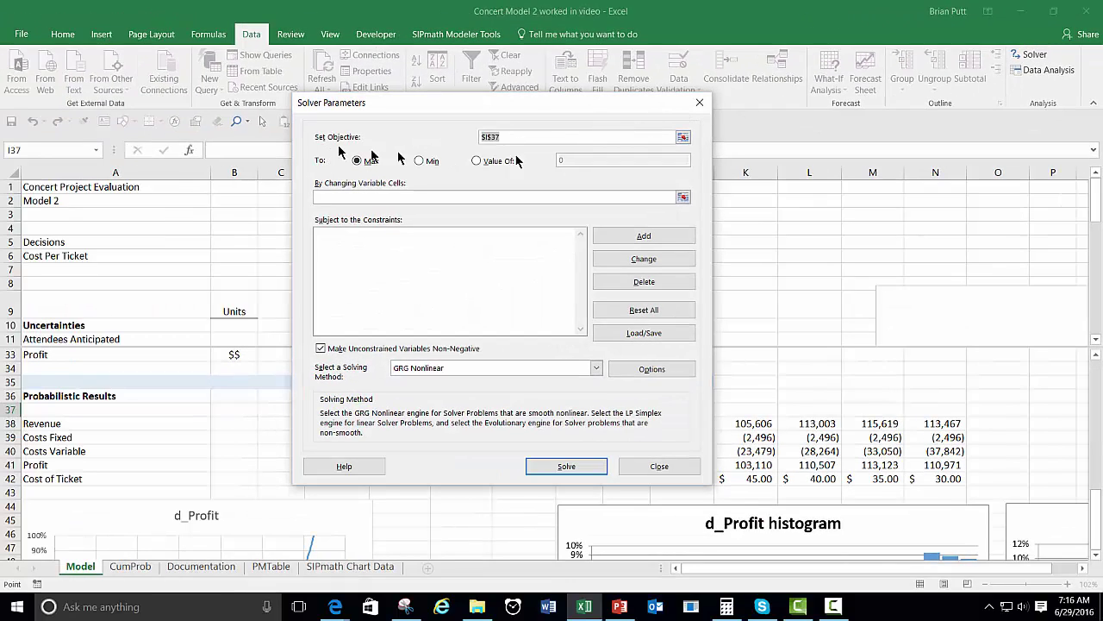
click(683, 137)
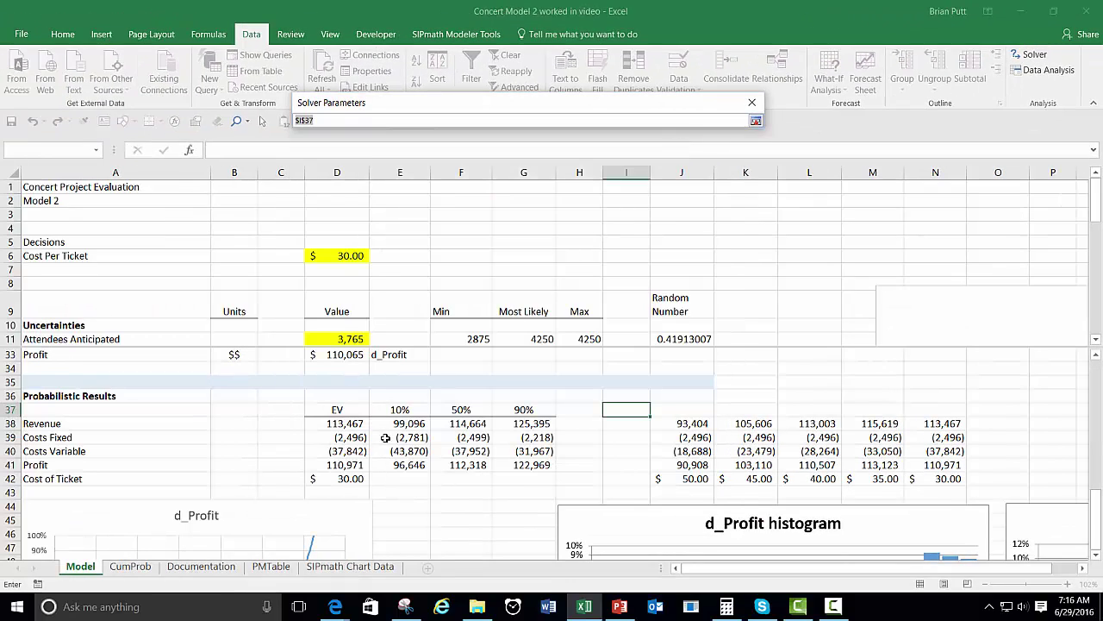
click(331, 465)
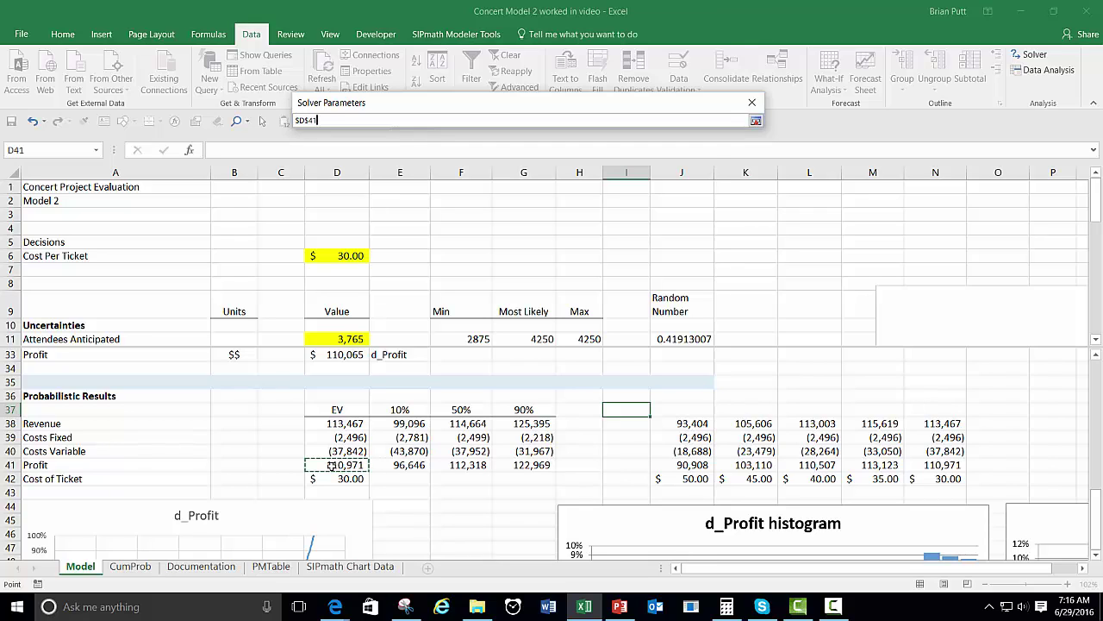
key(Return)
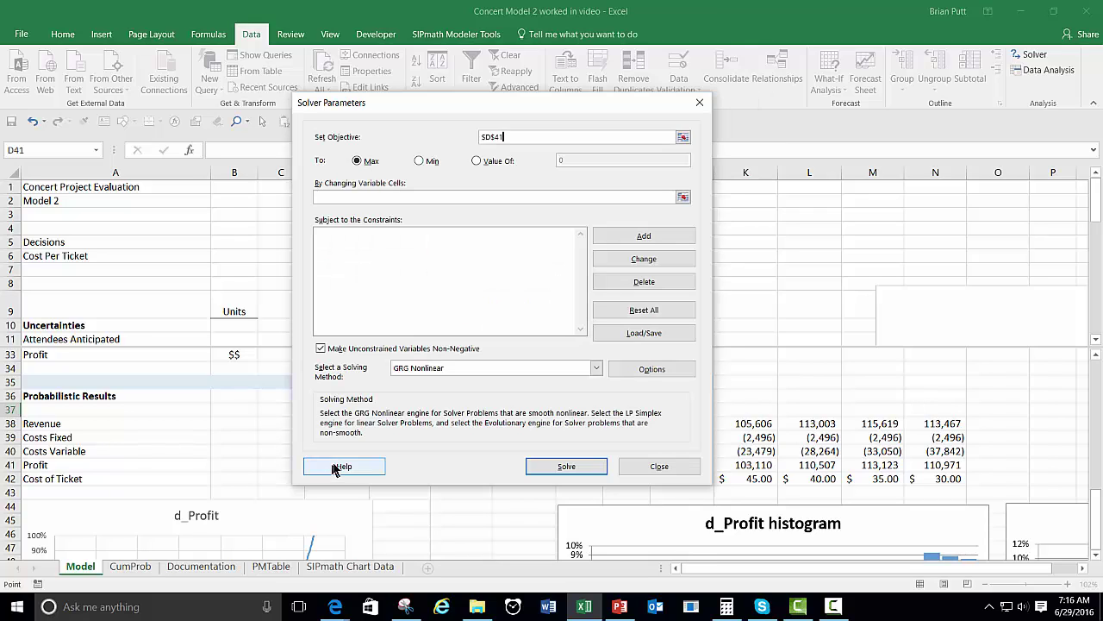
Step: Set Solver's changing variable cell to the cost per ticket, $D$6, solve for the maximum, and keep the solution
click(683, 197)
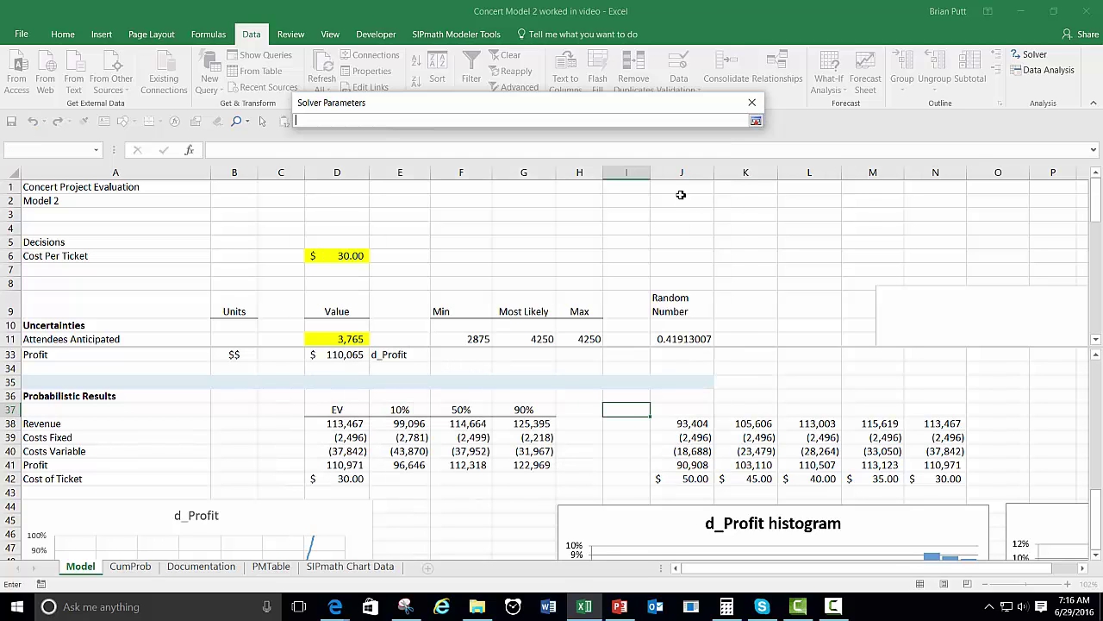
click(342, 255)
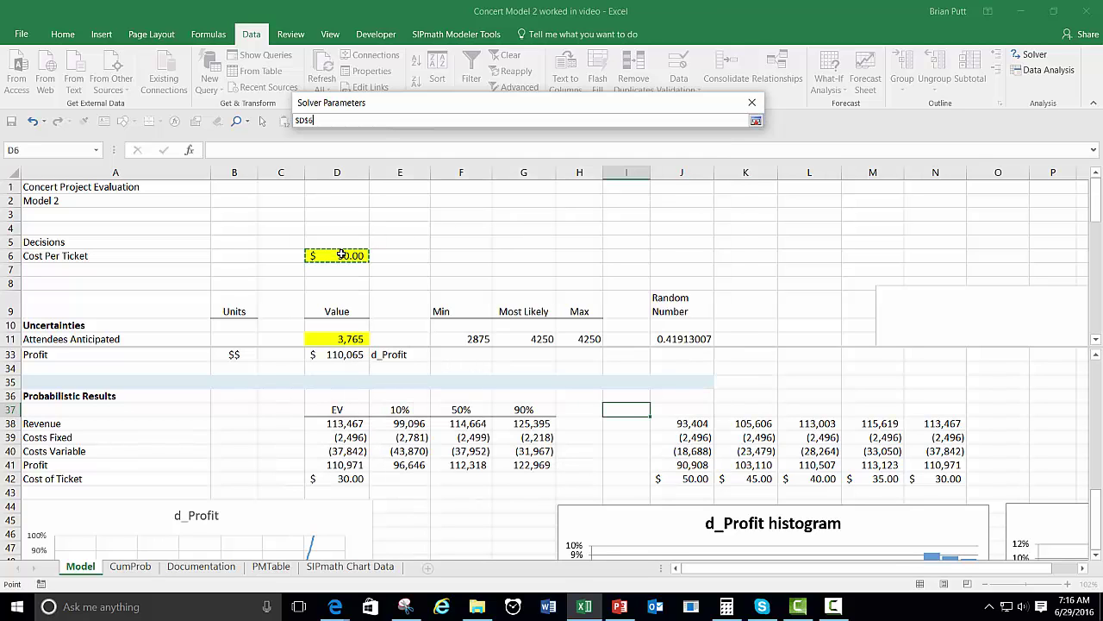
key(Return)
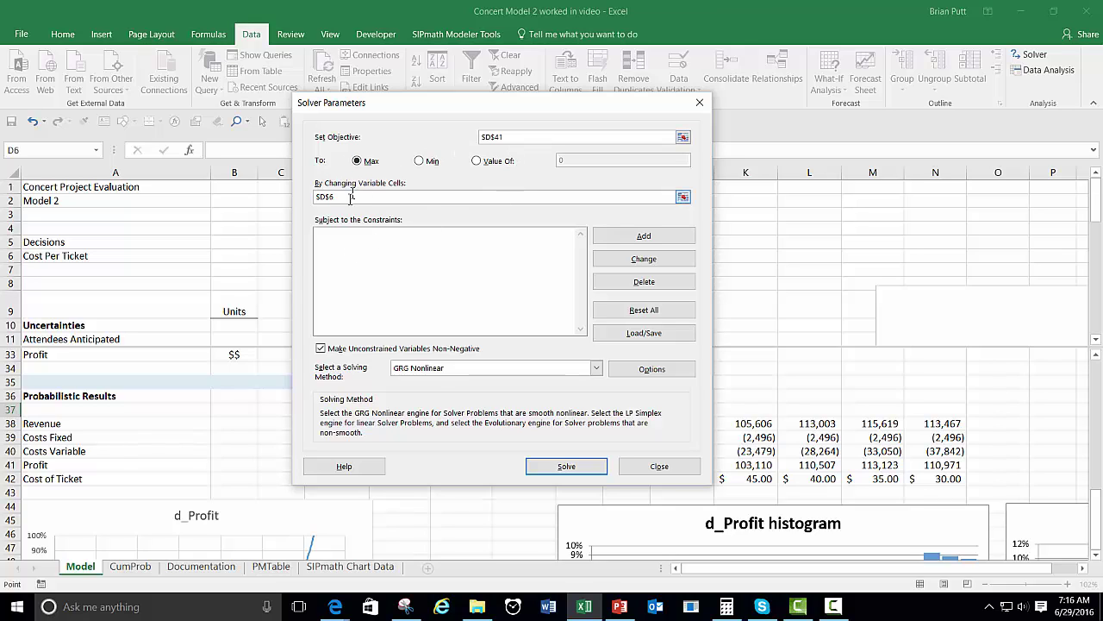
click(564, 466)
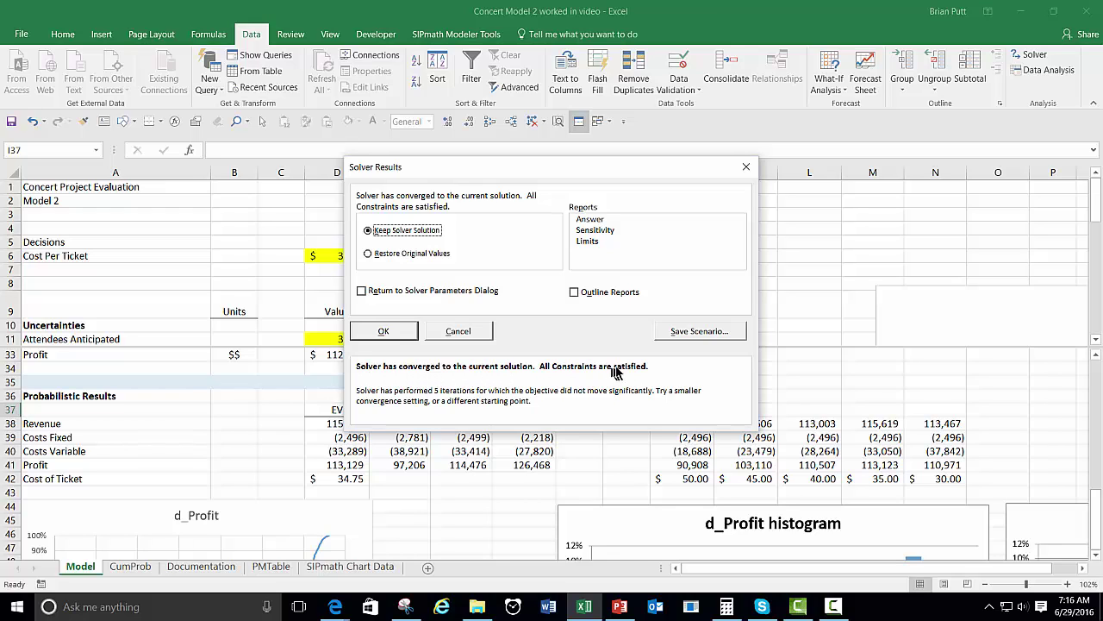
click(390, 333)
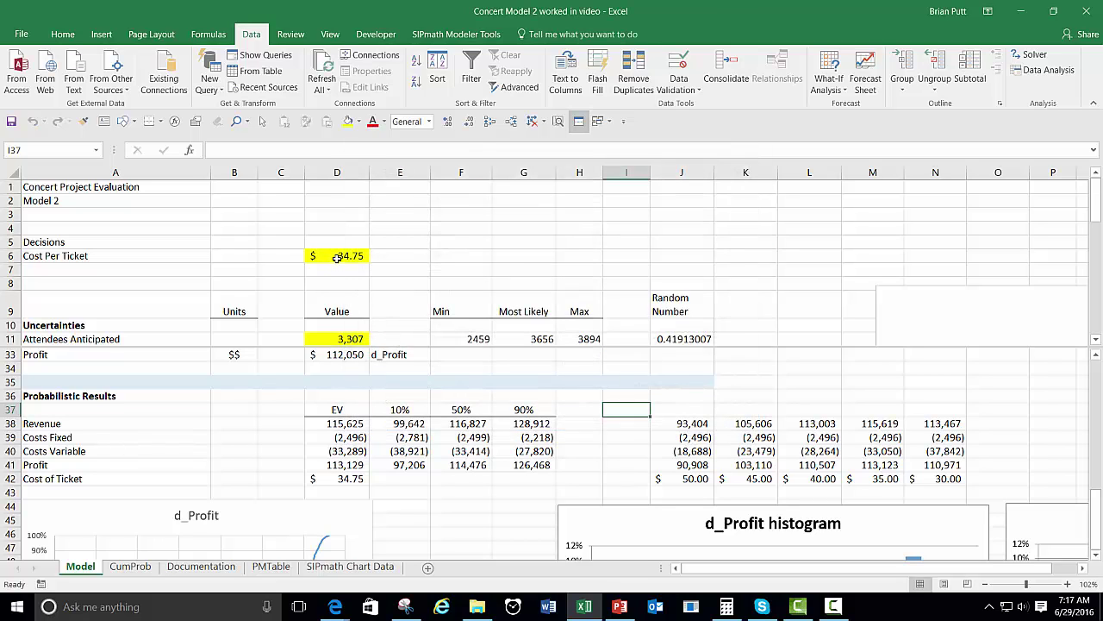
Step: Copy the EV results D38:D42 into O38:O42 as values with their number formatting
drag(336, 423, 334, 478)
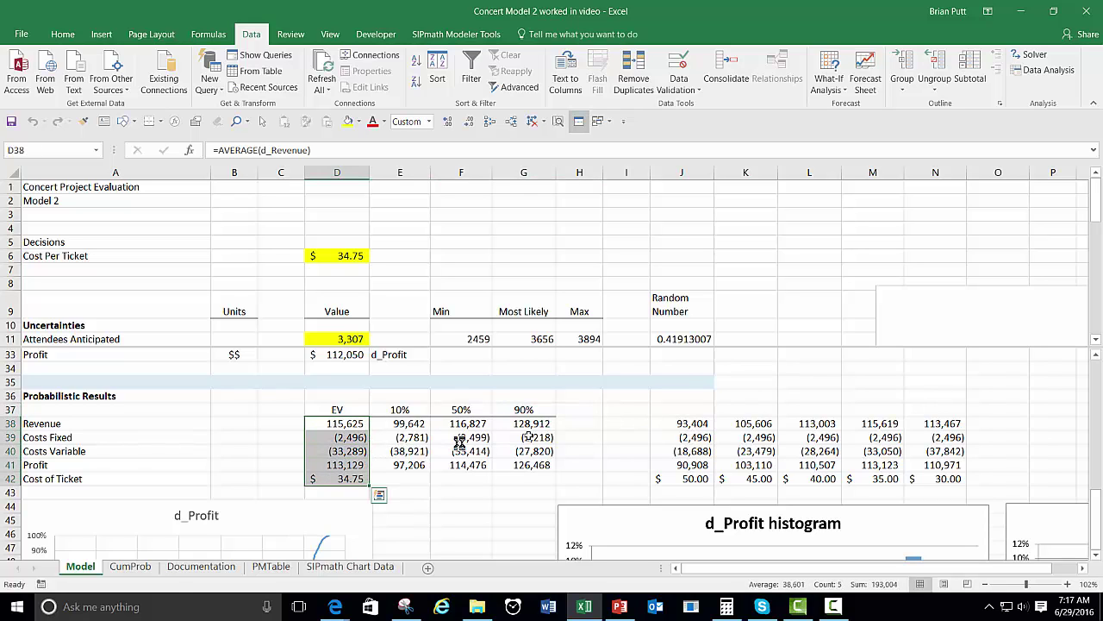
key(ctrl+c)
click(969, 423)
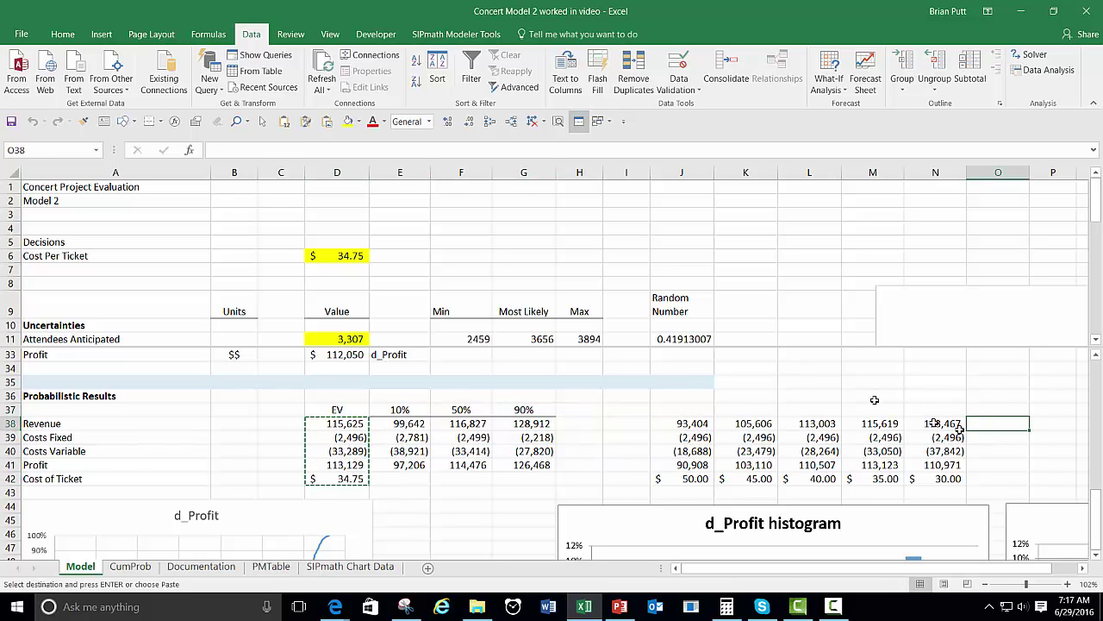
click(285, 122)
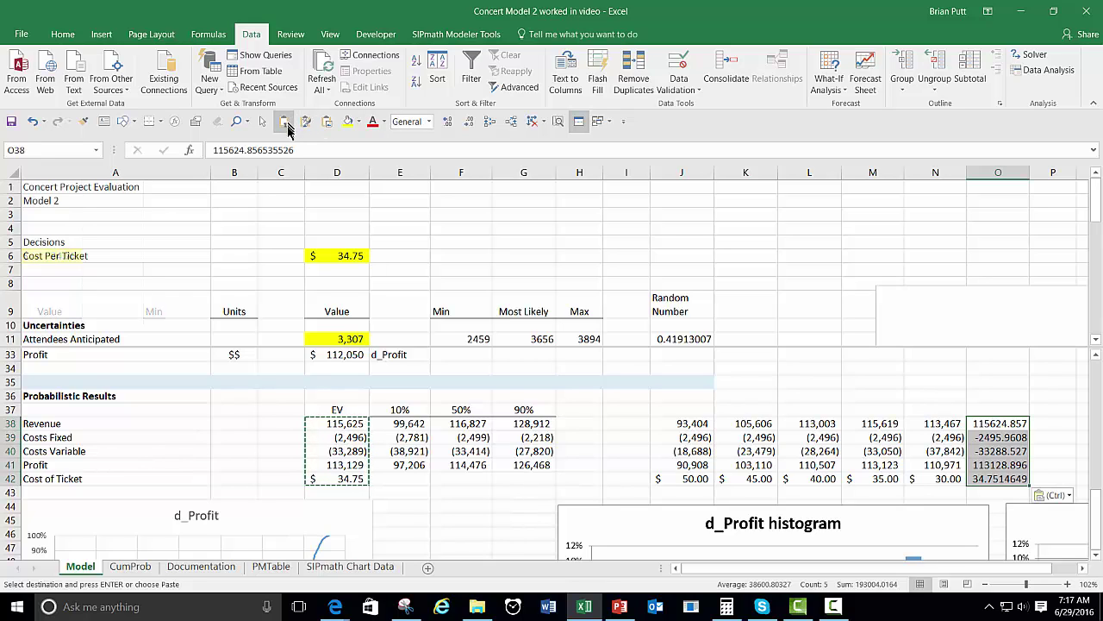
click(305, 122)
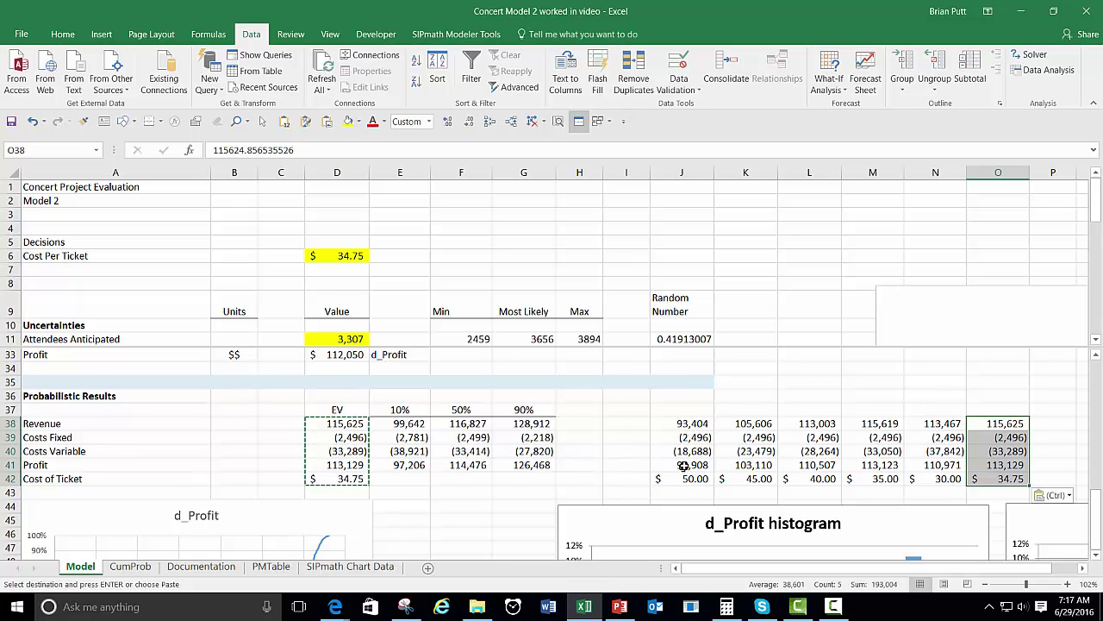
Step: Insert a scatter chart of the profit values in J41:O41
drag(683, 464, 977, 465)
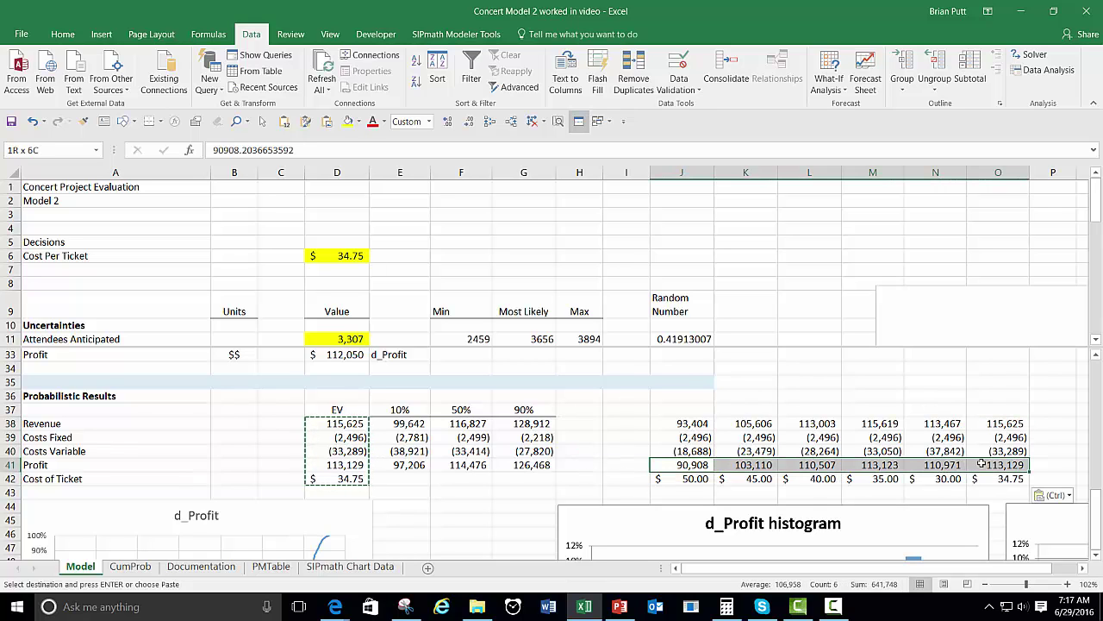
click(113, 39)
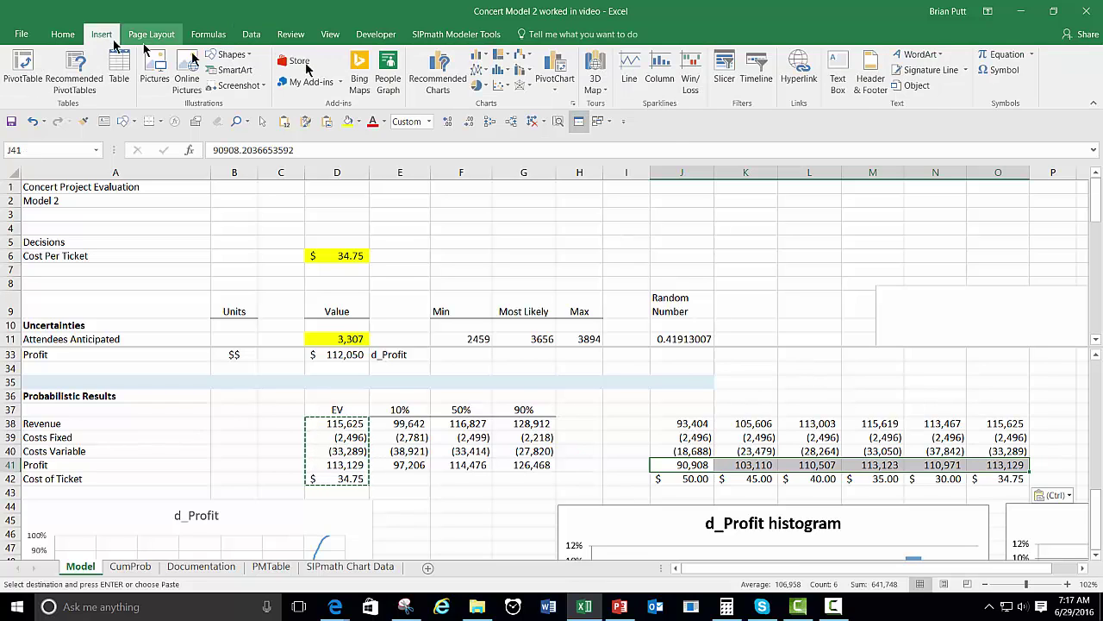
click(498, 89)
click(512, 136)
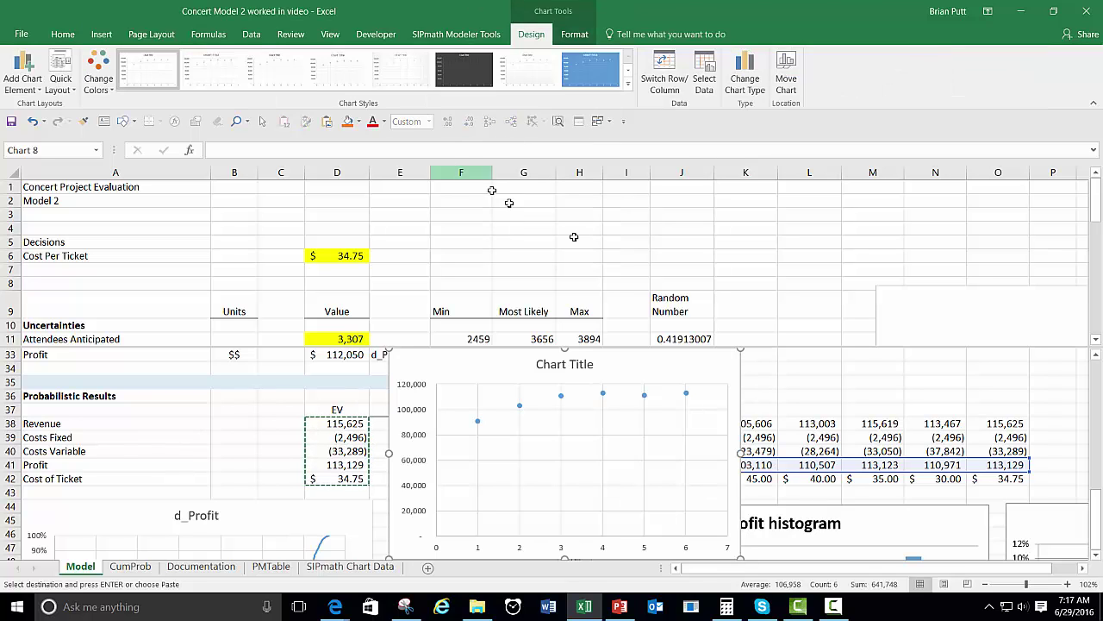
Step: Edit the scatter chart's series to use the ticket costs in K42:O42 as its X values
click(705, 77)
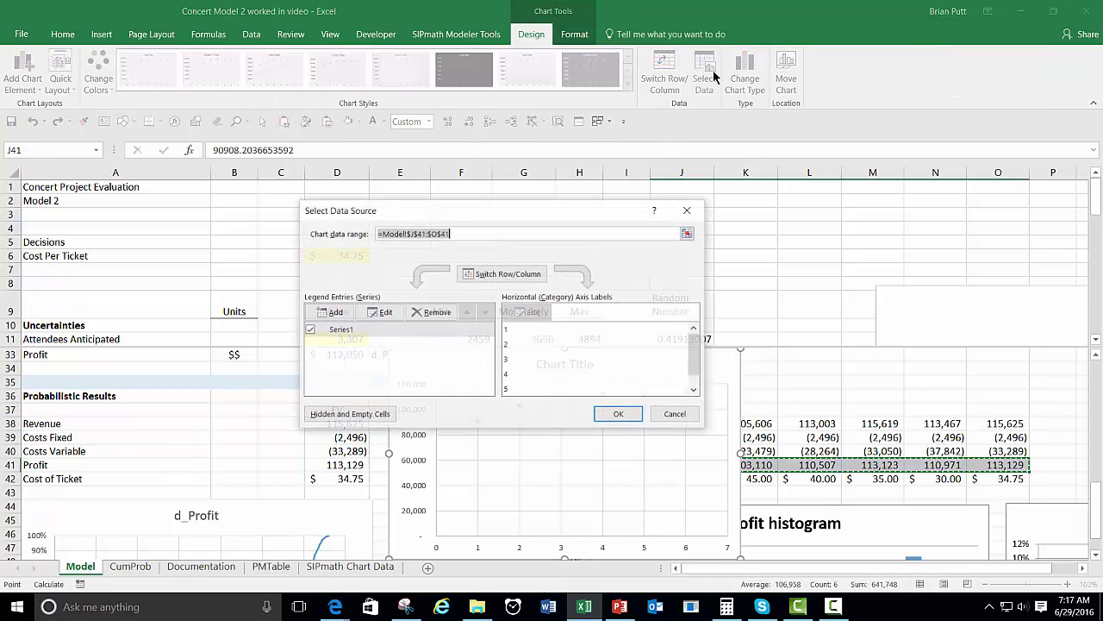
click(340, 329)
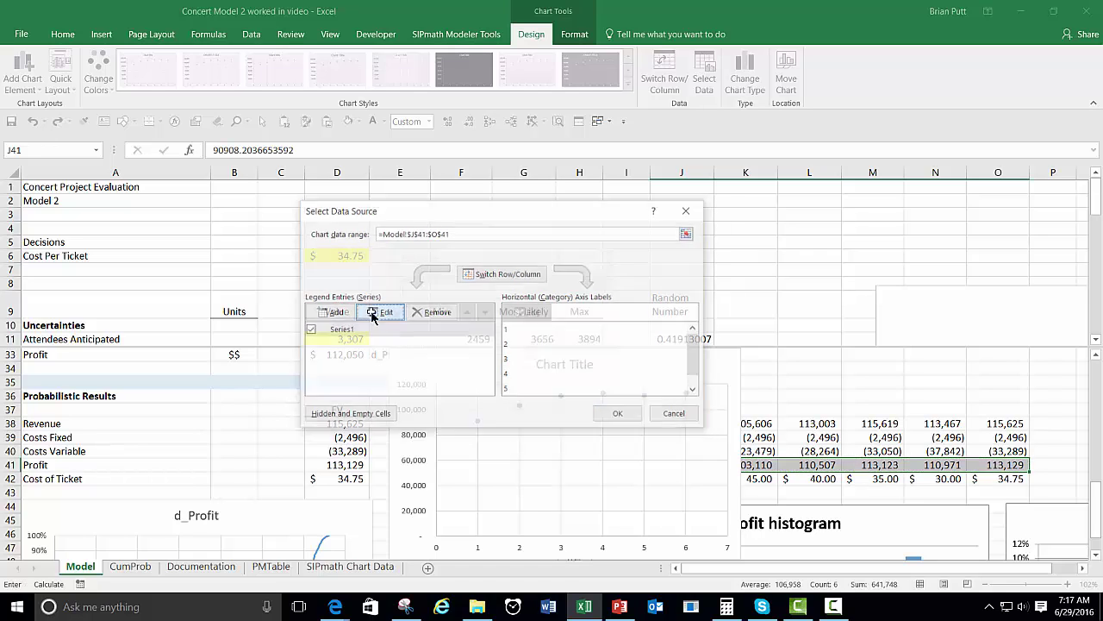
click(370, 313)
click(535, 325)
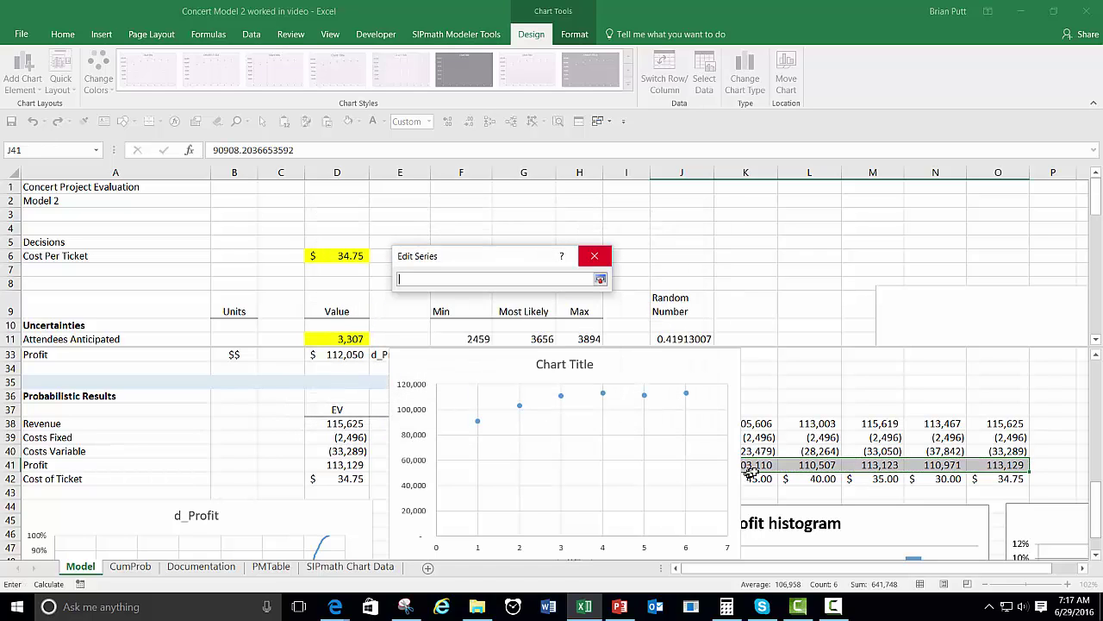
drag(754, 472, 992, 483)
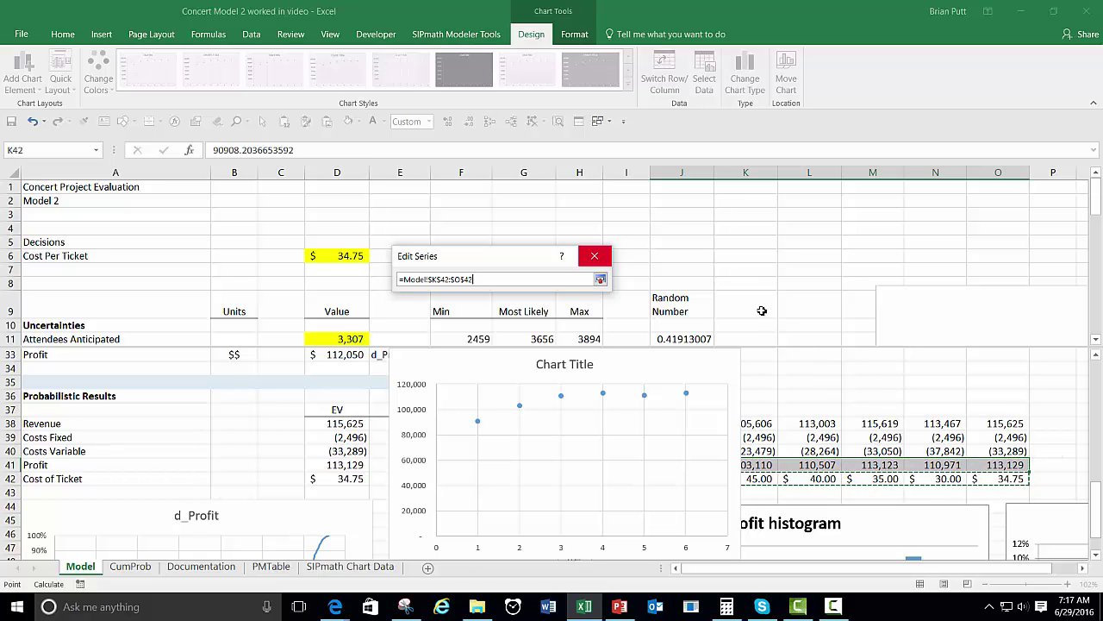
key(Return)
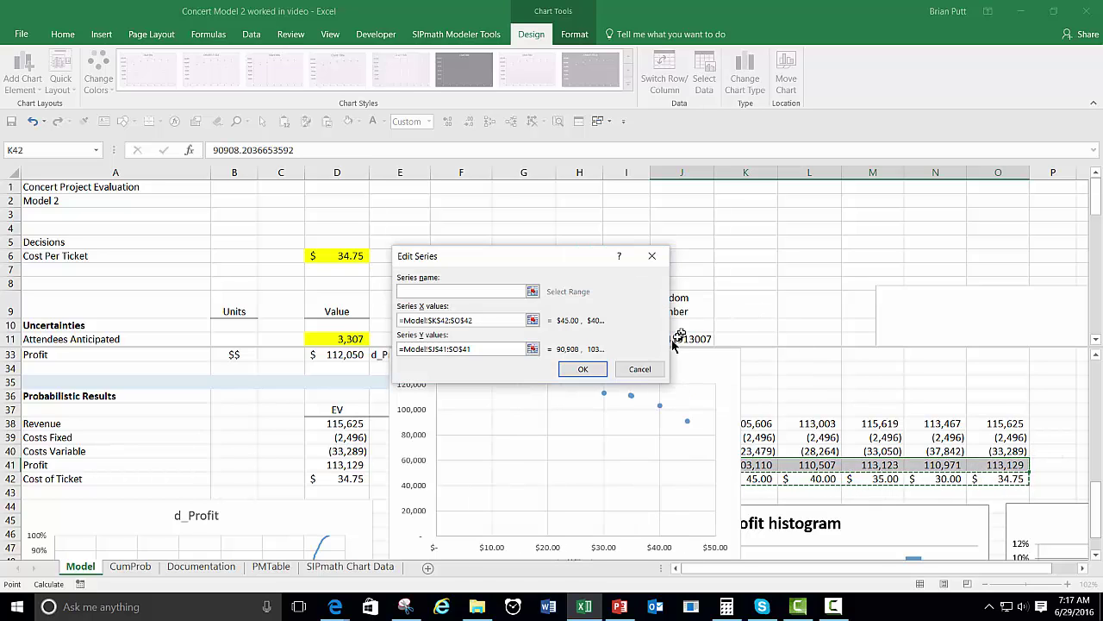
click(593, 370)
click(619, 414)
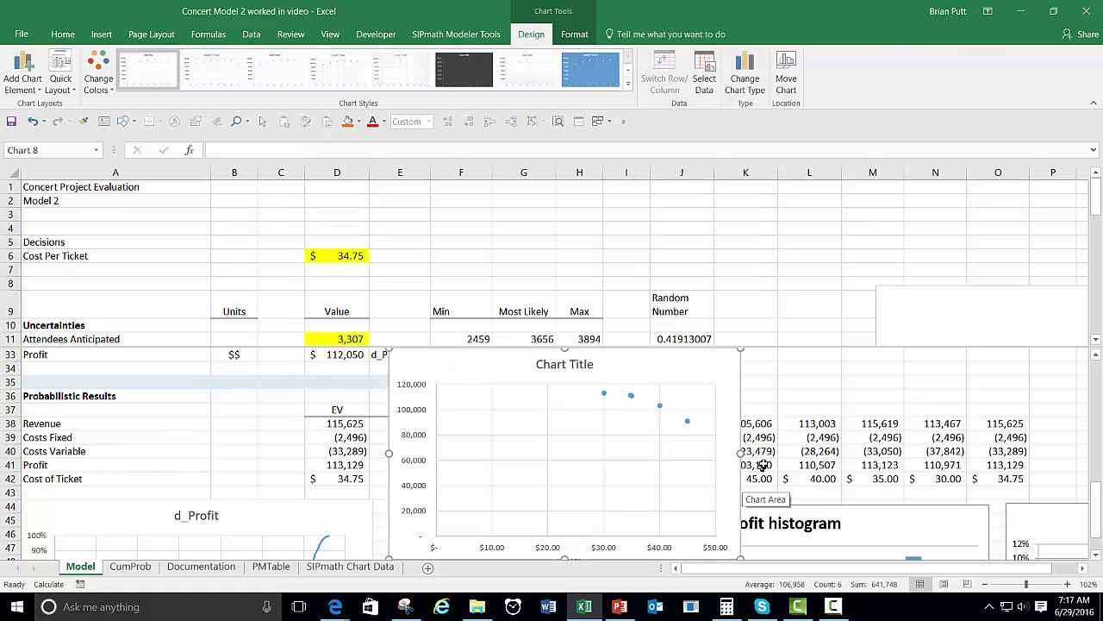
Step: Set the minimum bound of the scatter chart's vertical axis to 80,000
right_click(422, 380)
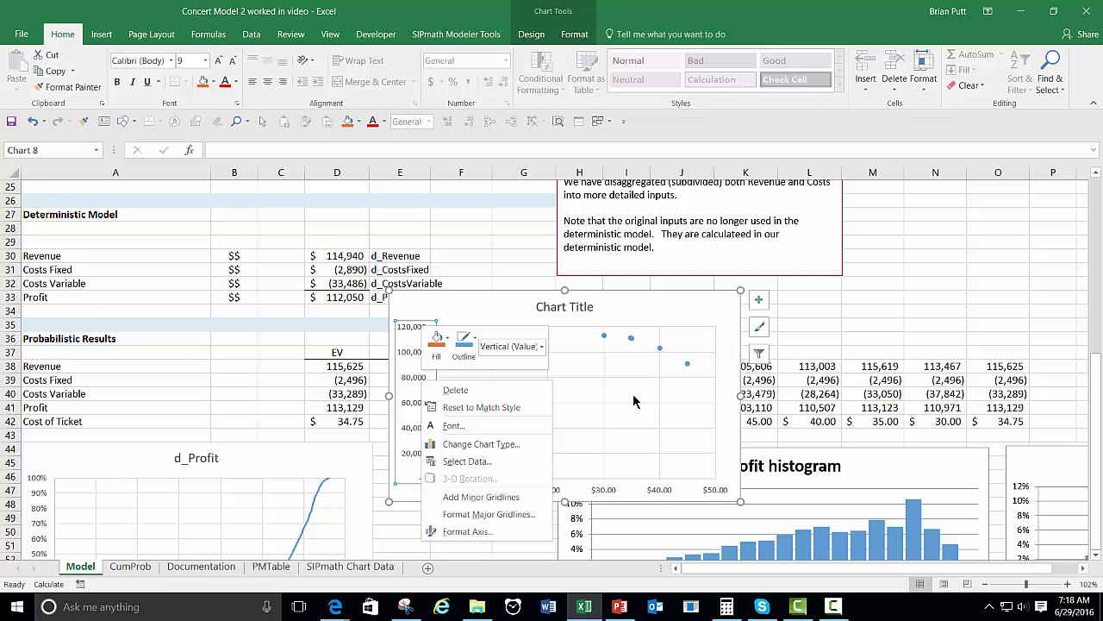
click(462, 533)
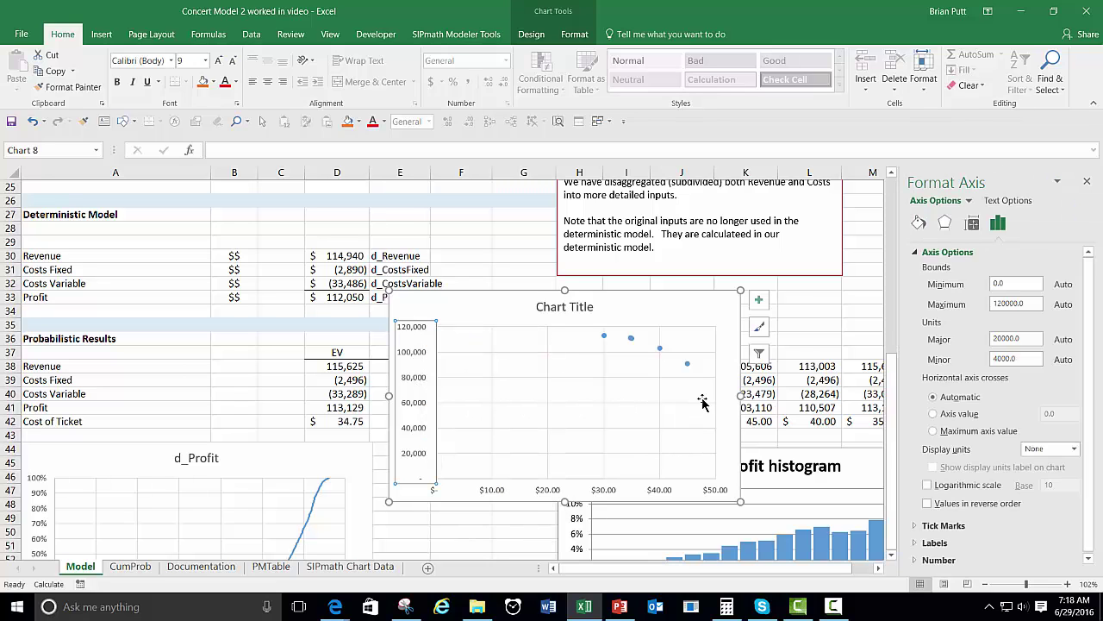
click(958, 286)
click(631, 387)
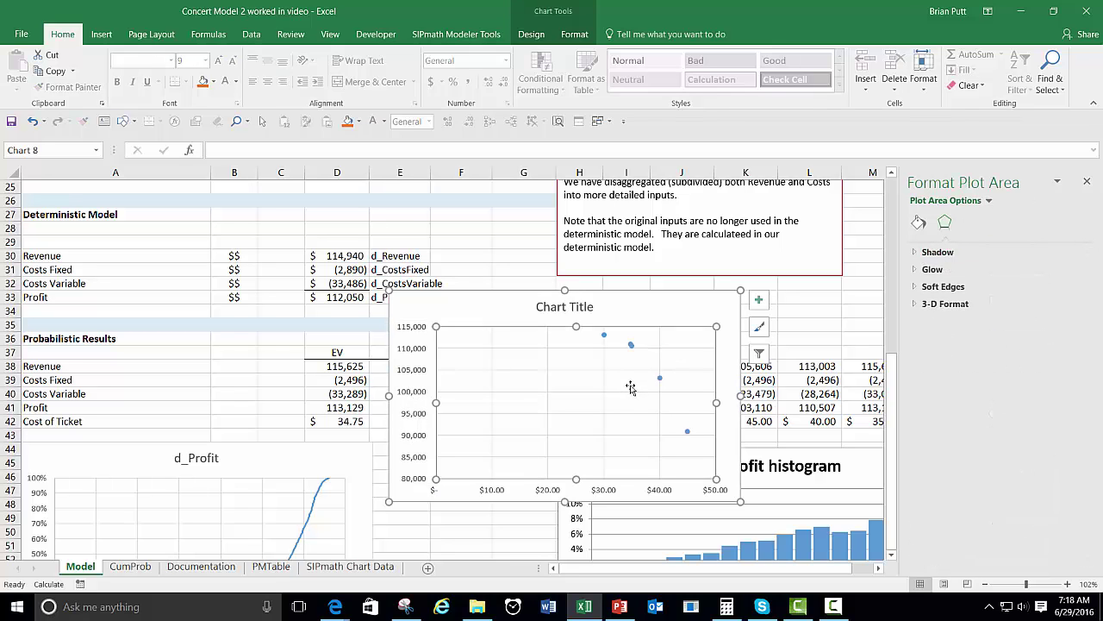
Step: Move the scatter chart off the pasted results and extend its X values to J42:O42 to include the $50 ticket cost
click(604, 335)
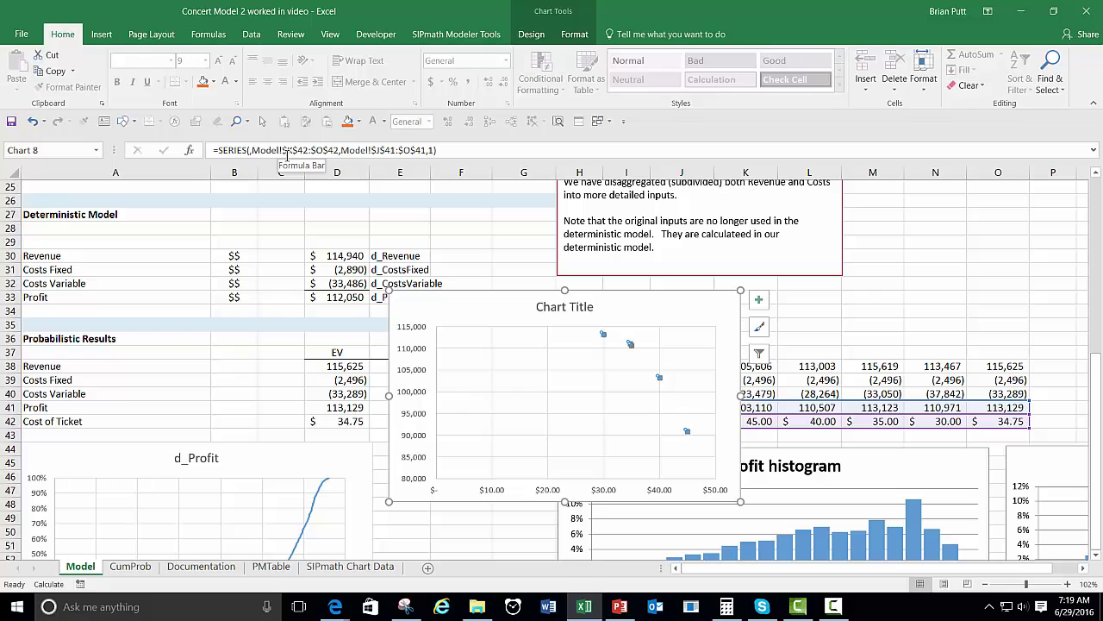
drag(621, 299, 418, 302)
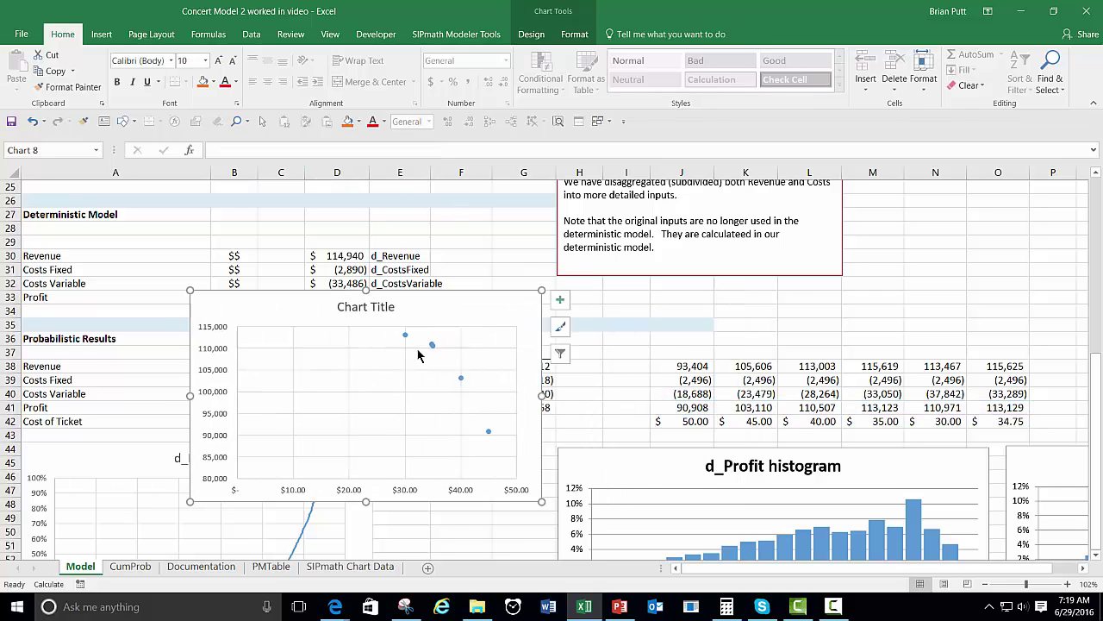
click(431, 344)
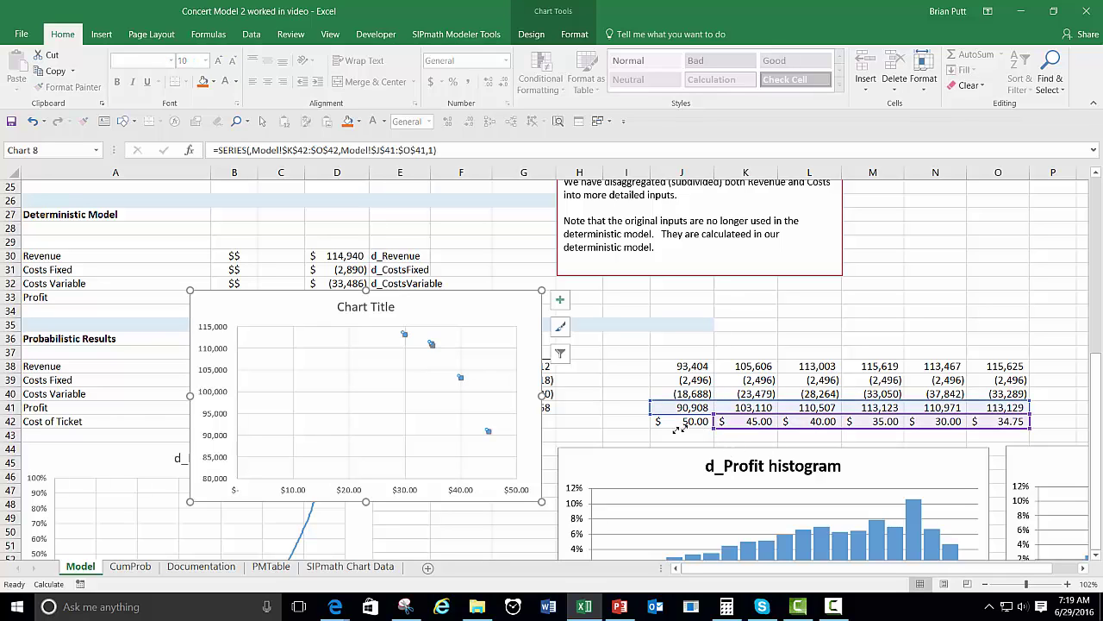
drag(679, 428, 676, 429)
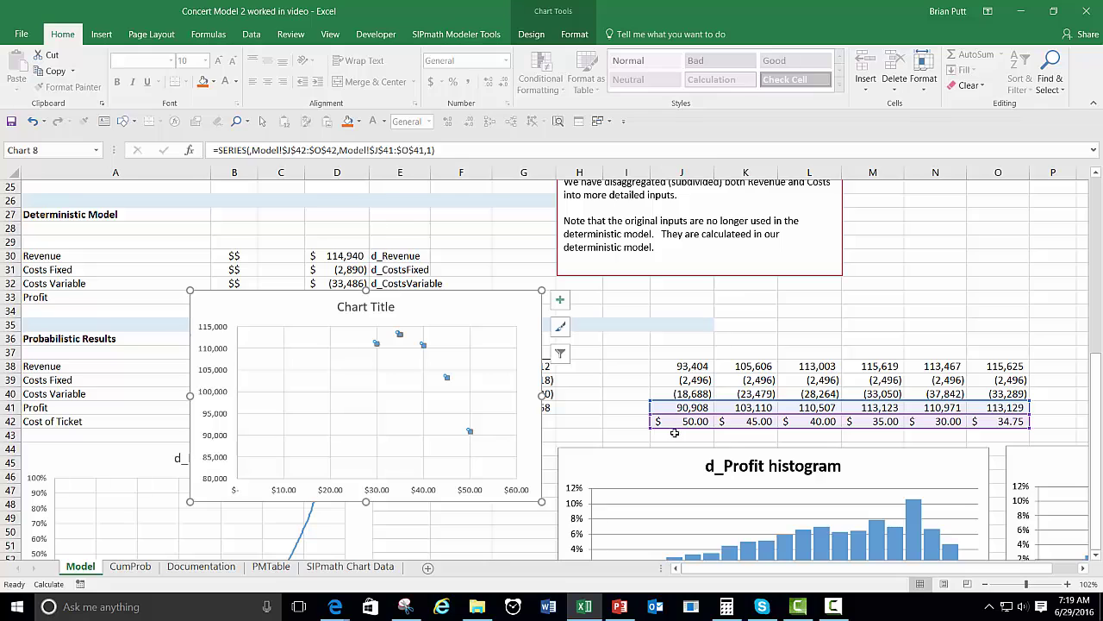
click(514, 312)
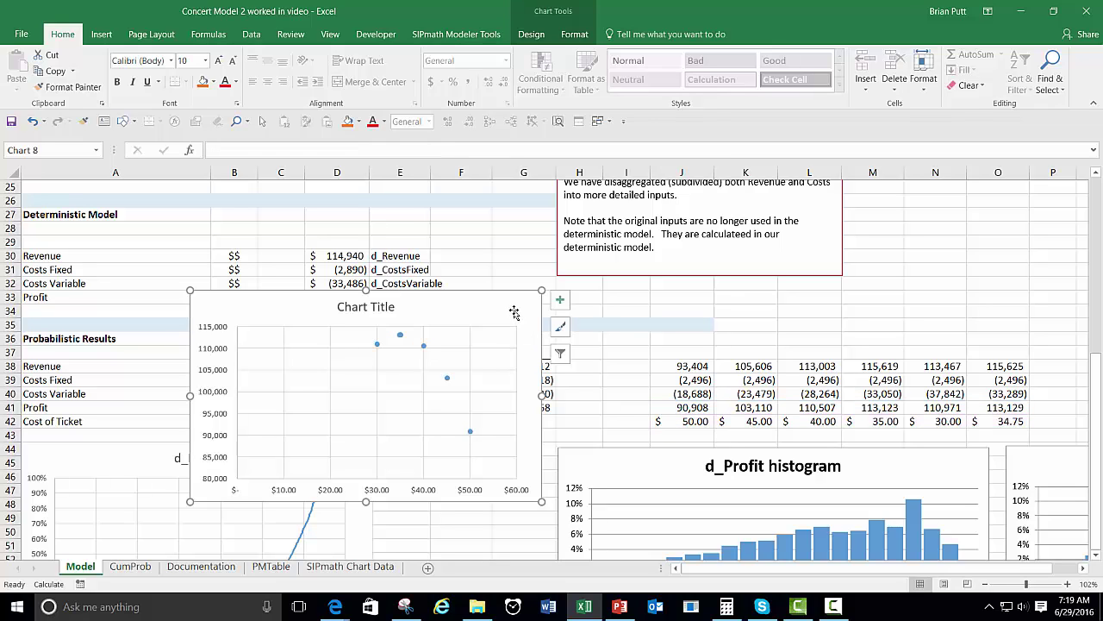
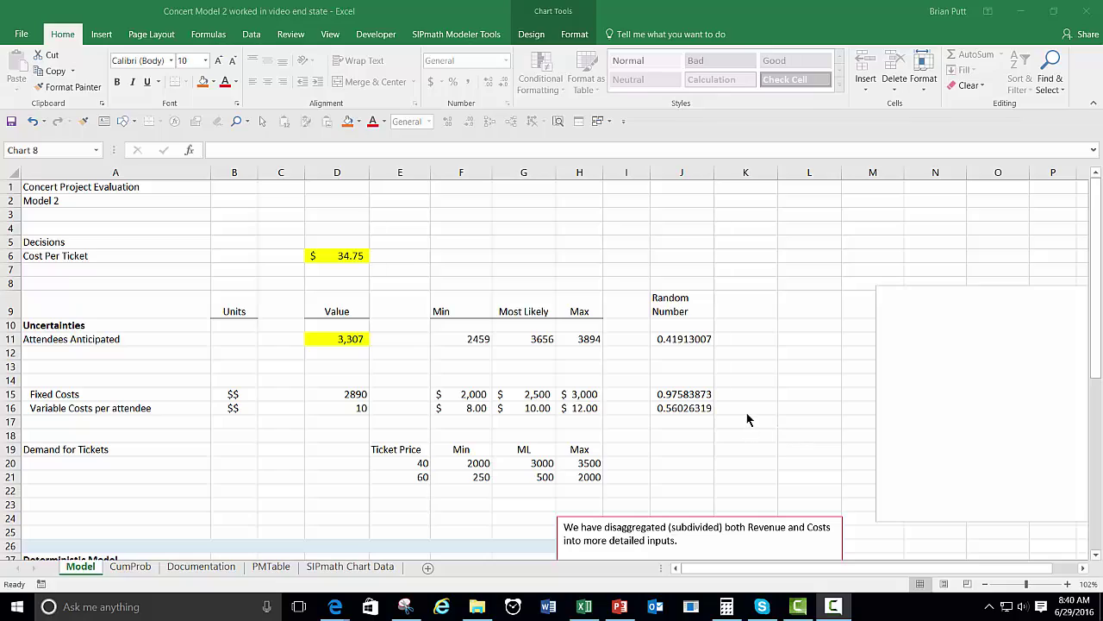
Step: Move the scatter chart below the d_Profit cumulative chart, starting at about row 61
scroll(747, 420, down, 6)
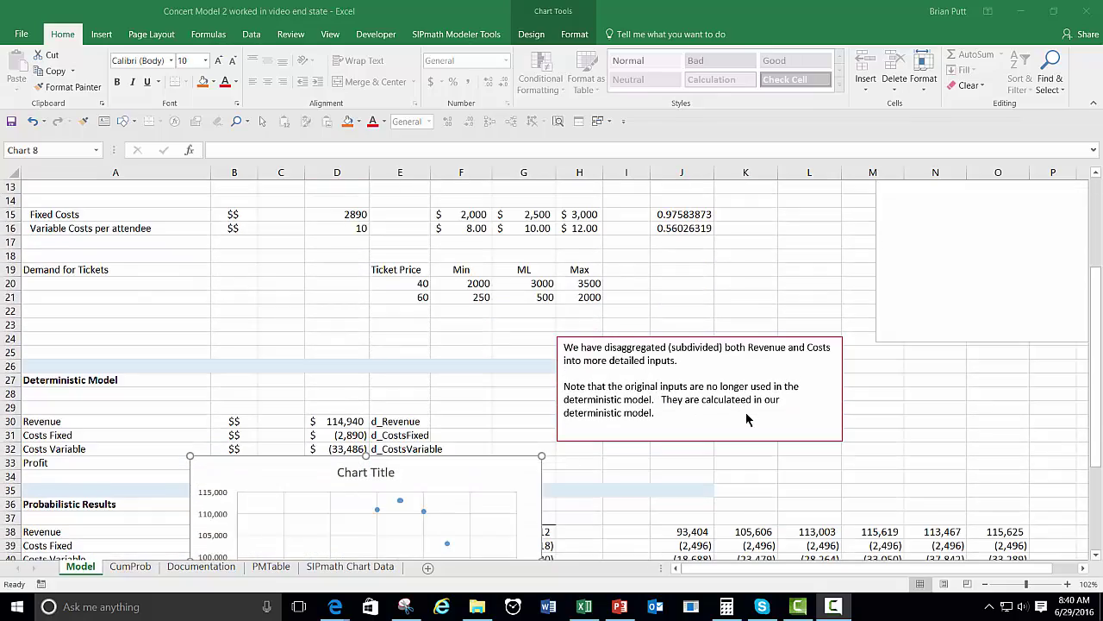
scroll(748, 420, down, 5)
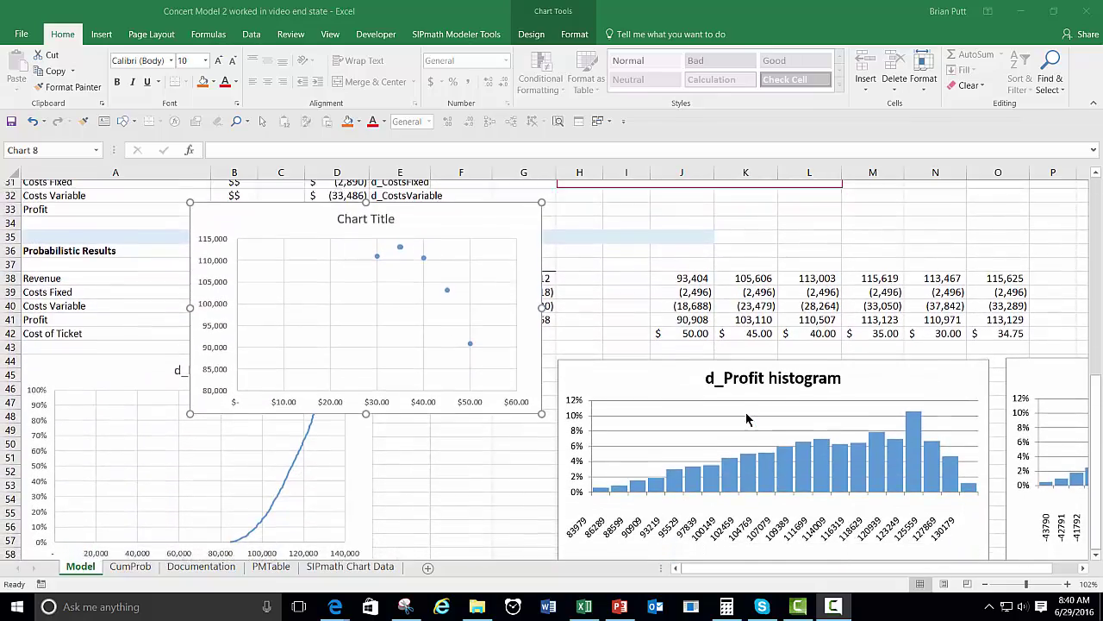
click(543, 231)
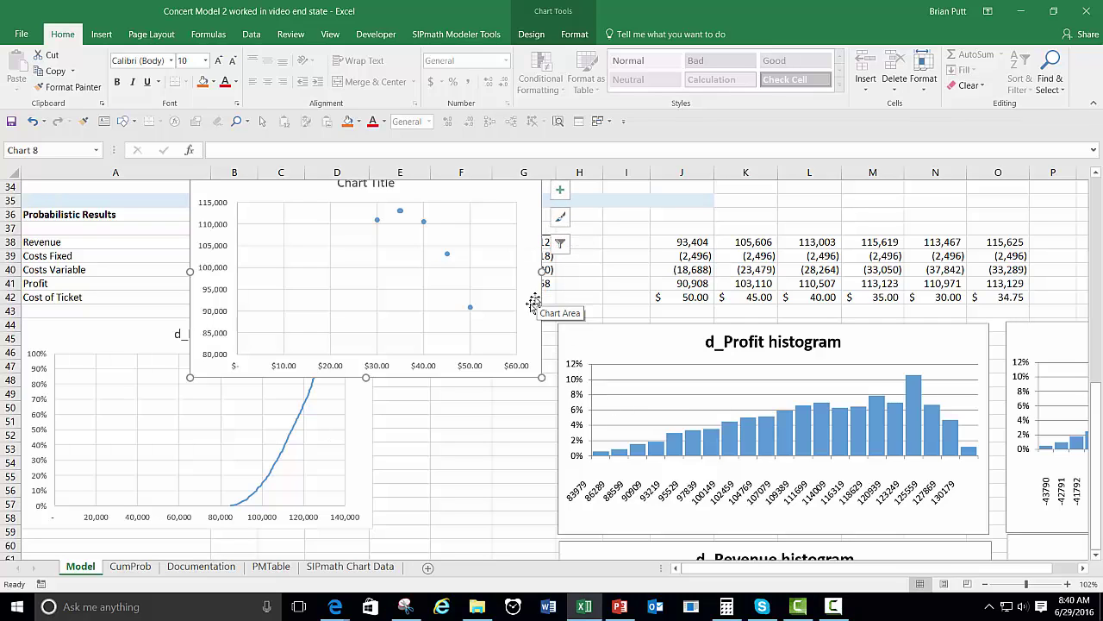
drag(501, 377, 325, 536)
Step: Examine the charts, the probabilistic results table and the d_Profit cumulative probability curve at the optimized ticket price
scroll(325, 536, down, 3)
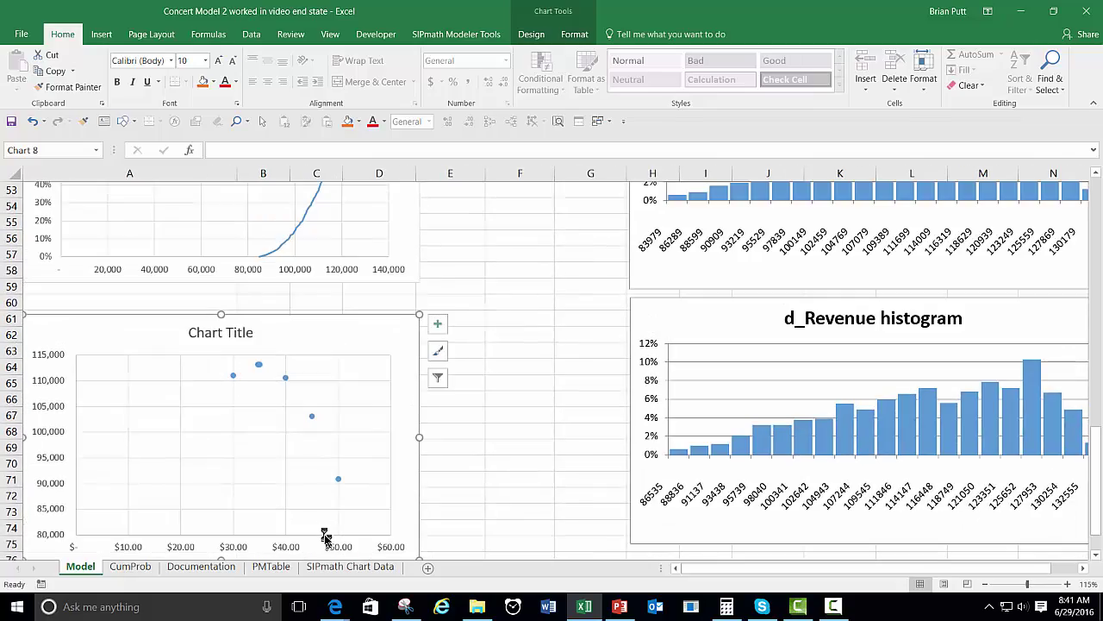
scroll(324, 536, down, 3)
scroll(324, 536, up, 2)
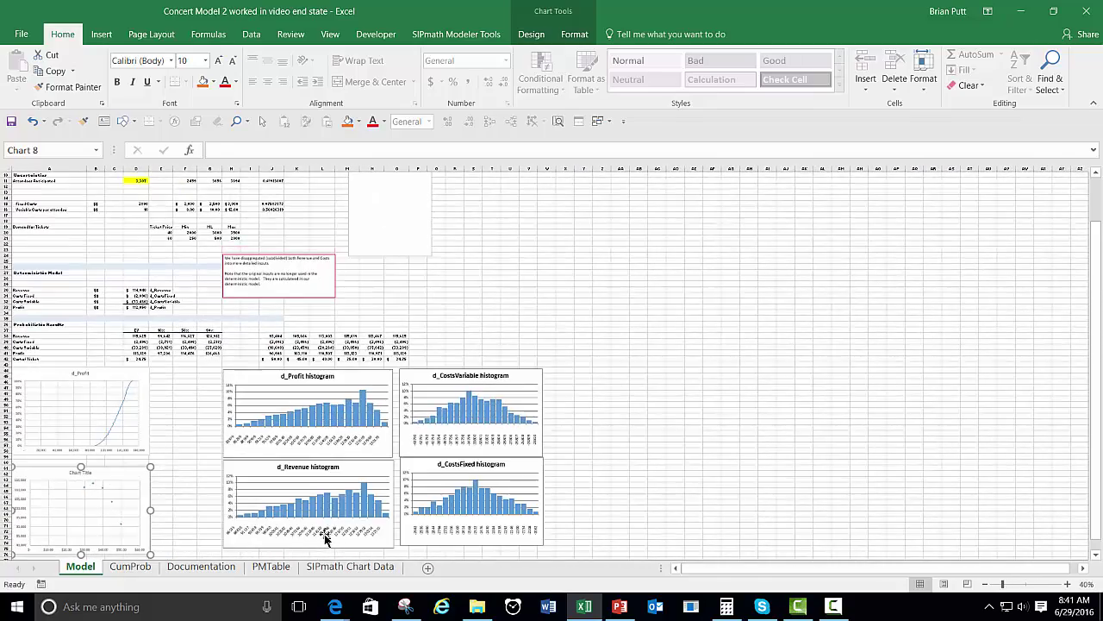
scroll(324, 532, up, 3)
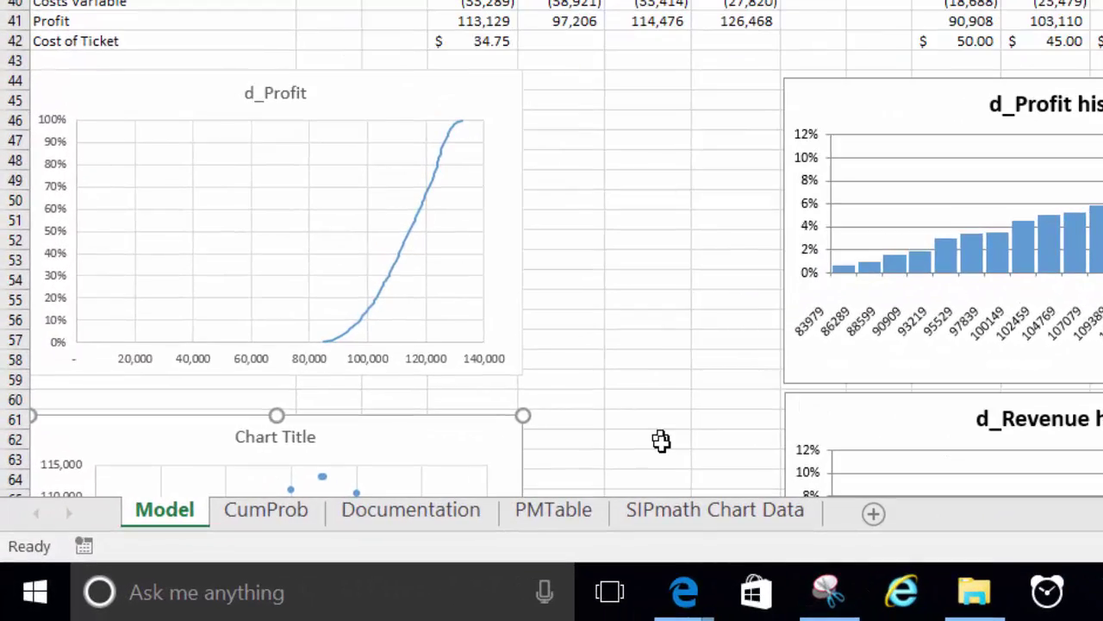
scroll(323, 532, up, 3)
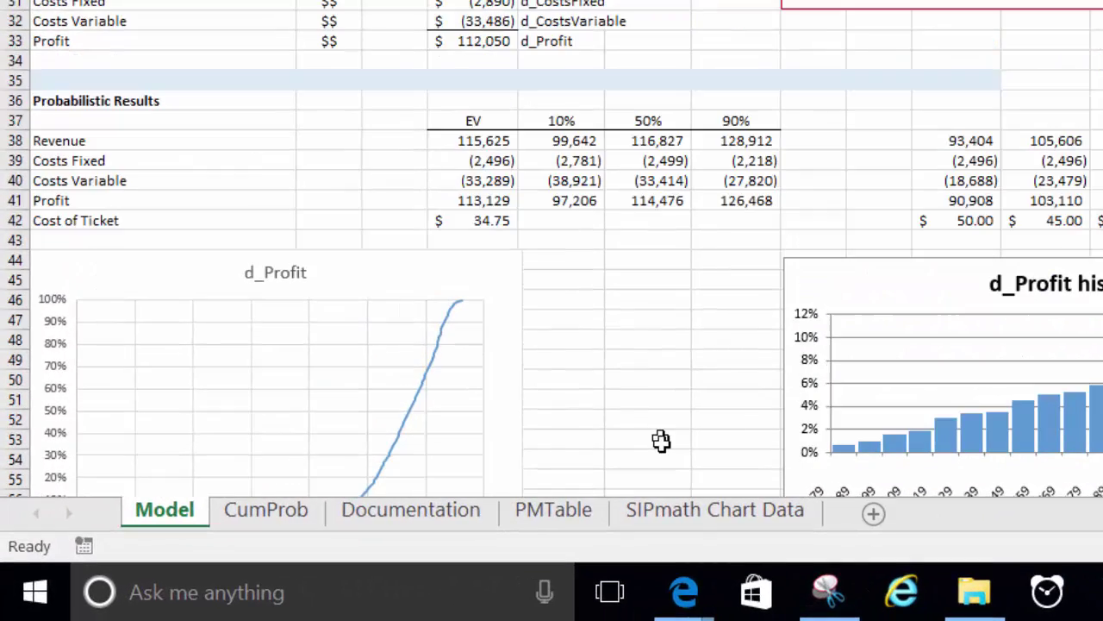
scroll(660, 440, down, 3)
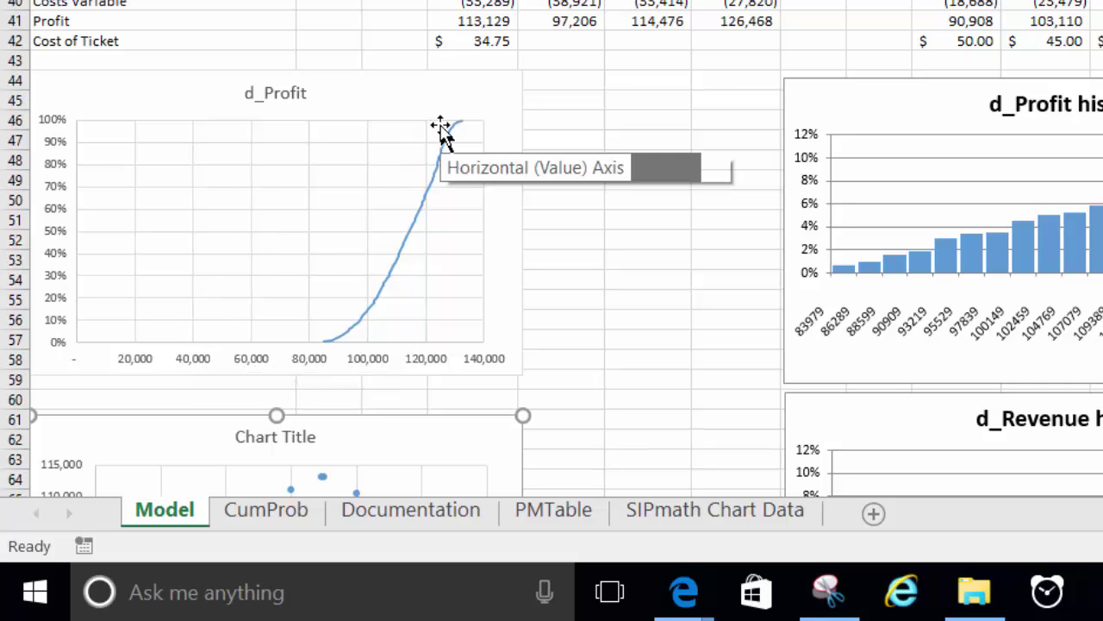
Step: Add a series named Reference Profit to the d_Profit cumulative chart, with X values from CumProb P6:P106
click(451, 101)
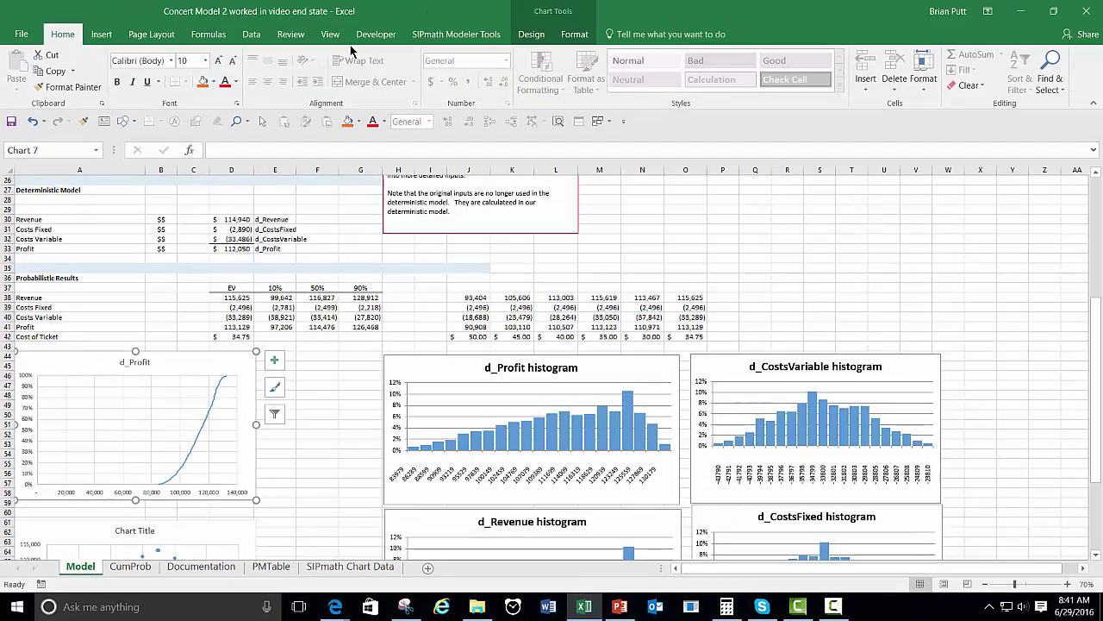
click(533, 36)
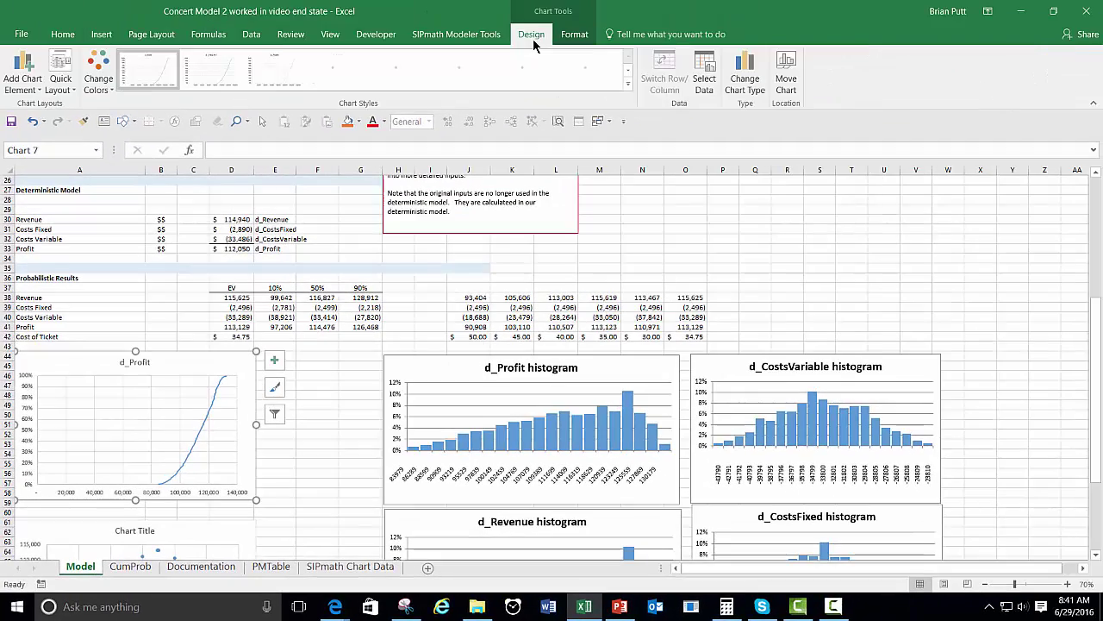
click(704, 73)
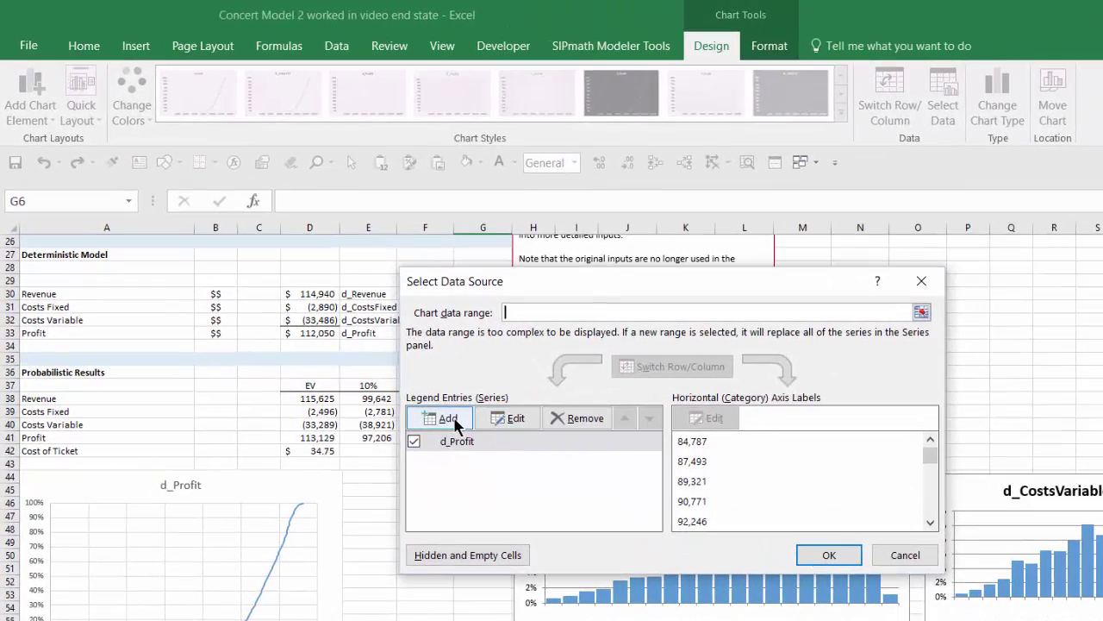
click(449, 419)
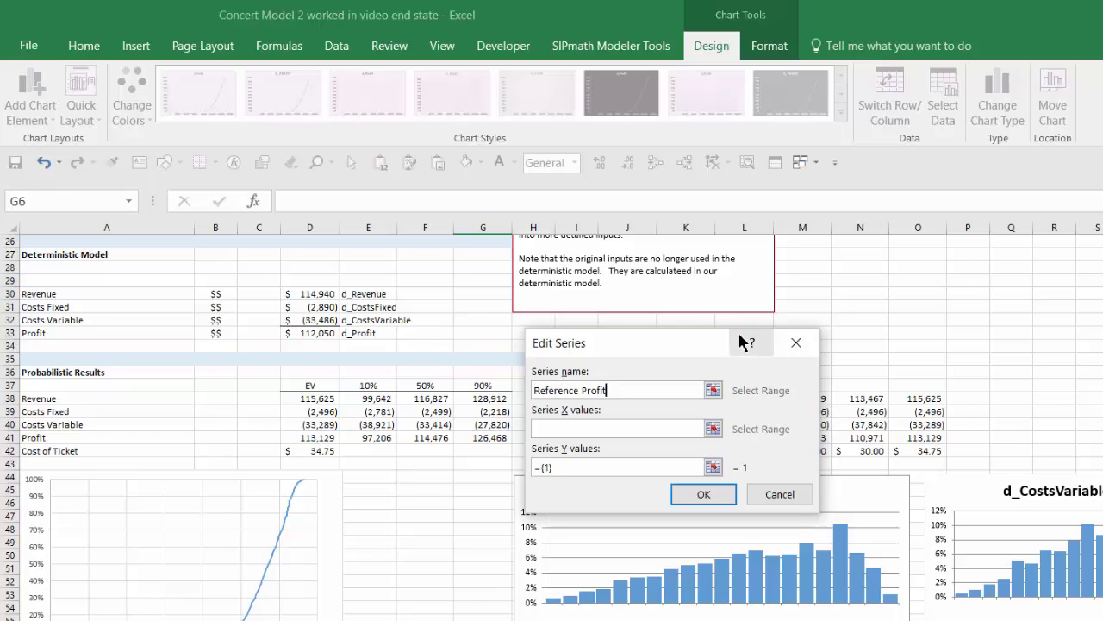
click(712, 429)
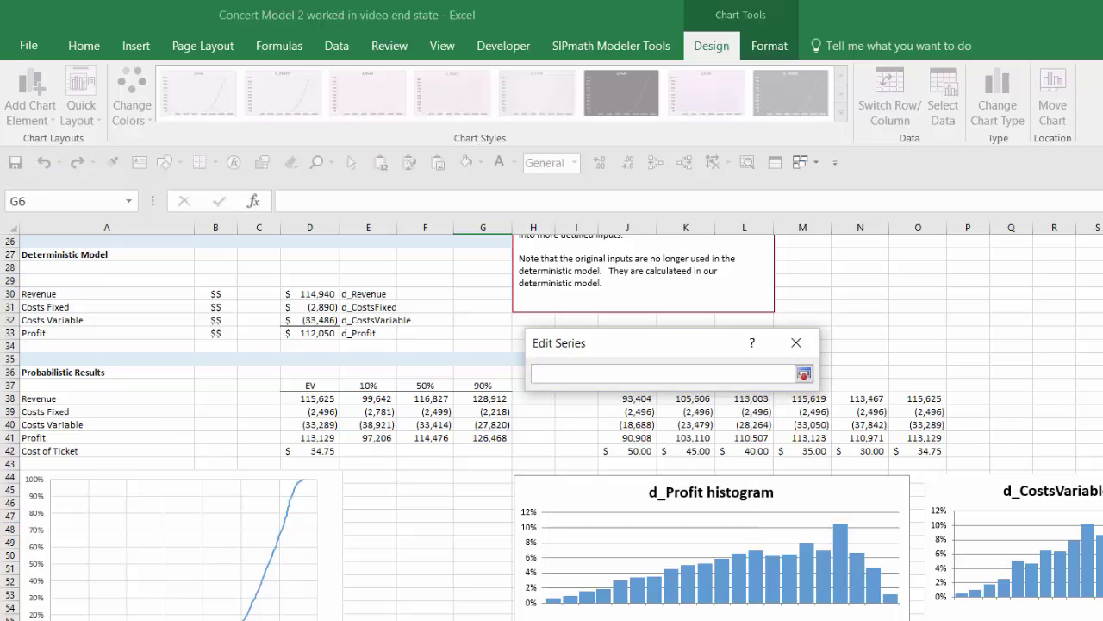
key(ctrl+Page_Down)
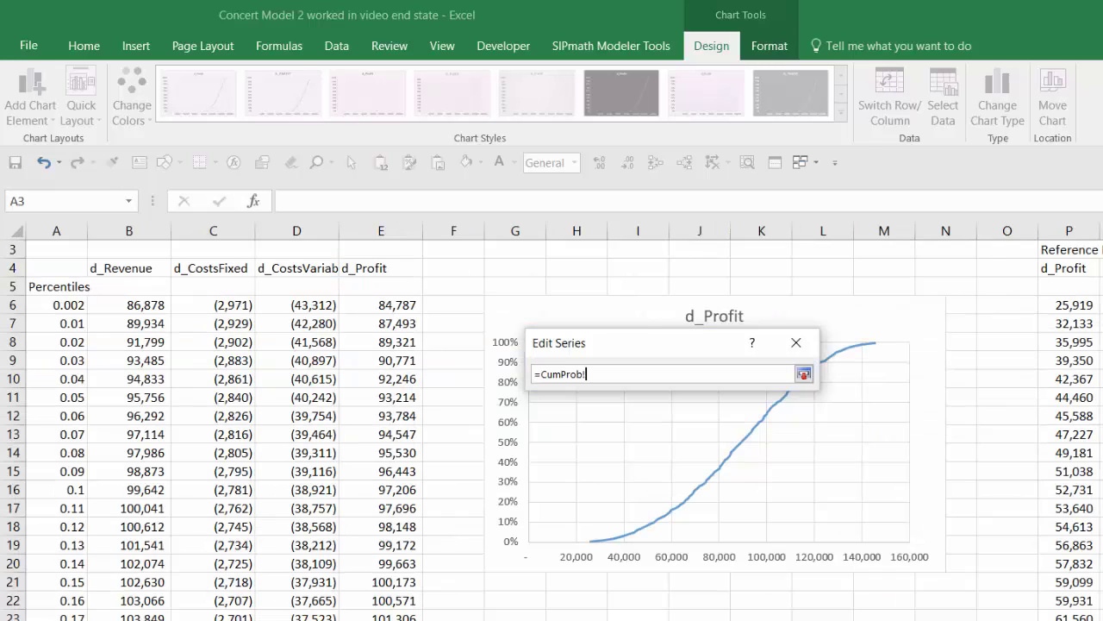
click(1062, 304)
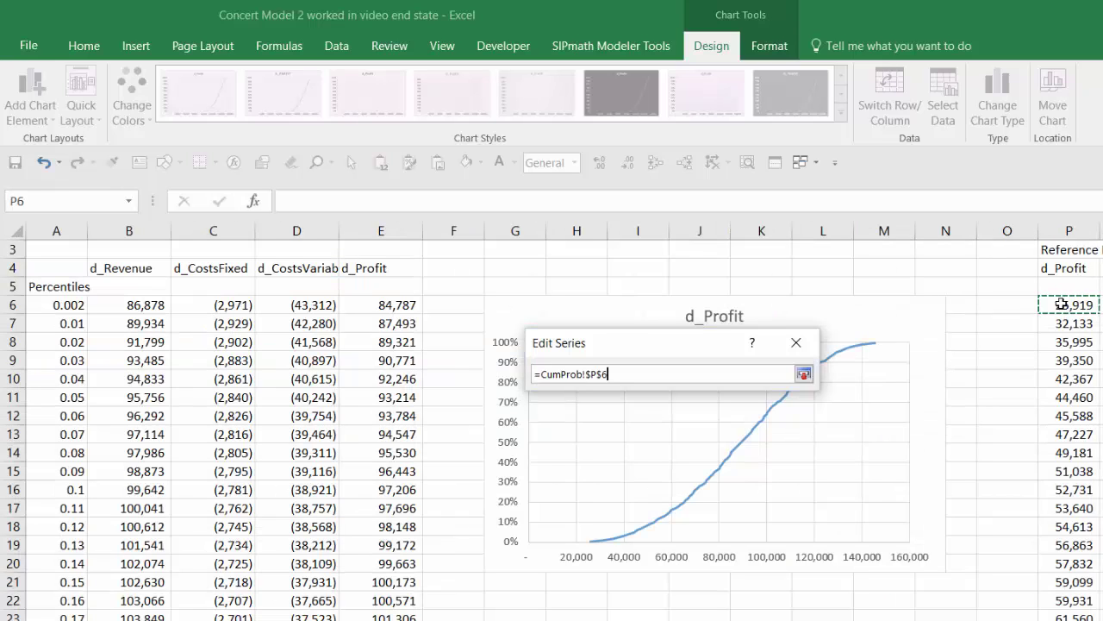
key(ctrl+shift+Down)
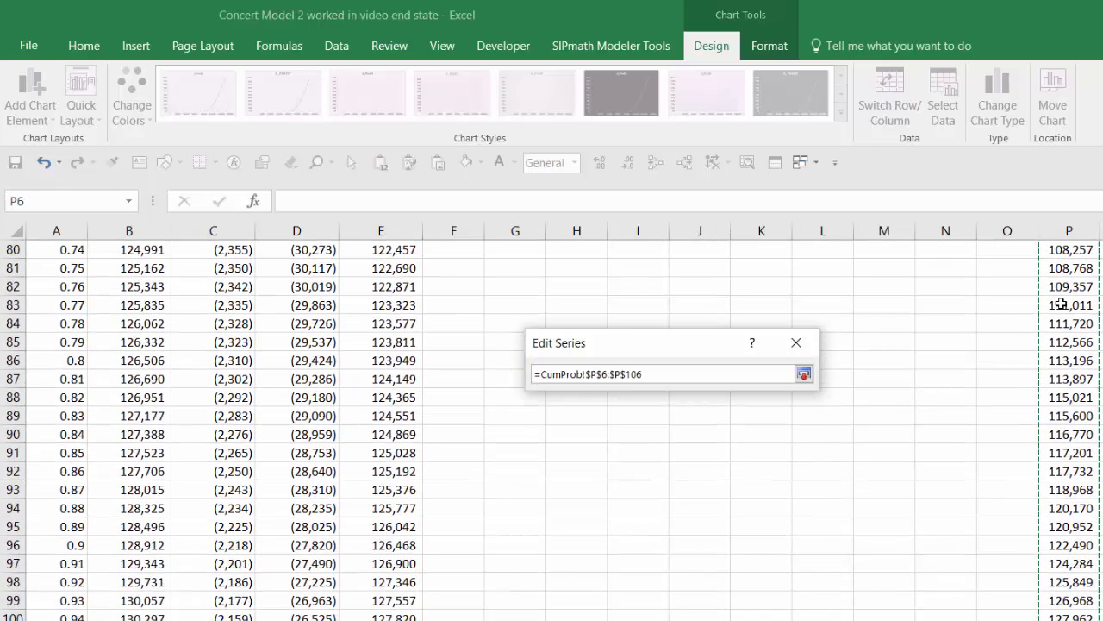
key(Return)
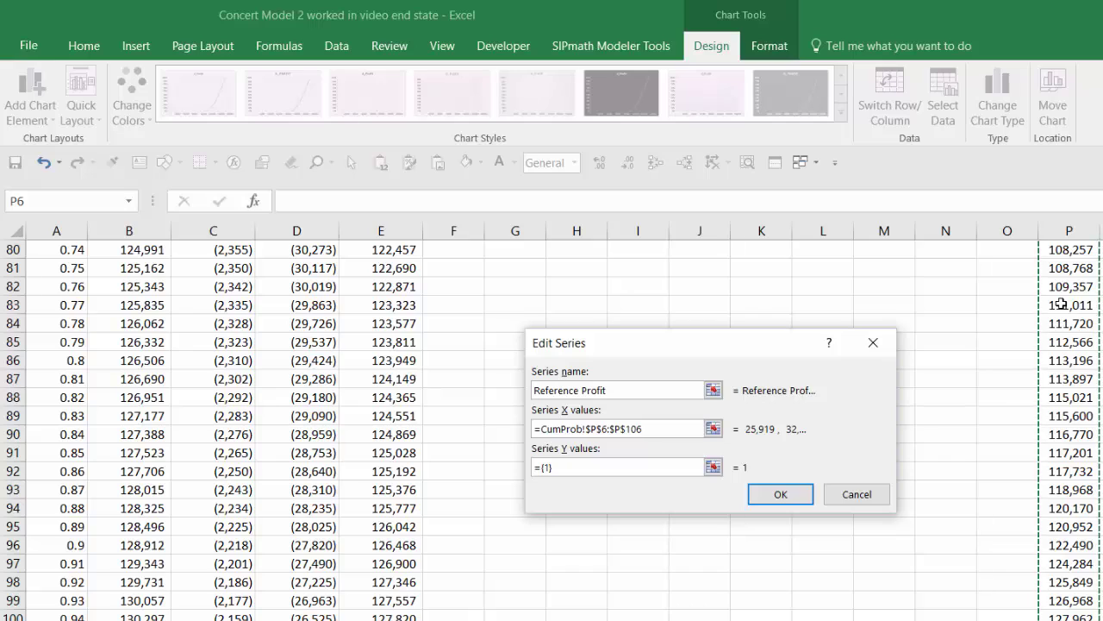
Step: Set the Reference Profit series' Y values to the percentiles in CumProb A6:A106 and apply the chart data changes
click(714, 467)
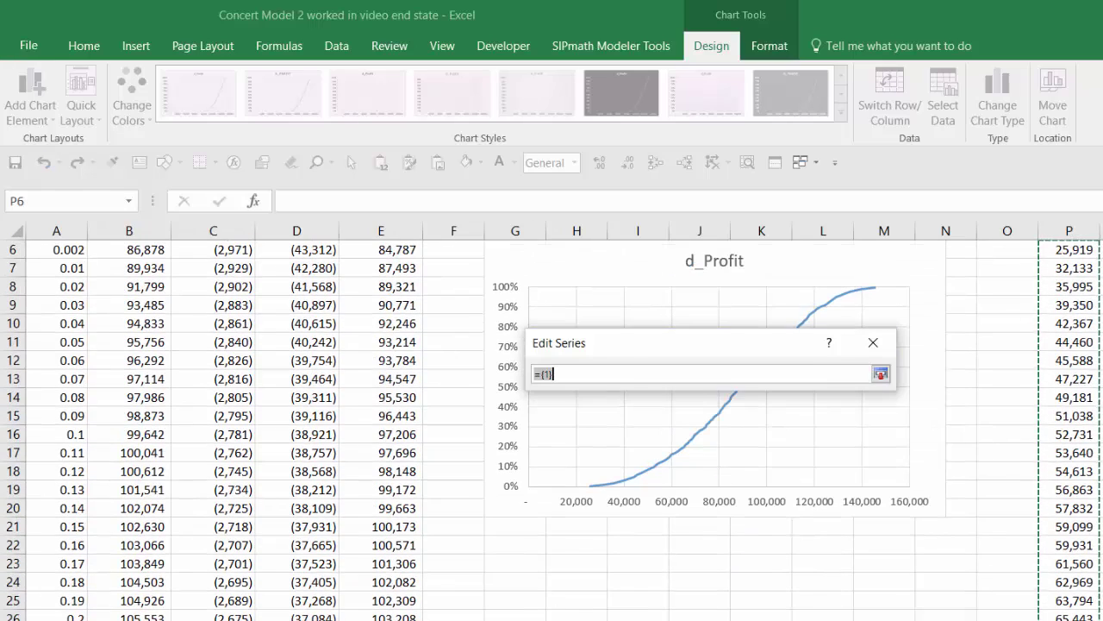
scroll(977, 454, up, 1)
click(61, 343)
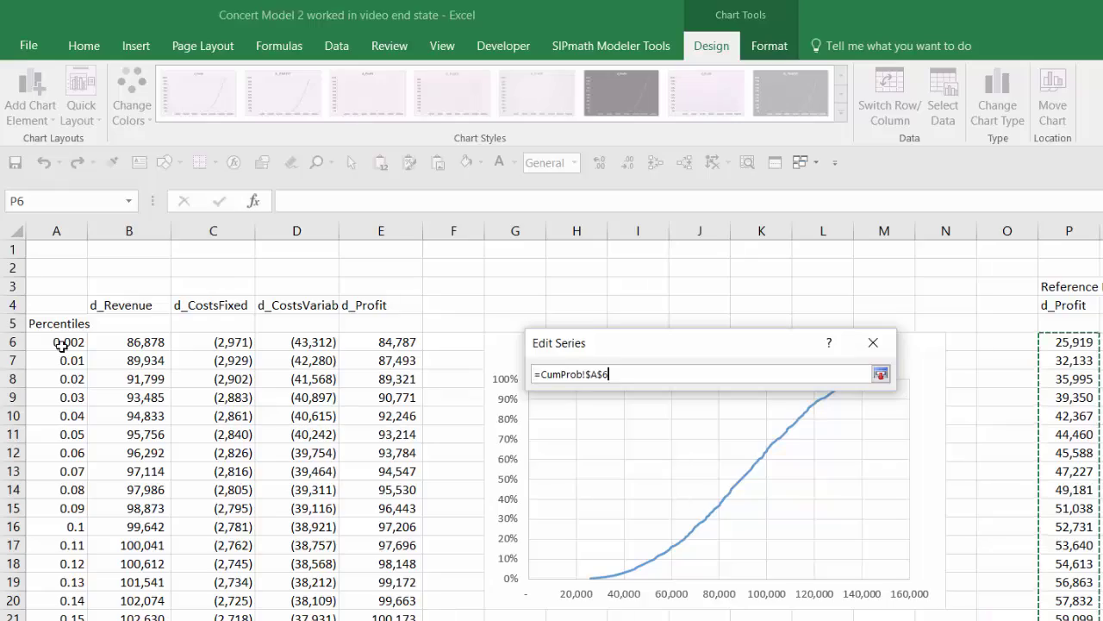
key(ctrl+shift+Down)
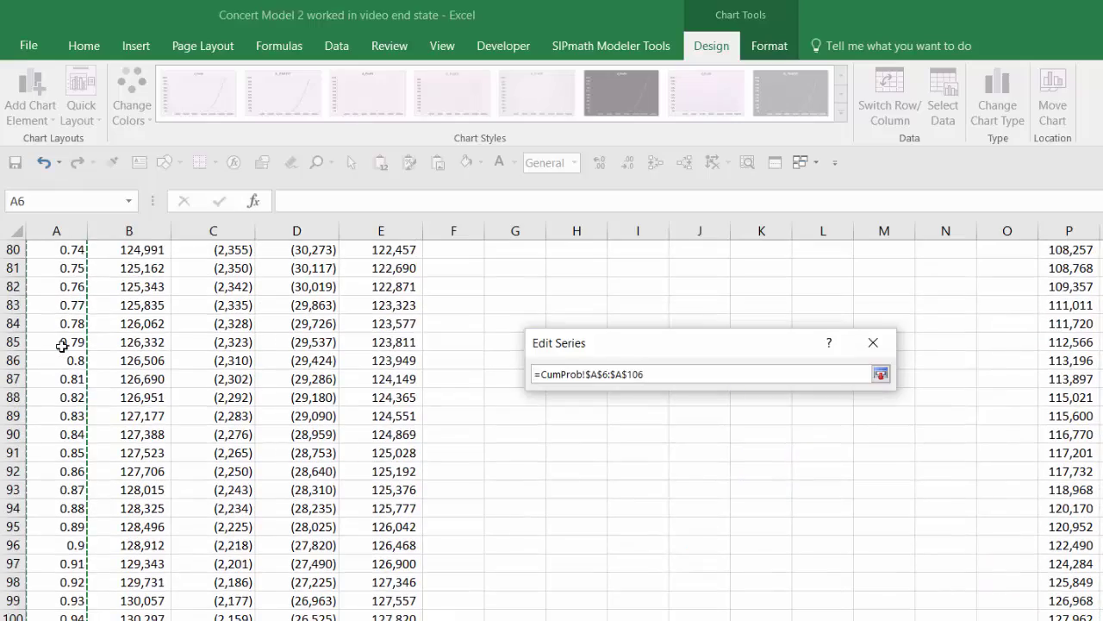
key(Return)
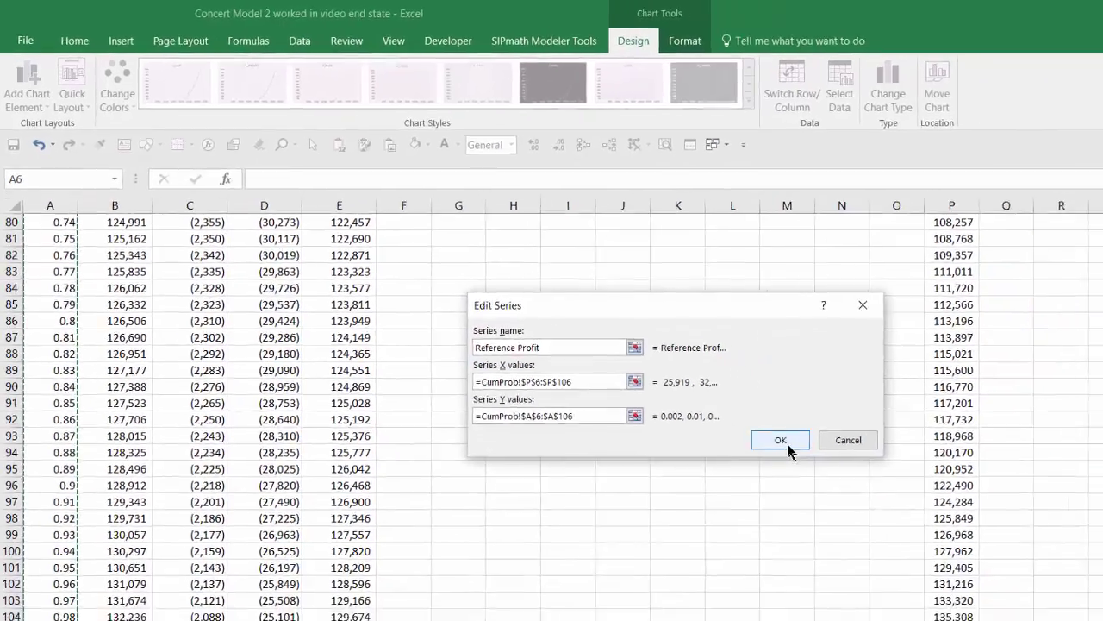
click(877, 494)
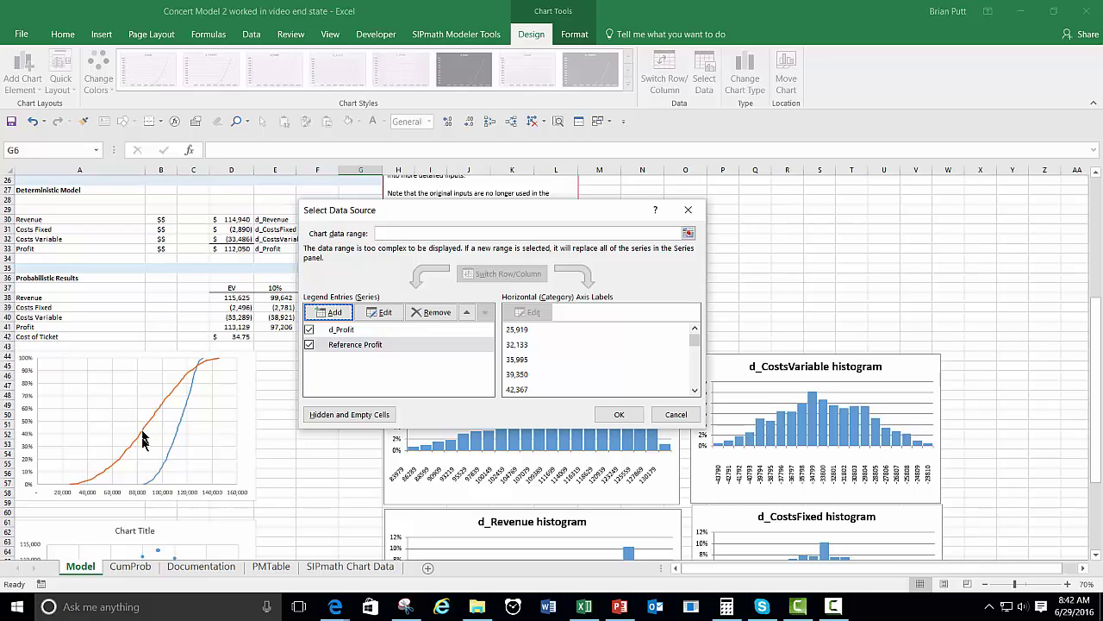
click(619, 415)
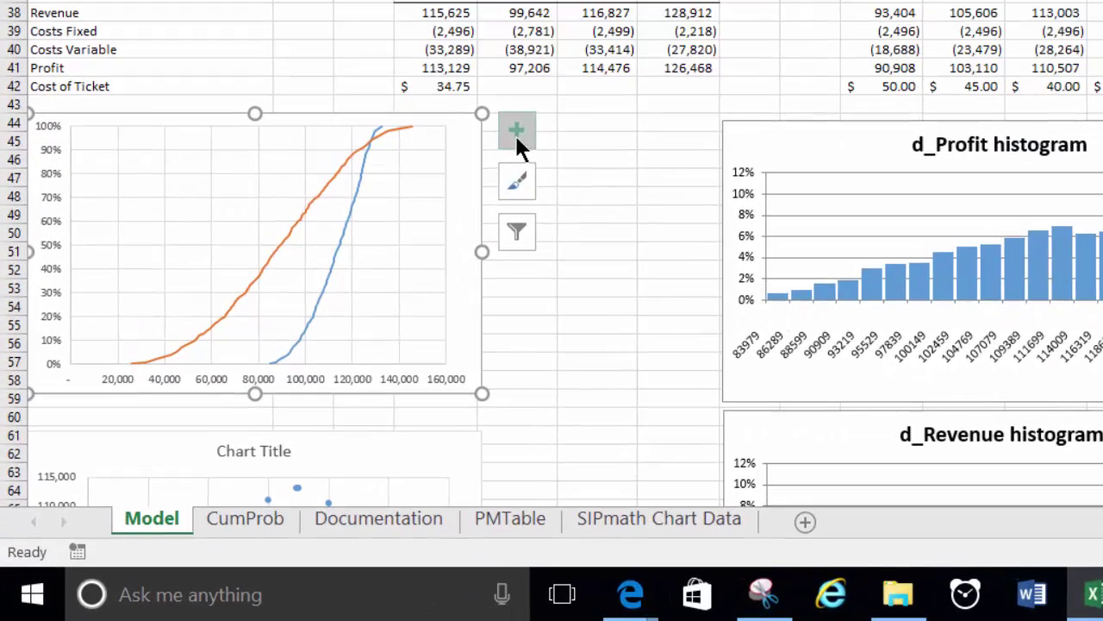
Step: Show a legend on the cumulative profit chart and widen the plot area to nearly the full chart width
click(282, 351)
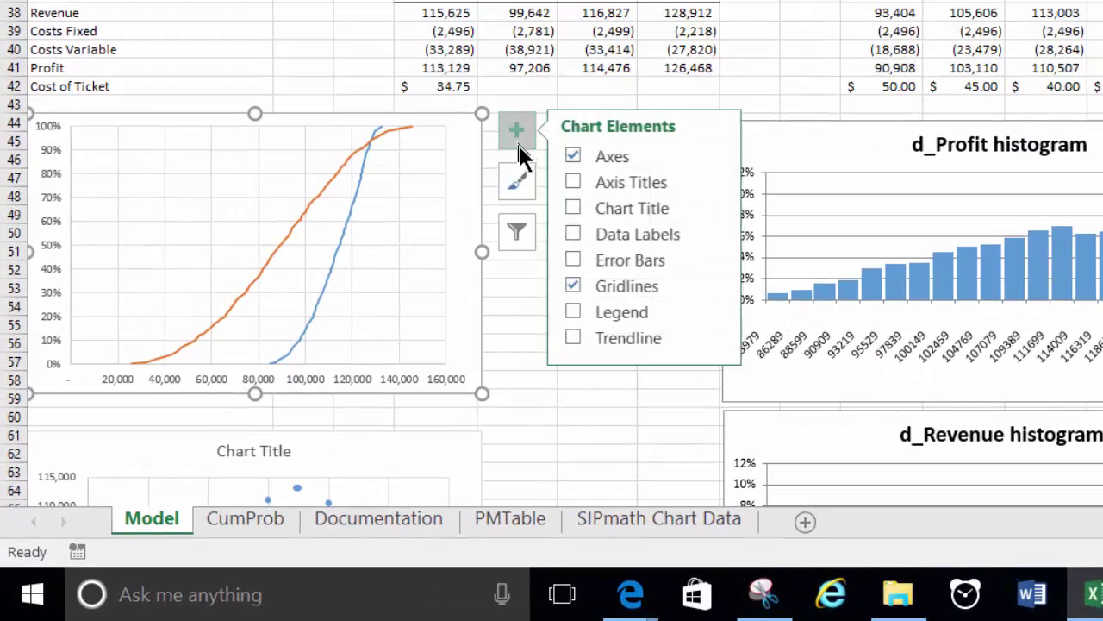
click(577, 312)
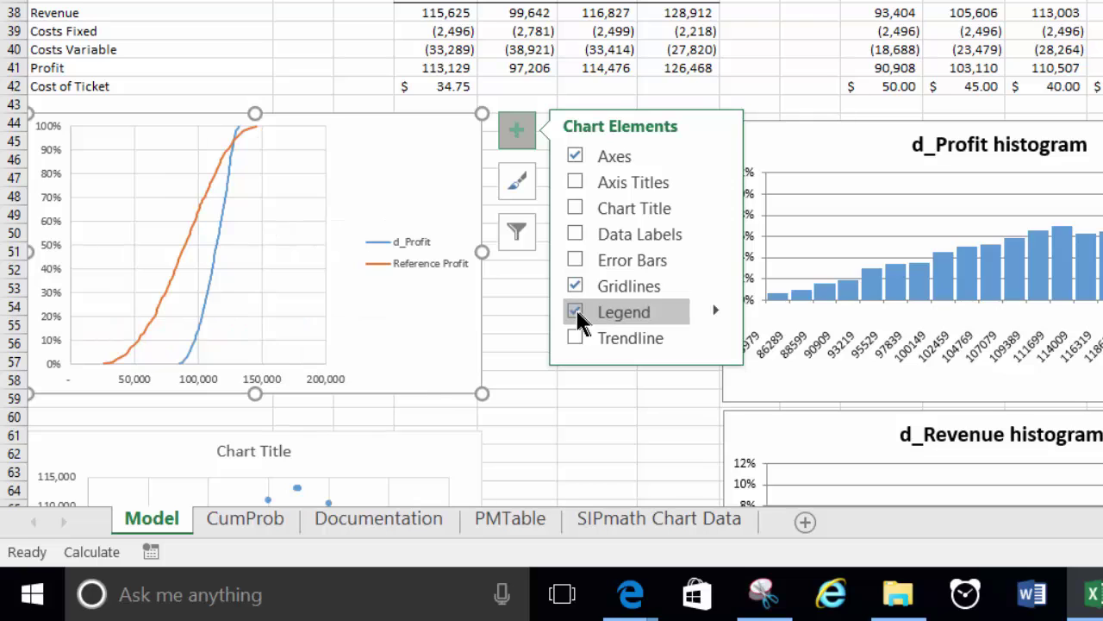
click(272, 244)
click(309, 241)
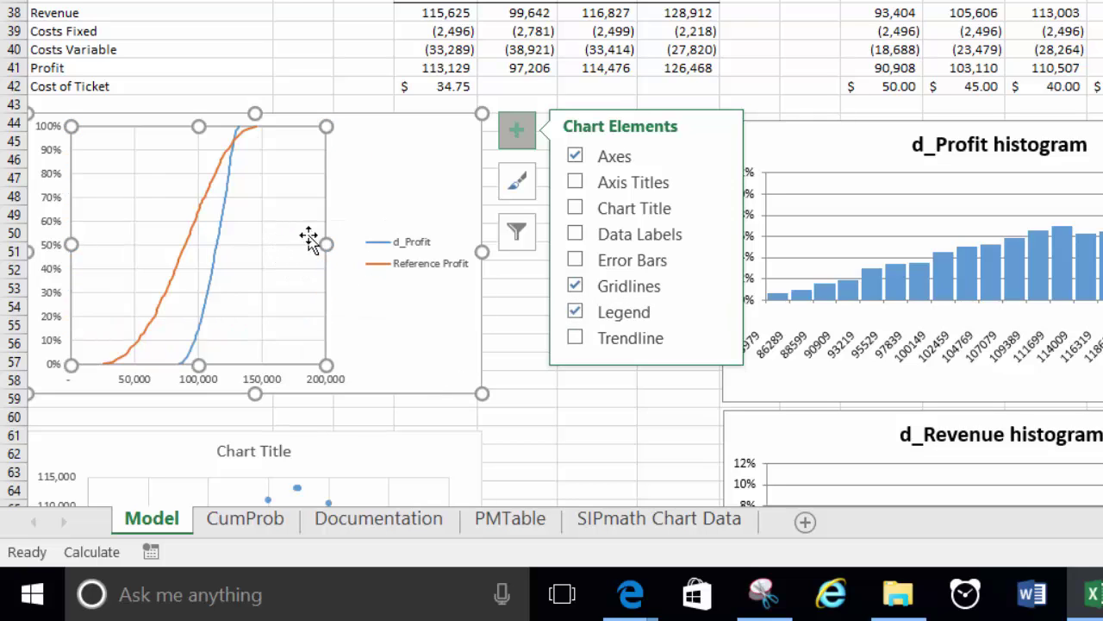
drag(324, 245, 450, 263)
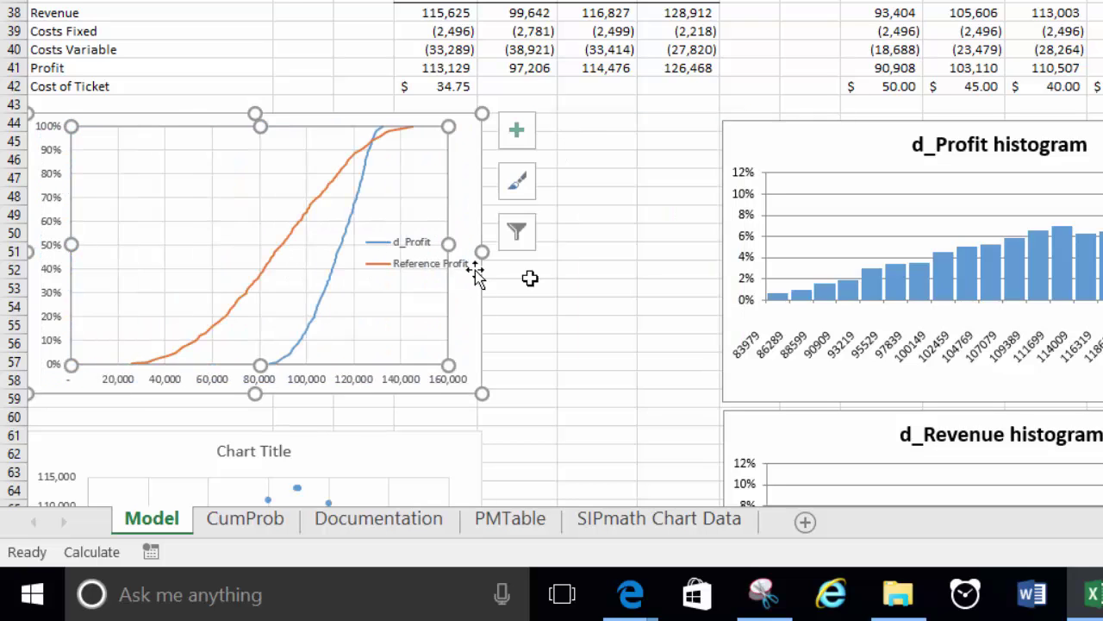
click(584, 323)
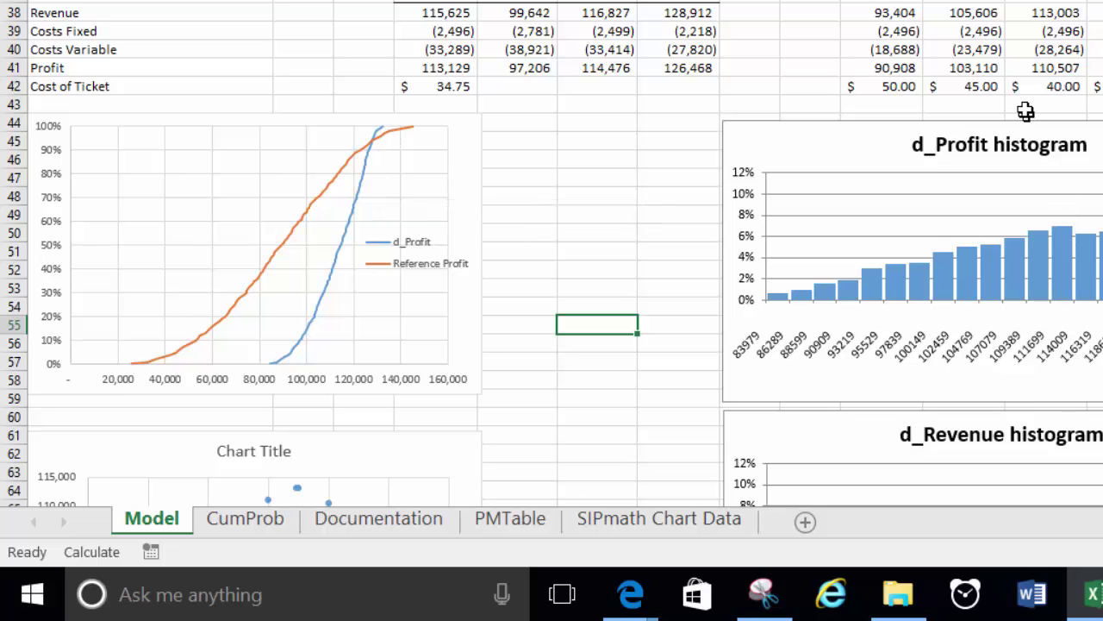
scroll(1024, 110, up, 6)
scroll(1024, 108, up, 2)
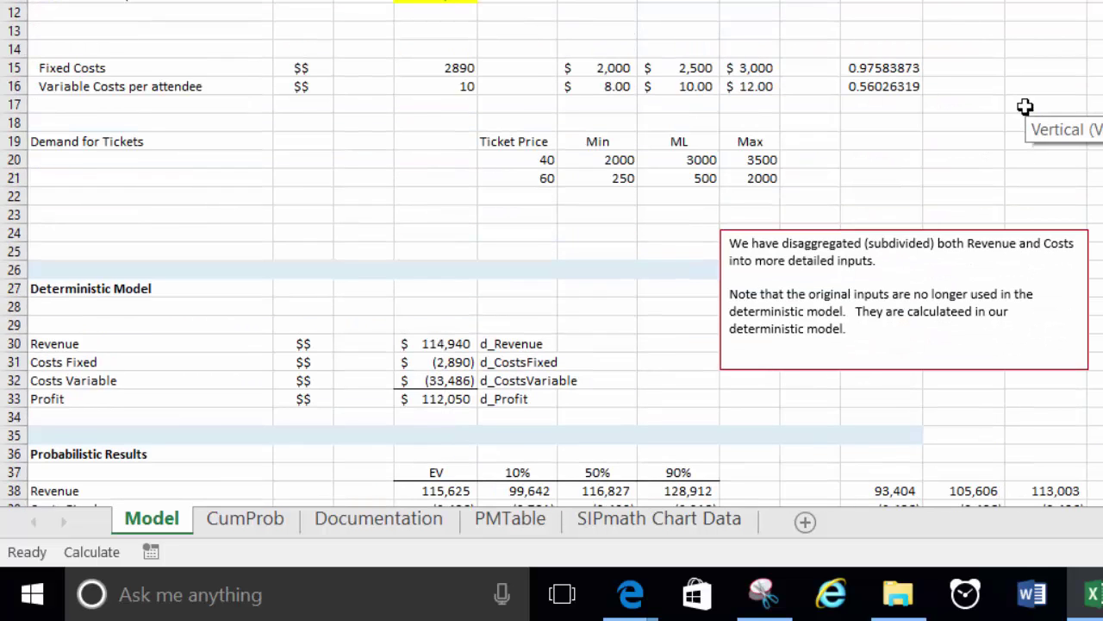
scroll(1025, 106, down, 8)
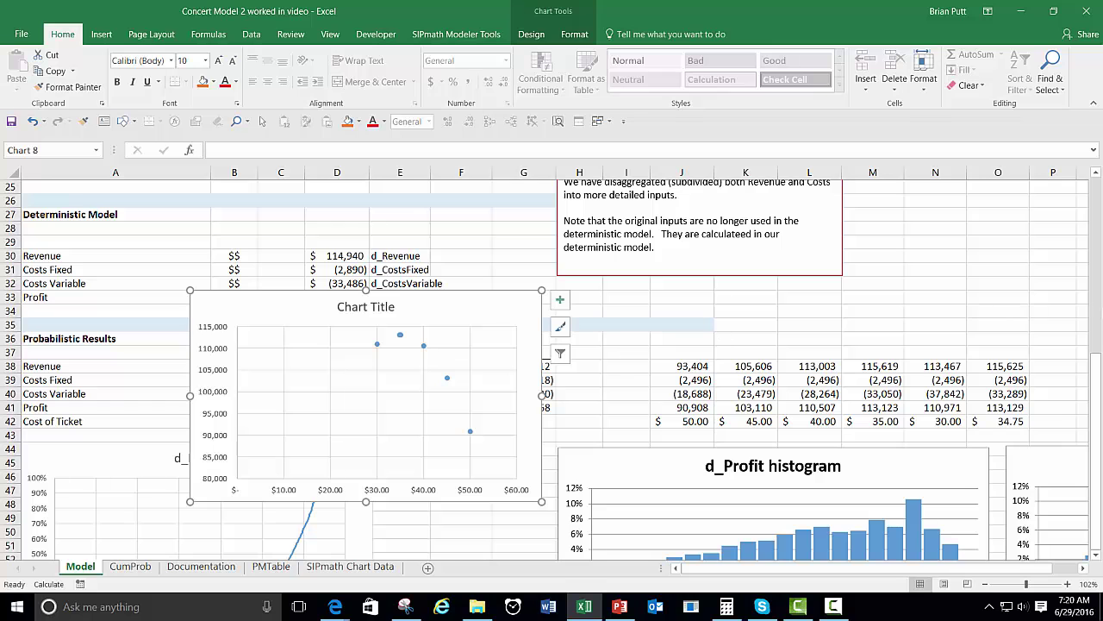
drag(1094, 362, 1074, 216)
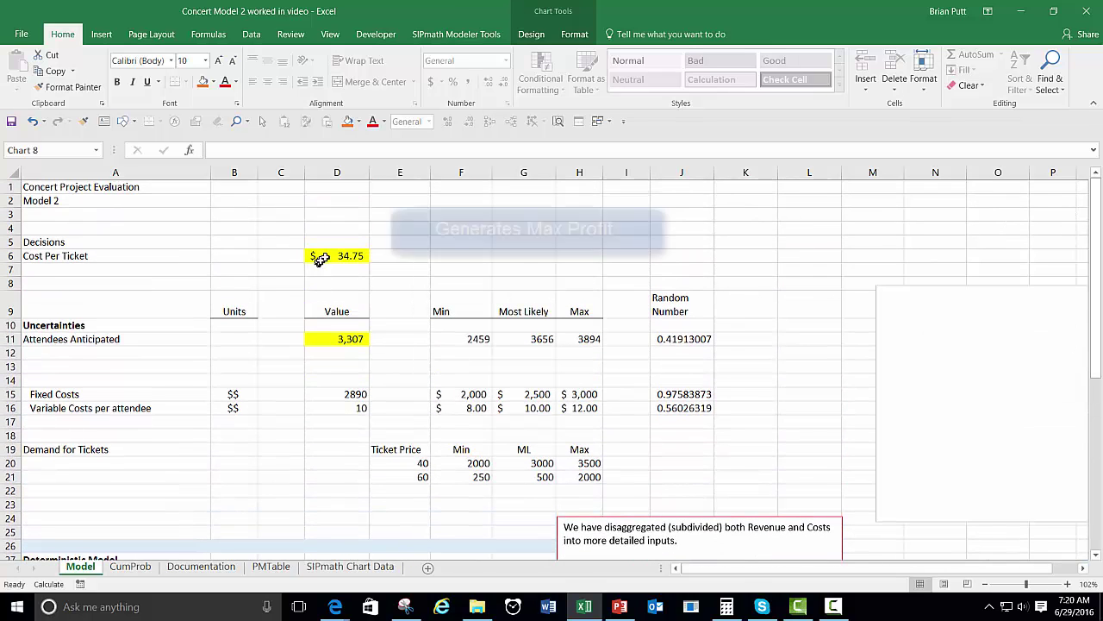